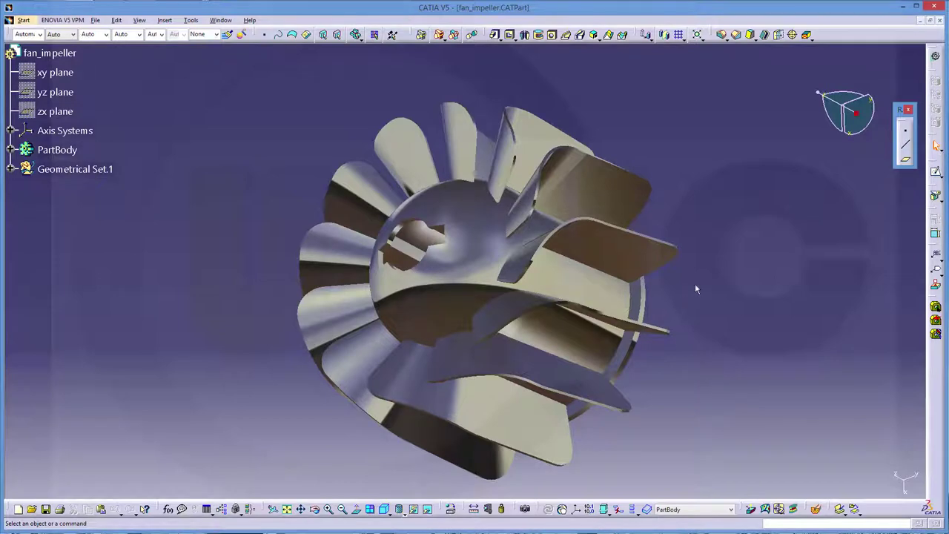
# Orbit the finished impeller model to inspect its blades, hub and shaft hole.
pyautogui.moveTo(695, 284); pyautogui.dragTo(763, 409, button='middle')
pyautogui.moveTo(341, 250)
pyautogui.mouseDown(button='middle')
pyautogui.moveTo(447, 324)
pyautogui.moveTo(424, 144)
pyautogui.moveTo(411, 144)
pyautogui.moveTo(458, 192)
pyautogui.moveTo(527, 322)
pyautogui.moveTo(494, 403)
pyautogui.moveTo(267, 360)
pyautogui.mouseUp(button='middle')
pyautogui.moveTo(684, 402)
pyautogui.mouseDown(button='middle')
pyautogui.moveTo(669, 418)
pyautogui.moveTo(341, 227)
pyautogui.moveTo(199, 246)
pyautogui.moveTo(271, 222)
pyautogui.moveTo(180, 227)
pyautogui.moveTo(592, 244)
pyautogui.moveTo(663, 379)
pyautogui.moveTo(551, 393)
pyautogui.moveTo(564, 445)
pyautogui.mouseUp(button='middle')
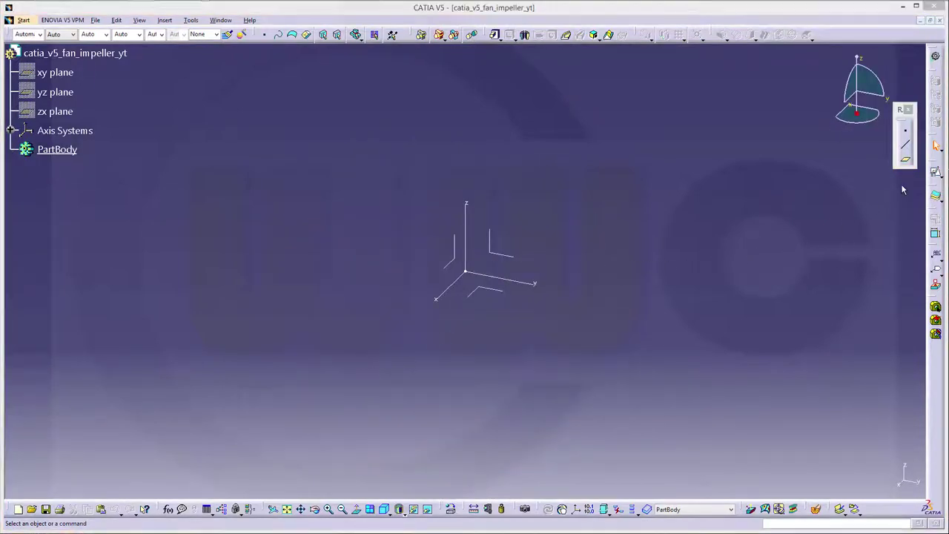
# Start a new sketch on the yz plane and clear the selection.
pyautogui.click(941, 176)
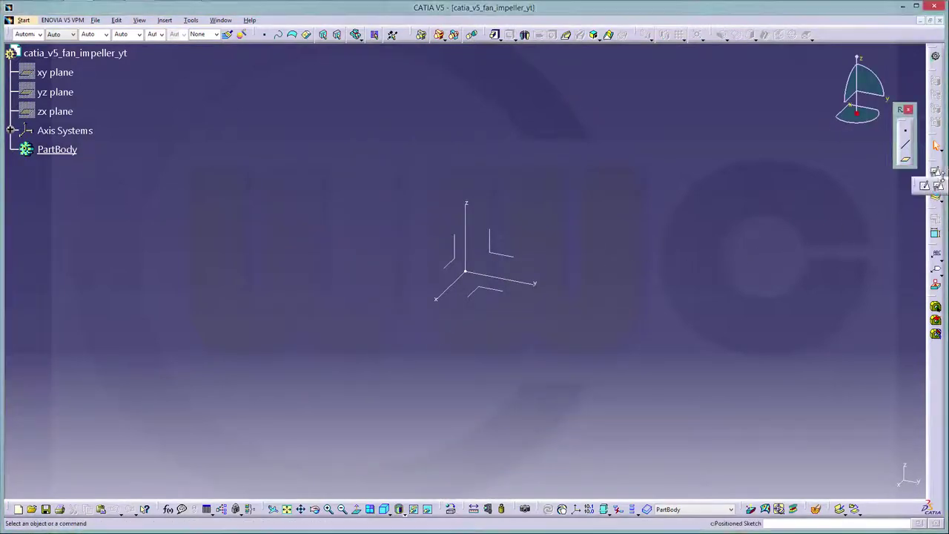
pyautogui.click(925, 184)
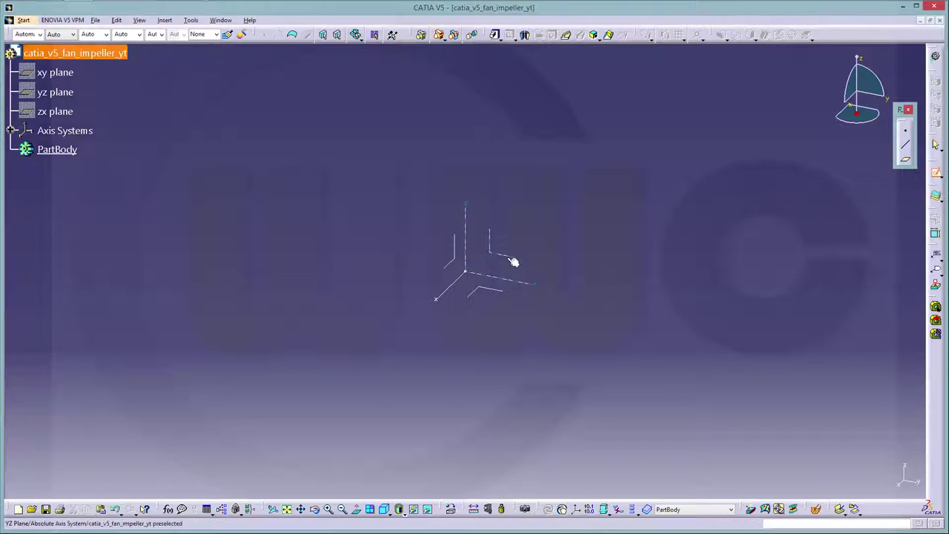
pyautogui.click(514, 262)
pyautogui.moveTo(425, 226); pyautogui.dragTo(526, 287)
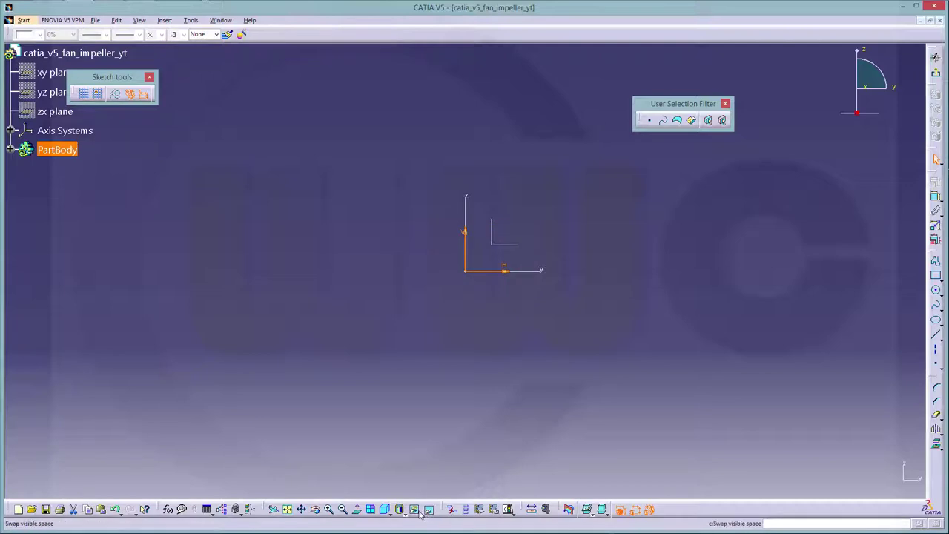
pyautogui.click(467, 400)
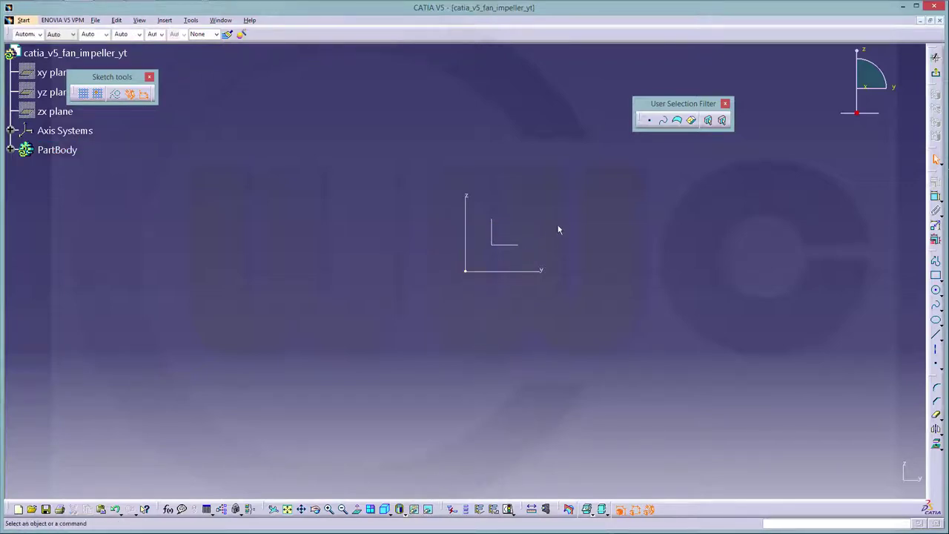
pyautogui.moveTo(555, 189); pyautogui.dragTo(534, 198, button='middle')
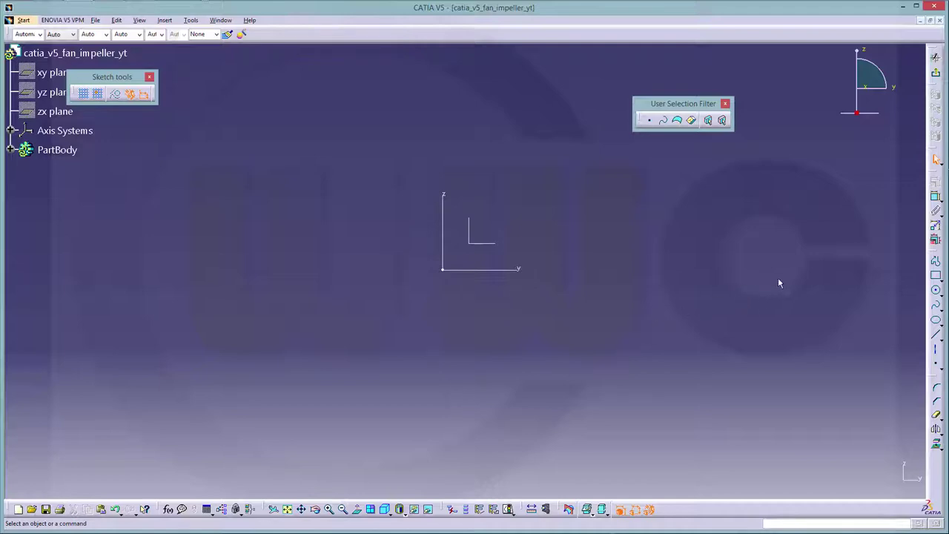
# Draw a closed profile: base line, short step, tall vertical side, and tangent arc back to start.
pyautogui.click(935, 262)
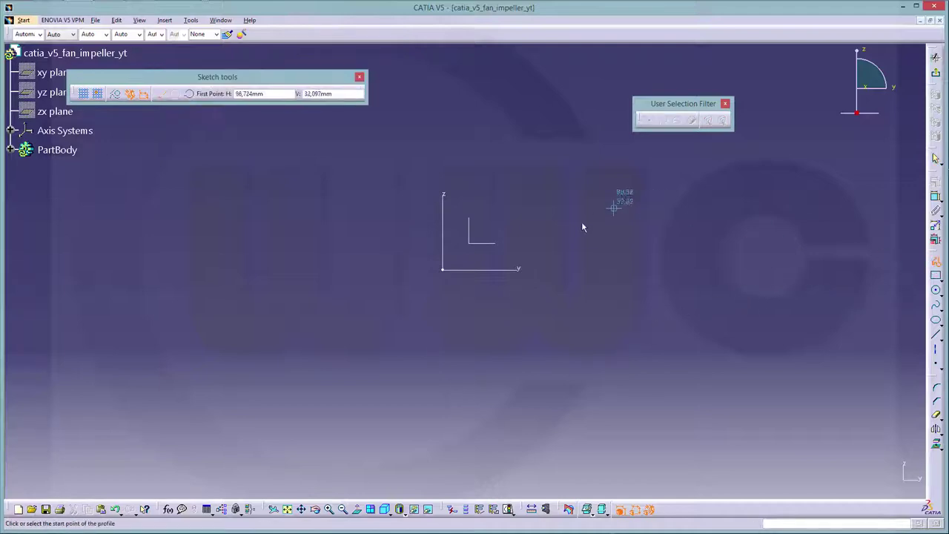
pyautogui.click(477, 257)
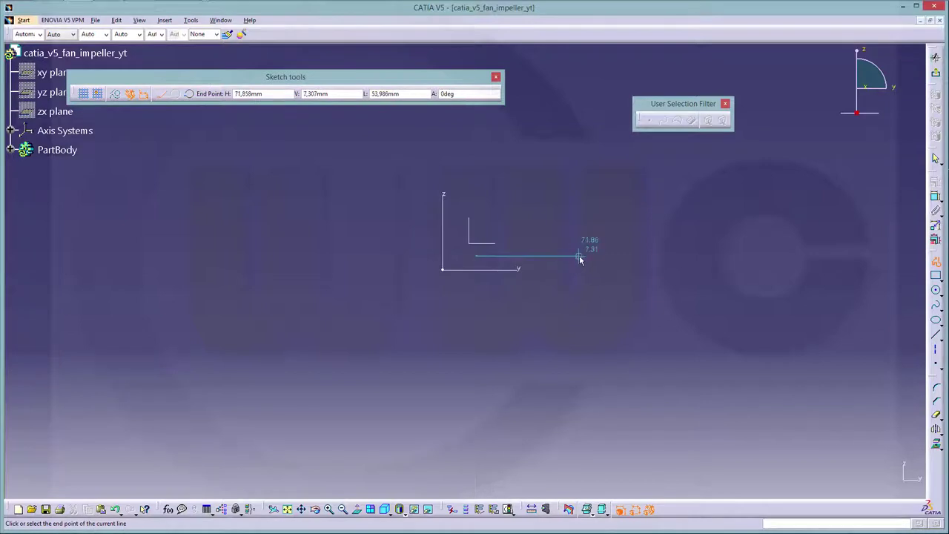
pyautogui.moveTo(580, 255); pyautogui.dragTo(580, 236)
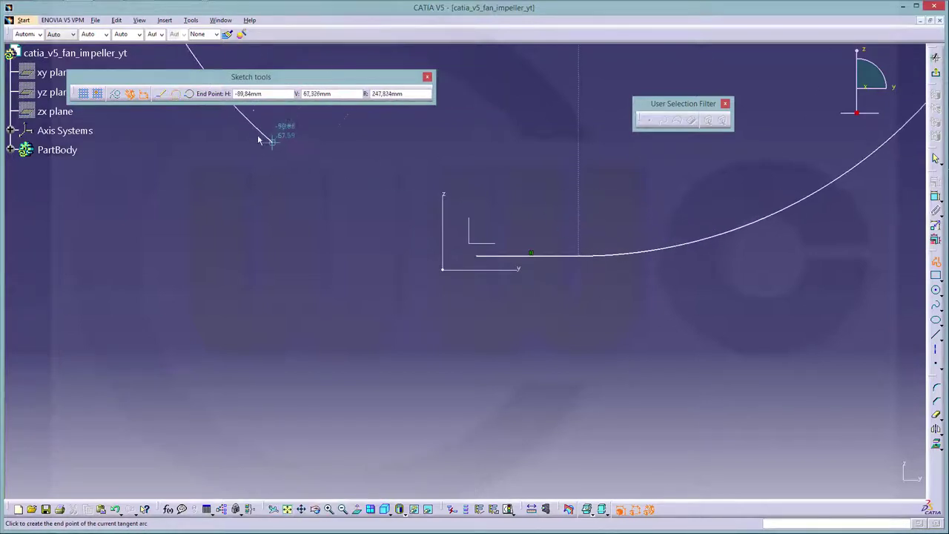
pyautogui.click(161, 94)
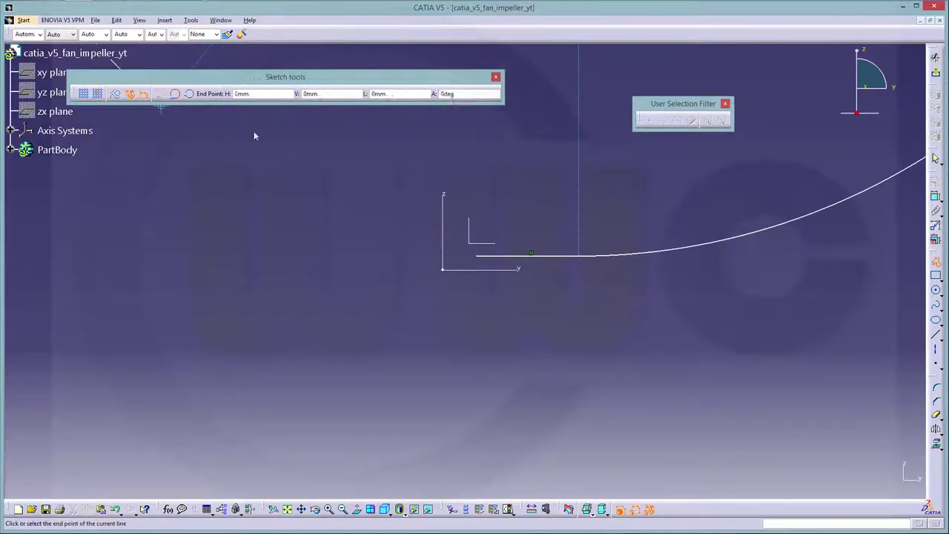
pyautogui.click(579, 238)
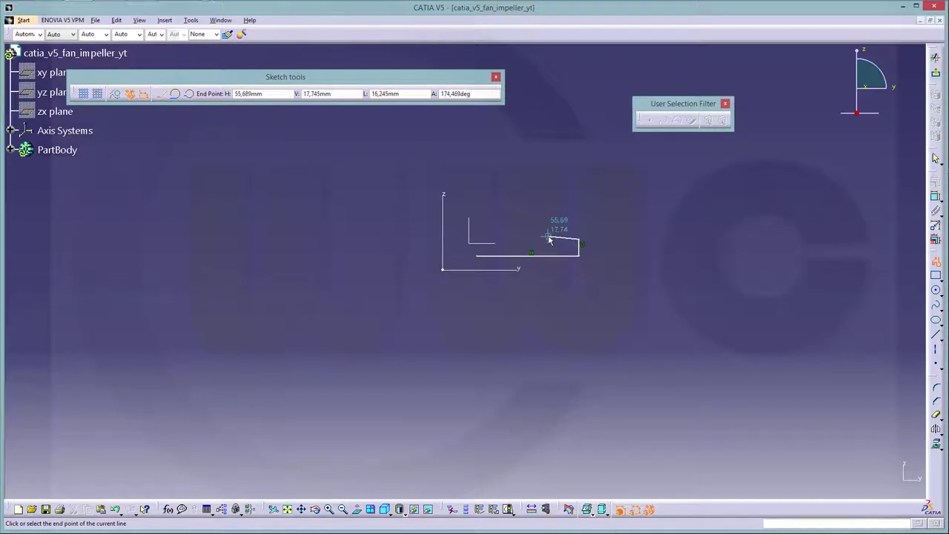
pyautogui.click(547, 238)
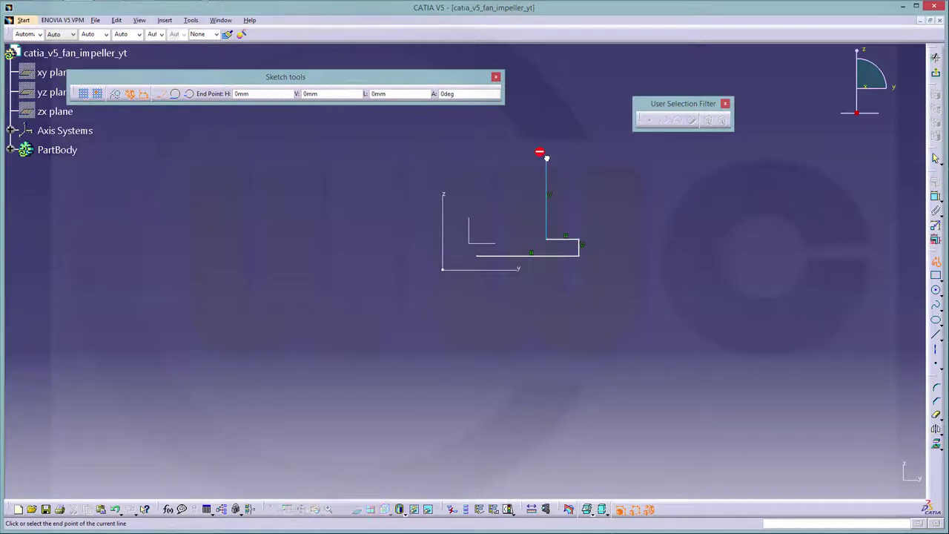
pyautogui.click(547, 156)
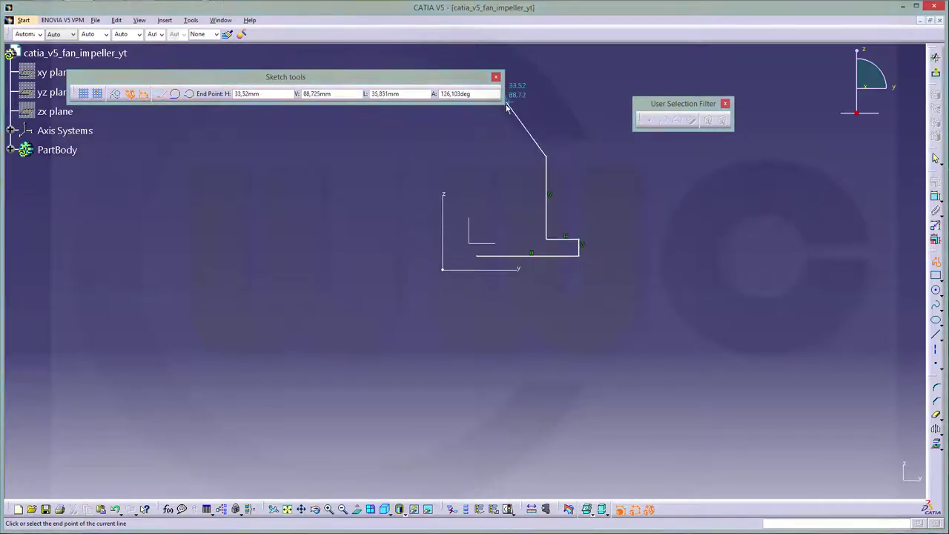
pyautogui.click(175, 94)
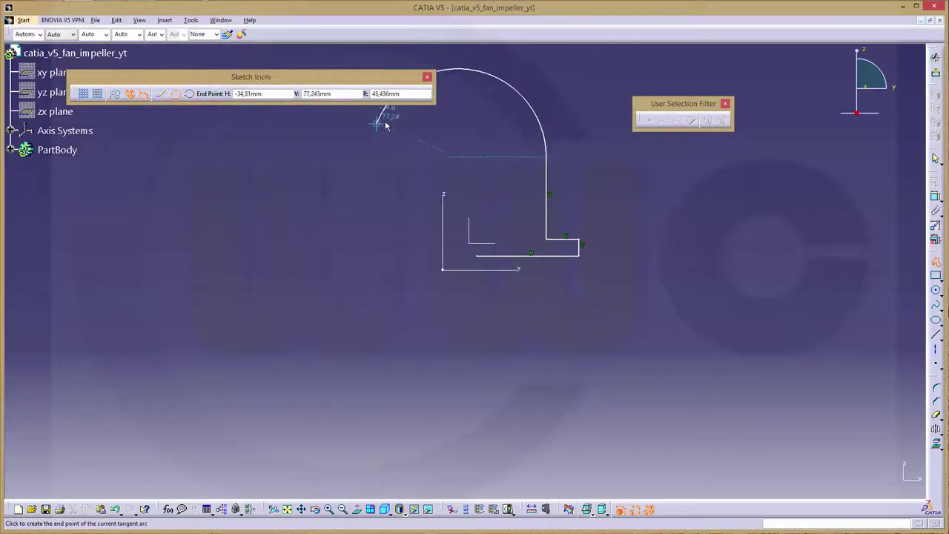
pyautogui.click(477, 97)
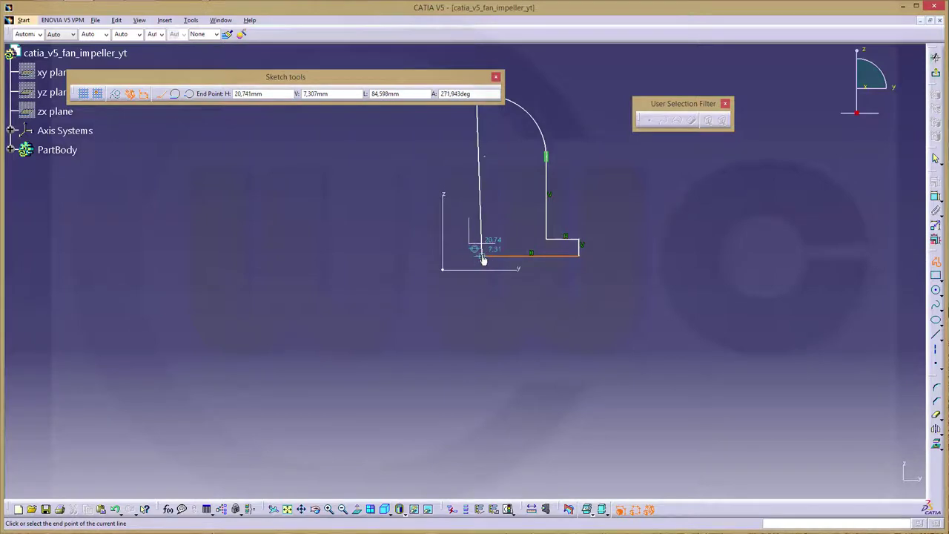
pyautogui.click(477, 257)
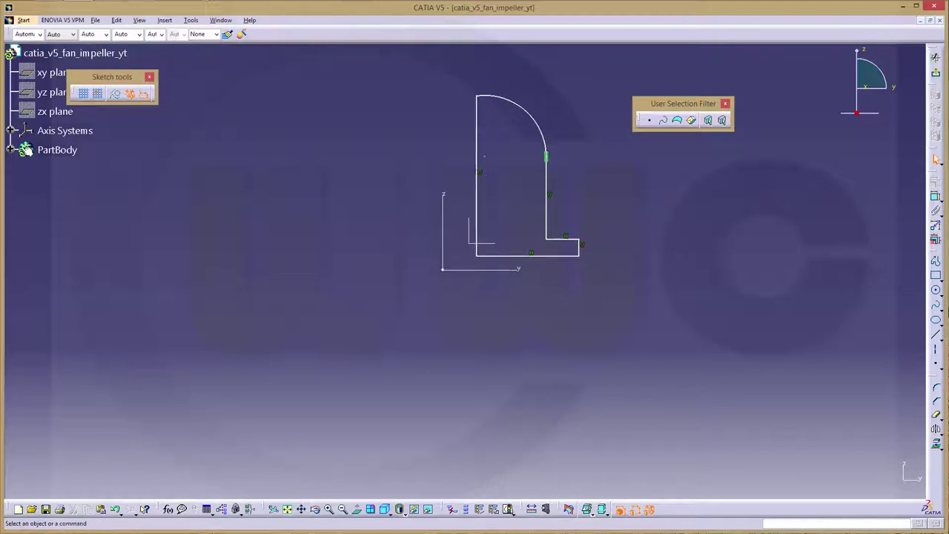
# Delete Parallelism.1–.4 and Parallelism.6 from Sketch.1's constraints.
pyautogui.click(12, 150)
pyautogui.click(24, 169)
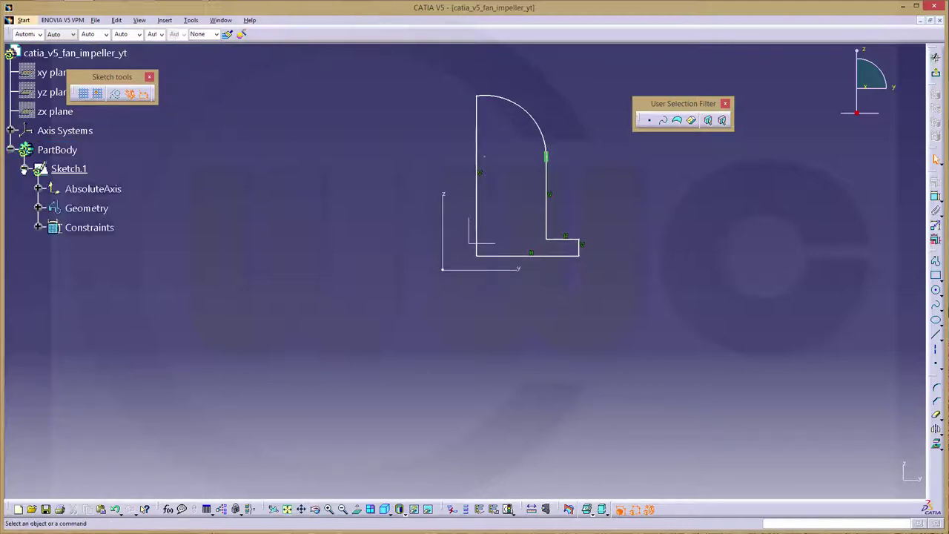
pyautogui.click(39, 230)
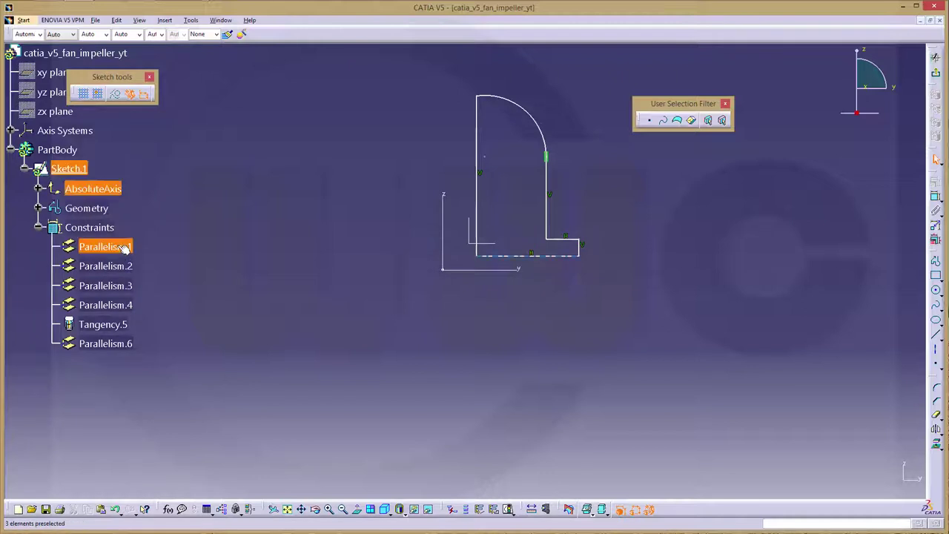
pyautogui.click(119, 246)
pyautogui.keyDown('shift'); pyautogui.click(111, 305); pyautogui.keyUp('shift')
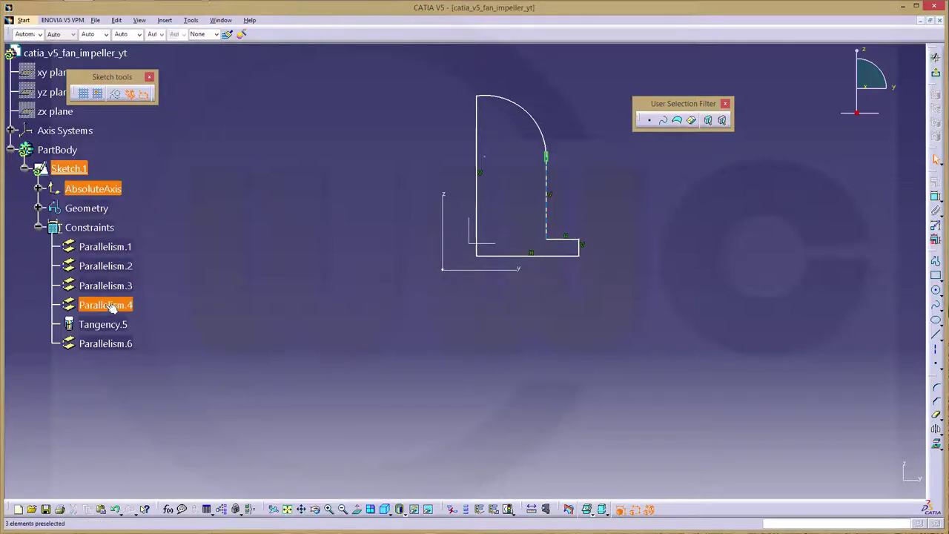
pyautogui.keyDown('ctrl'); pyautogui.click(122, 345); pyautogui.keyUp('ctrl')
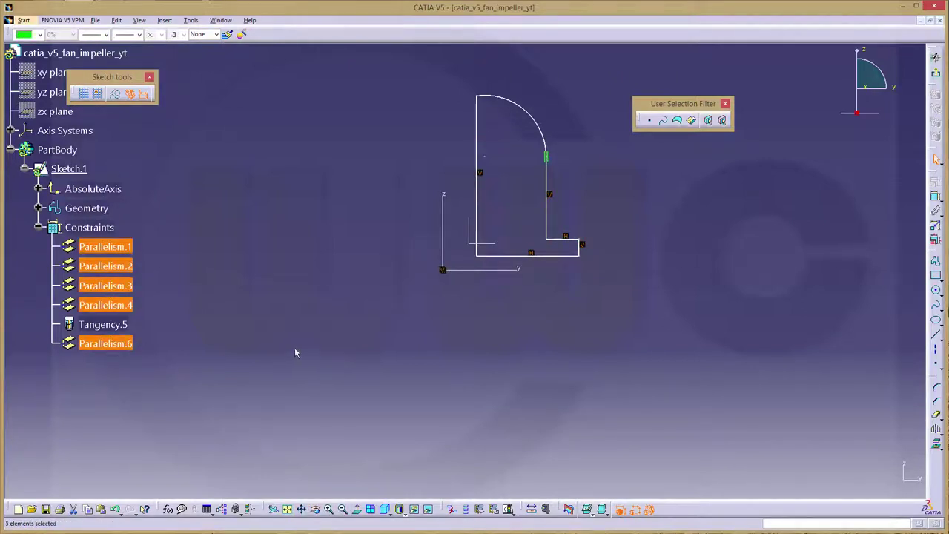
pyautogui.press('Delete')
# Convert the profile's left vertical line into an axis.
pyautogui.moveTo(540, 252); pyautogui.dragTo(560, 309, button='middle')
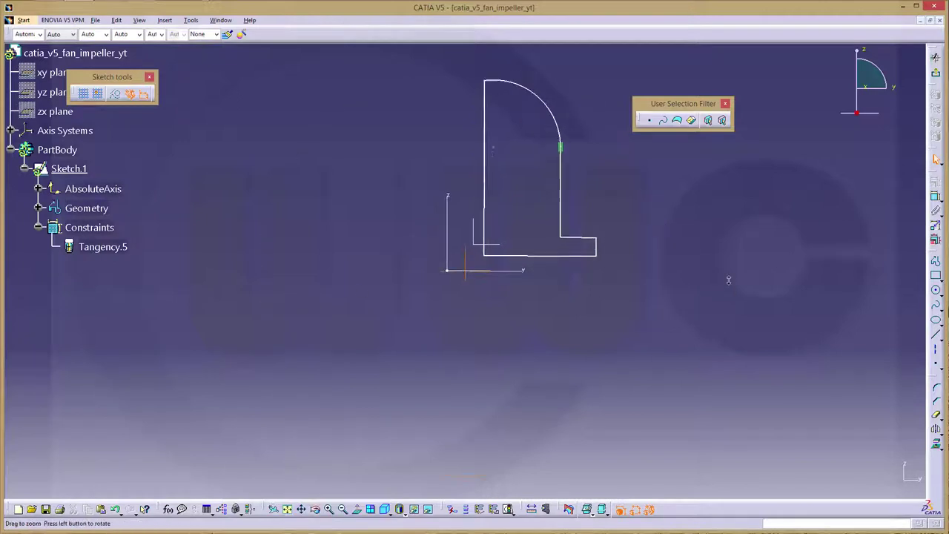
pyautogui.click(394, 256)
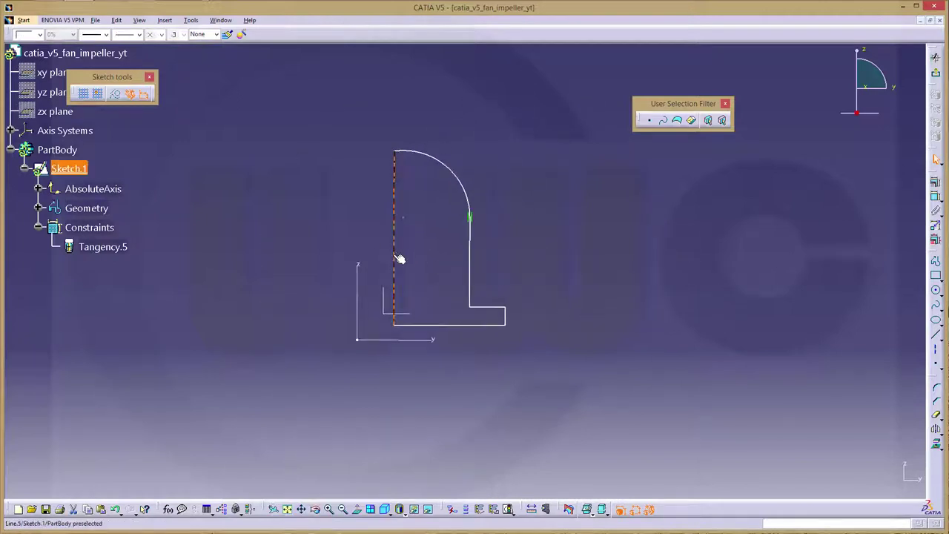
pyautogui.click(938, 350)
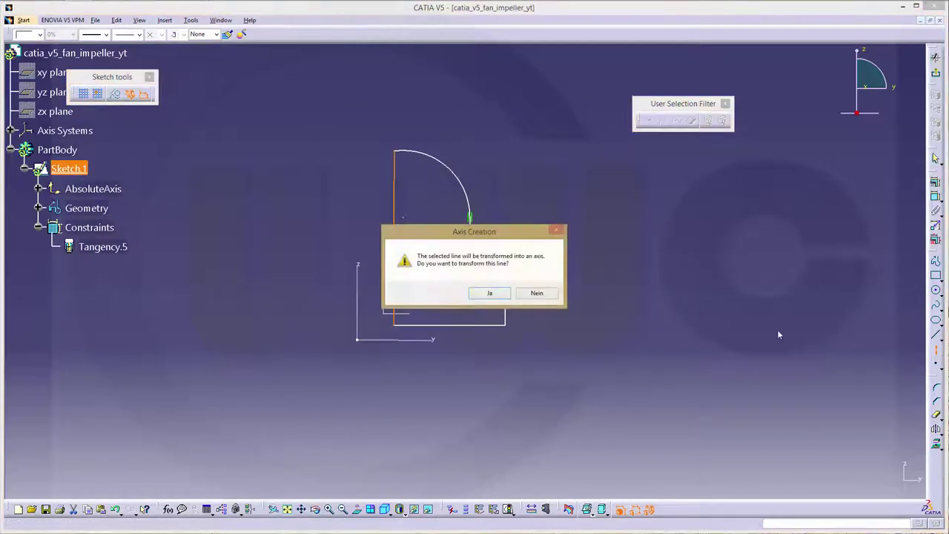
pyautogui.click(486, 294)
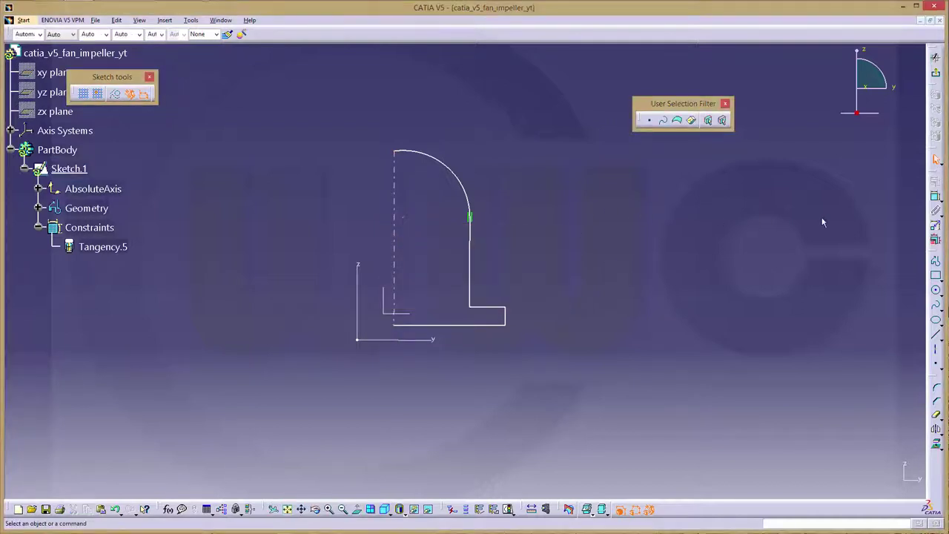
# Dimension the profile's outer right edge as a 160 mm diameter about the axis.
pyautogui.click(936, 197)
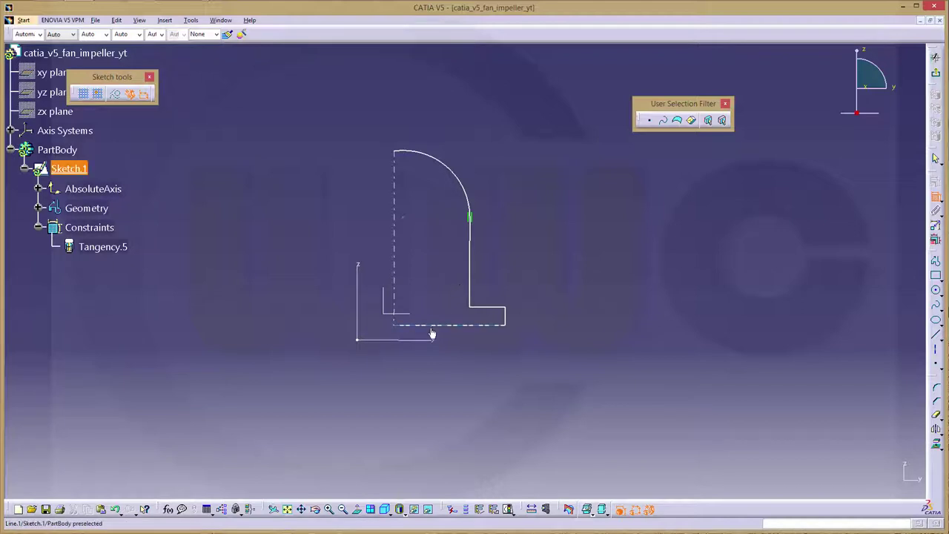
pyautogui.click(394, 293)
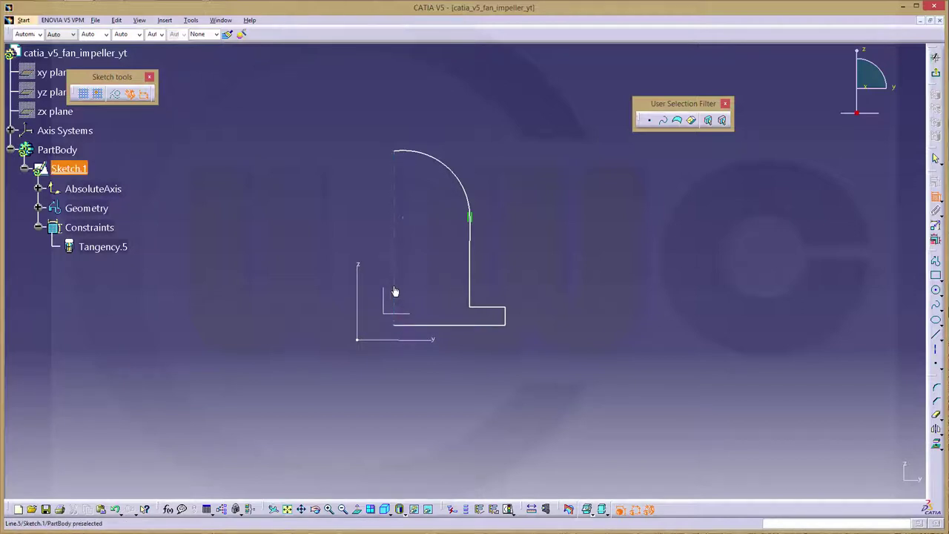
pyautogui.click(508, 317)
pyautogui.rightClick(464, 374)
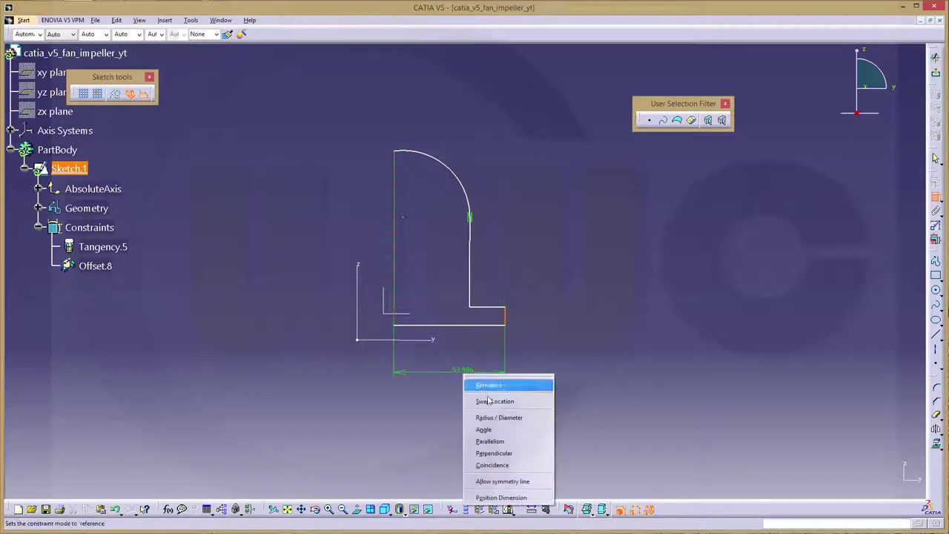
pyautogui.click(498, 417)
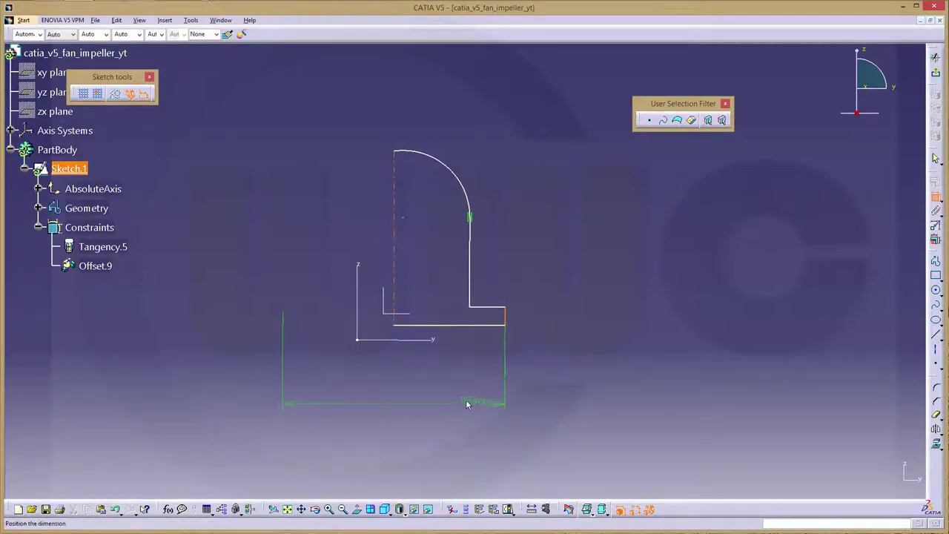
pyautogui.click(462, 398)
pyautogui.doubleClick(462, 398)
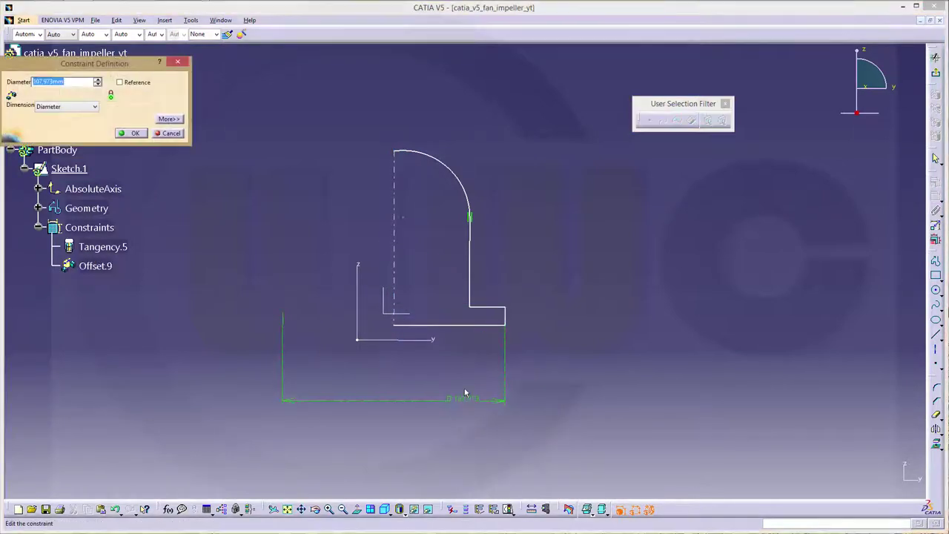
pyautogui.write('160')
pyautogui.press('Return')
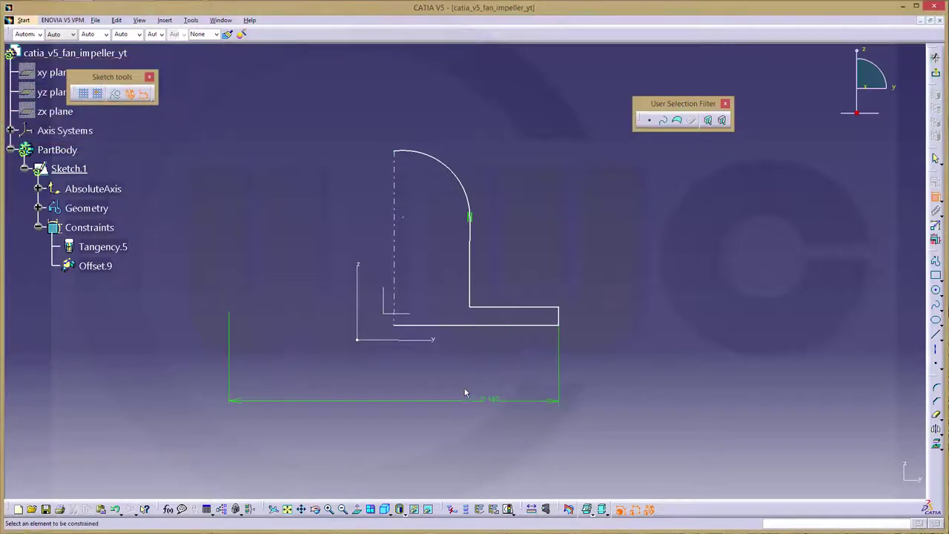
# Dimension the tall inner vertical line as a 150 mm diameter about the axis.
pyautogui.click(470, 281)
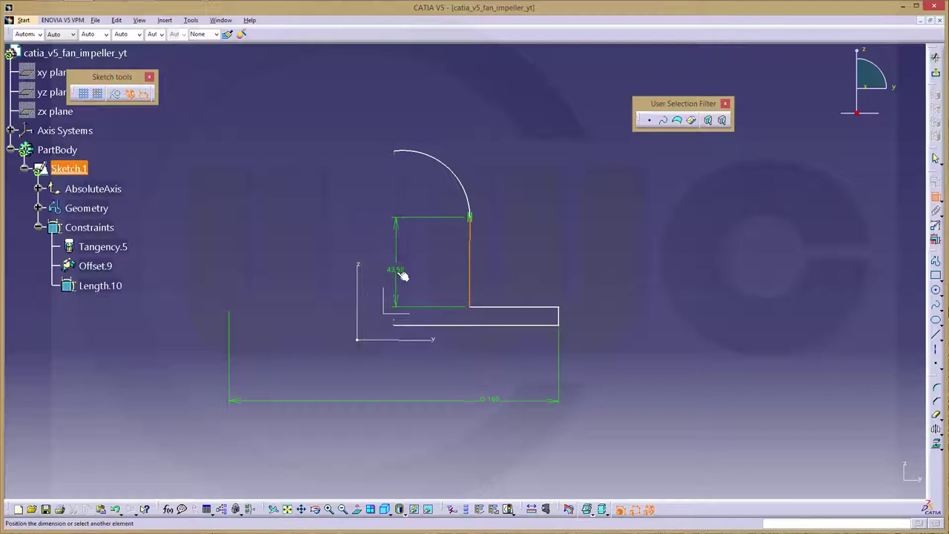
pyautogui.click(394, 273)
pyautogui.rightClick(421, 366)
pyautogui.click(462, 410)
pyautogui.click(427, 367)
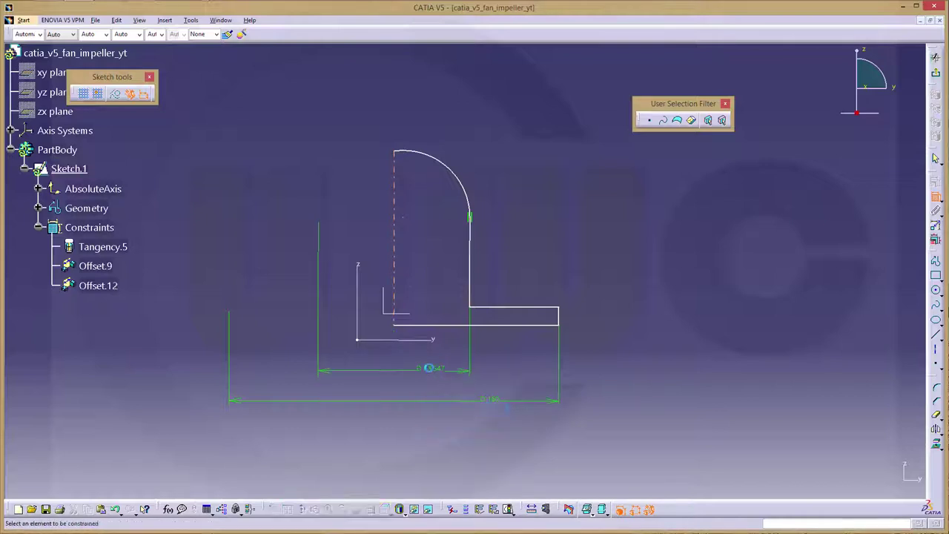
pyautogui.doubleClick(436, 369)
pyautogui.write('150')
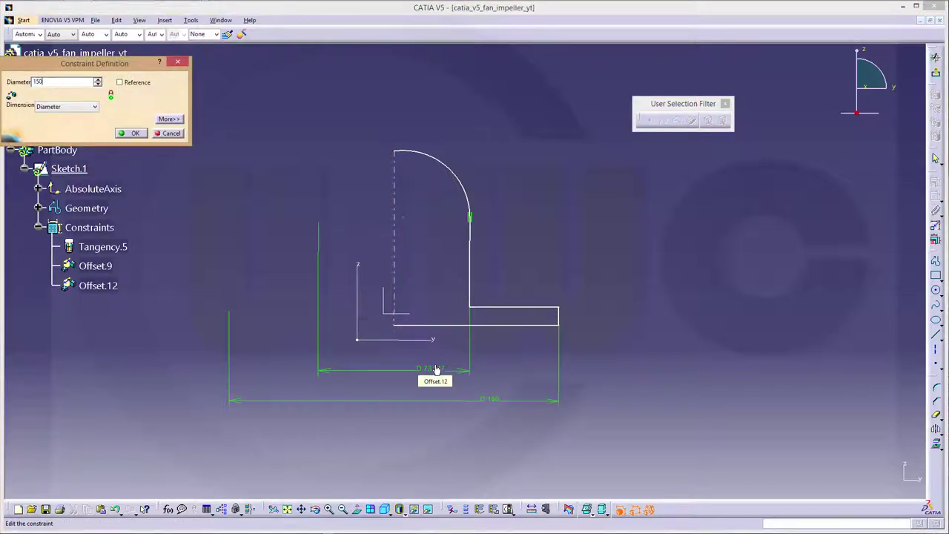
pyautogui.press('Return')
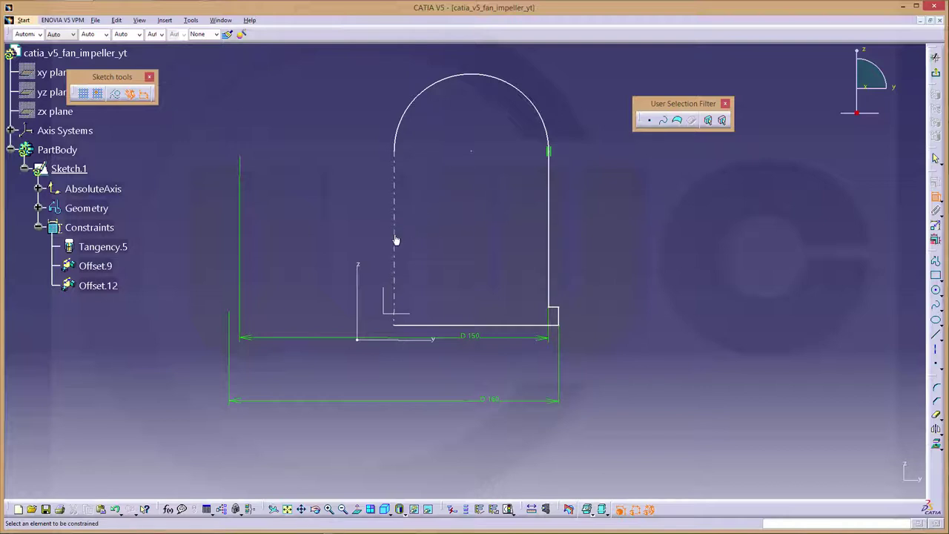
# Dimension the profile's side height to 100 mm.
pyautogui.click(519, 324)
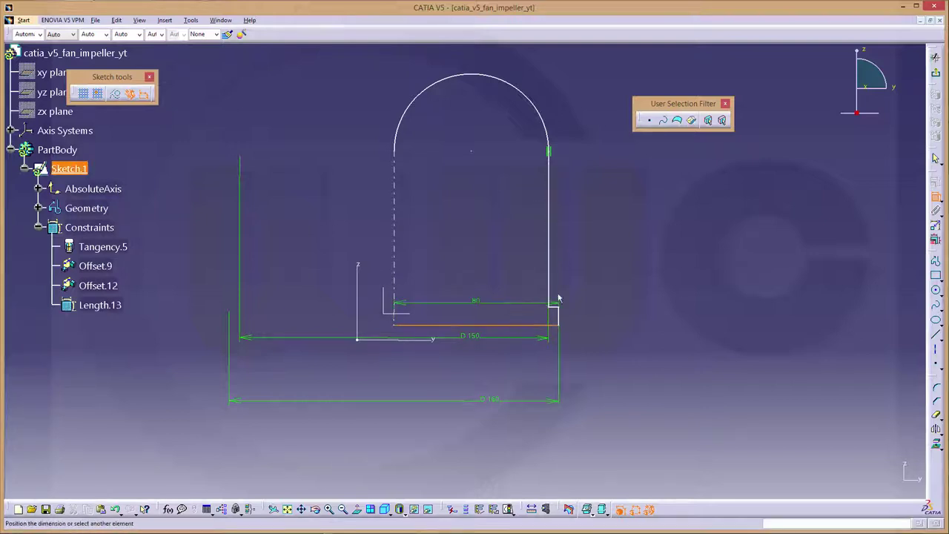
pyautogui.click(551, 154)
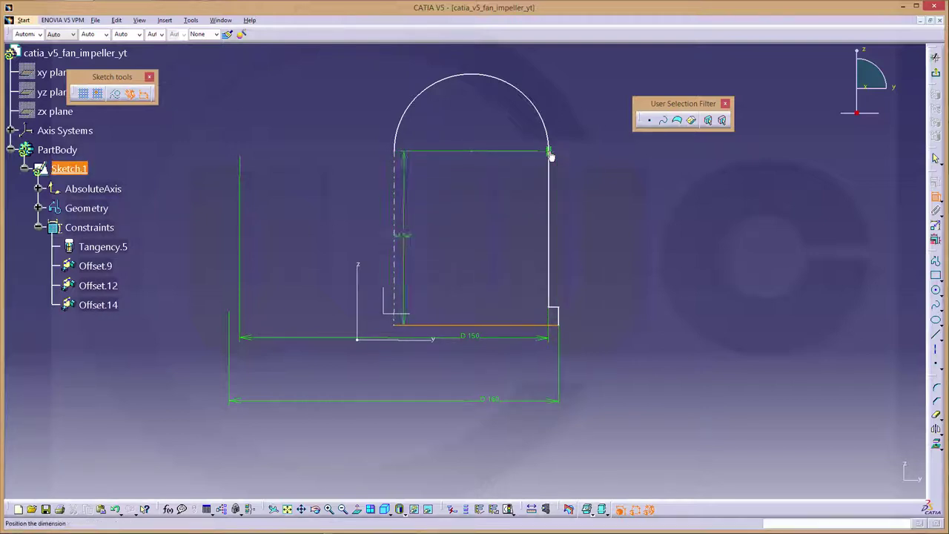
pyautogui.click(599, 185)
pyautogui.doubleClick(598, 187)
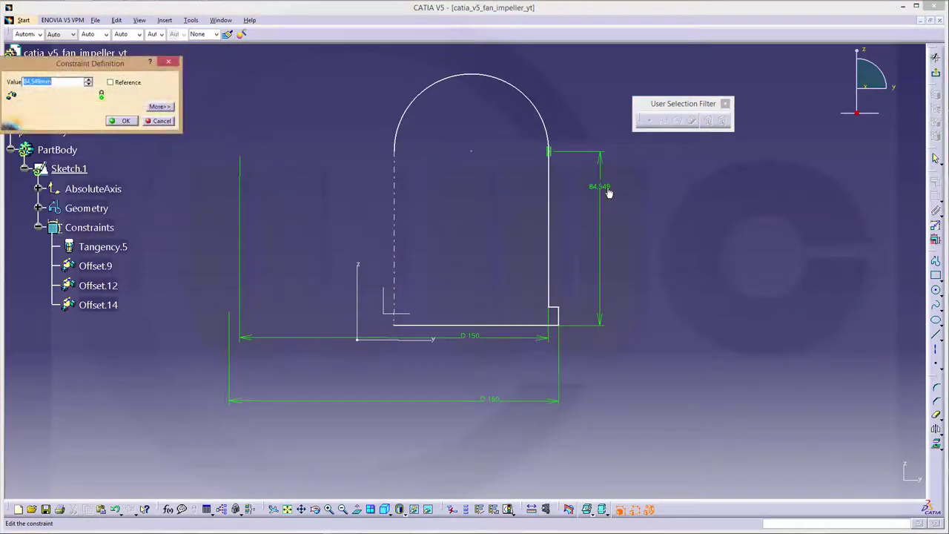
pyautogui.write('100')
pyautogui.press('Return')
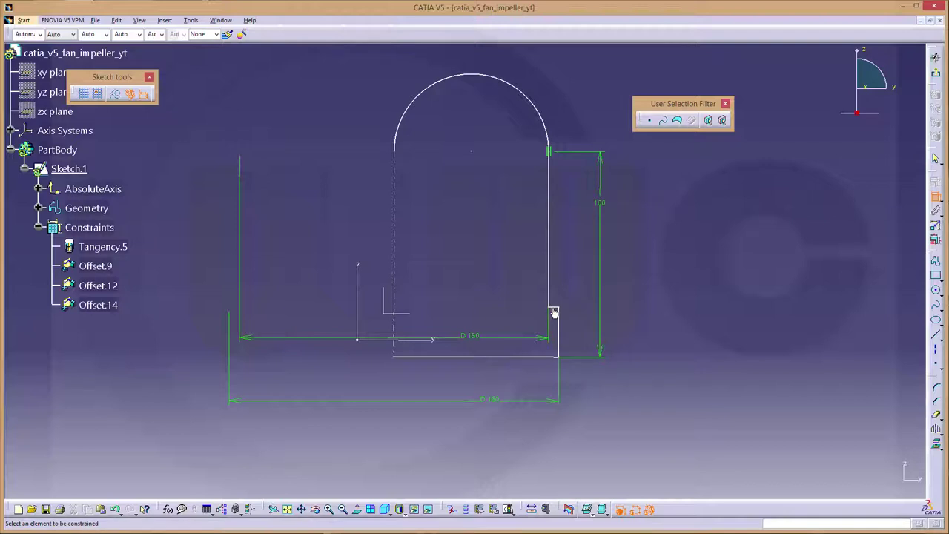
# Dimension the bottom step height to 10 mm.
pyautogui.moveTo(557, 313); pyautogui.dragTo(616, 424, button='middle')
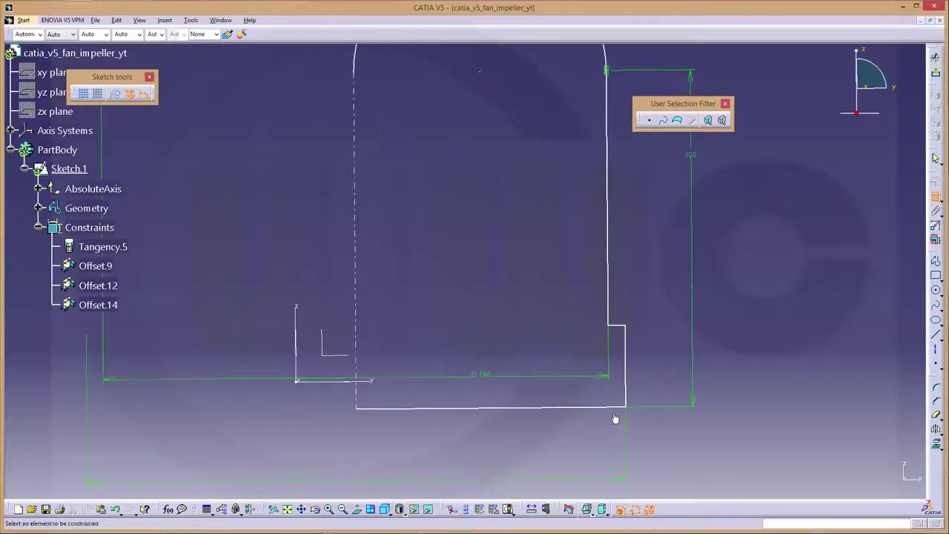
pyautogui.click(599, 407)
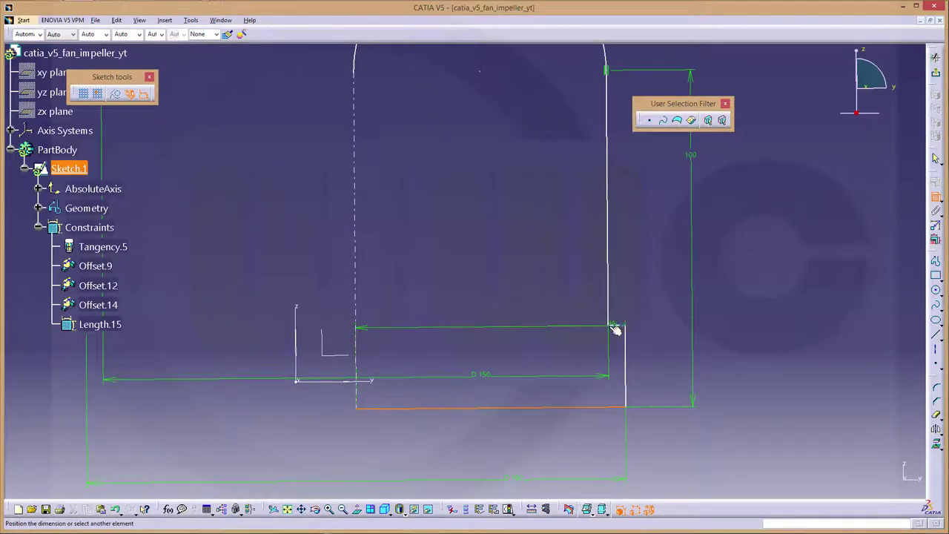
pyautogui.click(623, 329)
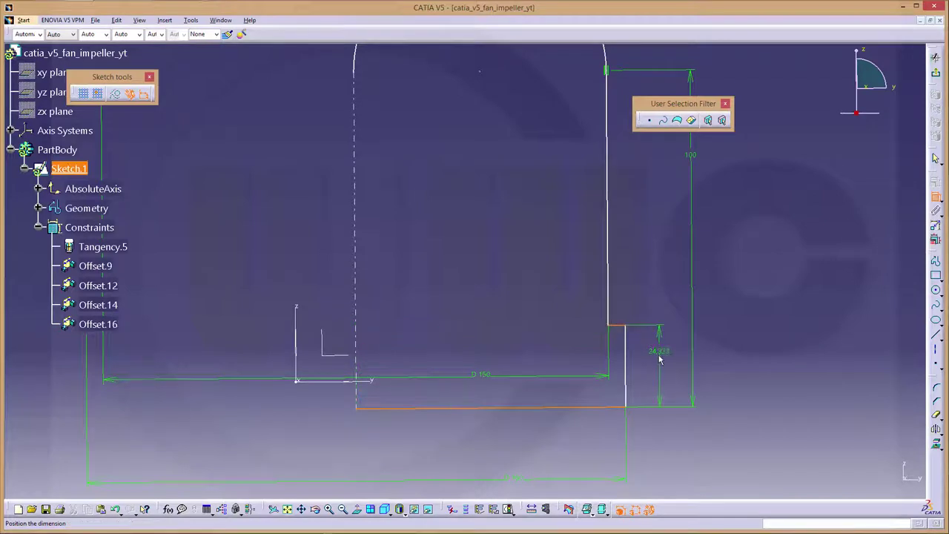
pyautogui.click(659, 354)
pyautogui.doubleClick(659, 355)
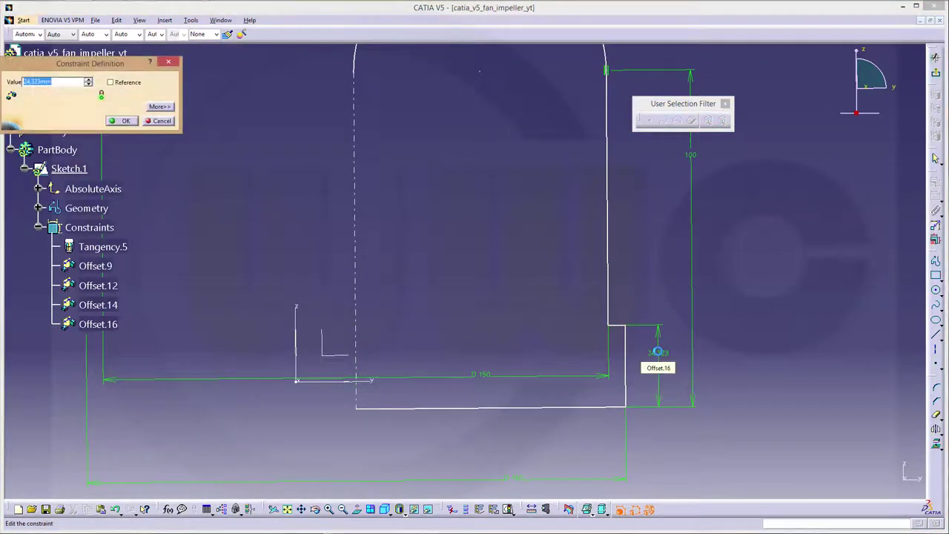
pyautogui.write('10')
pyautogui.press('Return')
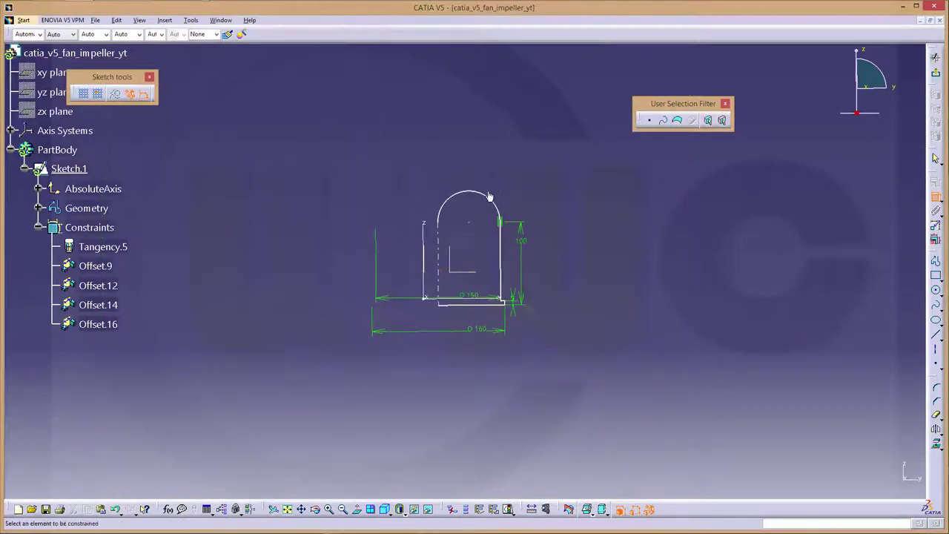
# Add a radius dimension to the dome arc, keeping it at R37.5.
pyautogui.click(491, 203)
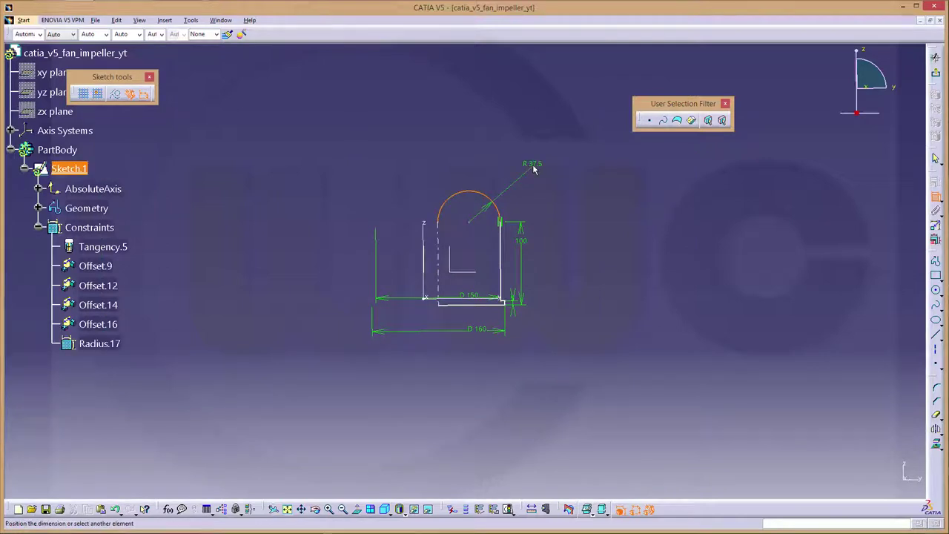
pyautogui.click(534, 169)
pyautogui.doubleClick(535, 163)
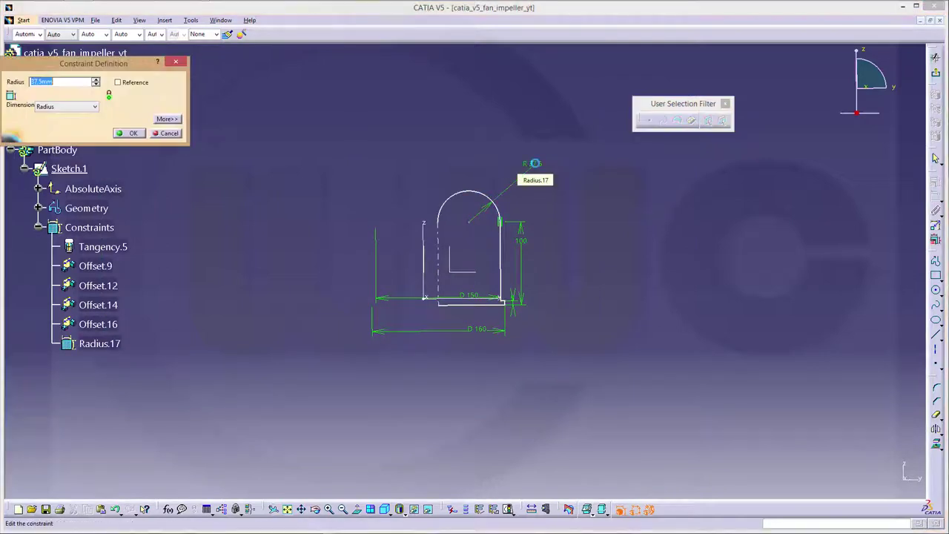
pyautogui.press('Return')
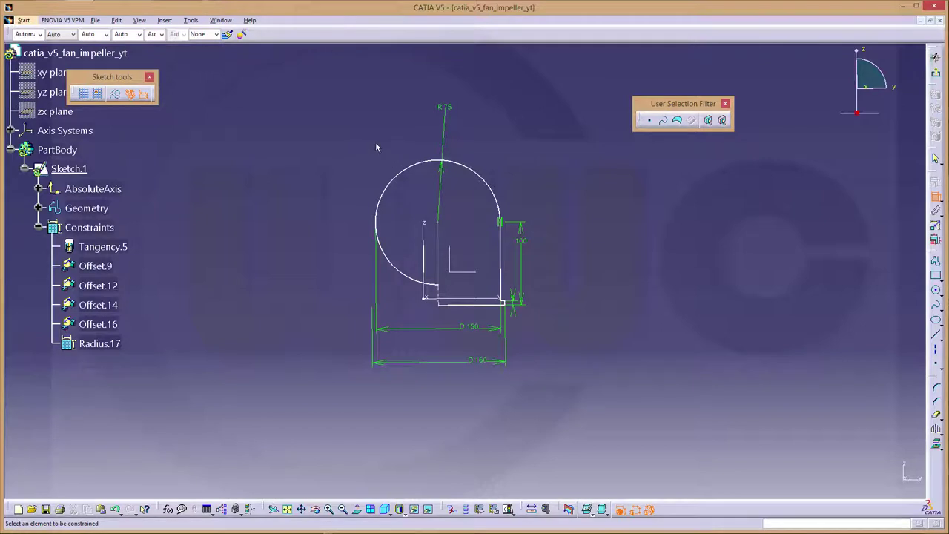
pyautogui.hotkey('ctrl', 'z')
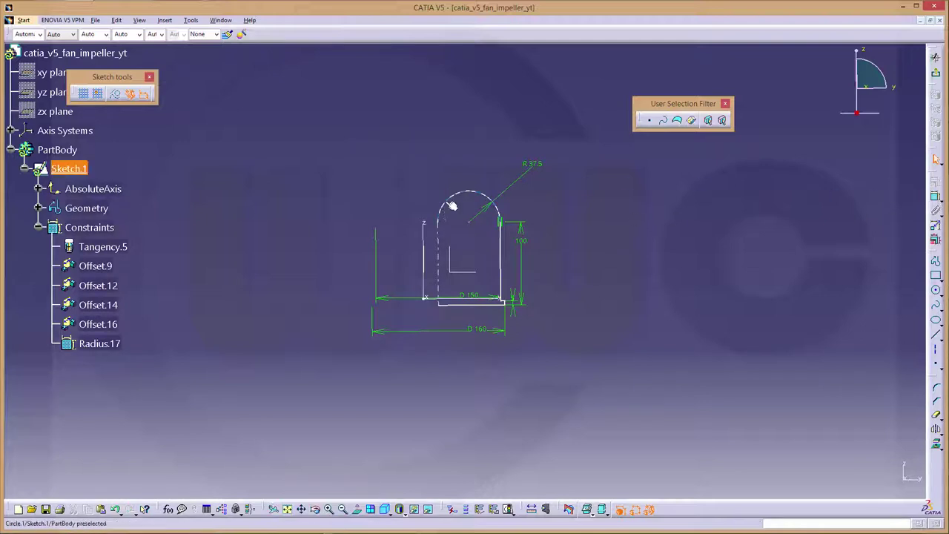
# Make the bottom profile line coincident with the horizontal sketch axis.
pyautogui.moveTo(437, 229); pyautogui.dragTo(448, 193)
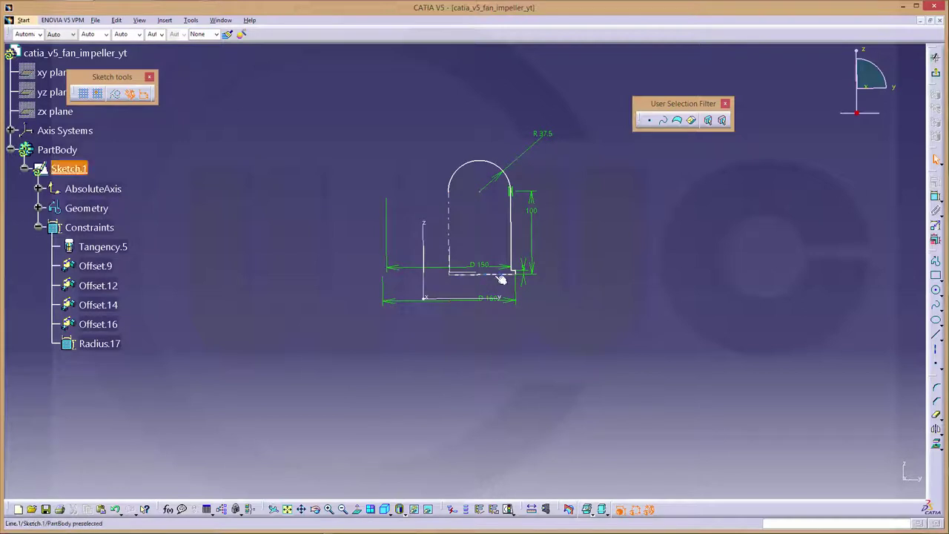
pyautogui.click(546, 284)
pyautogui.click(936, 197)
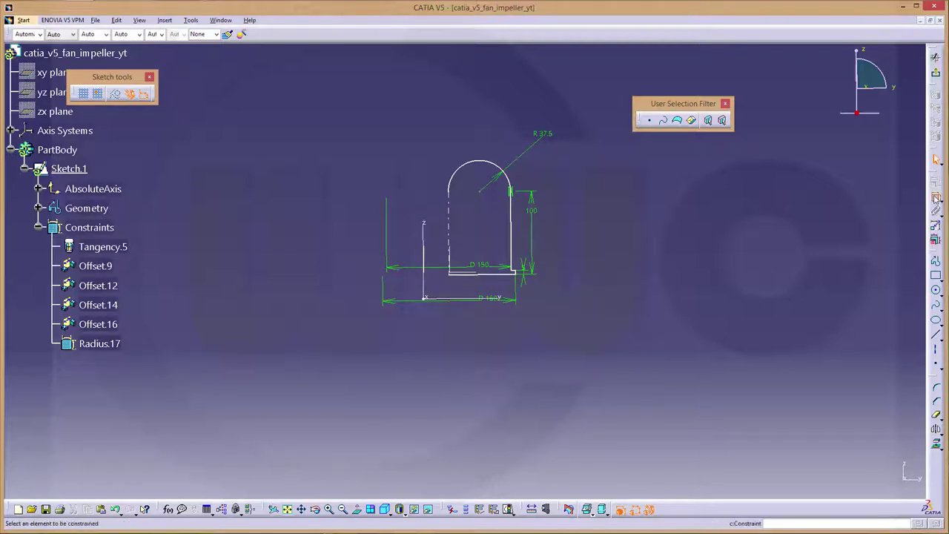
pyautogui.click(495, 279)
pyautogui.click(508, 298)
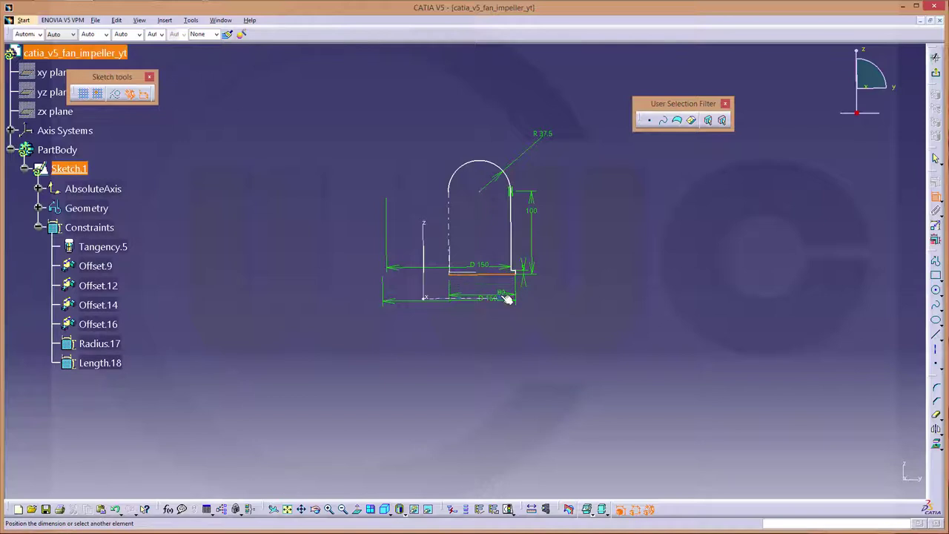
pyautogui.rightClick(619, 303)
pyautogui.click(652, 373)
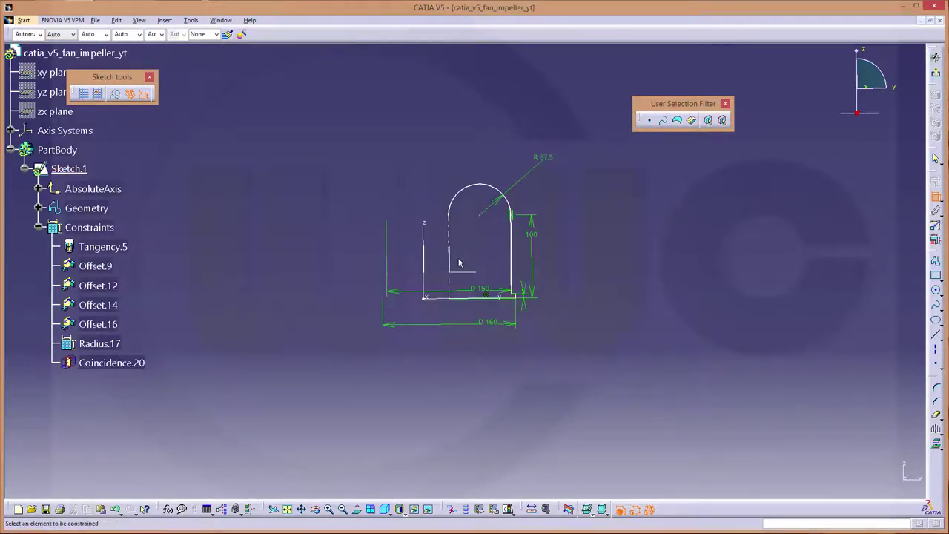
# Place the dome arc's centre on the vertical sketch axis.
pyautogui.click(427, 233)
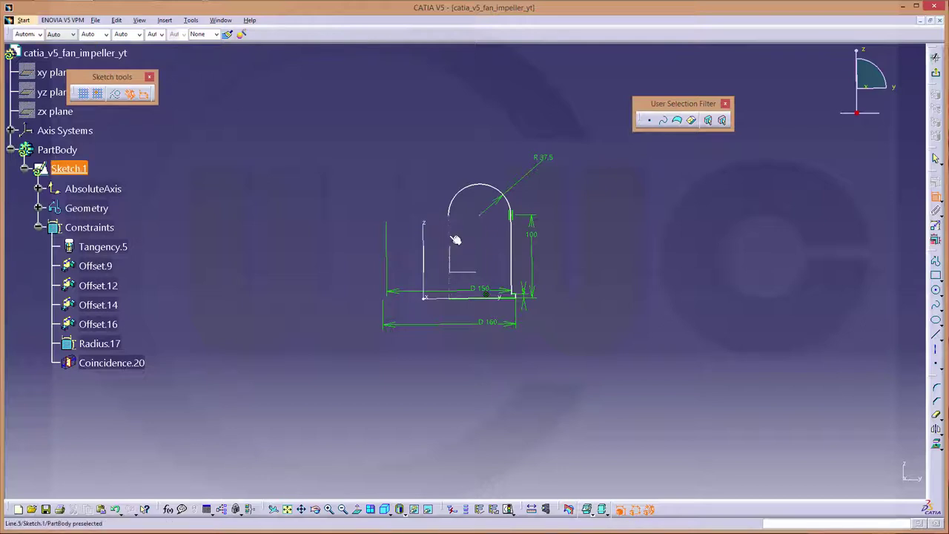
pyautogui.click(450, 241)
pyautogui.rightClick(463, 233)
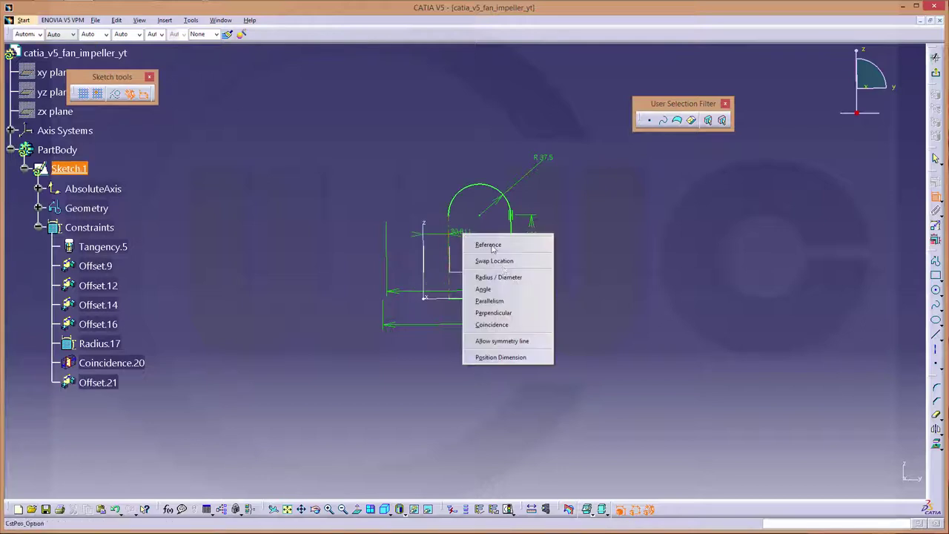
pyautogui.click(492, 324)
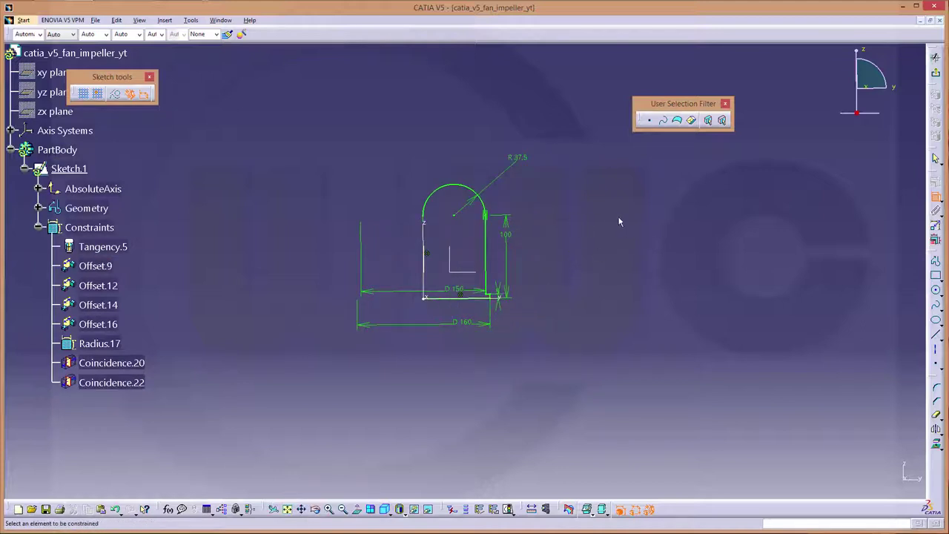
pyautogui.press('Escape')
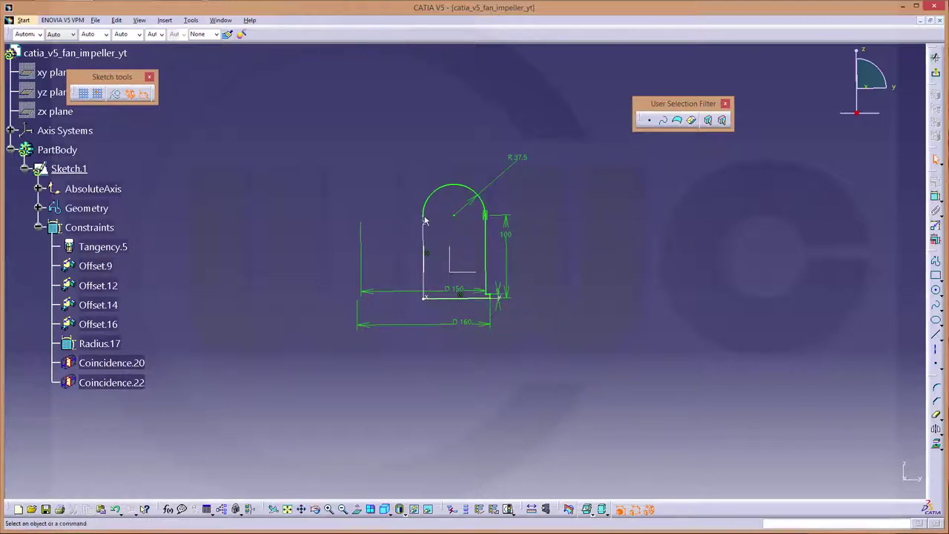
pyautogui.click(425, 221)
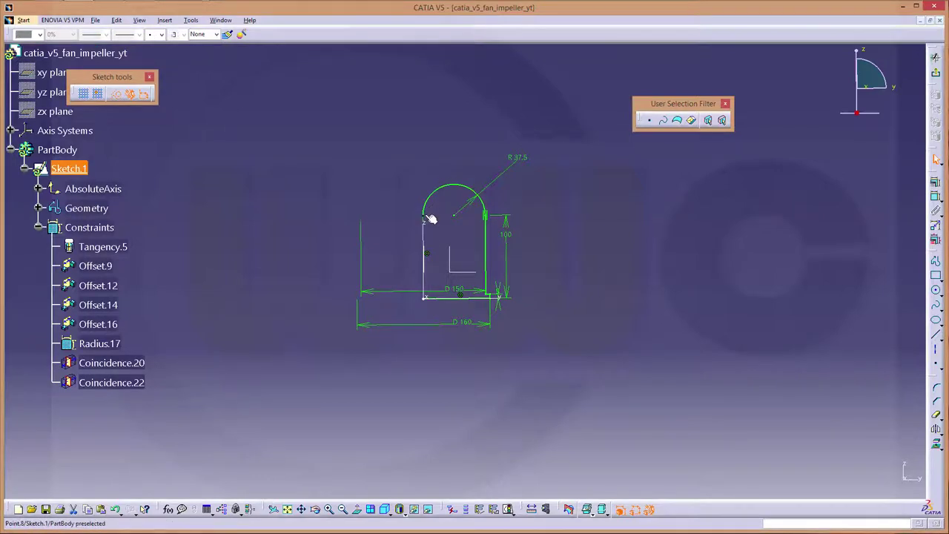
# Change the dome arc's R37.5 radius dimension to R75.
pyautogui.click(524, 254)
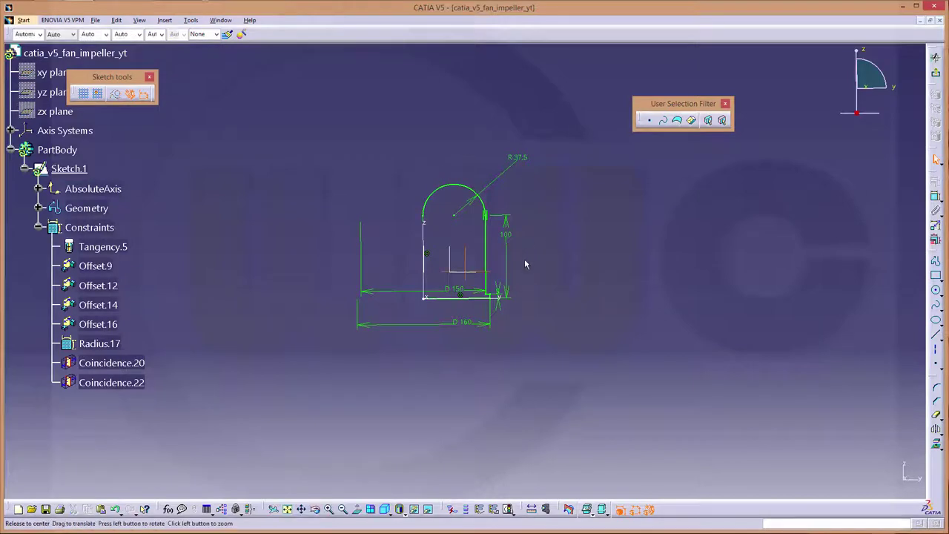
pyautogui.keyDown('ctrl'); pyautogui.moveTo(525, 259); pyautogui.dragTo(530, 241, button='middle'); pyautogui.keyUp('ctrl')
pyautogui.click(534, 124)
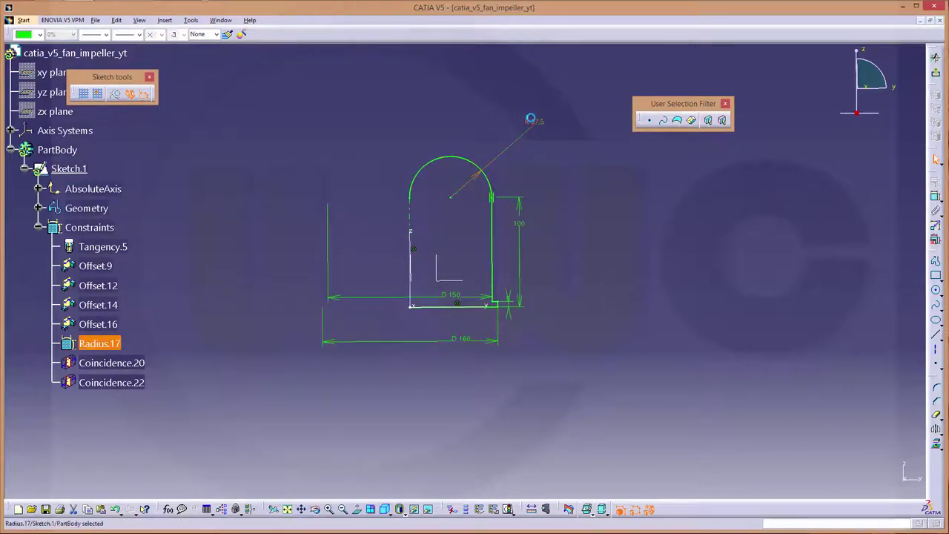
pyautogui.doubleClick(537, 127)
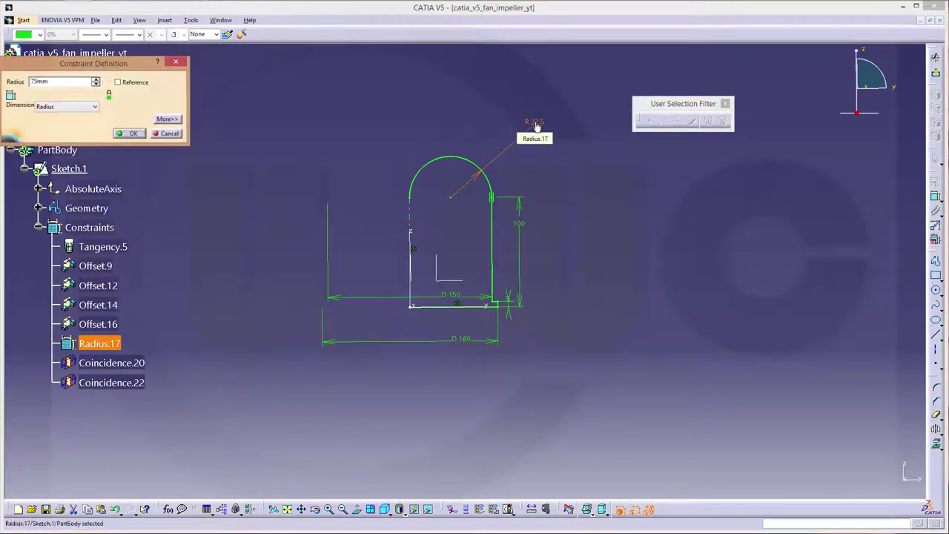
pyautogui.write('5')
pyautogui.press('Return')
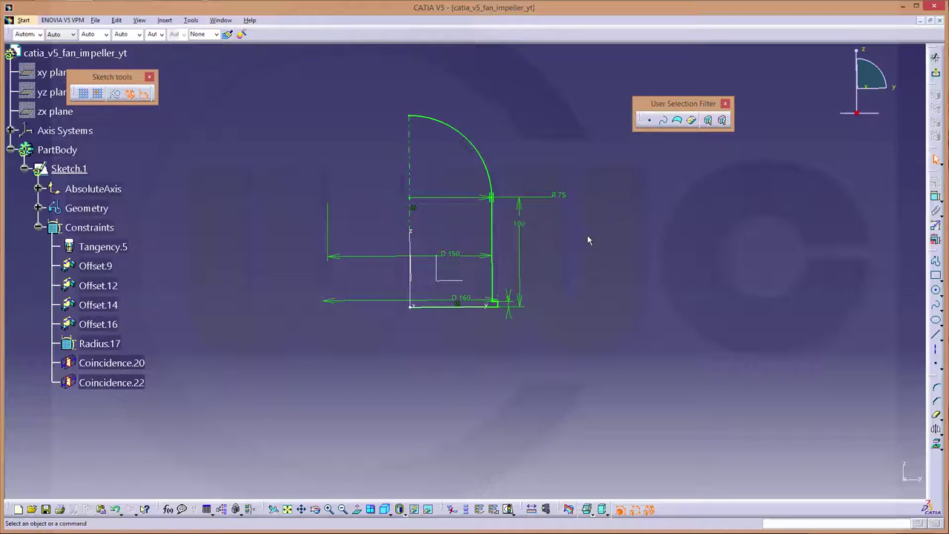
# Exit the sketch and revolve Sketch.1 360° about its axis into Shaft.1.
pyautogui.click(937, 74)
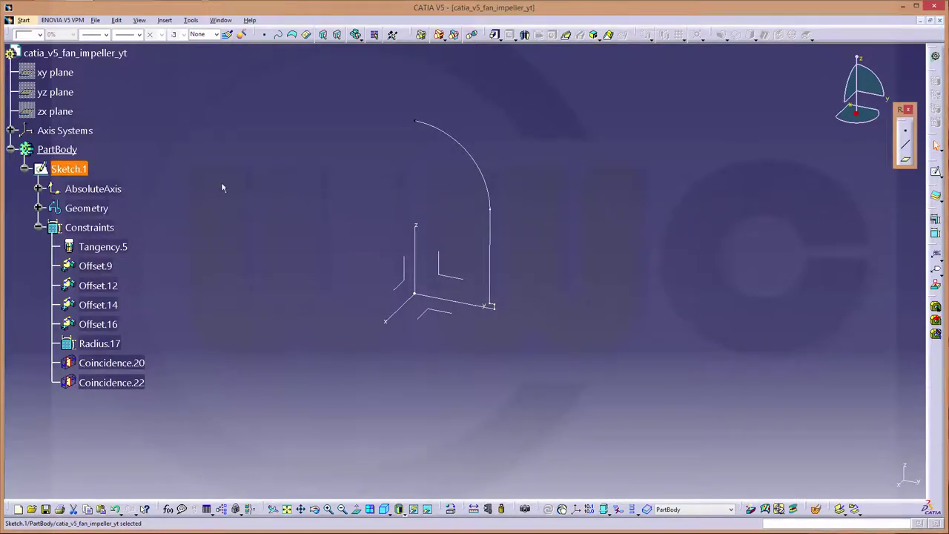
pyautogui.click(458, 142)
pyautogui.click(39, 229)
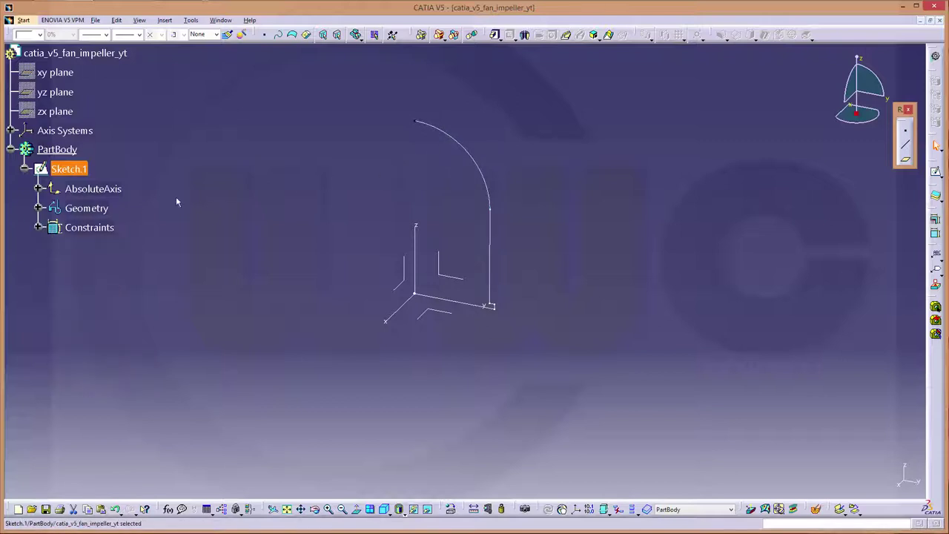
pyautogui.click(525, 35)
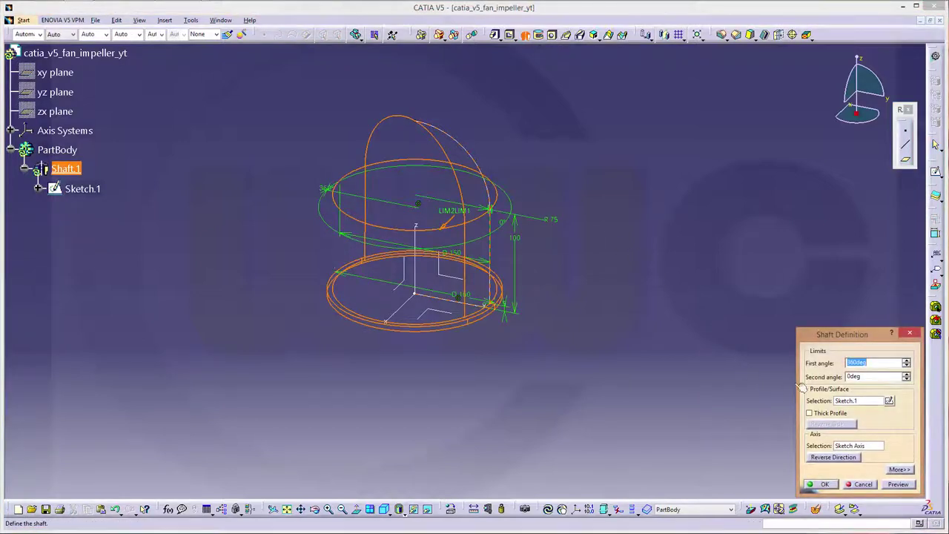
pyautogui.click(823, 484)
pyautogui.moveTo(595, 377)
pyautogui.mouseDown(button='middle')
pyautogui.moveTo(553, 227)
pyautogui.moveTo(358, 159)
pyautogui.mouseUp(button='middle')
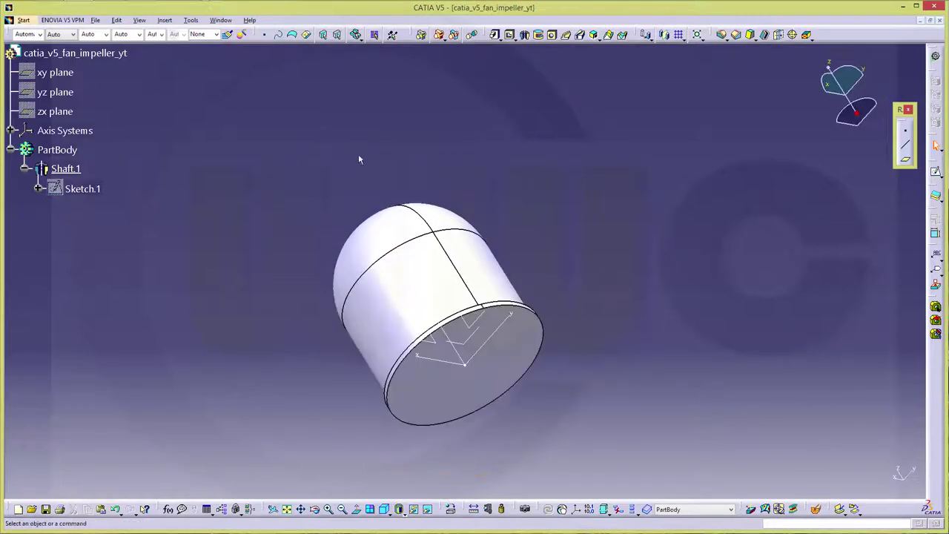
# Shell the hub with a 5 mm inside wall, removing its flat end face.
pyautogui.click(765, 35)
pyautogui.click(472, 386)
pyautogui.click(860, 416)
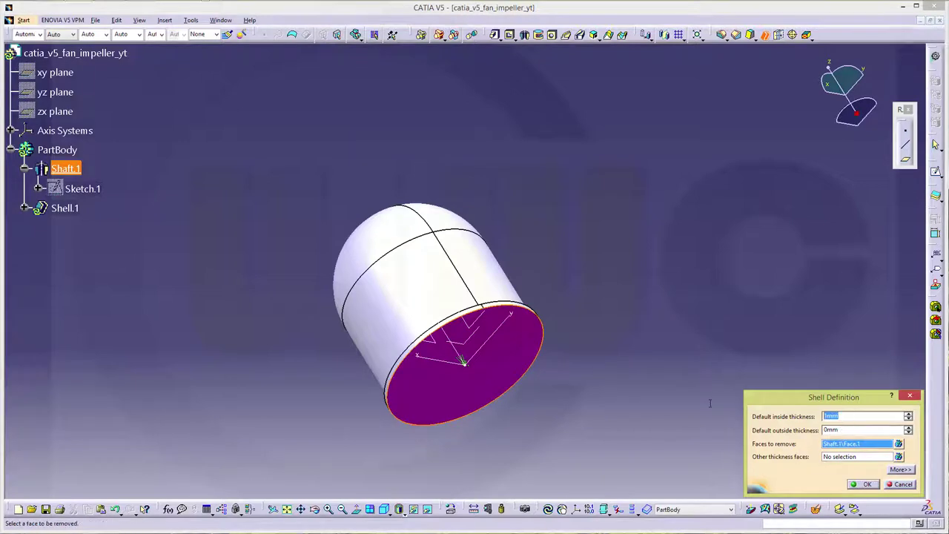
pyautogui.write('5')
pyautogui.press('Return')
pyautogui.moveTo(596, 311)
pyautogui.mouseDown(button='middle')
pyautogui.moveTo(598, 287)
pyautogui.moveTo(430, 218)
pyautogui.moveTo(475, 161)
pyautogui.moveTo(466, 333)
pyautogui.moveTo(415, 312)
pyautogui.mouseUp(button='middle')
# Create Plane.1 offset 80 mm from the XY plane.
pyautogui.click(24, 169)
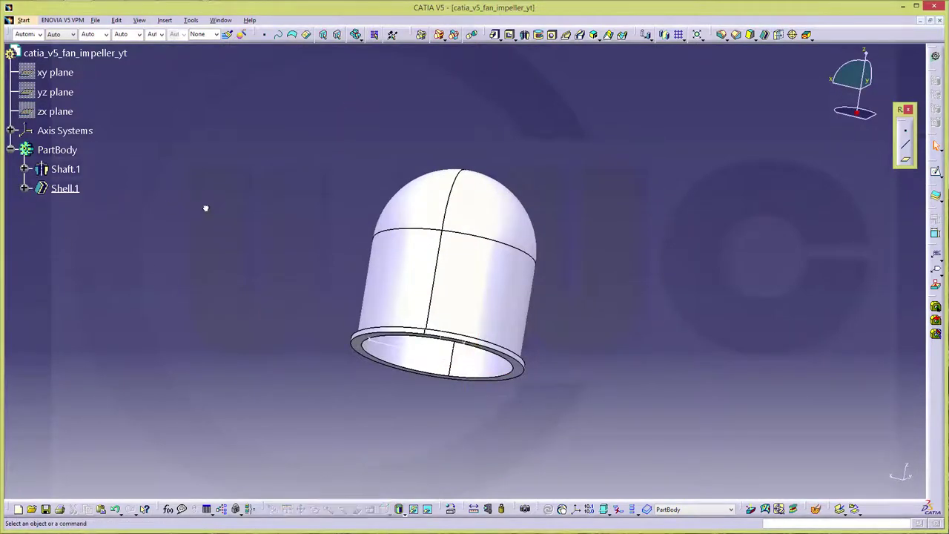
pyautogui.click(906, 158)
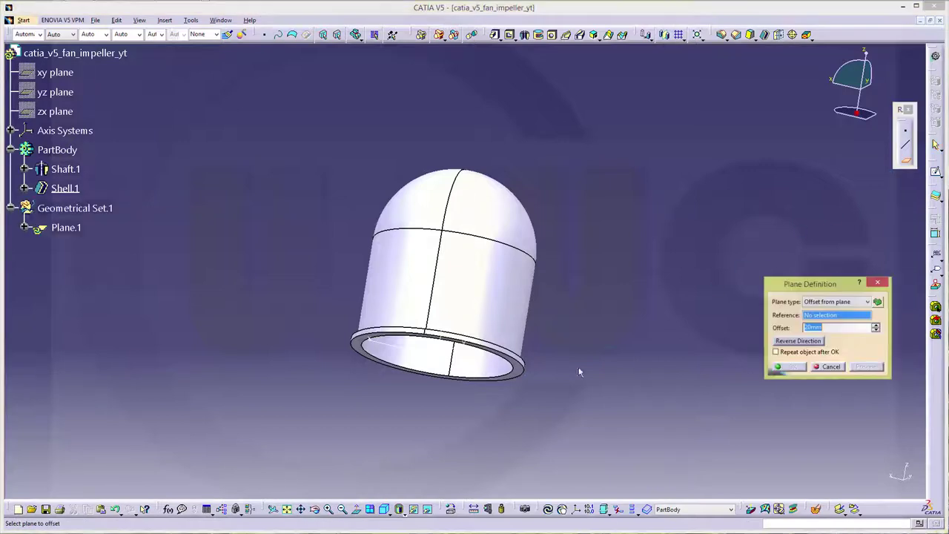
pyautogui.moveTo(499, 419)
pyautogui.mouseDown(button='middle')
pyautogui.moveTo(441, 292)
pyautogui.moveTo(393, 312)
pyautogui.mouseUp(button='middle')
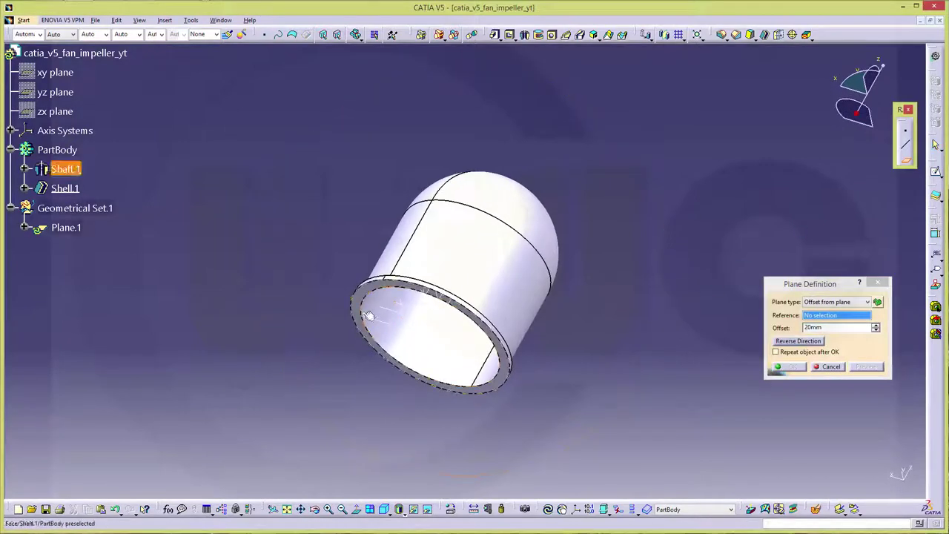
pyautogui.click(394, 314)
pyautogui.write('80')
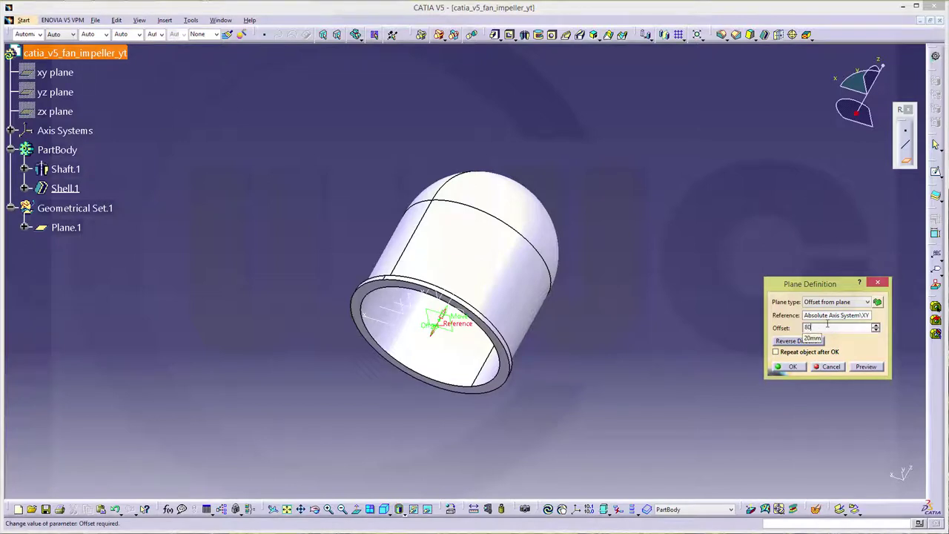
pyautogui.press('Return')
pyautogui.moveTo(574, 295); pyautogui.dragTo(608, 328, button='middle')
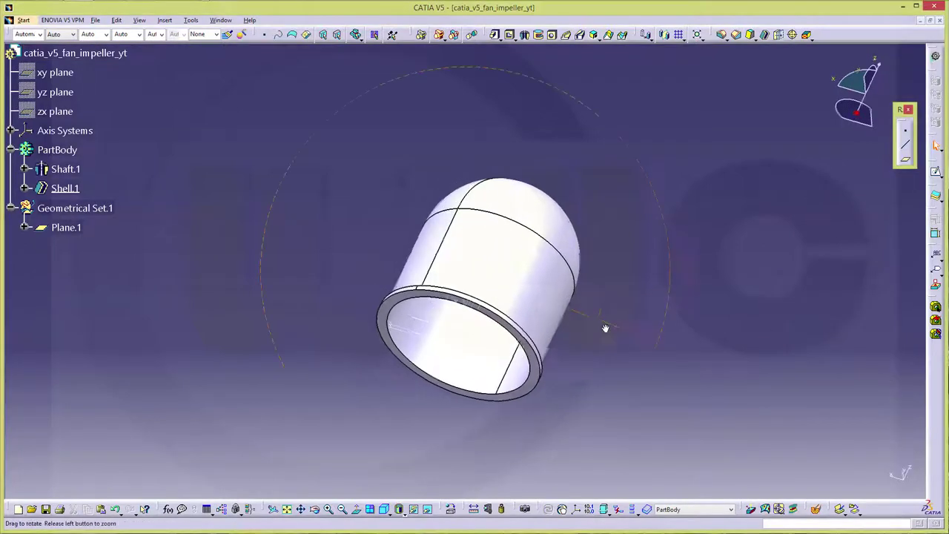
pyautogui.moveTo(336, 248)
pyautogui.mouseDown(button='middle')
pyautogui.moveTo(369, 186)
pyautogui.moveTo(510, 92)
pyautogui.moveTo(591, 165)
pyautogui.moveTo(392, 227)
pyautogui.moveTo(400, 180)
pyautogui.moveTo(389, 142)
pyautogui.moveTo(370, 222)
pyautogui.moveTo(366, 212)
pyautogui.mouseUp(button='middle')
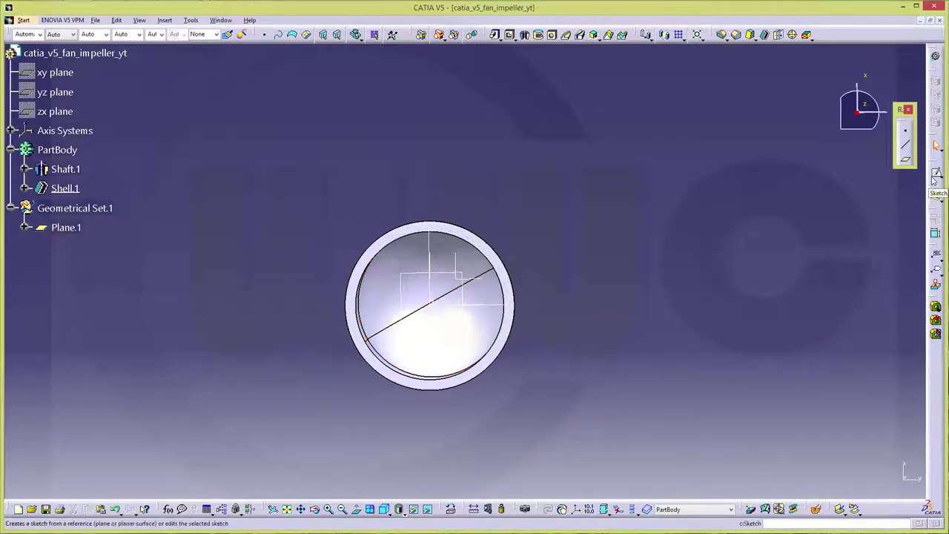
# Start Sketch.2 on Plane.1 and hide its Origin, HDirection and VDirection.
pyautogui.click(937, 172)
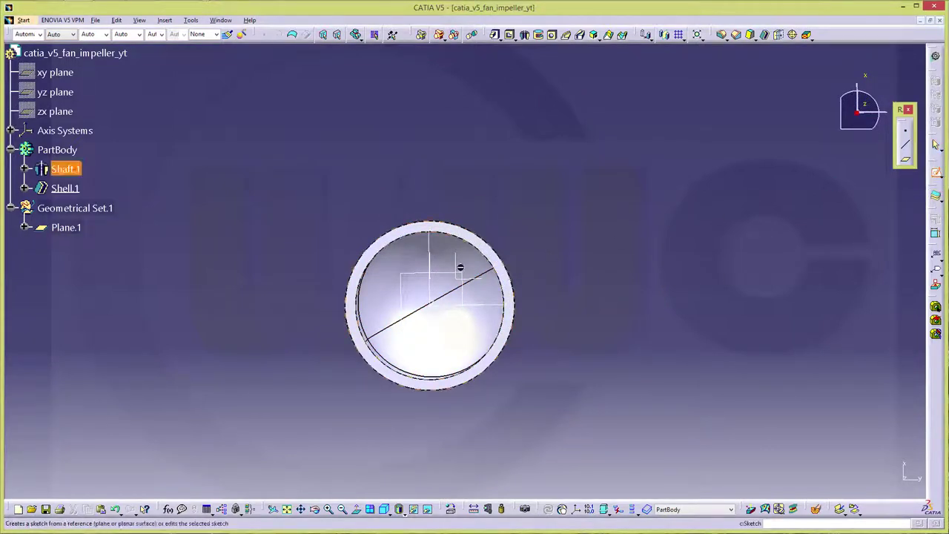
pyautogui.click(408, 274)
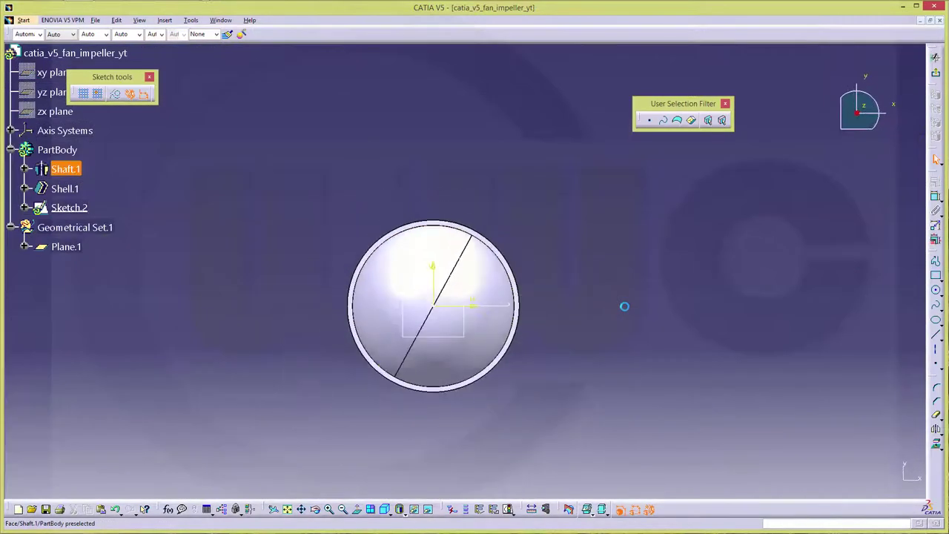
pyautogui.click(25, 208)
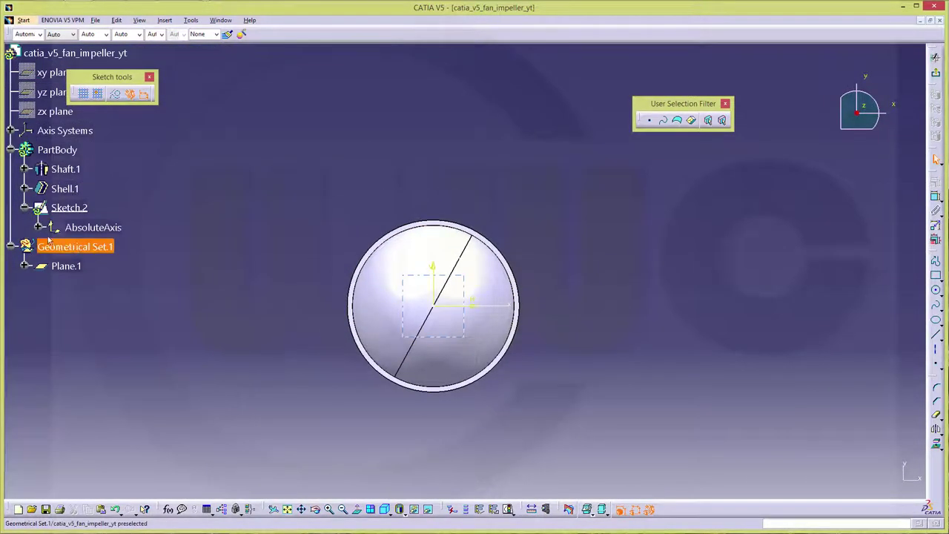
pyautogui.click(39, 228)
pyautogui.click(92, 246)
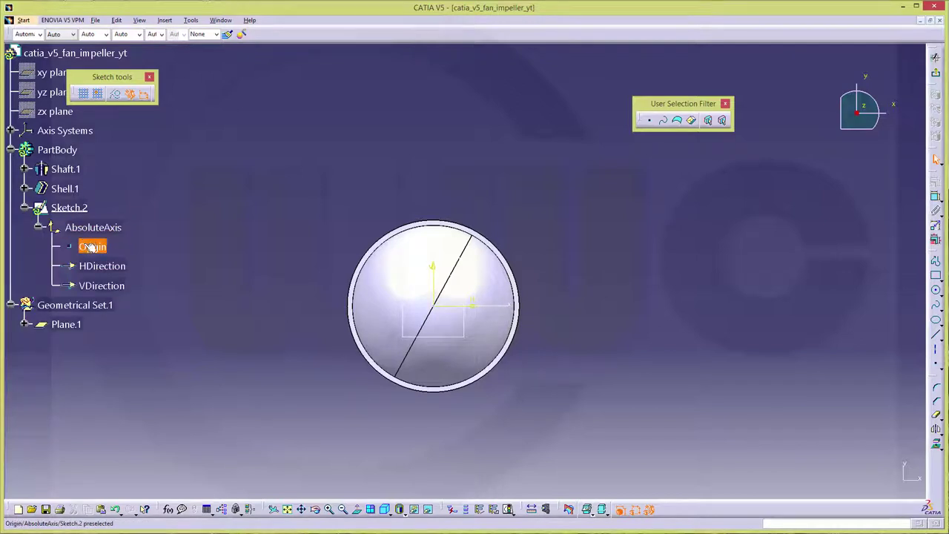
pyautogui.keyDown('ctrl'); pyautogui.click(104, 287); pyautogui.keyUp('ctrl')
pyautogui.keyDown('ctrl'); pyautogui.click(104, 268); pyautogui.keyUp('ctrl')
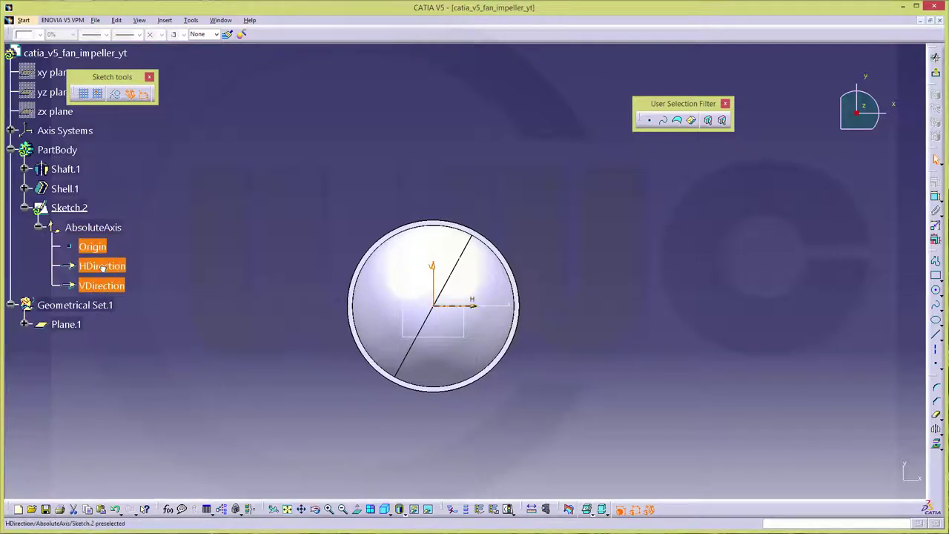
pyautogui.rightClick(103, 268)
pyautogui.click(125, 299)
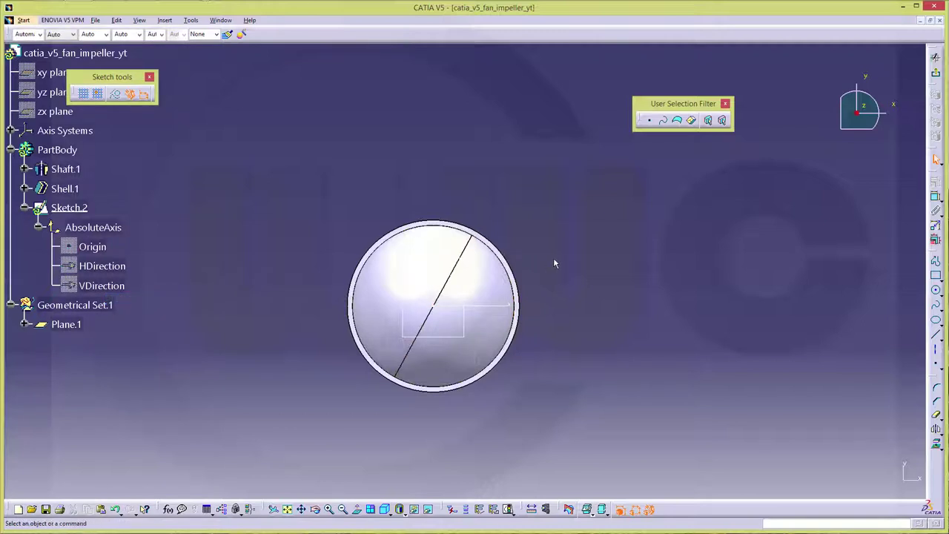
# View the sketch face-on and section the part at the sketch plane to show the ring.
pyautogui.click(356, 509)
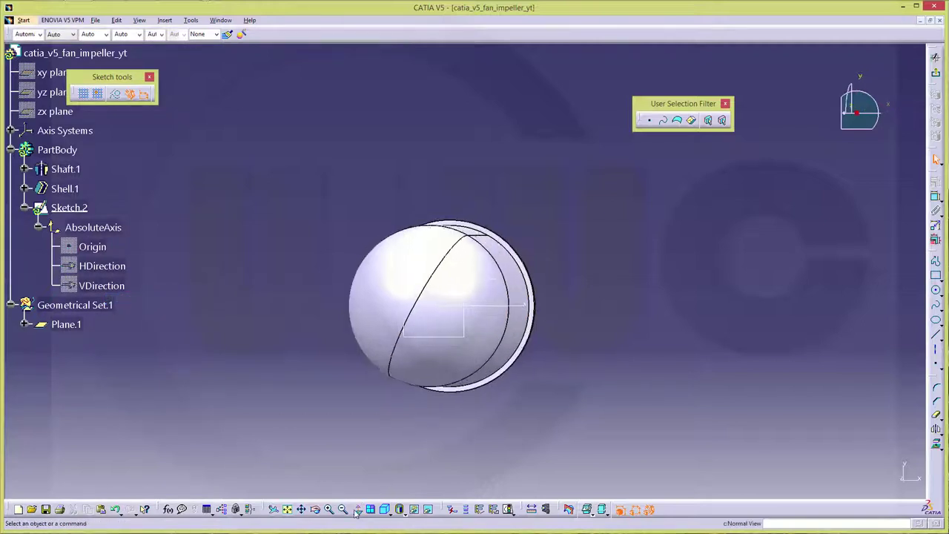
pyautogui.click(567, 508)
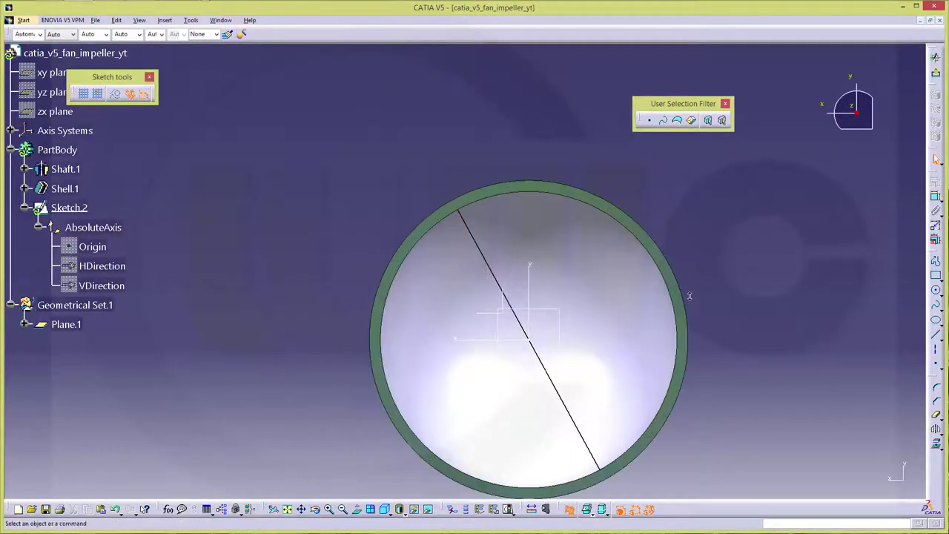
pyautogui.moveTo(689, 340); pyautogui.dragTo(687, 293)
pyautogui.click(358, 514)
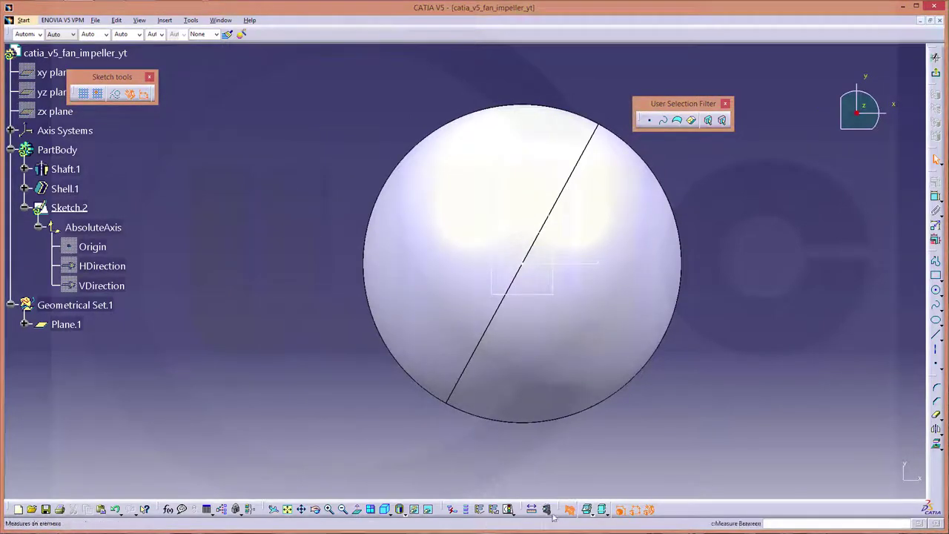
pyautogui.click(569, 508)
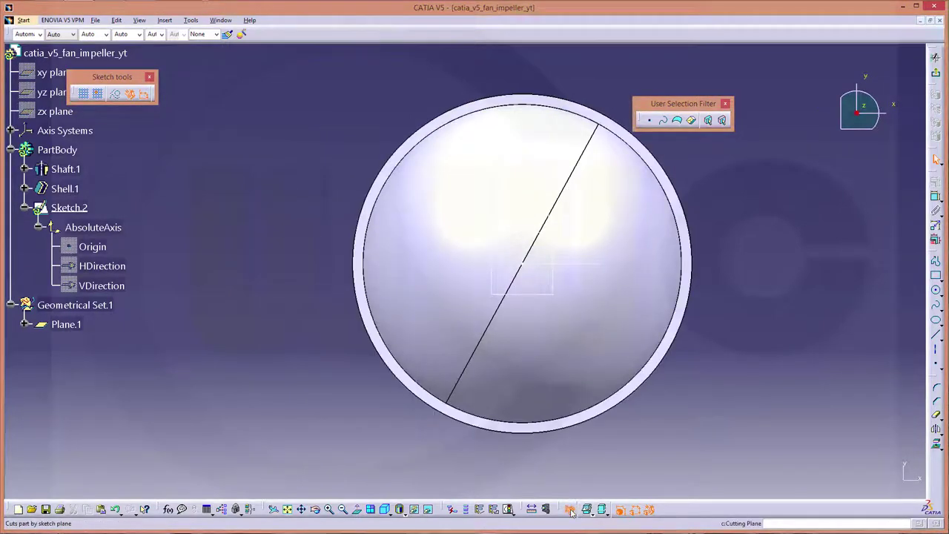
pyautogui.moveTo(754, 338)
pyautogui.mouseDown(button='middle')
pyautogui.moveTo(664, 374)
pyautogui.moveTo(727, 318)
pyautogui.moveTo(772, 313)
pyautogui.mouseUp(button='middle')
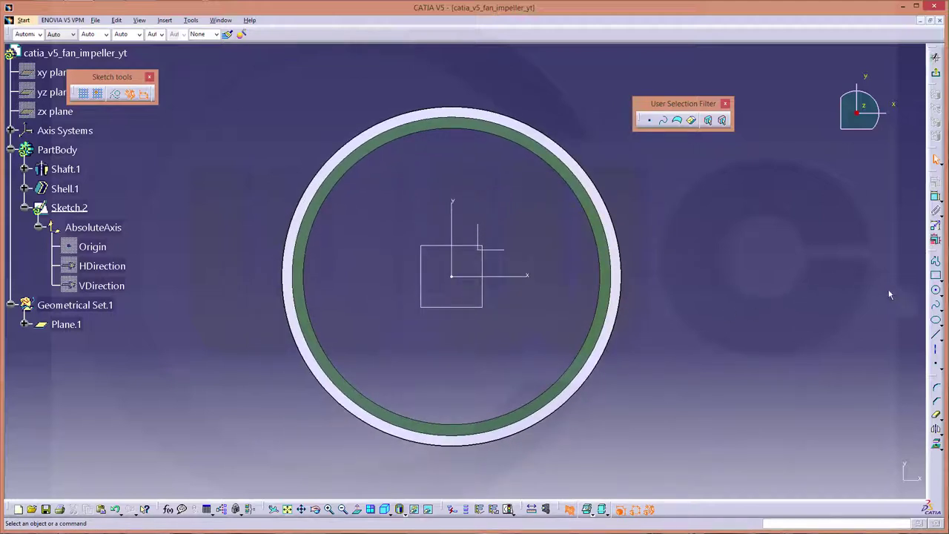
# Draw two vertical lines running from above the ring to below it.
pyautogui.click(936, 336)
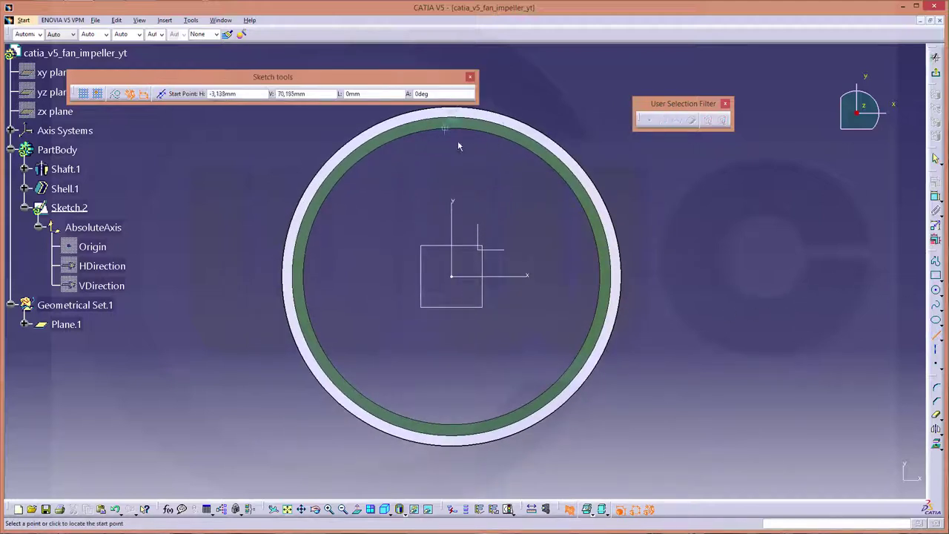
pyautogui.moveTo(498, 231); pyautogui.dragTo(653, 261, button='middle')
pyautogui.click(572, 100)
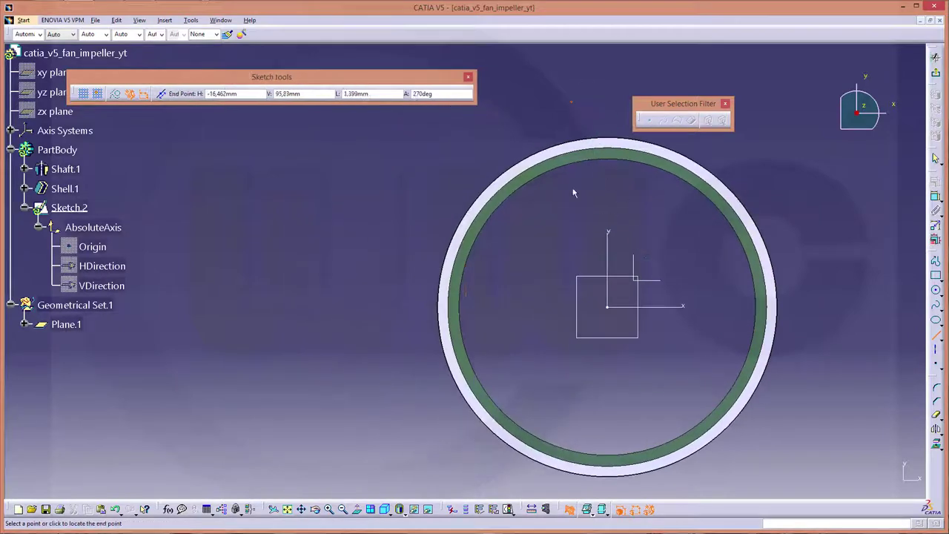
pyautogui.click(565, 486)
pyautogui.moveTo(692, 258); pyautogui.dragTo(600, 235, button='middle')
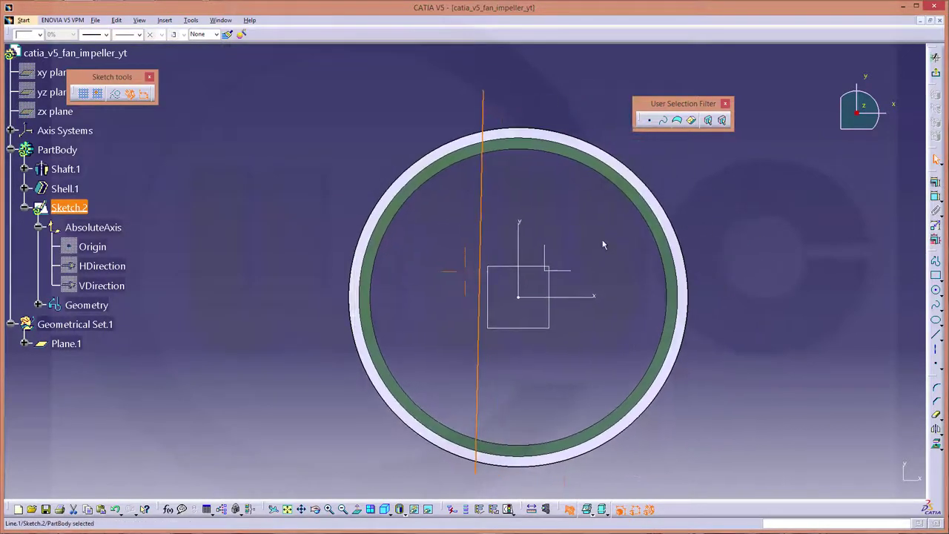
pyautogui.click(931, 338)
pyautogui.click(555, 87)
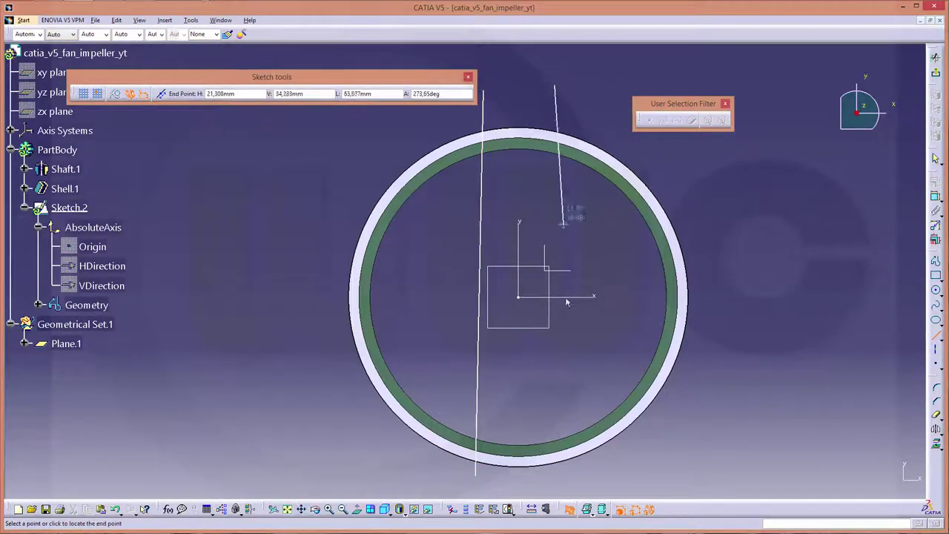
pyautogui.click(593, 475)
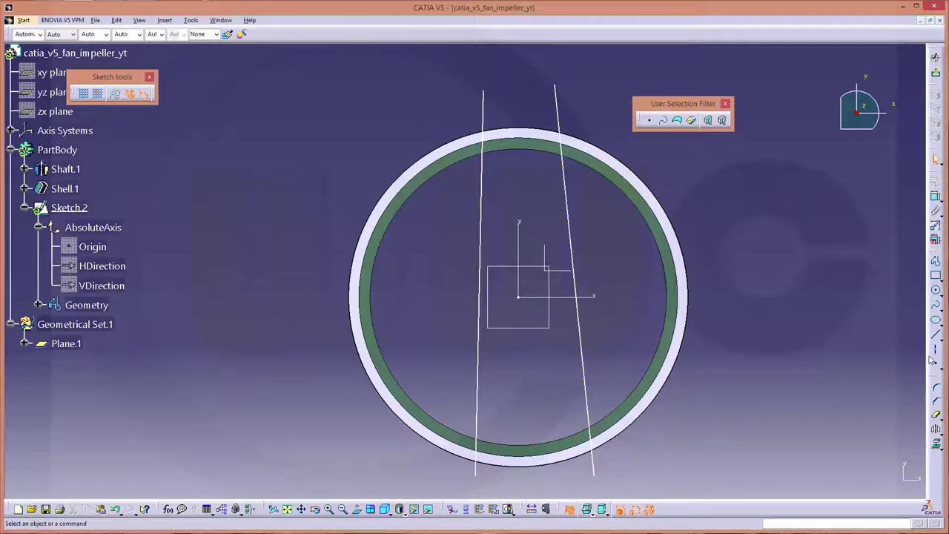
# Make the two lines symmetric about the sketch's vertical axis.
pyautogui.click(937, 198)
pyautogui.click(571, 237)
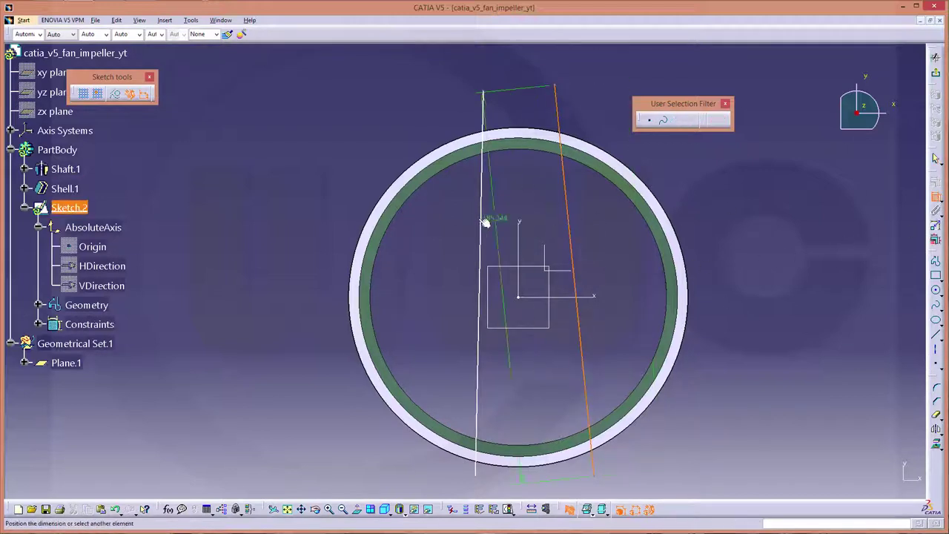
pyautogui.click(484, 221)
pyautogui.rightClick(545, 196)
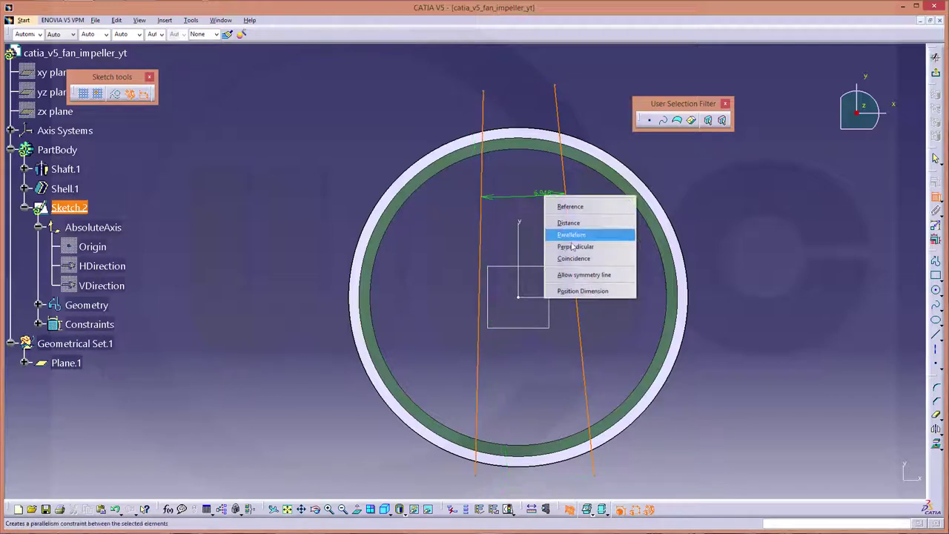
pyautogui.click(575, 275)
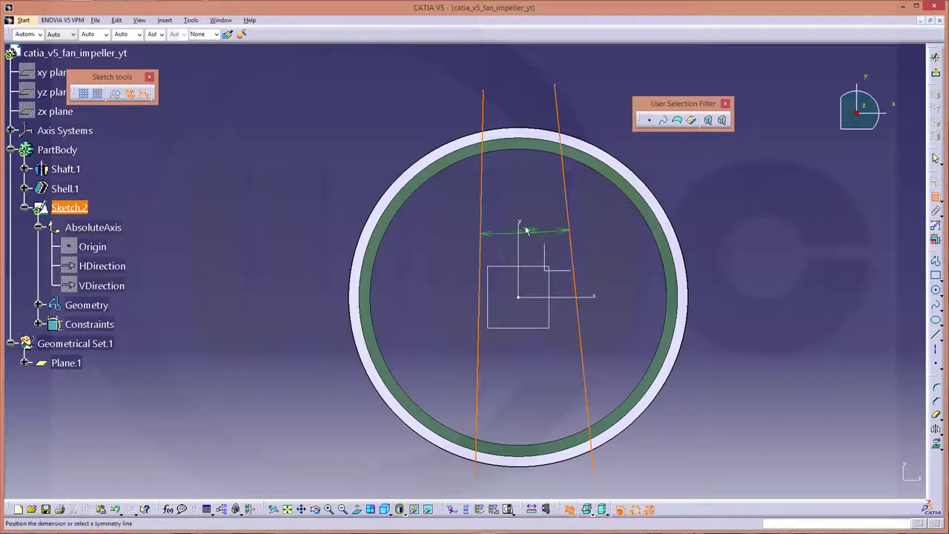
pyautogui.click(519, 227)
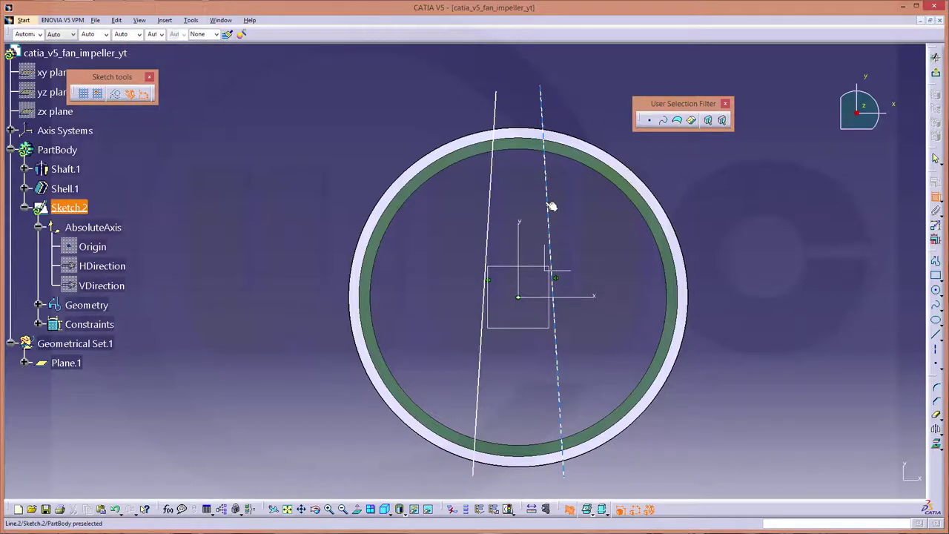
# Make the lines parallel and set their spacing to 25 mm.
pyautogui.click(549, 204)
pyautogui.click(491, 202)
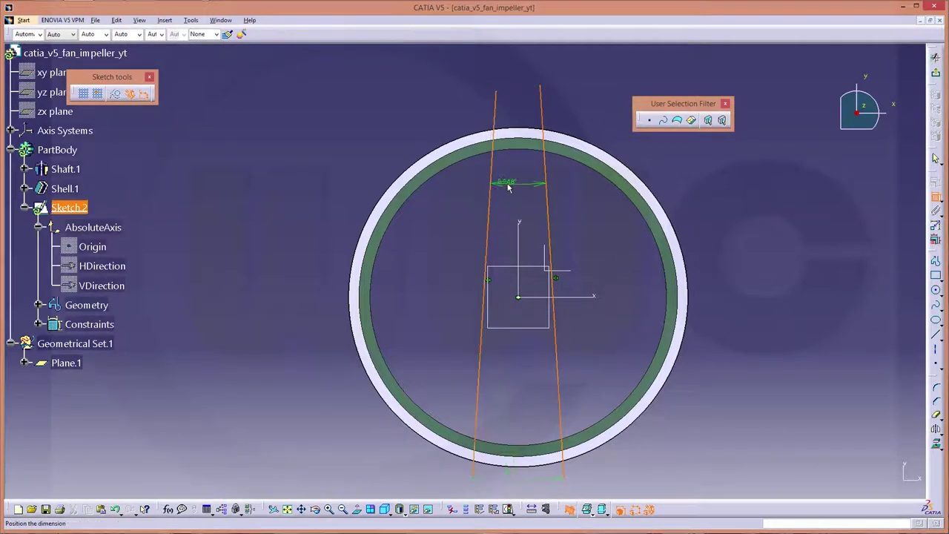
pyautogui.rightClick(508, 187)
pyautogui.click(533, 209)
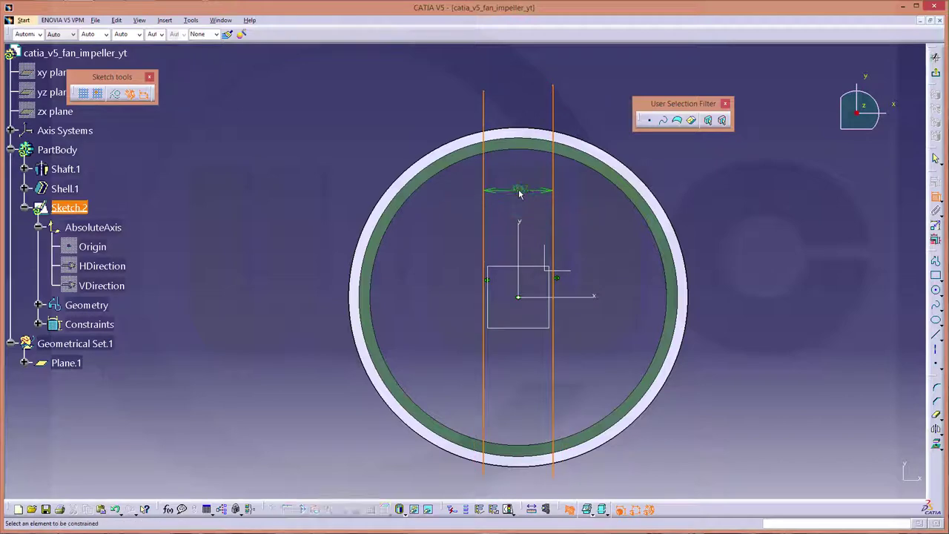
pyautogui.doubleClick(520, 194)
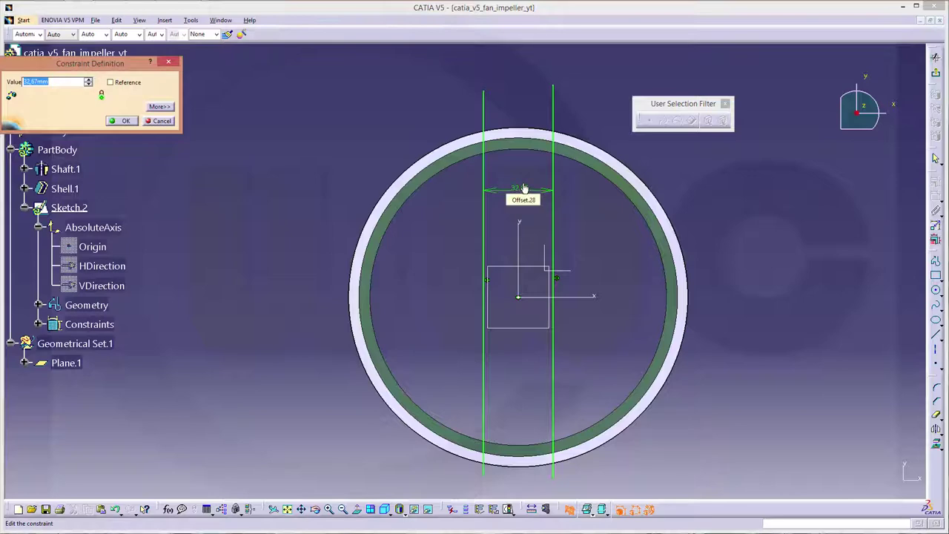
pyautogui.write('25')
pyautogui.press('Return')
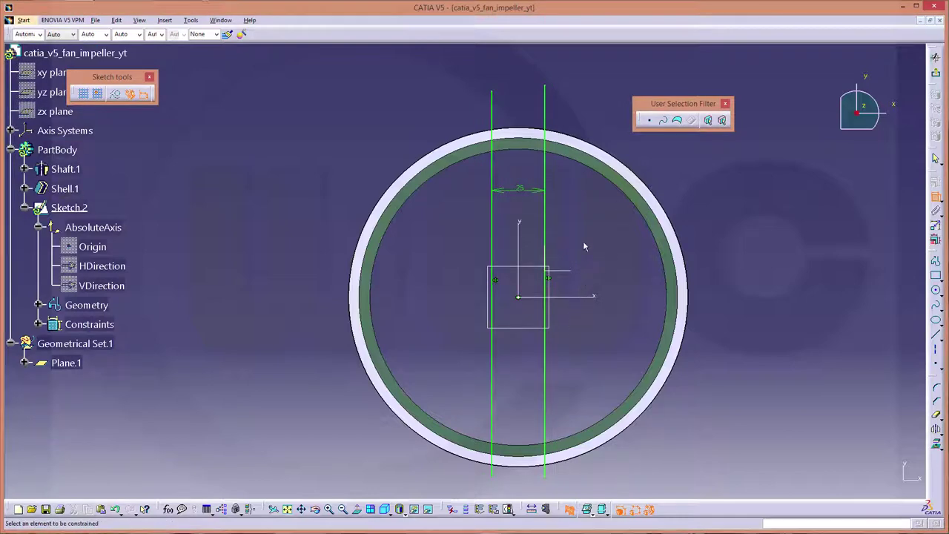
# Centre the lines symmetrically on the sketch's horizontal axis.
pyautogui.click(492, 92)
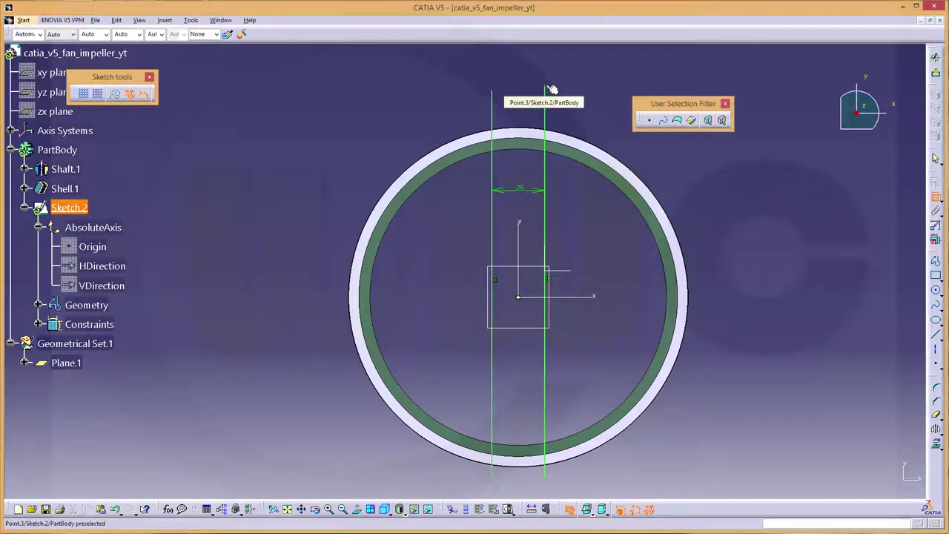
pyautogui.click(492, 476)
pyautogui.rightClick(405, 459)
pyautogui.click(429, 440)
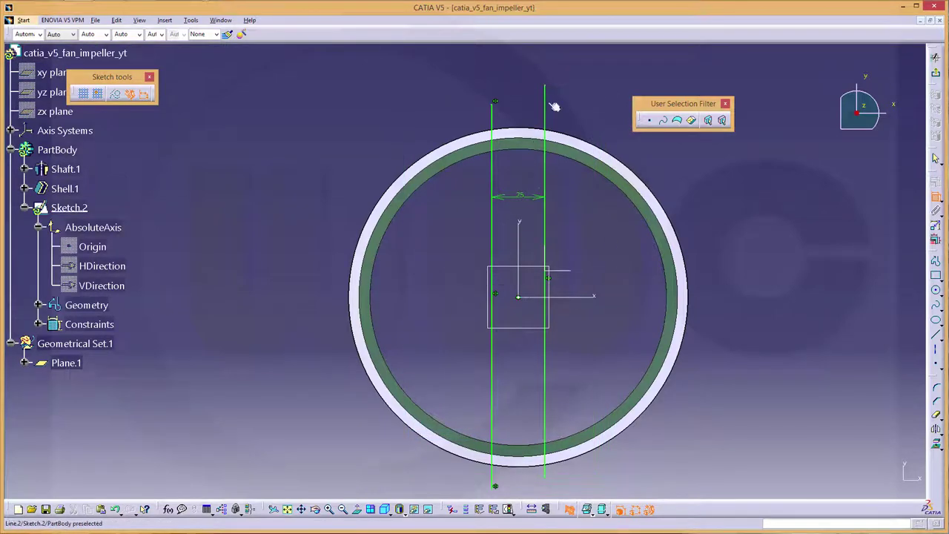
pyautogui.click(545, 126)
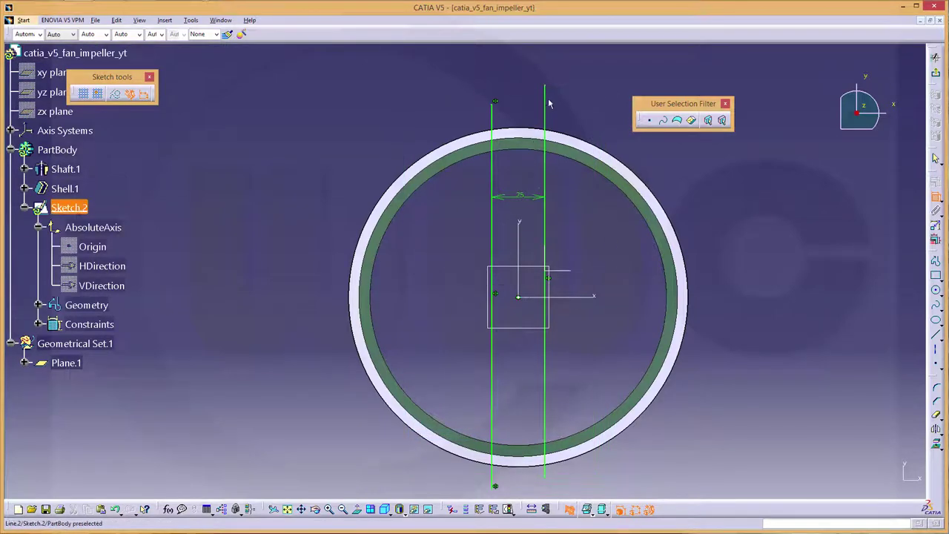
pyautogui.click(546, 475)
pyautogui.rightClick(582, 365)
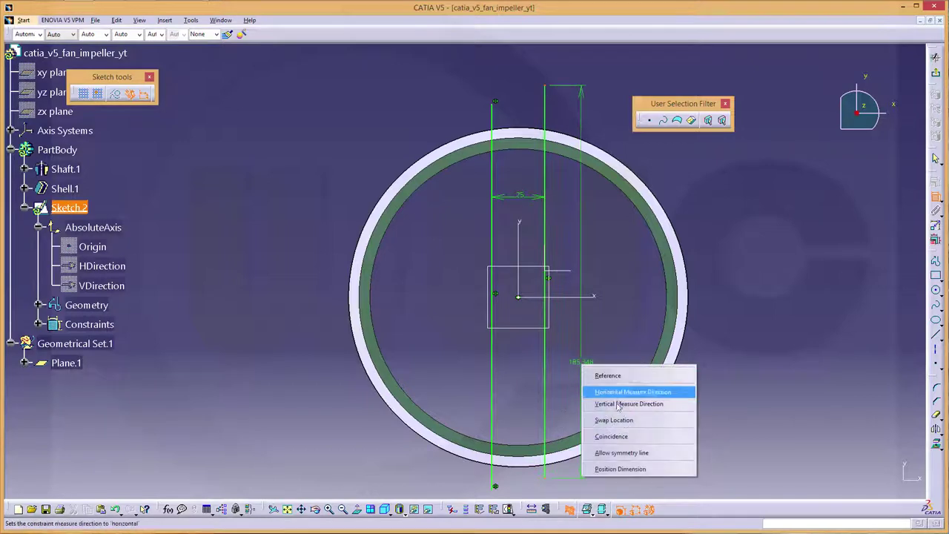
pyautogui.click(615, 451)
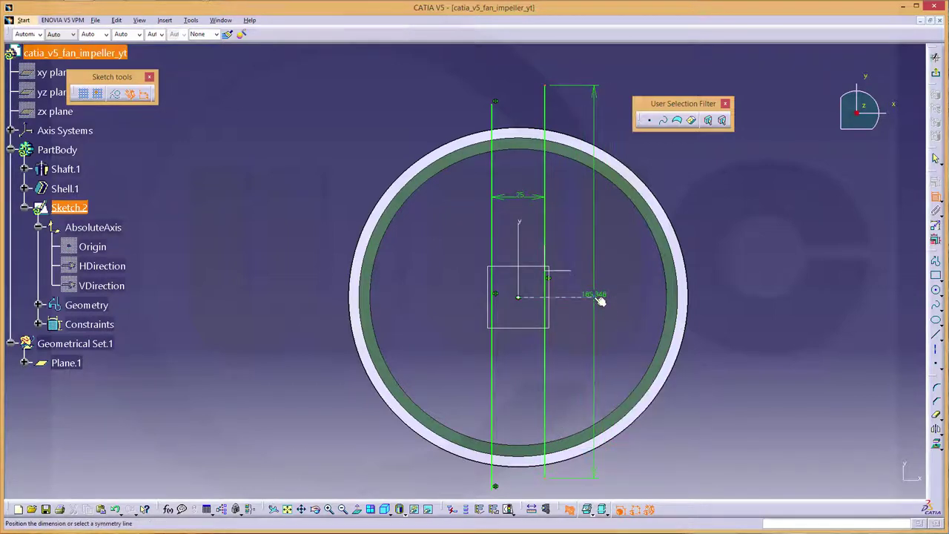
pyautogui.click(602, 298)
# Dimension both lines' lengths and set them to 180 mm.
pyautogui.click(494, 177)
pyautogui.doubleClick(250, 281)
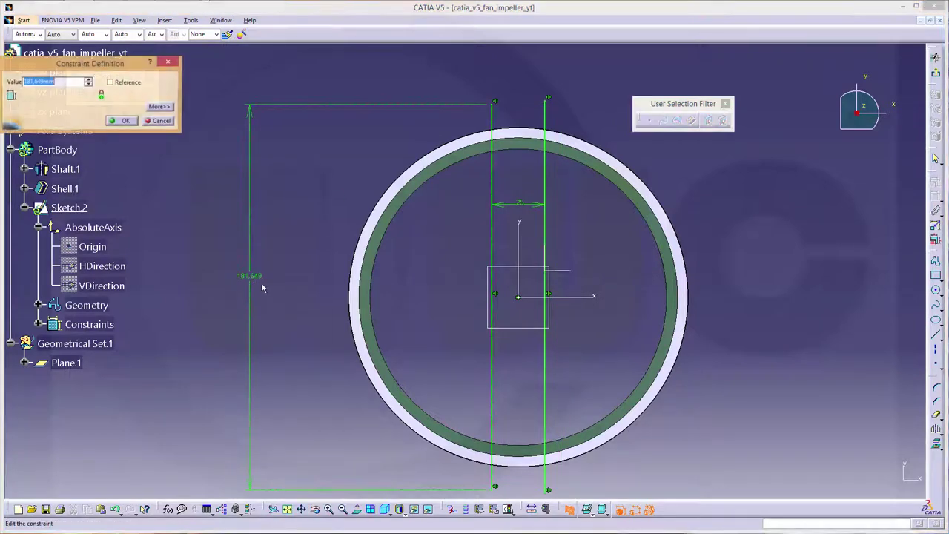
pyautogui.write('180')
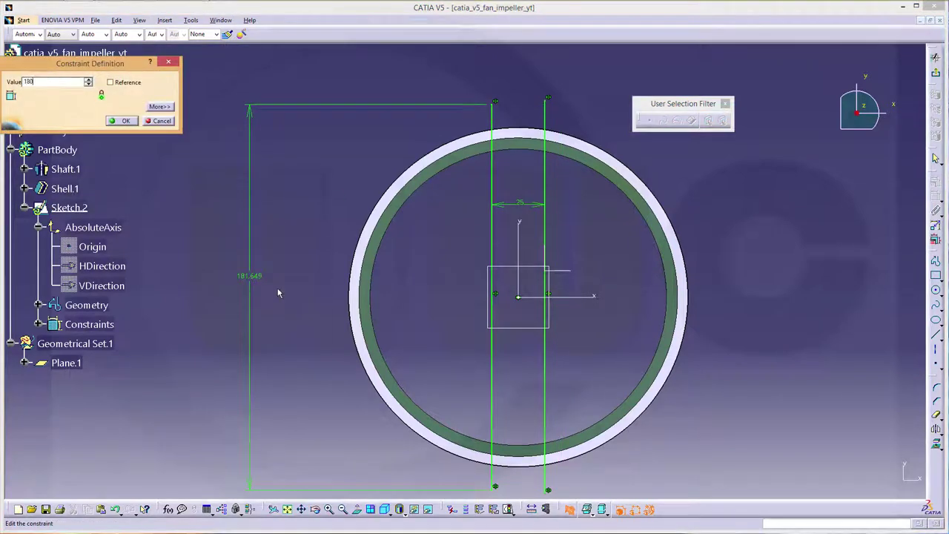
pyautogui.press('Return')
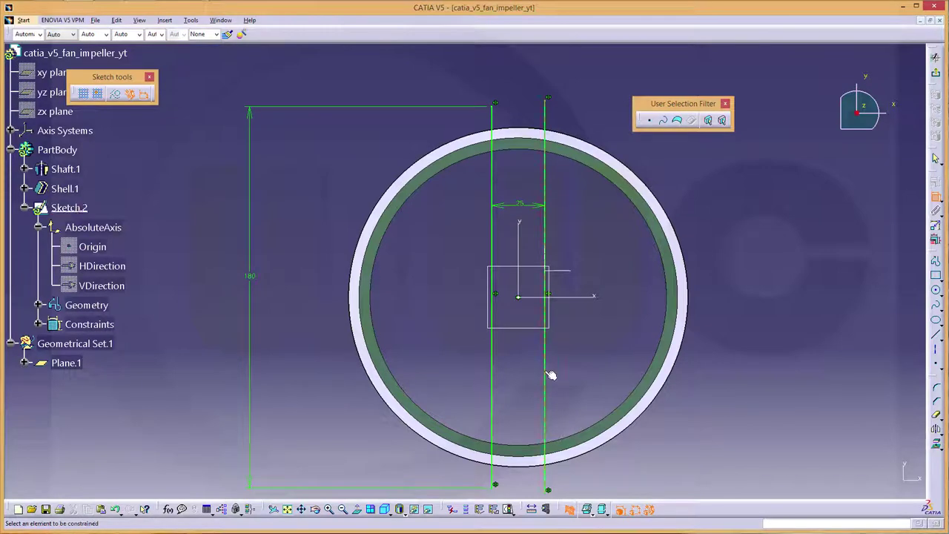
pyautogui.click(547, 375)
pyautogui.click(747, 359)
pyautogui.doubleClick(747, 360)
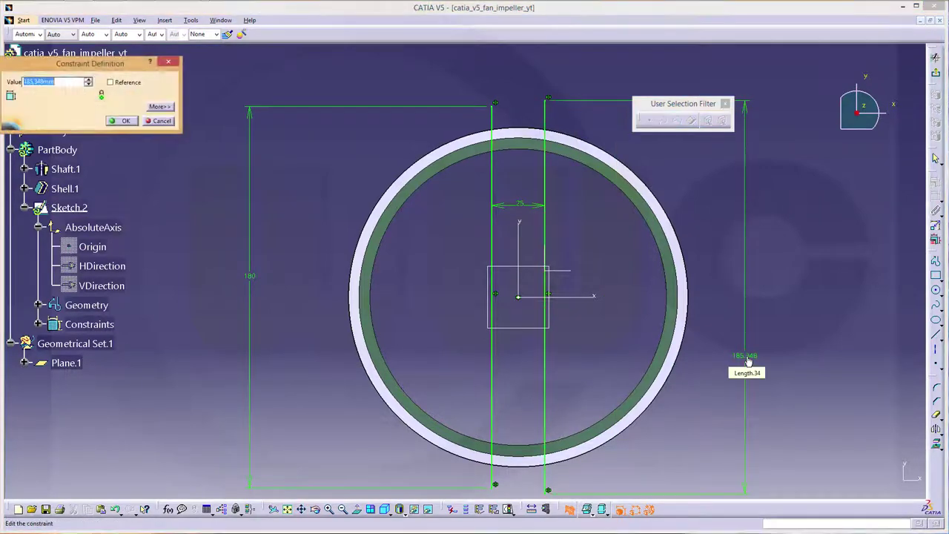
pyautogui.write('180')
pyautogui.press('Return')
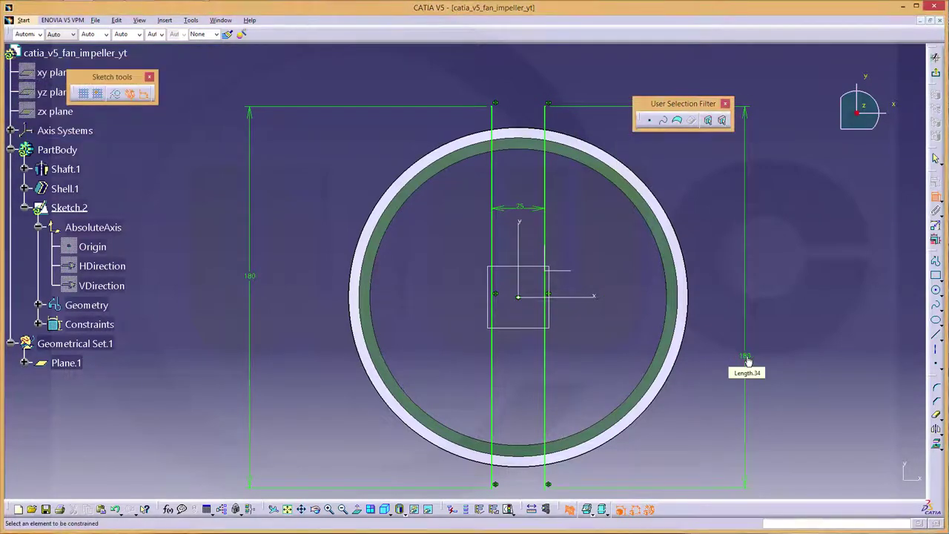
# Create a 1 mm thick stiffener from Sketch.2, forming two parallel ribs inside the hub.
pyautogui.click(936, 74)
pyautogui.moveTo(696, 270); pyautogui.dragTo(486, 272, button='middle')
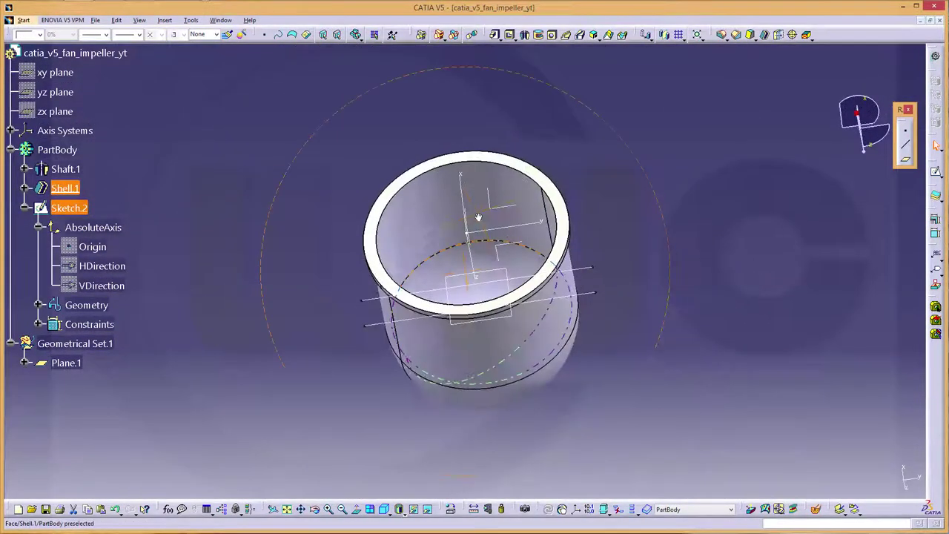
pyautogui.moveTo(478, 216); pyautogui.dragTo(674, 167, button='middle')
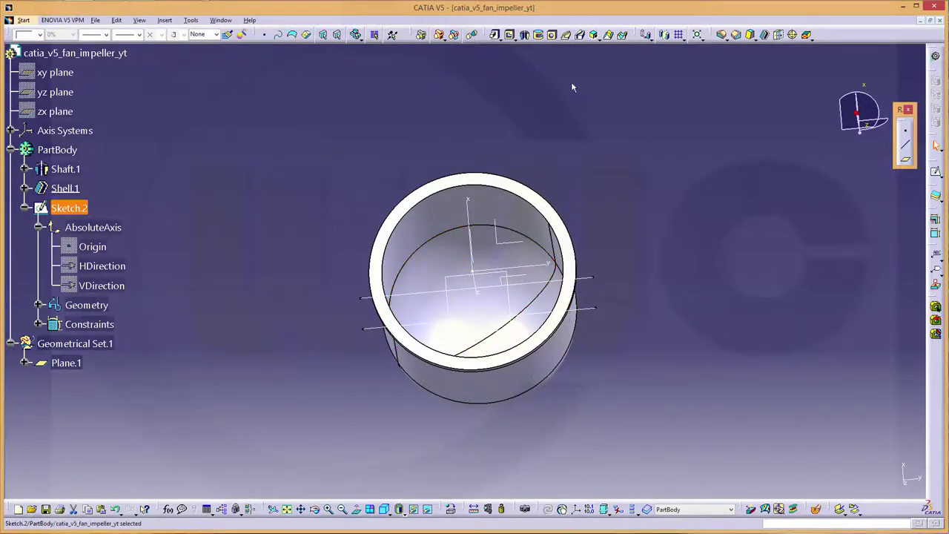
pyautogui.click(598, 40)
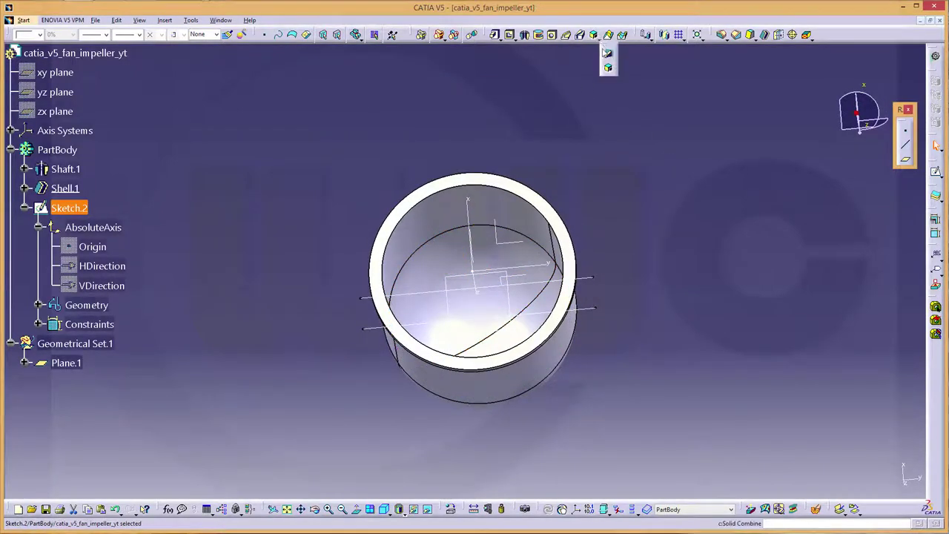
pyautogui.click(608, 53)
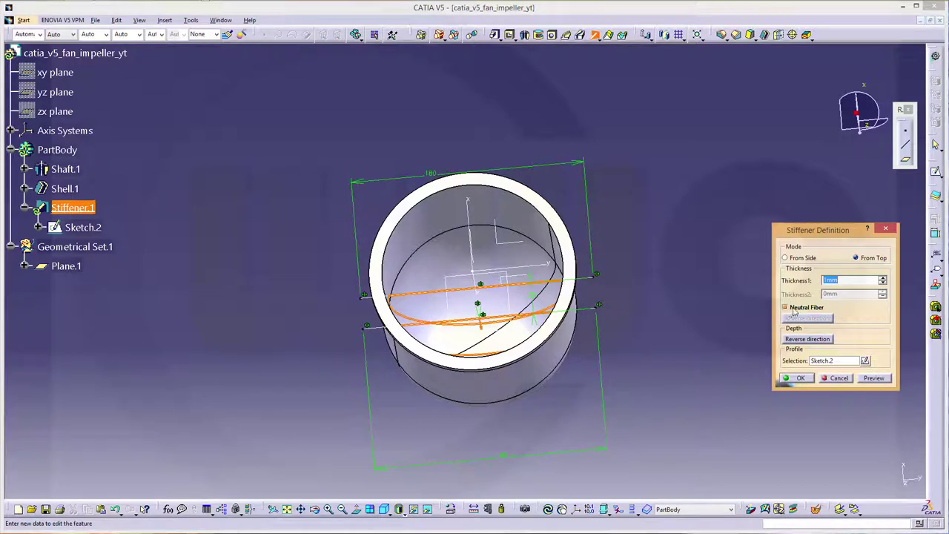
pyautogui.write('1')
pyautogui.press('Return')
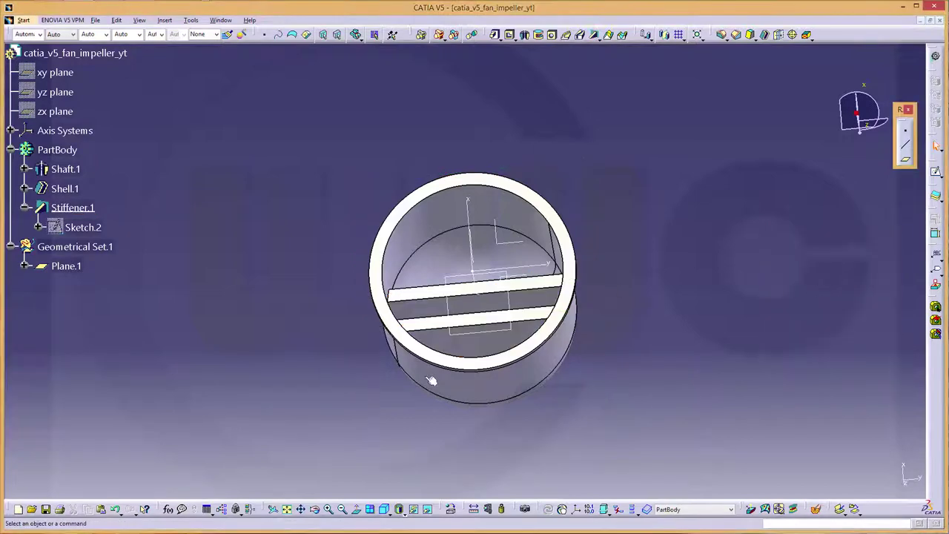
pyautogui.click(435, 381)
pyautogui.moveTo(435, 382)
pyautogui.mouseDown(button='middle')
pyautogui.moveTo(558, 413)
pyautogui.moveTo(561, 373)
pyautogui.moveTo(615, 408)
pyautogui.moveTo(646, 388)
pyautogui.moveTo(649, 331)
pyautogui.moveTo(443, 346)
pyautogui.moveTo(345, 236)
pyautogui.moveTo(314, 290)
pyautogui.moveTo(362, 354)
pyautogui.moveTo(377, 250)
pyautogui.moveTo(379, 286)
pyautogui.moveTo(364, 240)
pyautogui.moveTo(366, 275)
pyautogui.mouseUp(button='middle')
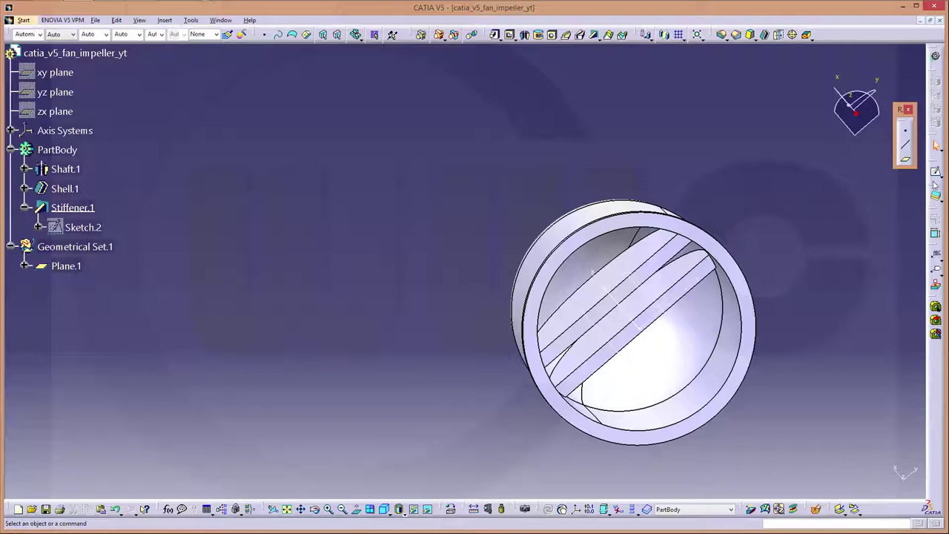
# Start a new sketch on Plane.1 with Cut Part by Sketch Plane on.
pyautogui.click(935, 172)
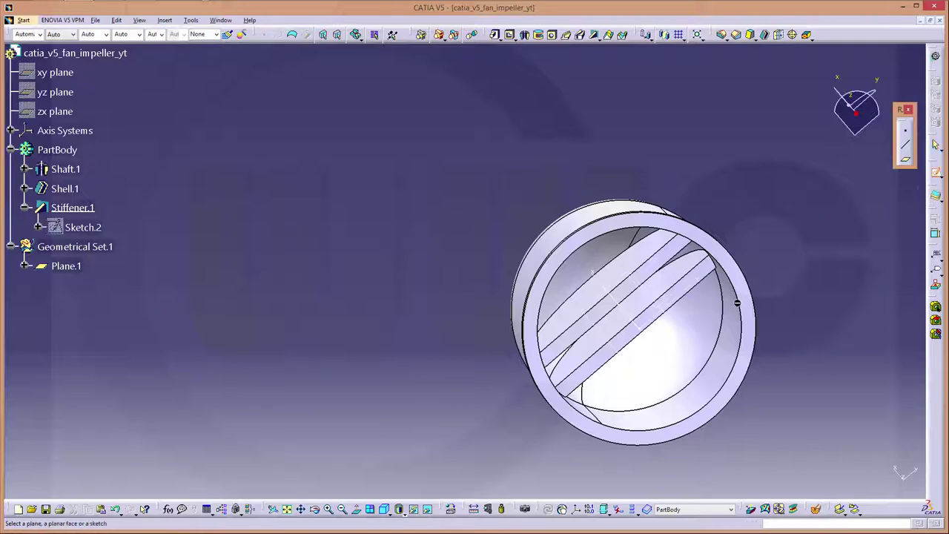
pyautogui.click(596, 325)
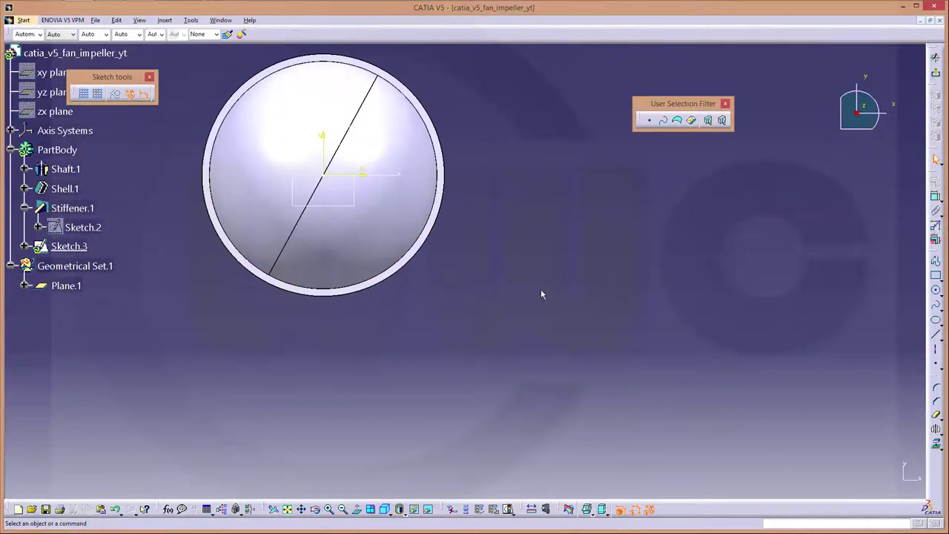
pyautogui.click(568, 510)
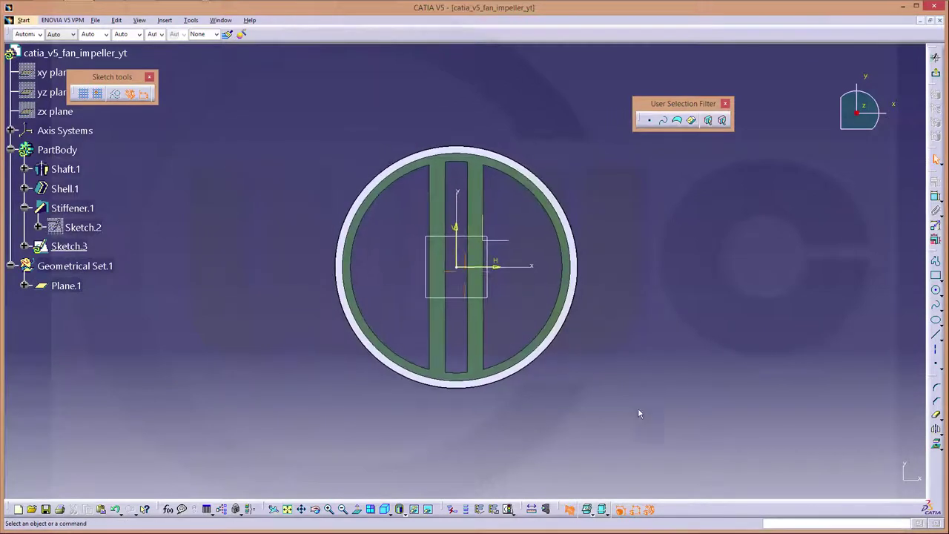
pyautogui.moveTo(505, 281); pyautogui.dragTo(503, 279, button='middle')
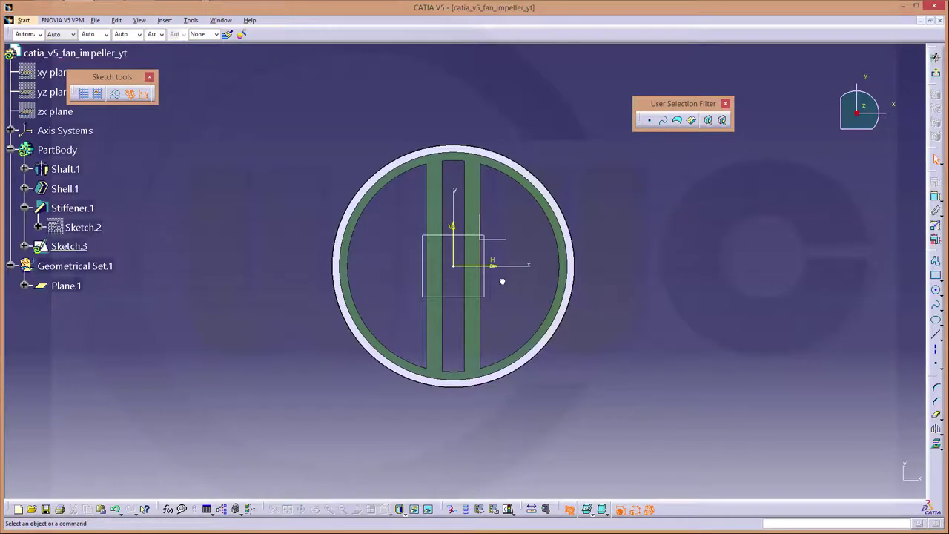
pyautogui.click(451, 225)
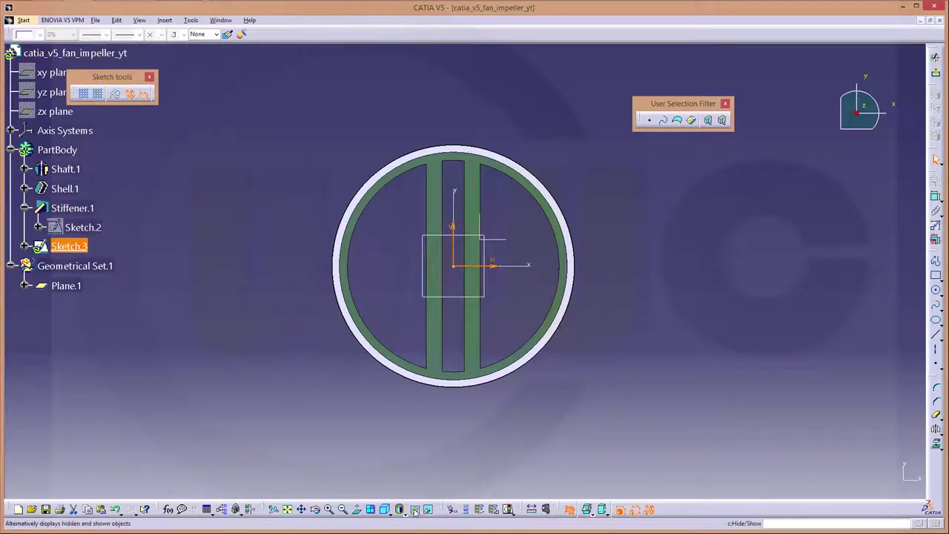
pyautogui.click(577, 345)
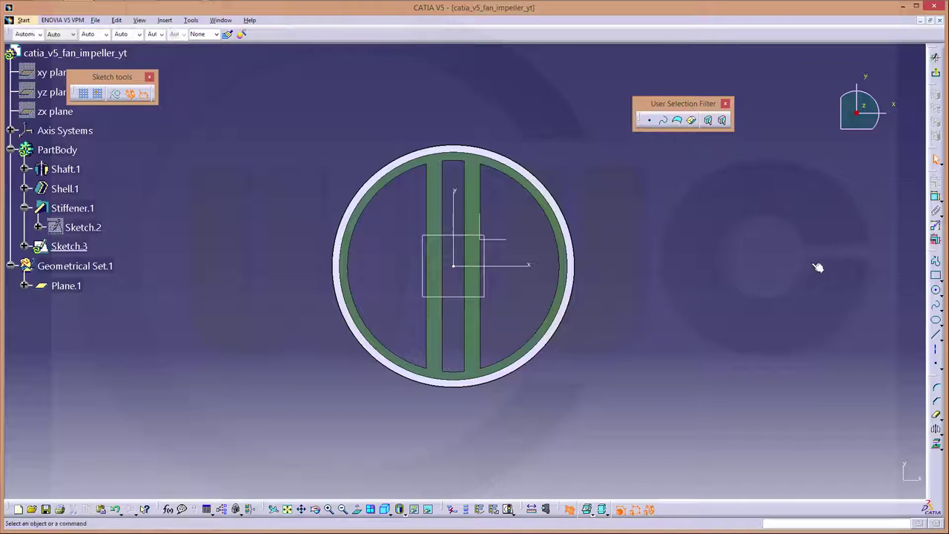
# Draw a rectangle around the origin and inspect Sketch.3's constraints in the tree.
pyautogui.click(937, 276)
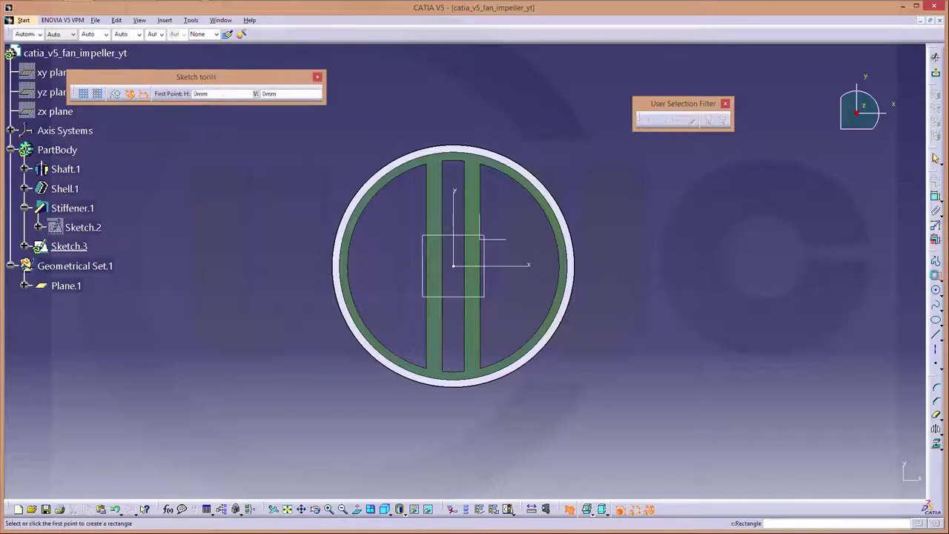
pyautogui.click(399, 226)
pyautogui.click(510, 308)
pyautogui.click(682, 339)
pyautogui.click(26, 246)
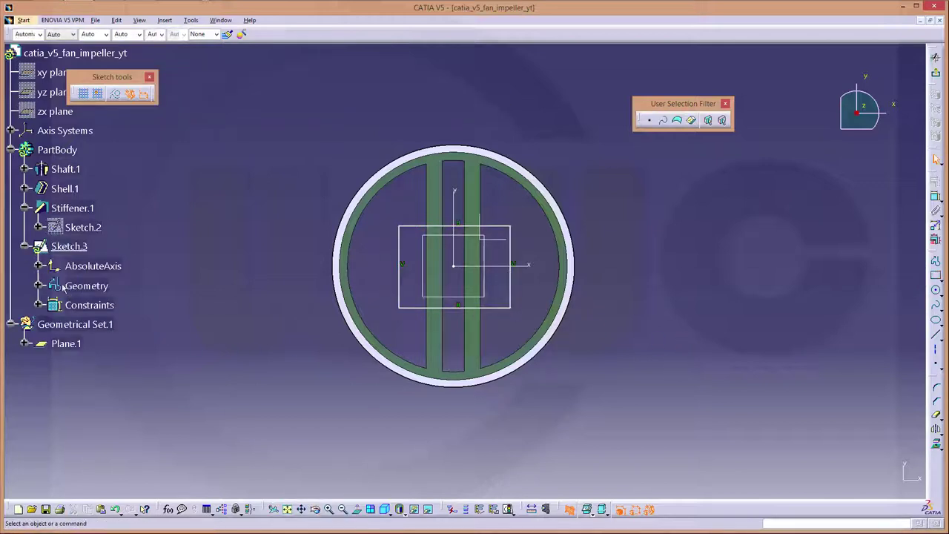
pyautogui.click(39, 266)
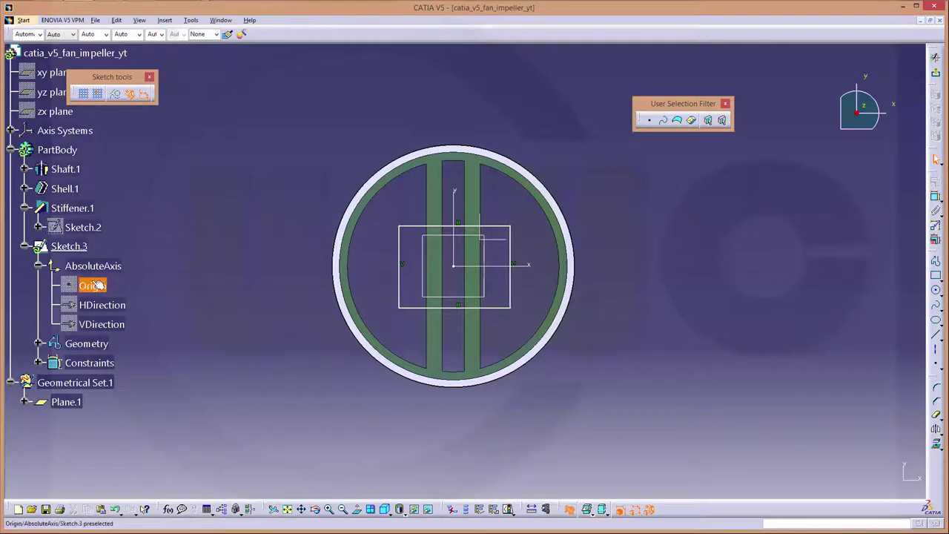
pyautogui.click(25, 246)
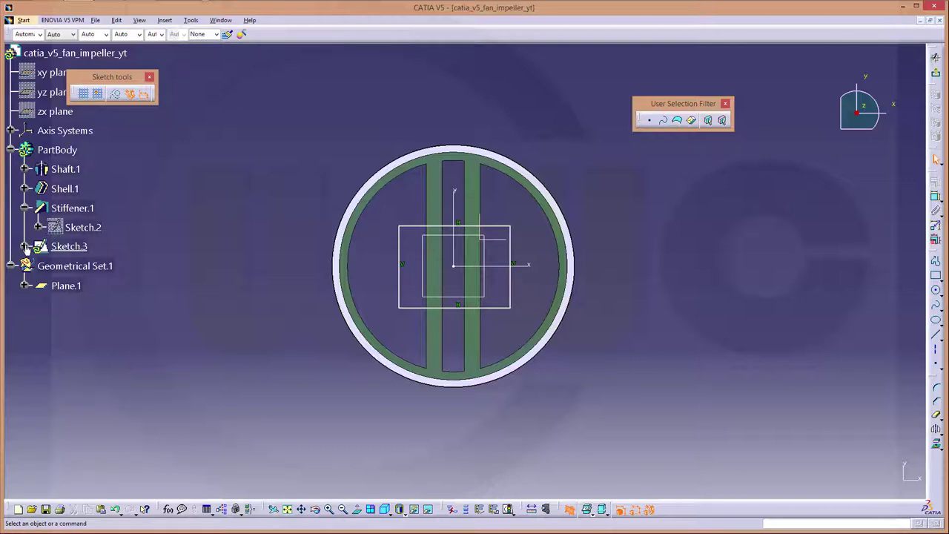
pyautogui.click(25, 246)
pyautogui.click(38, 364)
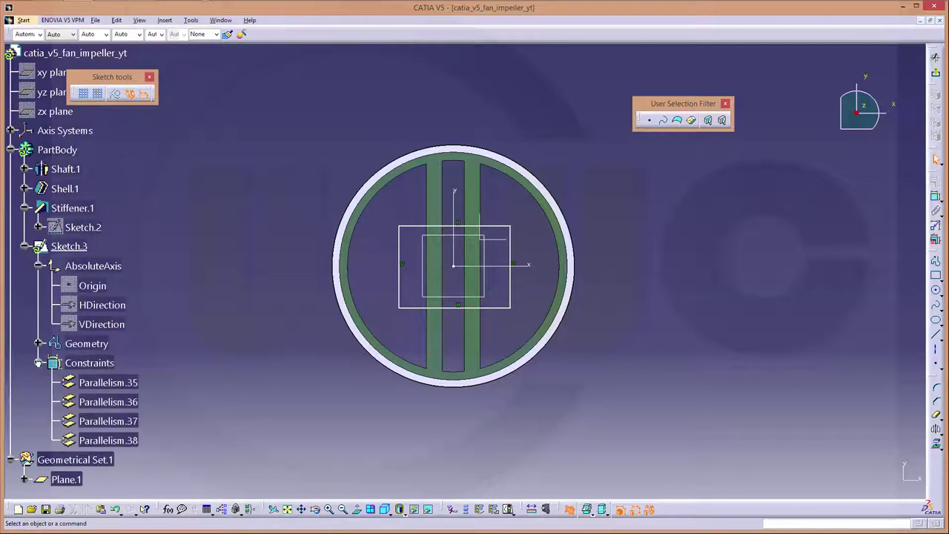
# Replace the rectangle's parallelism constraints with symmetry constraints about the axes.
pyautogui.rightClick(125, 440)
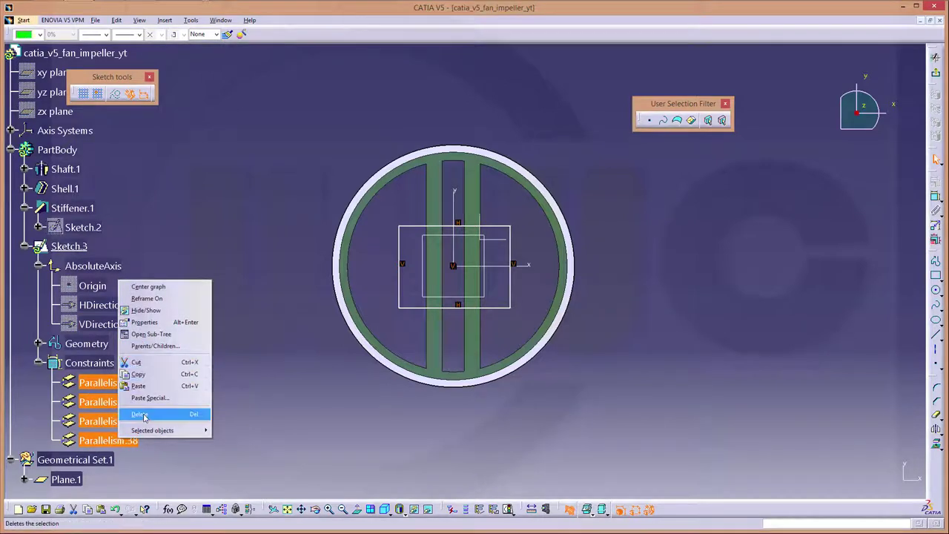
pyautogui.click(139, 414)
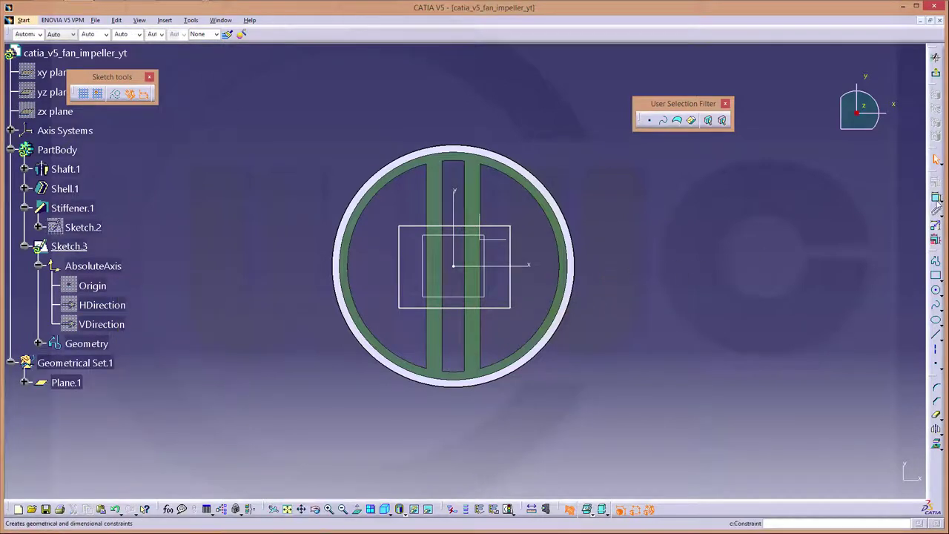
pyautogui.click(399, 280)
pyautogui.click(509, 280)
pyautogui.rightClick(524, 221)
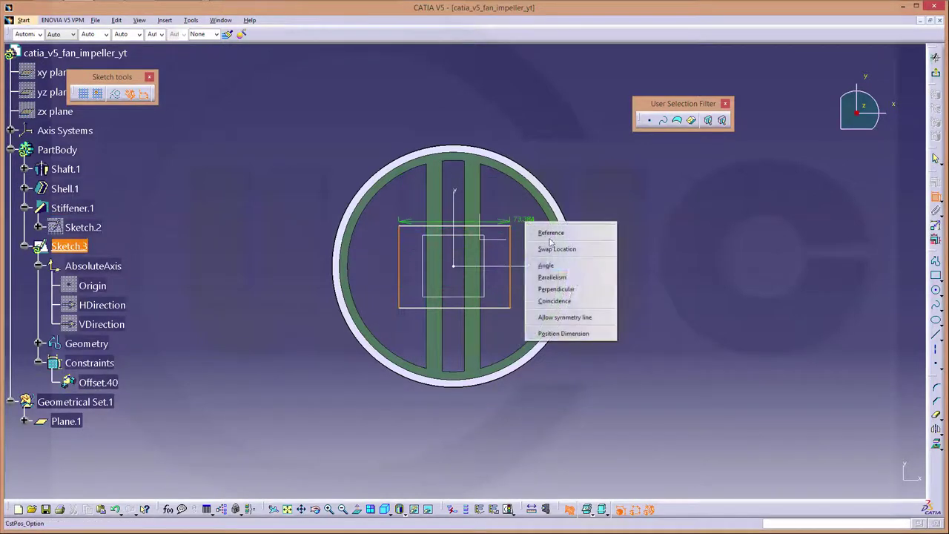
pyautogui.click(564, 318)
pyautogui.click(456, 194)
pyautogui.click(493, 226)
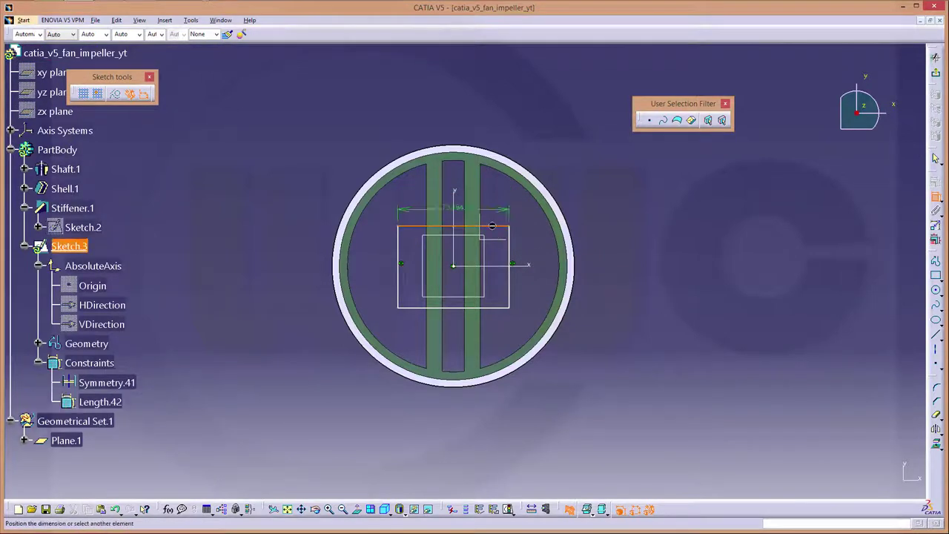
pyautogui.click(496, 312)
pyautogui.rightClick(521, 296)
pyautogui.click(559, 391)
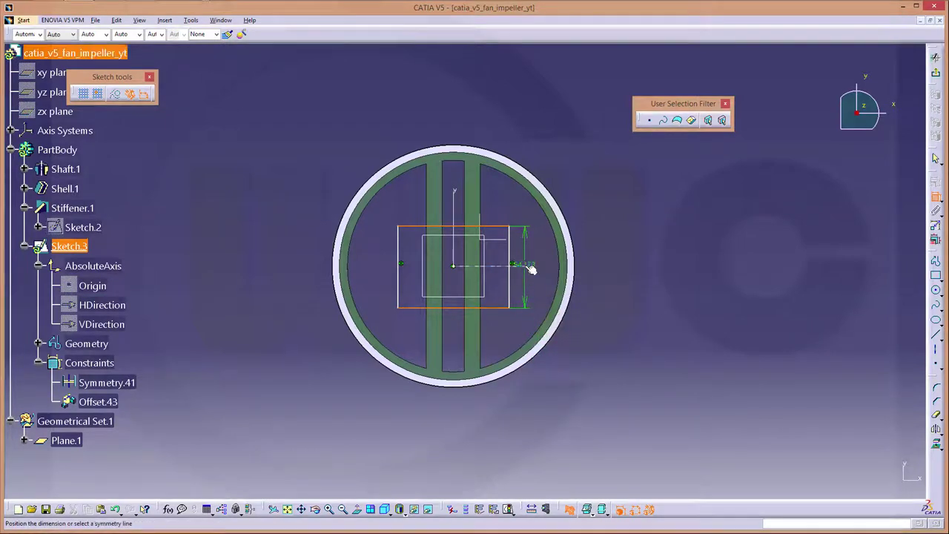
pyautogui.click(532, 265)
# Dimension the rectangle's width to 35 mm.
pyautogui.click(509, 254)
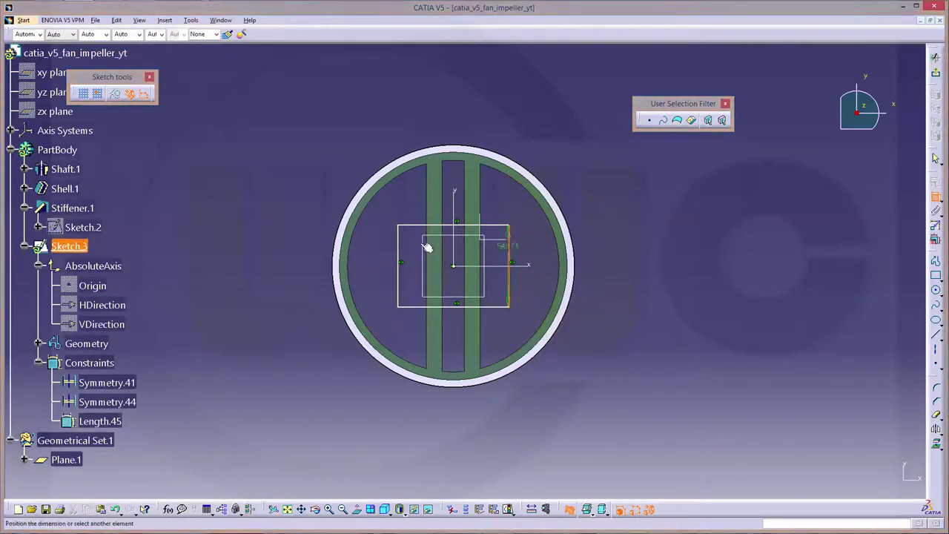
pyautogui.click(399, 256)
pyautogui.click(458, 99)
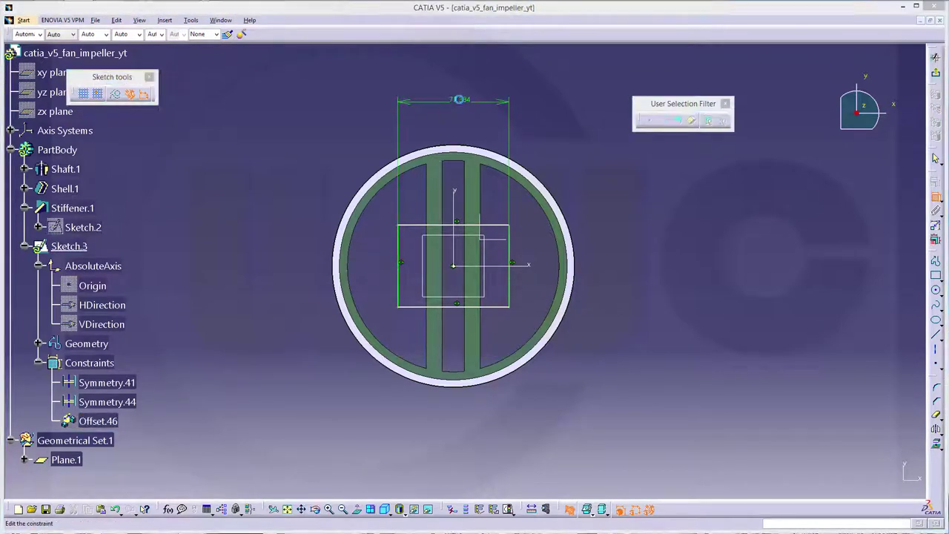
pyautogui.doubleClick(459, 99)
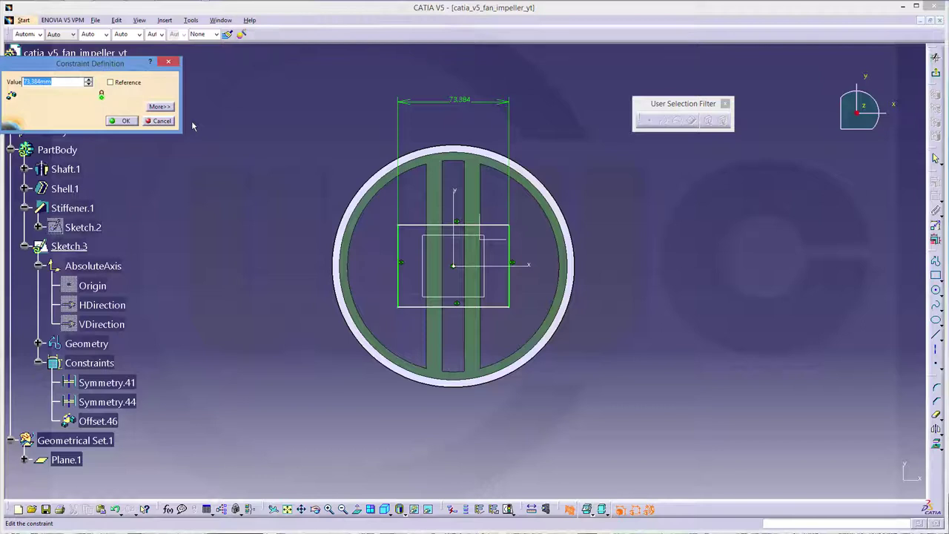
pyautogui.press('Return')
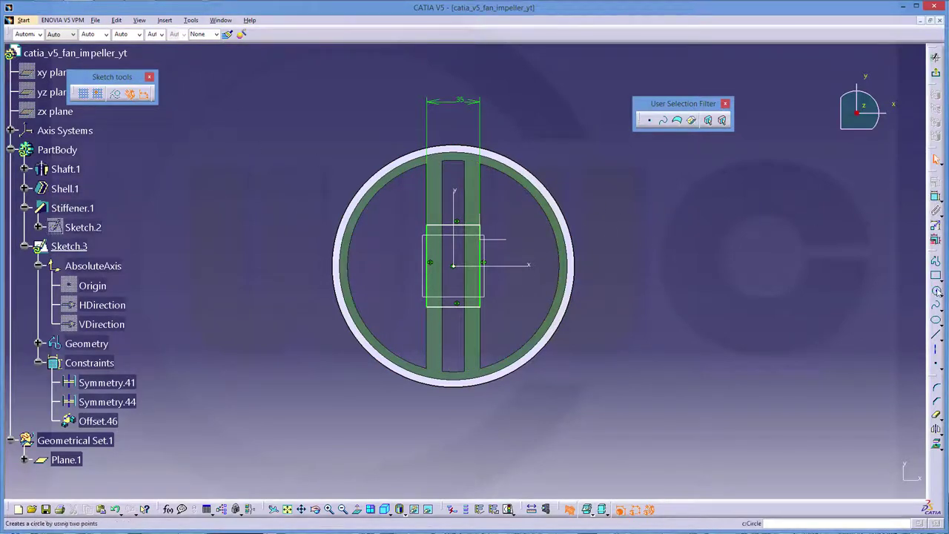
# Draw a circle and set its diameter to 140 mm.
pyautogui.click(938, 291)
pyautogui.click(638, 256)
pyautogui.click(737, 256)
pyautogui.click(807, 258)
pyautogui.click(936, 197)
pyautogui.click(732, 216)
pyautogui.click(773, 194)
pyautogui.doubleClick(773, 194)
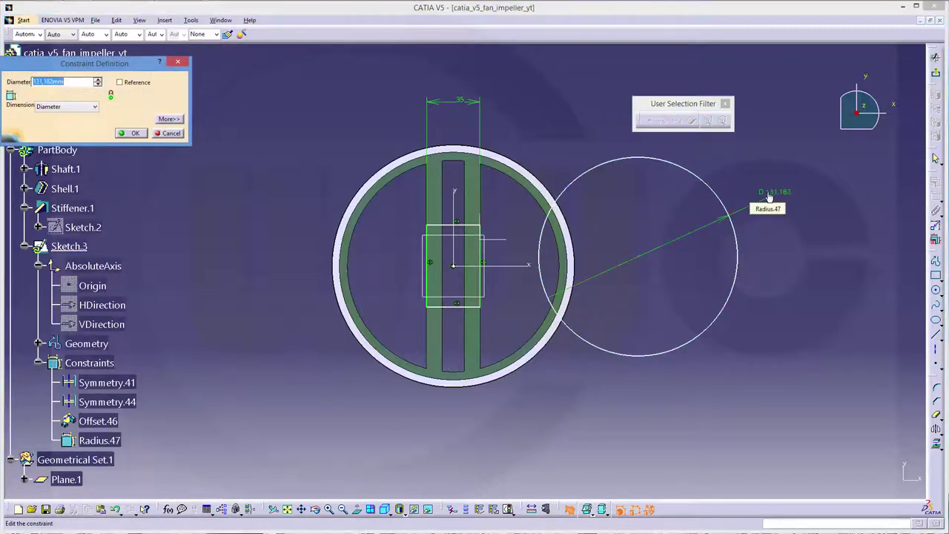
pyautogui.press('Return')
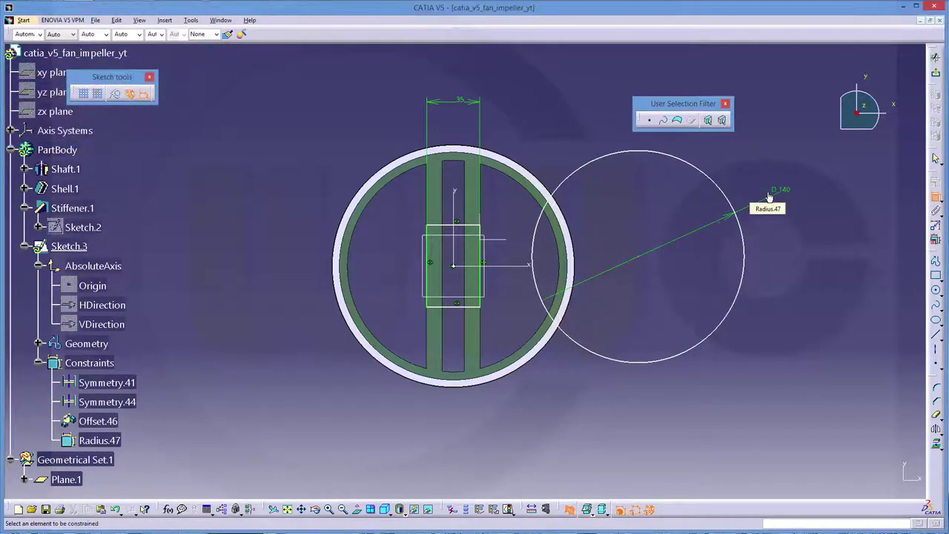
# Centre the circle on the sketch origin and convert it to construction geometry.
pyautogui.click(643, 260)
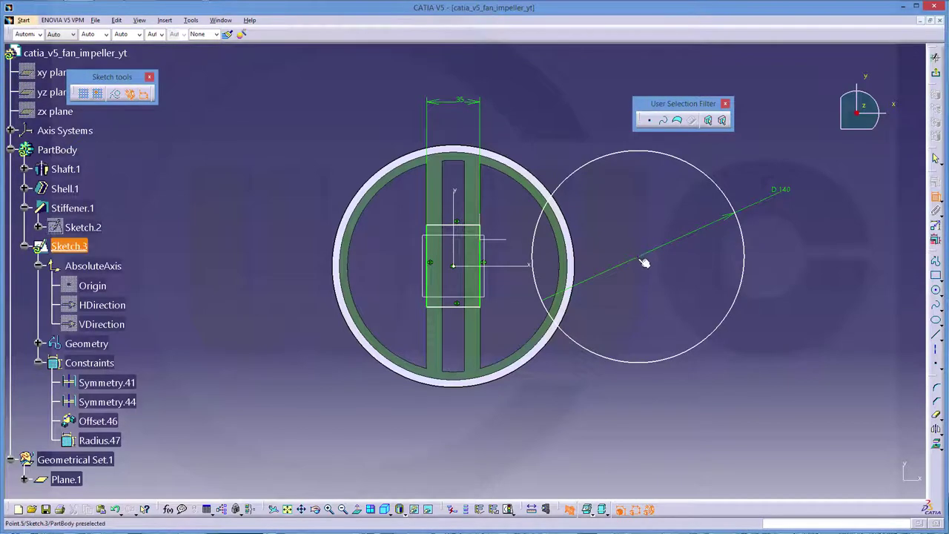
pyautogui.click(529, 264)
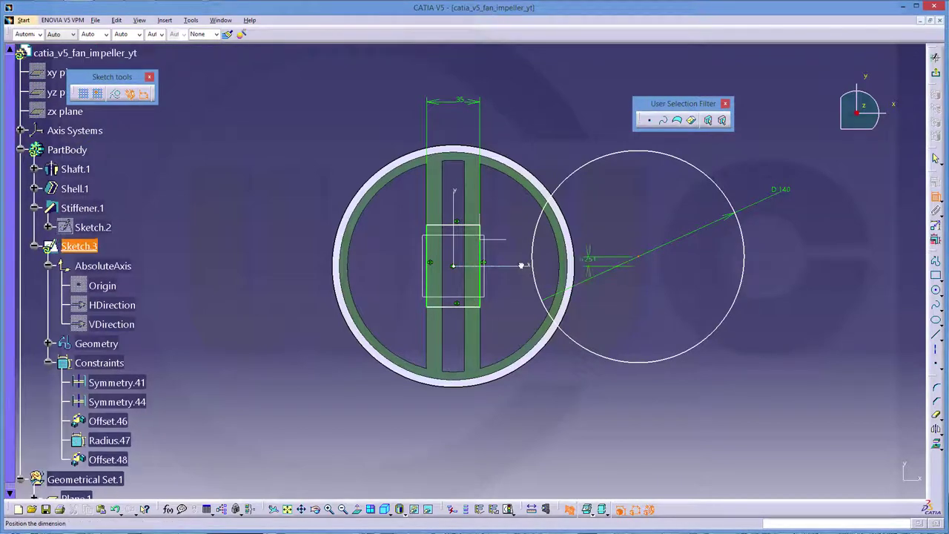
pyautogui.rightClick(634, 216)
pyautogui.click(677, 260)
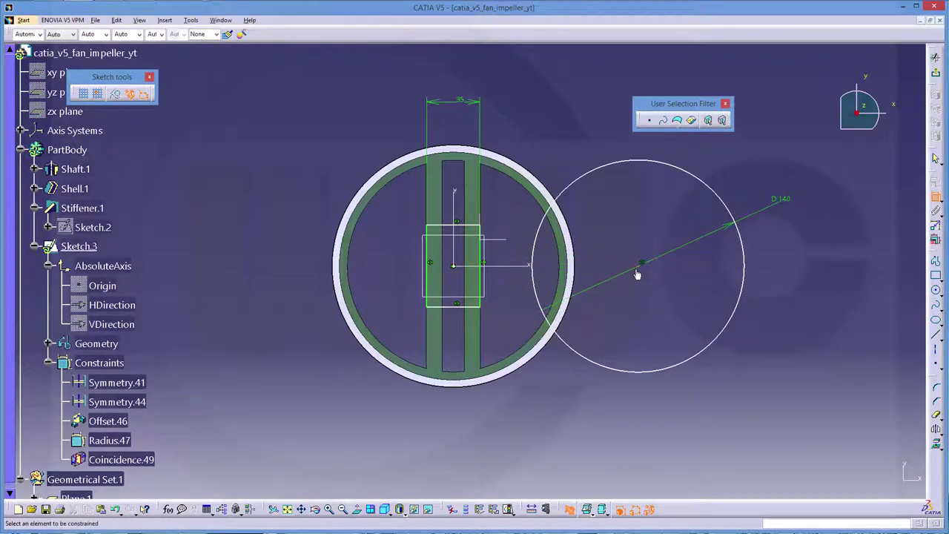
pyautogui.click(455, 265)
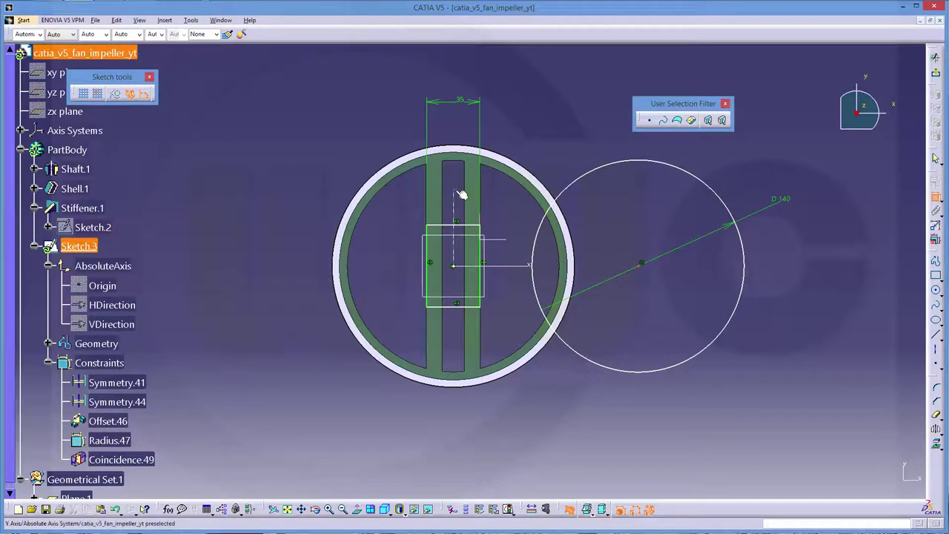
pyautogui.click(544, 214)
pyautogui.rightClick(540, 120)
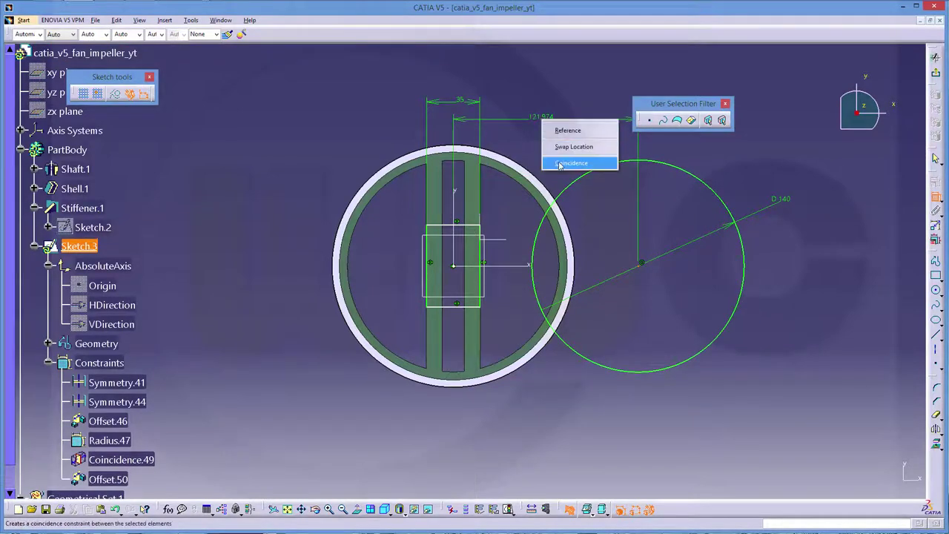
pyautogui.click(560, 164)
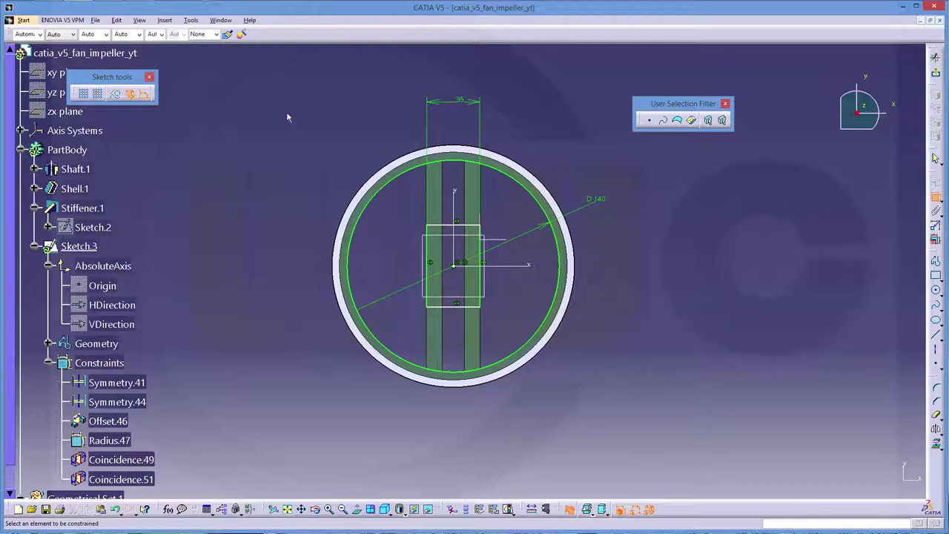
pyautogui.press('Escape')
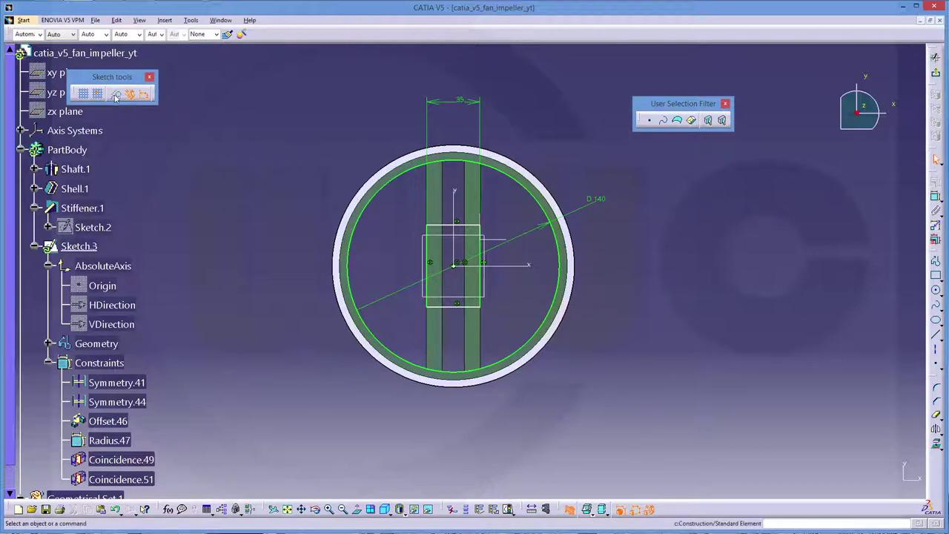
pyautogui.click(79, 246)
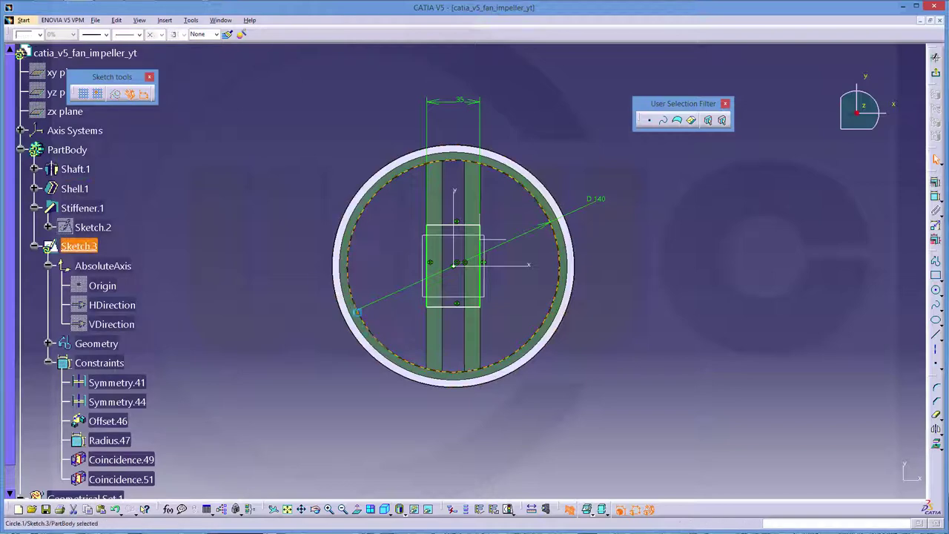
pyautogui.click(115, 94)
pyautogui.click(642, 343)
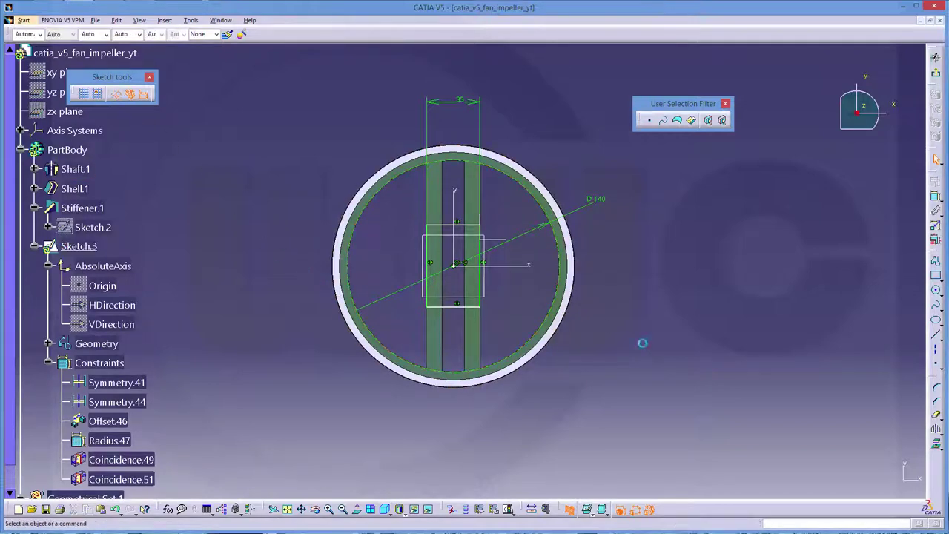
# Project the stiffener edge into the sketch and set the rectangle 45 mm from the circle.
pyautogui.moveTo(644, 344); pyautogui.dragTo(631, 369, button='middle')
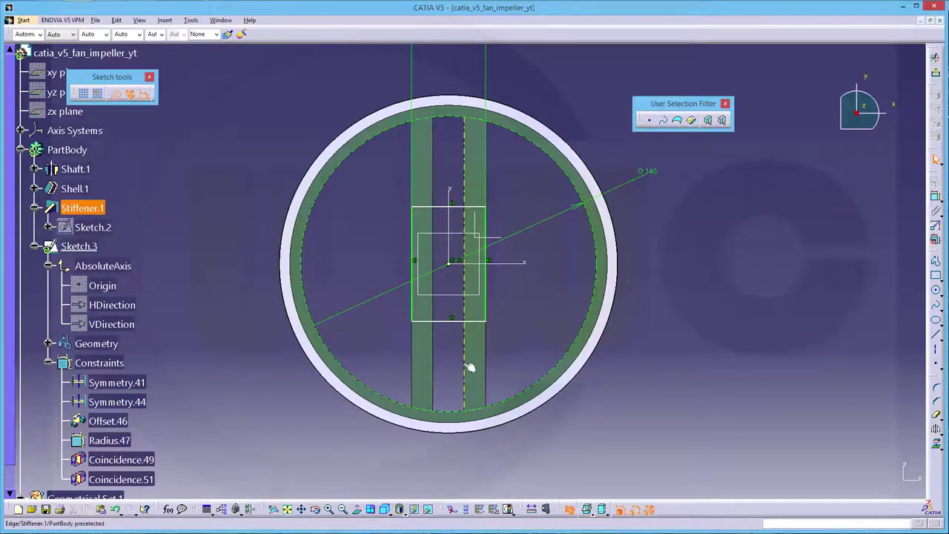
pyautogui.click(937, 445)
pyautogui.click(472, 371)
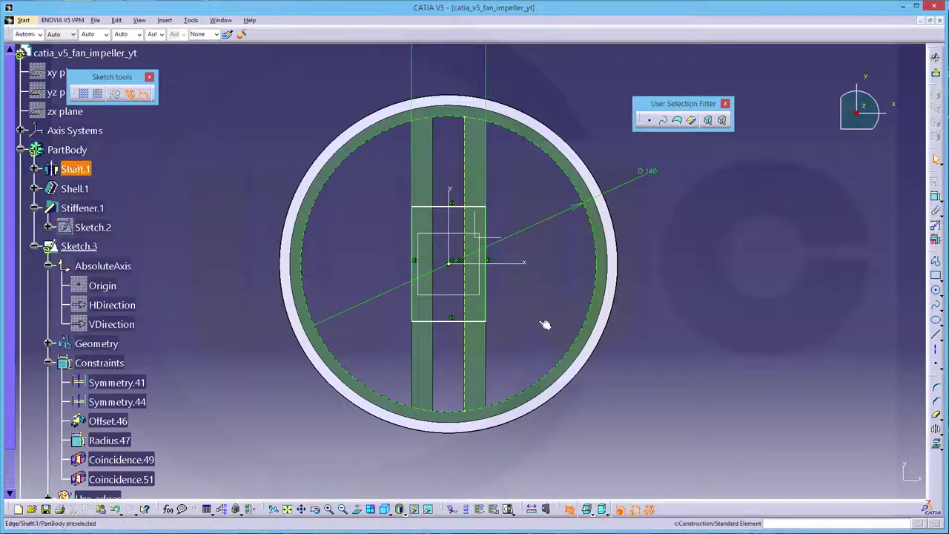
pyautogui.click(936, 196)
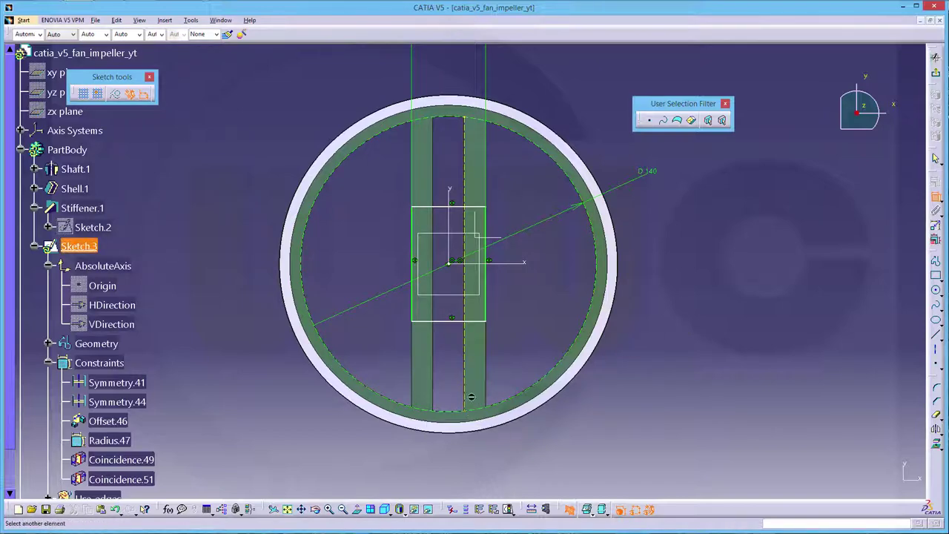
pyautogui.click(450, 321)
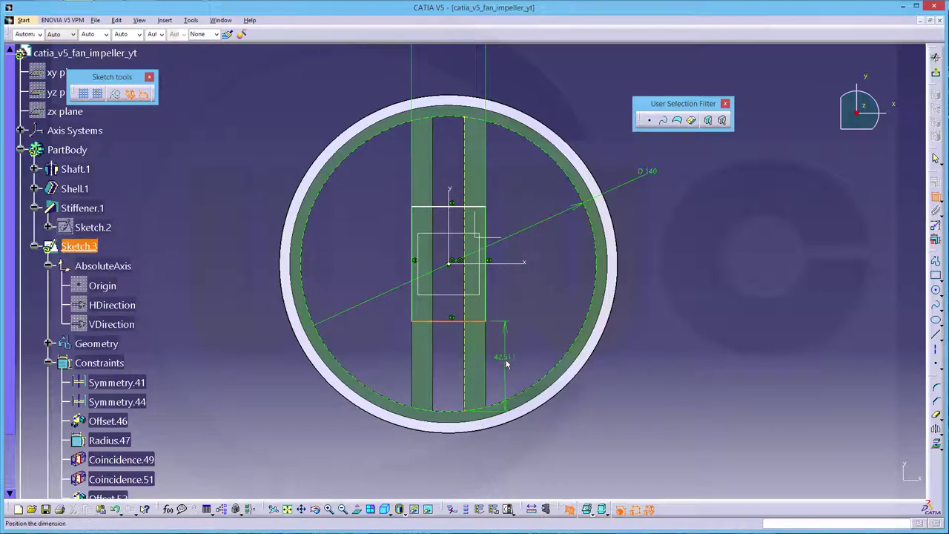
pyautogui.click(511, 359)
pyautogui.doubleClick(509, 358)
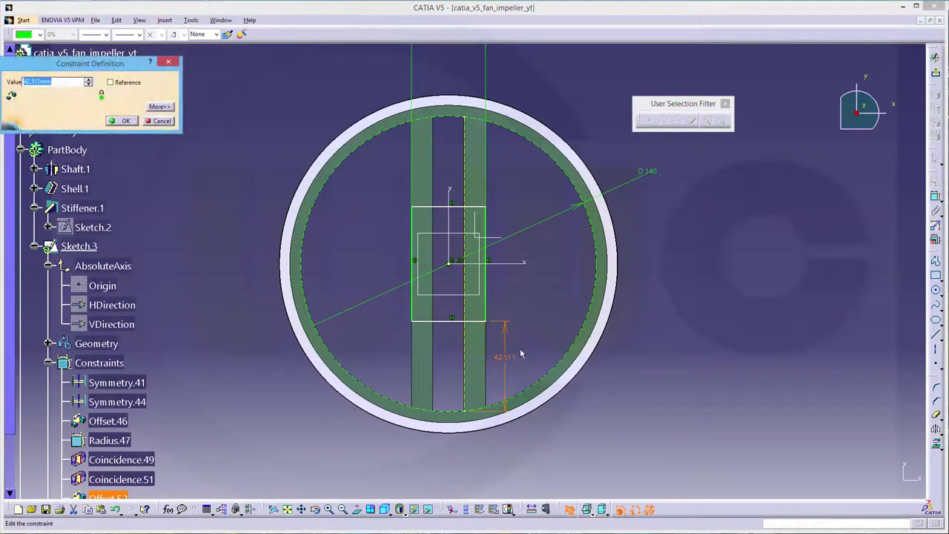
pyautogui.press('Return')
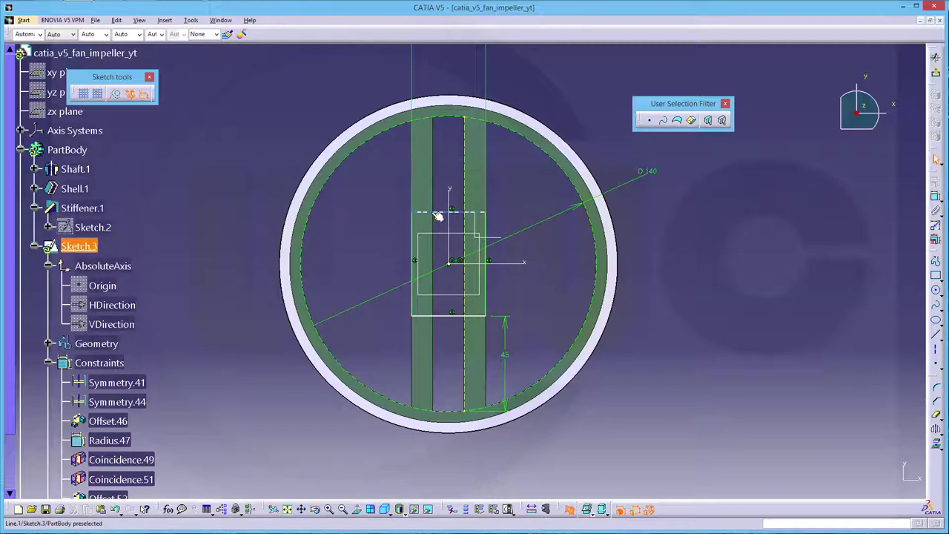
# Add a distance constraint between the rectangle's top and bottom edges.
pyautogui.moveTo(433, 212)
pyautogui.mouseDown()
pyautogui.moveTo(433, 200)
pyautogui.moveTo(438, 210)
pyautogui.mouseUp()
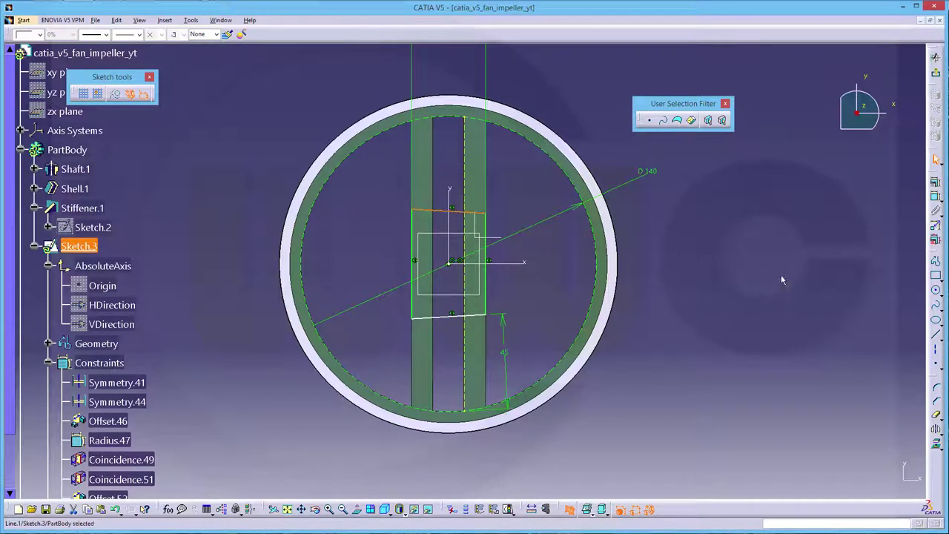
pyautogui.click(936, 201)
pyautogui.click(423, 319)
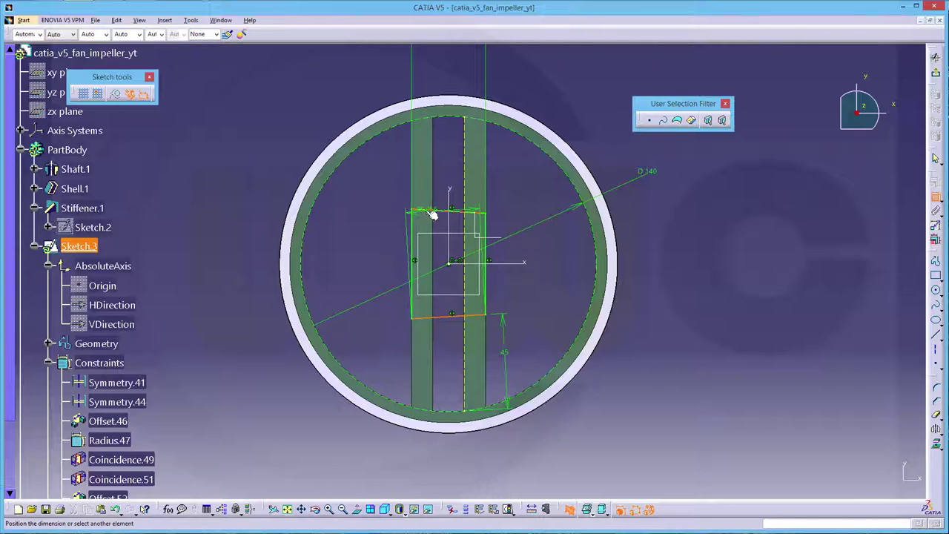
pyautogui.click(433, 214)
pyautogui.rightClick(534, 254)
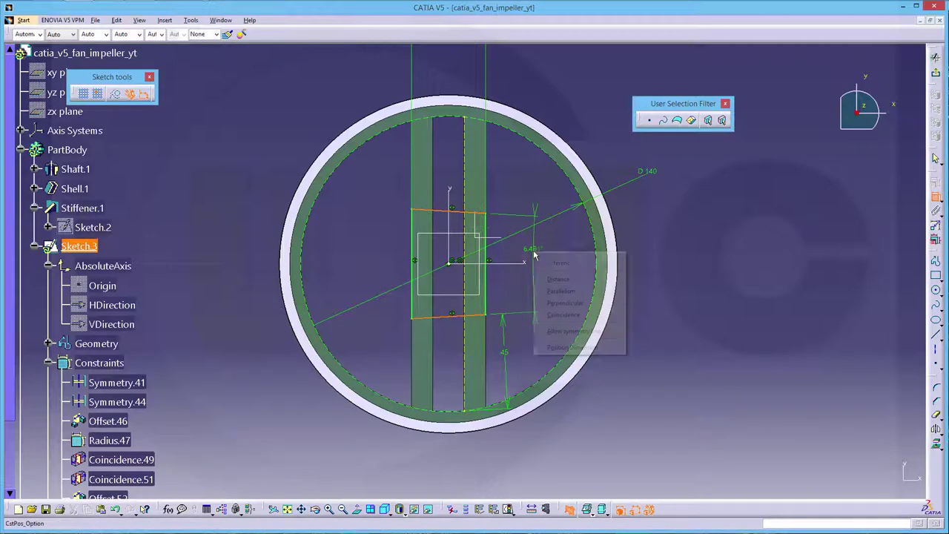
pyautogui.click(558, 280)
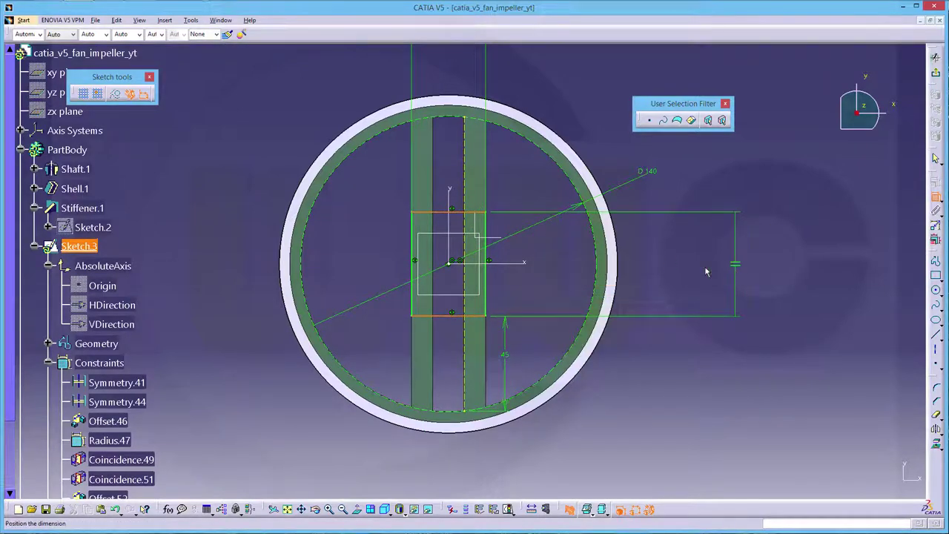
pyautogui.click(646, 268)
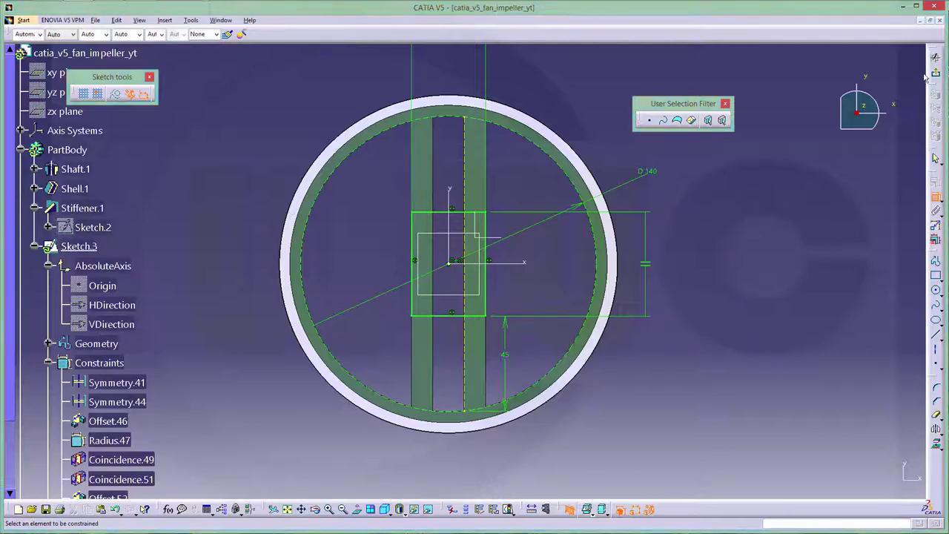
# Return to the 3D part, select Sketch.3, and orbit around the ribbed hub.
pyautogui.click(935, 157)
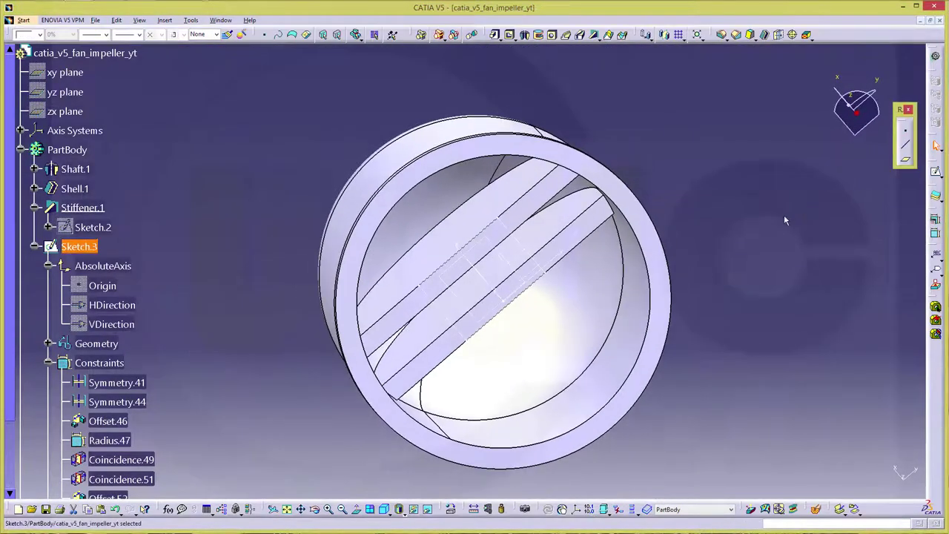
pyautogui.moveTo(779, 219)
pyautogui.mouseDown(button='middle')
pyautogui.moveTo(619, 315)
pyautogui.moveTo(673, 233)
pyautogui.moveTo(642, 263)
pyautogui.mouseUp(button='middle')
pyautogui.moveTo(371, 284); pyautogui.dragTo(218, 275, button='middle')
pyautogui.click(78, 246)
pyautogui.click(34, 251)
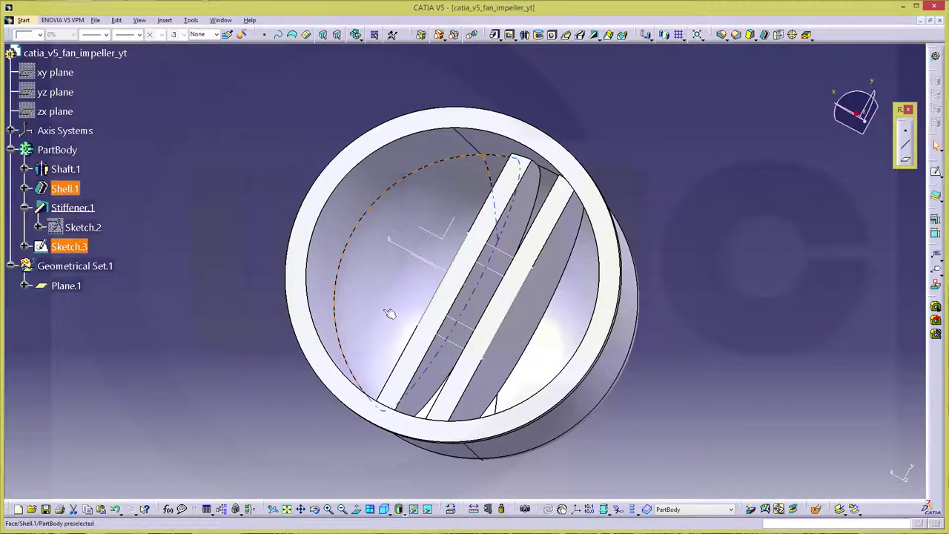
pyautogui.moveTo(390, 313); pyautogui.dragTo(444, 397, button='middle')
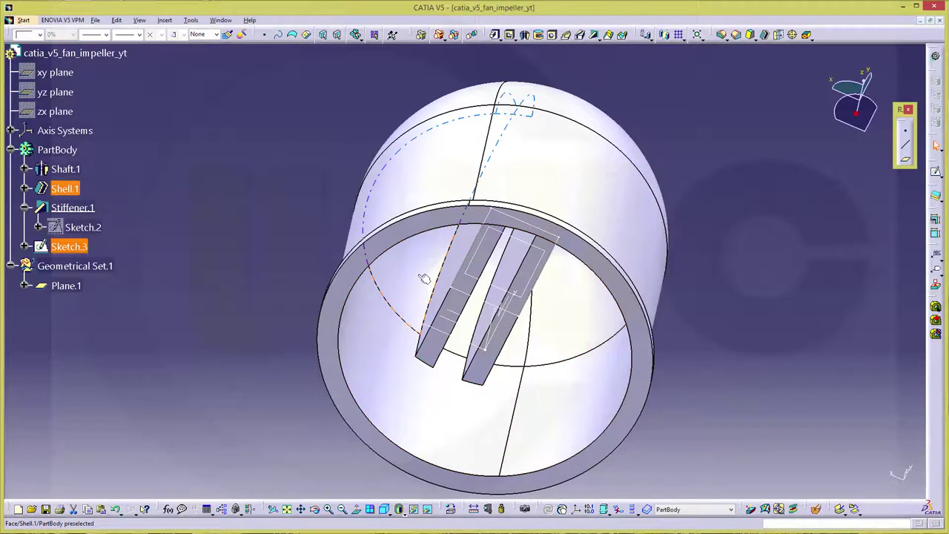
pyautogui.moveTo(424, 278); pyautogui.dragTo(578, 280, button='middle')
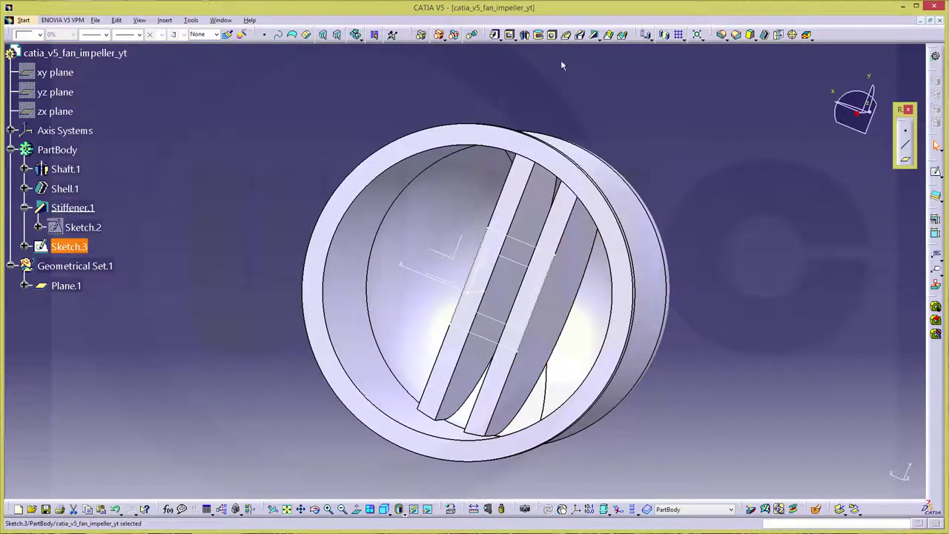
# Create a reversed Up to next pocket from Sketch.3 through the ribs.
pyautogui.click(511, 35)
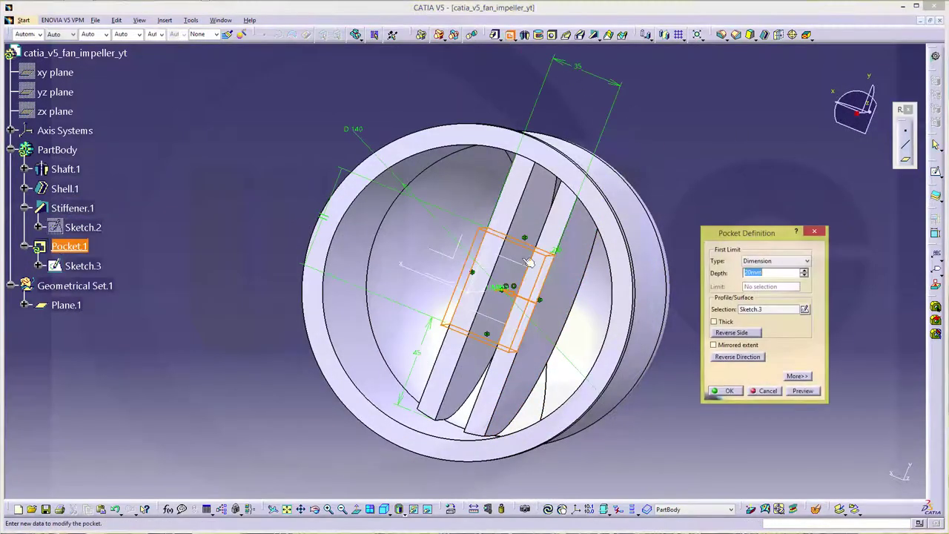
pyautogui.moveTo(629, 391); pyautogui.dragTo(507, 438, button='middle')
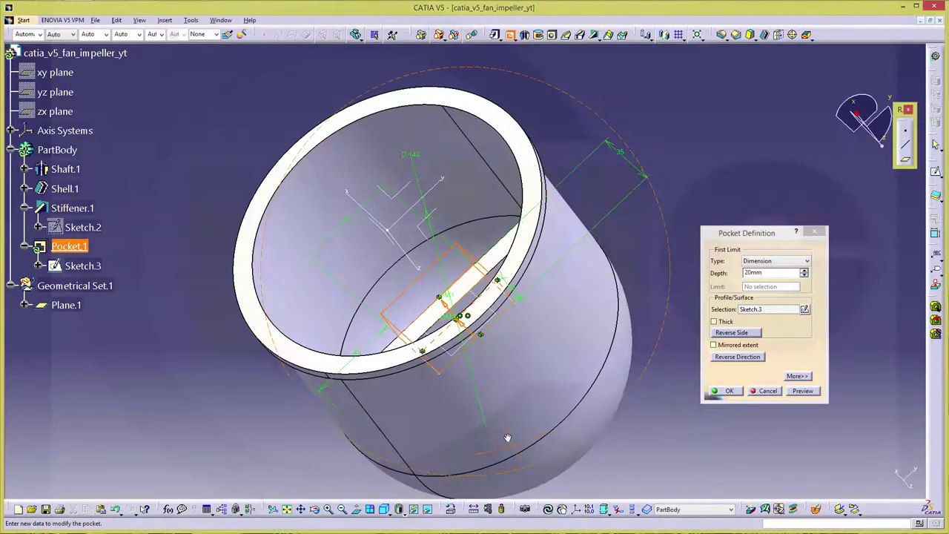
pyautogui.click(734, 357)
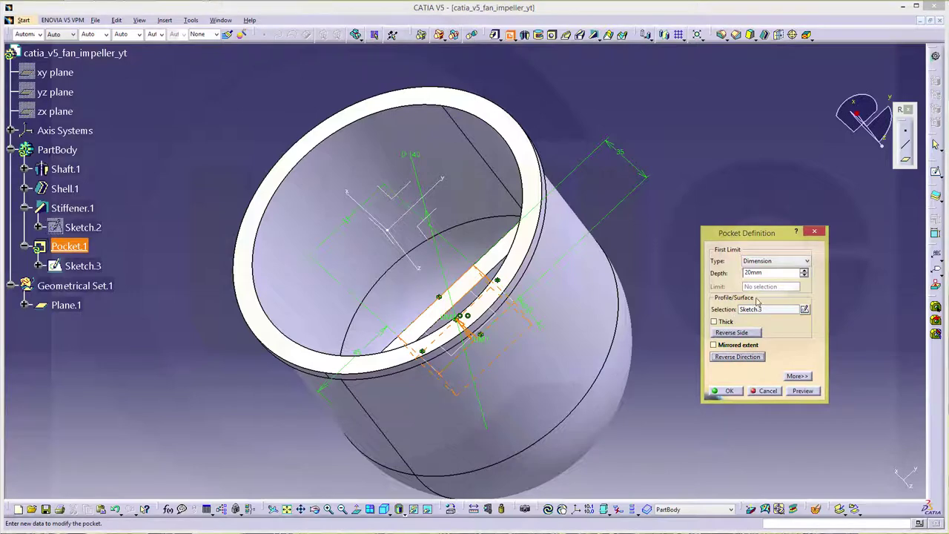
pyautogui.click(806, 260)
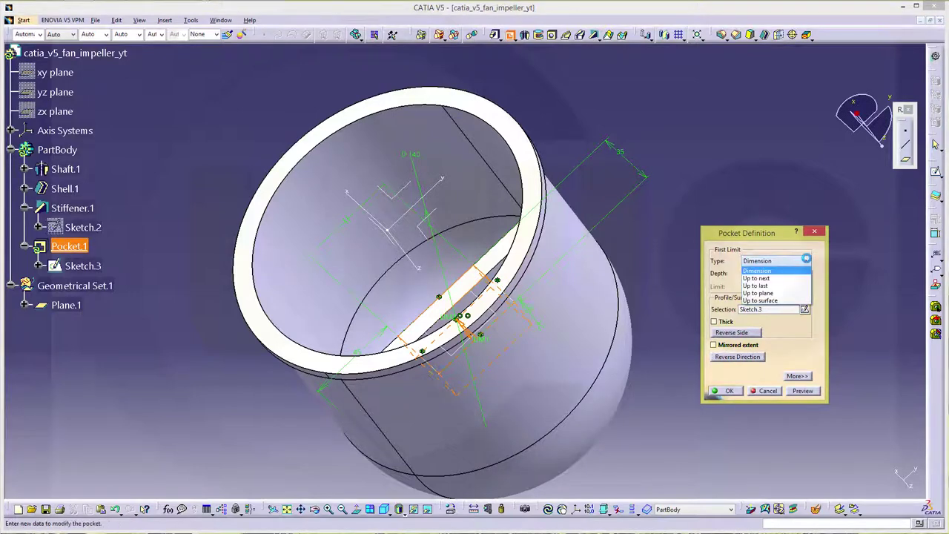
pyautogui.click(756, 278)
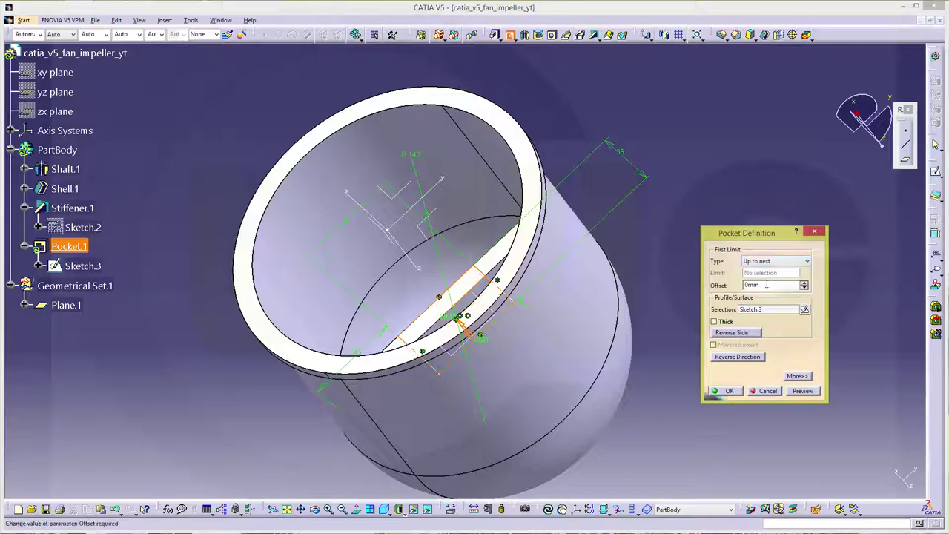
pyautogui.moveTo(377, 250)
pyautogui.mouseDown(button='middle')
pyautogui.moveTo(453, 286)
pyautogui.moveTo(451, 372)
pyautogui.mouseUp(button='middle')
pyautogui.click(728, 391)
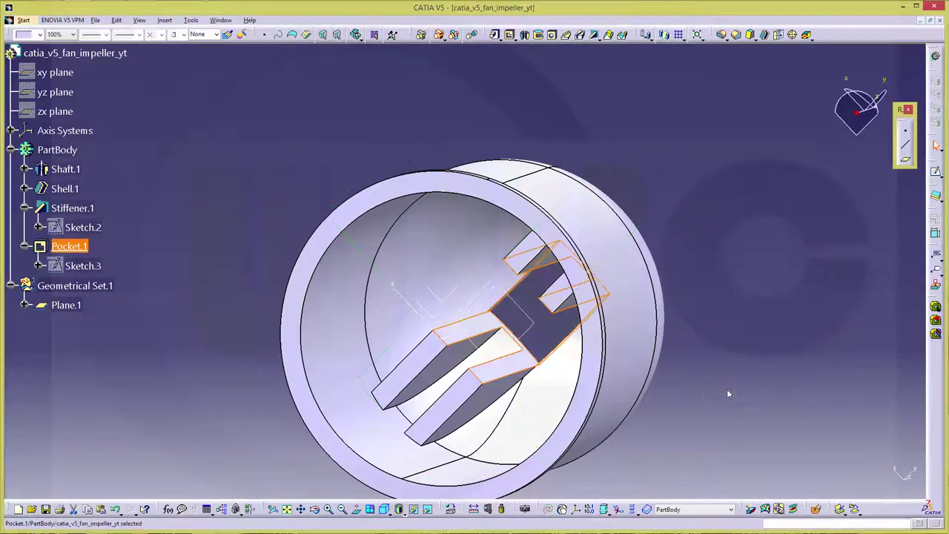
pyautogui.moveTo(566, 350)
pyautogui.mouseDown(button='middle')
pyautogui.moveTo(525, 308)
pyautogui.moveTo(445, 312)
pyautogui.mouseUp(button='middle')
# Reopen Pocket.1 and review its limit type options without changing them.
pyautogui.doubleClick(76, 248)
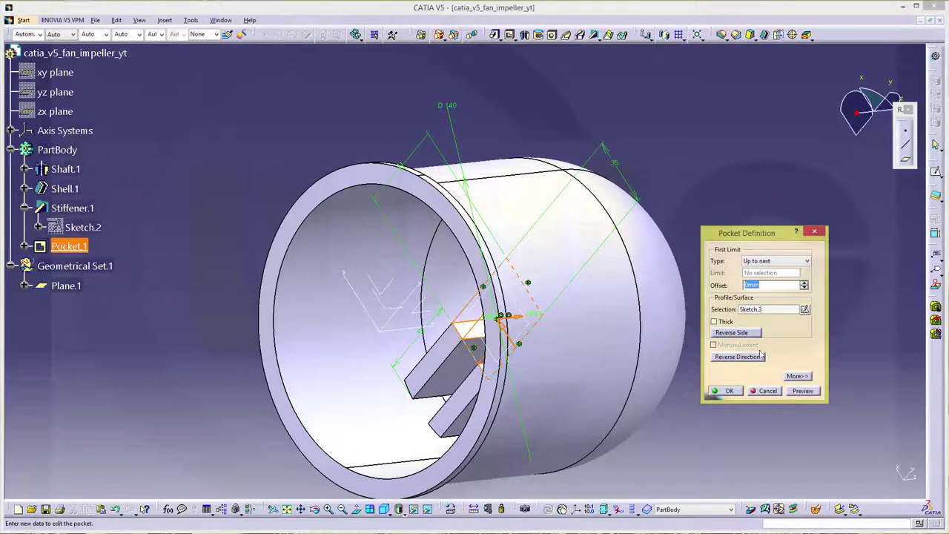
pyautogui.click(808, 261)
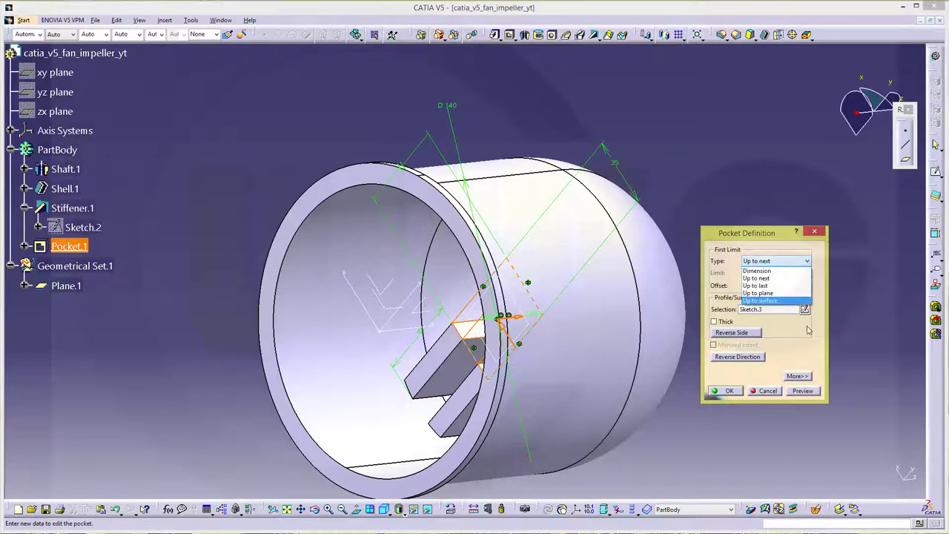
pyautogui.click(767, 393)
# Cancel the pocket edit and delete Pocket.1, restoring the whole ribs.
pyautogui.click(767, 391)
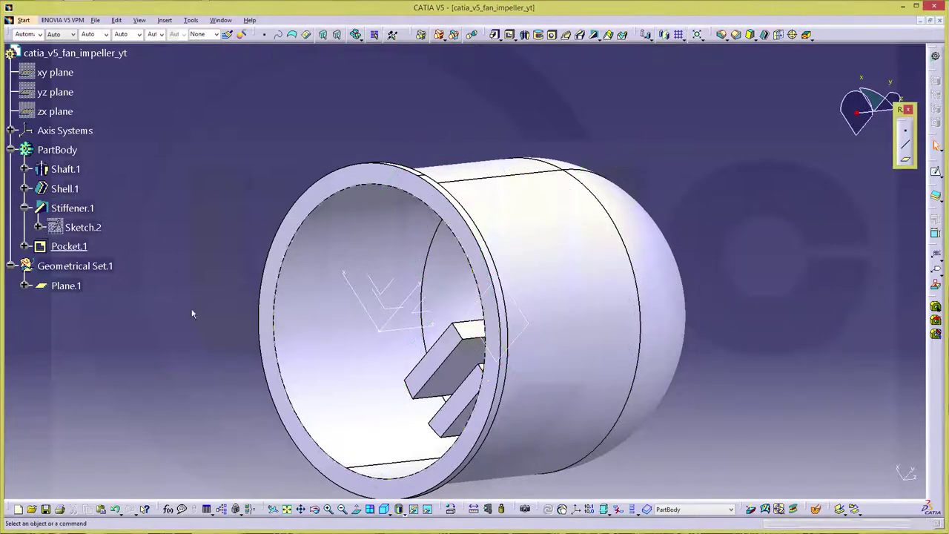
pyautogui.rightClick(83, 246)
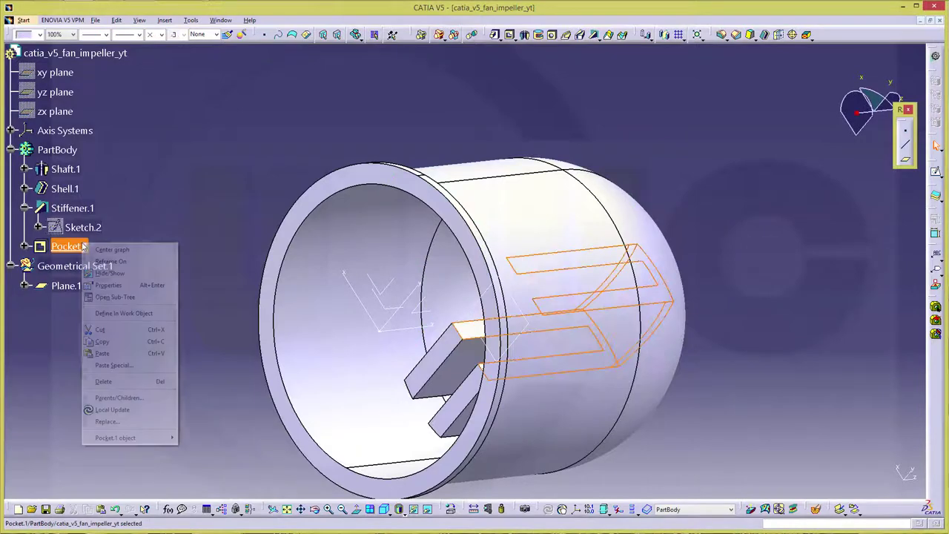
pyautogui.click(119, 384)
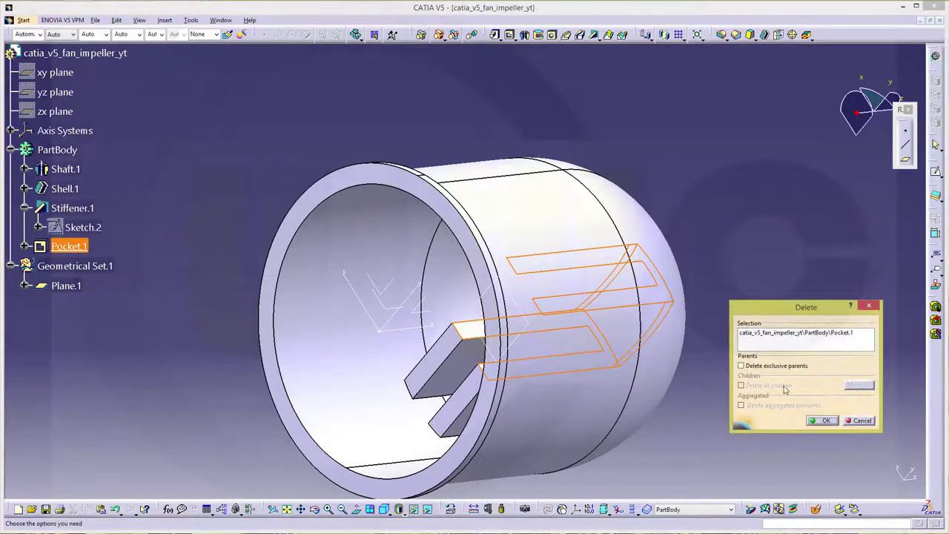
pyautogui.click(825, 421)
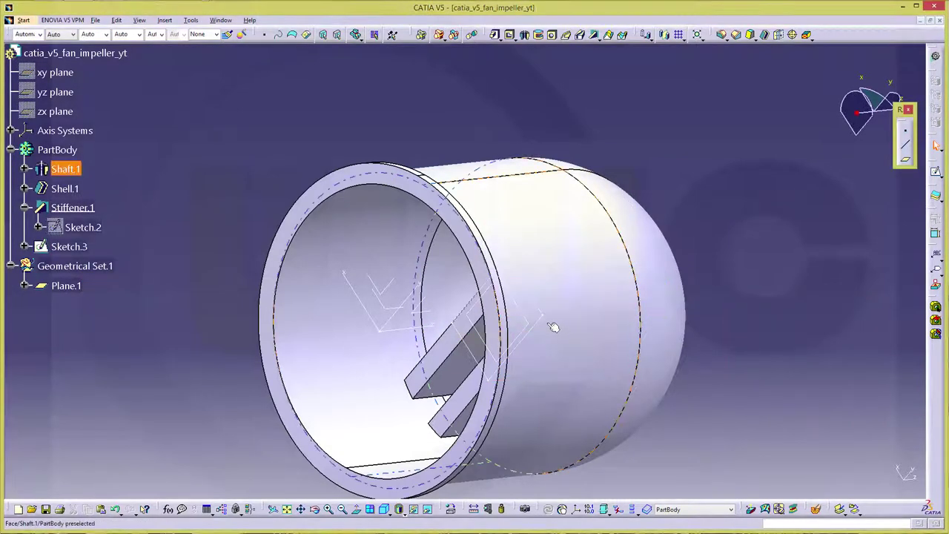
pyautogui.moveTo(553, 327)
pyautogui.mouseDown(button='middle')
pyautogui.moveTo(677, 322)
pyautogui.moveTo(559, 288)
pyautogui.moveTo(421, 321)
pyautogui.mouseUp(button='middle')
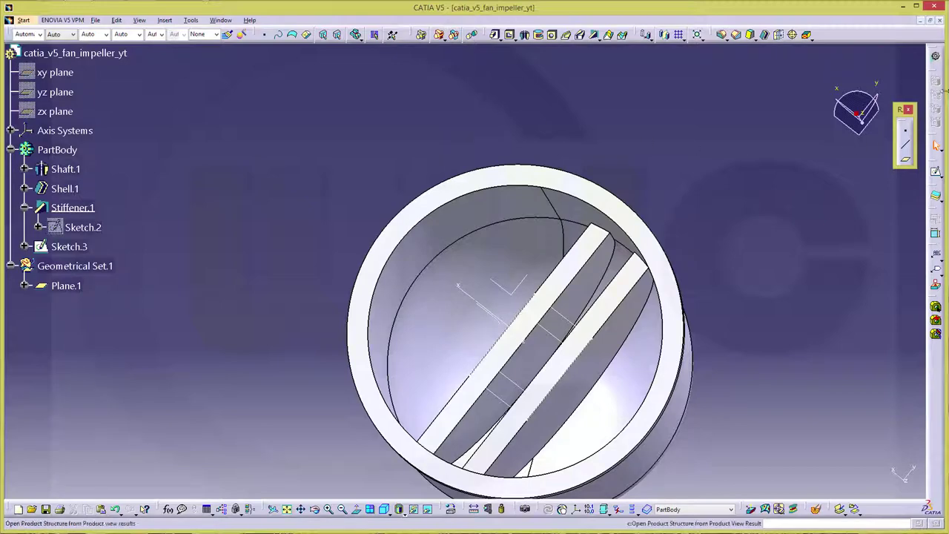
# Switch to Generative Shape Design and extract the stiffener's inner face as Extract.1.
pyautogui.click(935, 53)
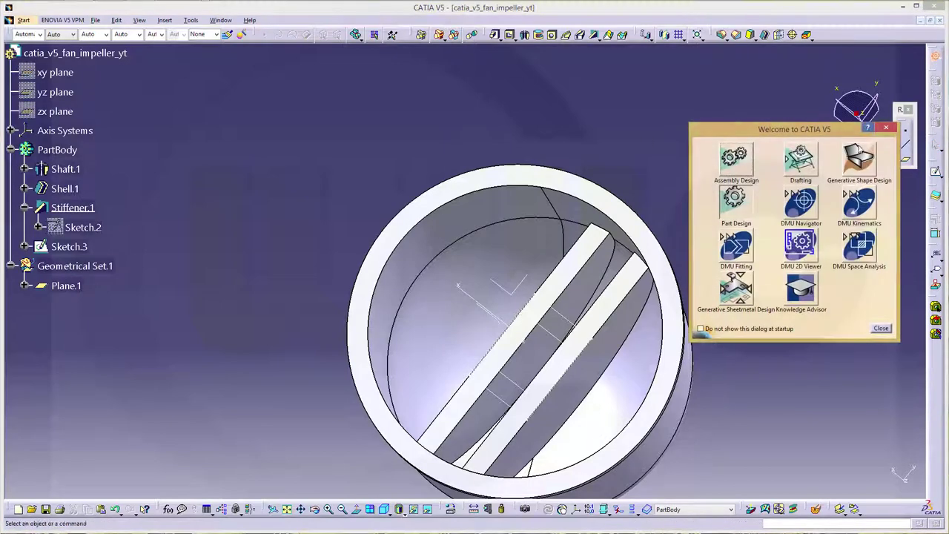
pyautogui.click(858, 160)
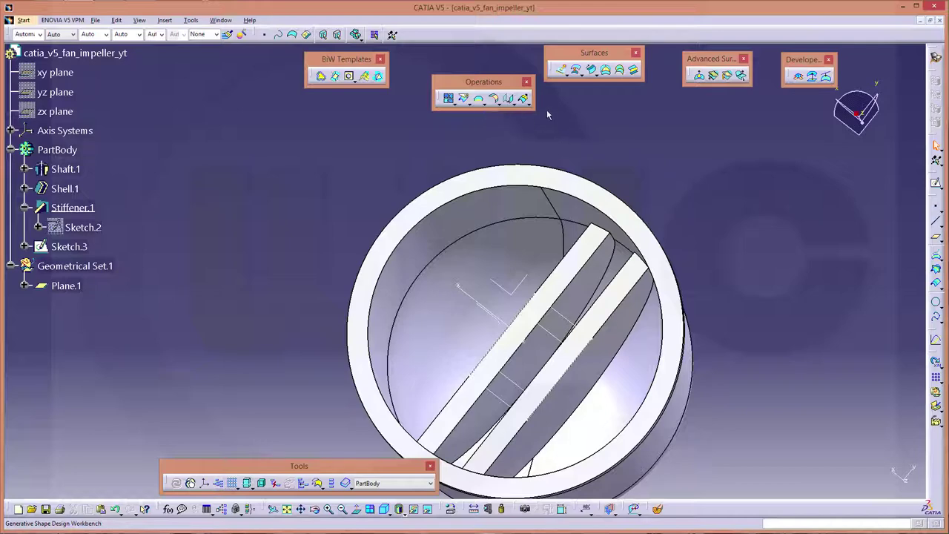
pyautogui.click(486, 105)
pyautogui.click(512, 112)
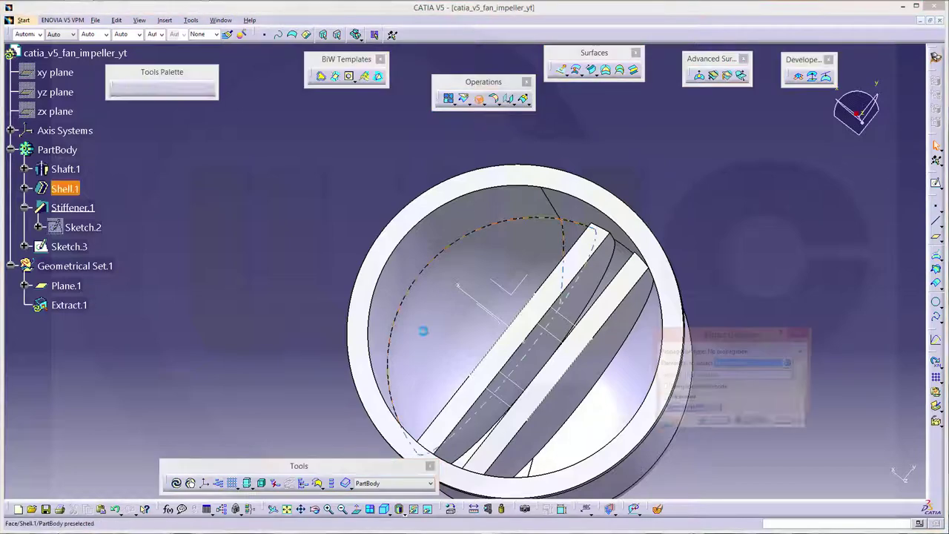
pyautogui.click(440, 313)
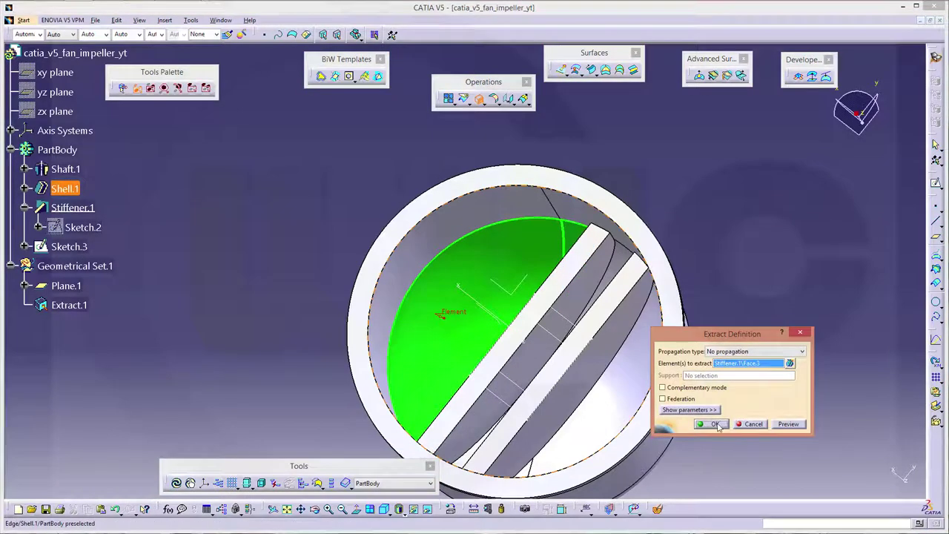
pyautogui.click(716, 426)
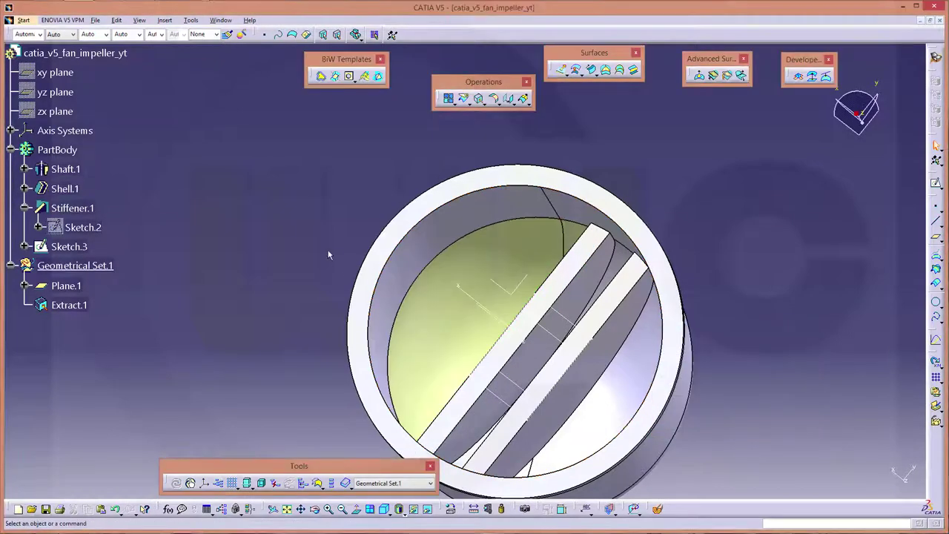
# Inspect the trial Extract.1 surface, then delete it.
pyautogui.moveTo(493, 318)
pyautogui.mouseDown(button='middle')
pyautogui.moveTo(519, 381)
pyautogui.moveTo(455, 282)
pyautogui.mouseUp(button='middle')
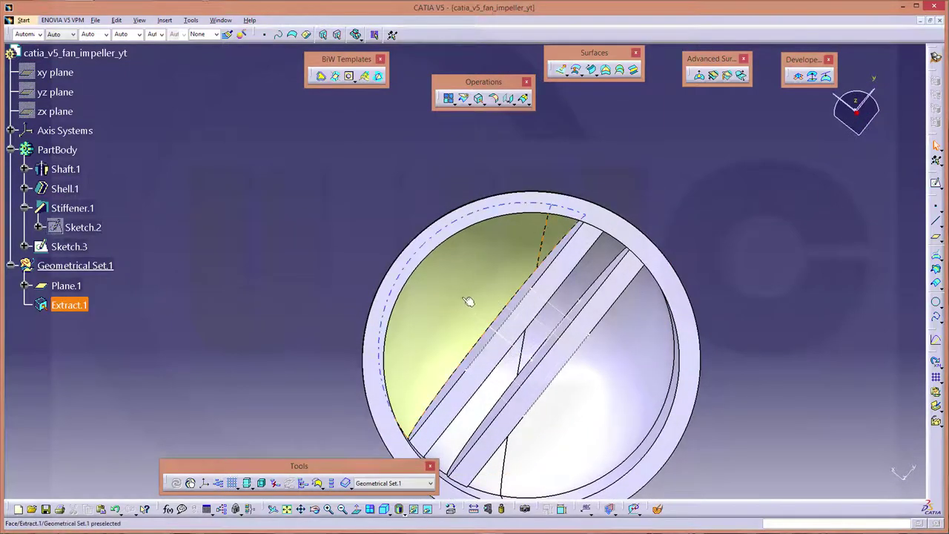
pyautogui.rightClick(83, 307)
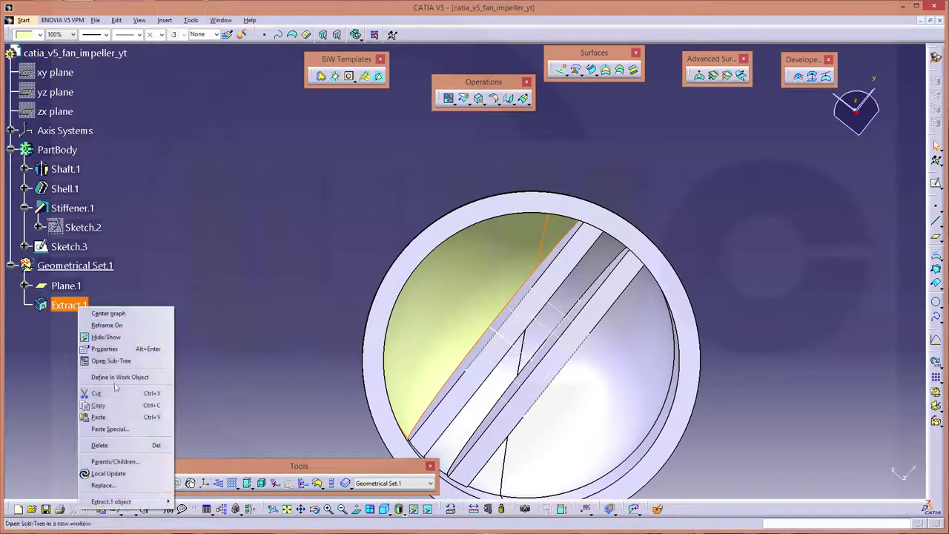
pyautogui.click(100, 446)
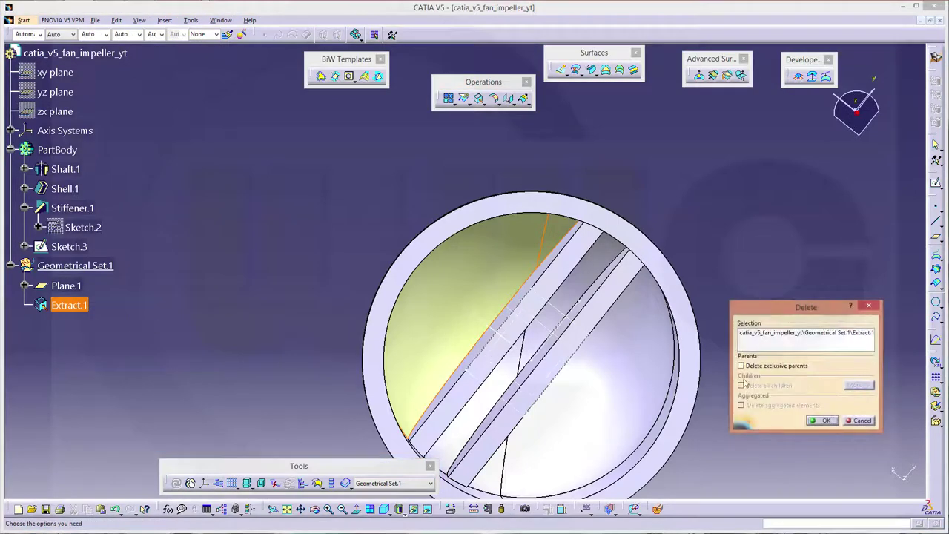
pyautogui.click(825, 421)
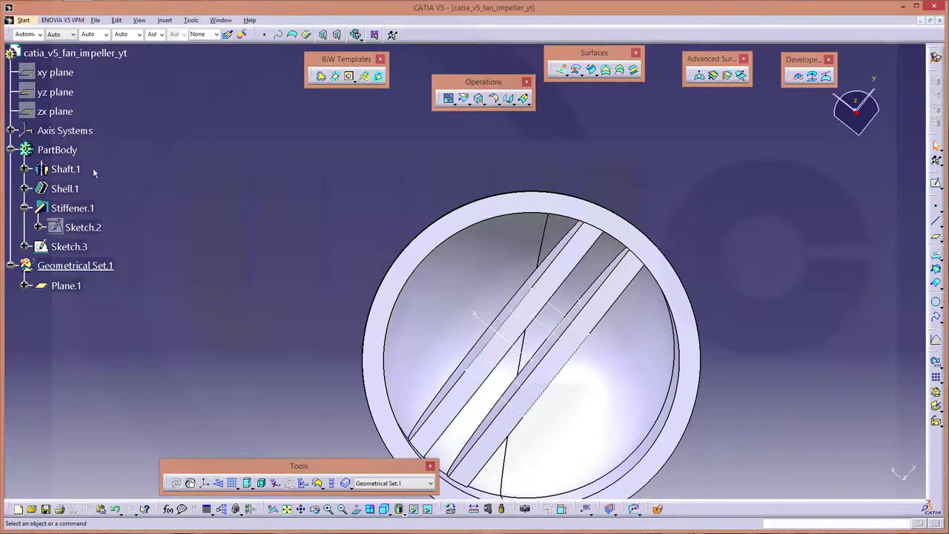
# Define Shell.1 as the in-work object and extract its inner dome face as Extract.2.
pyautogui.click(66, 189)
pyautogui.rightClick(66, 188)
pyautogui.click(144, 259)
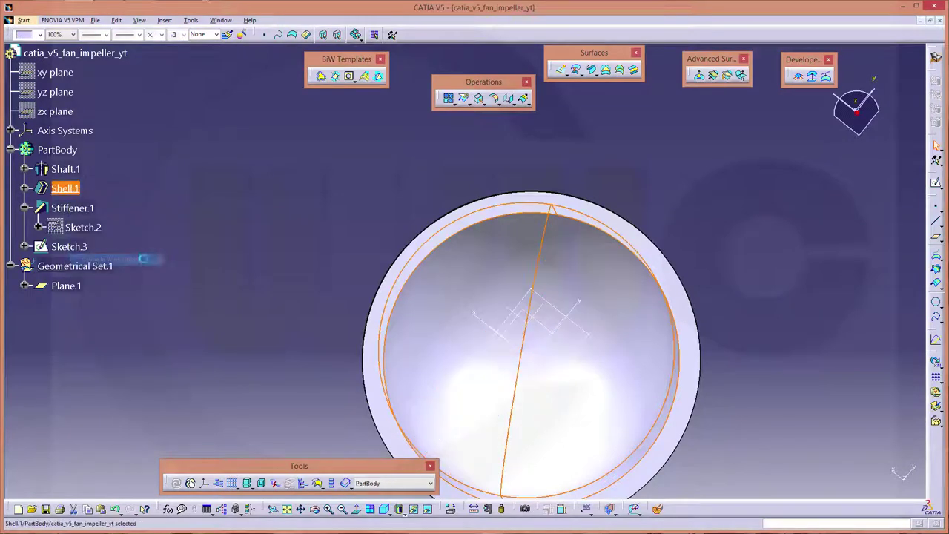
pyautogui.click(405, 216)
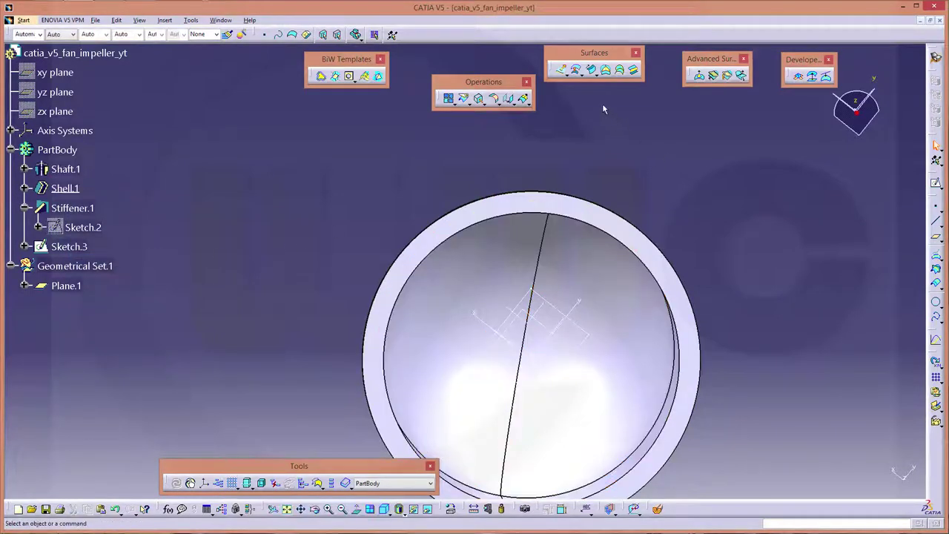
pyautogui.click(479, 100)
pyautogui.click(473, 287)
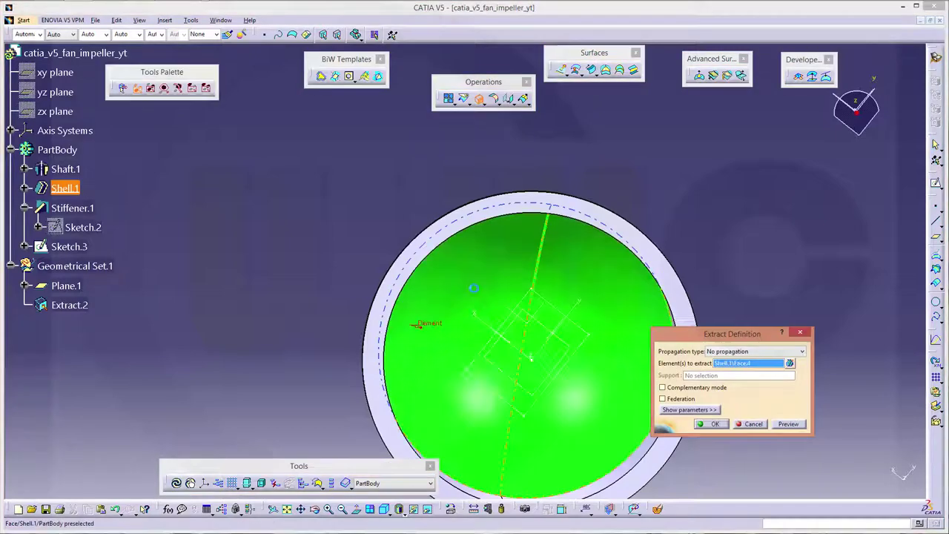
pyautogui.click(710, 426)
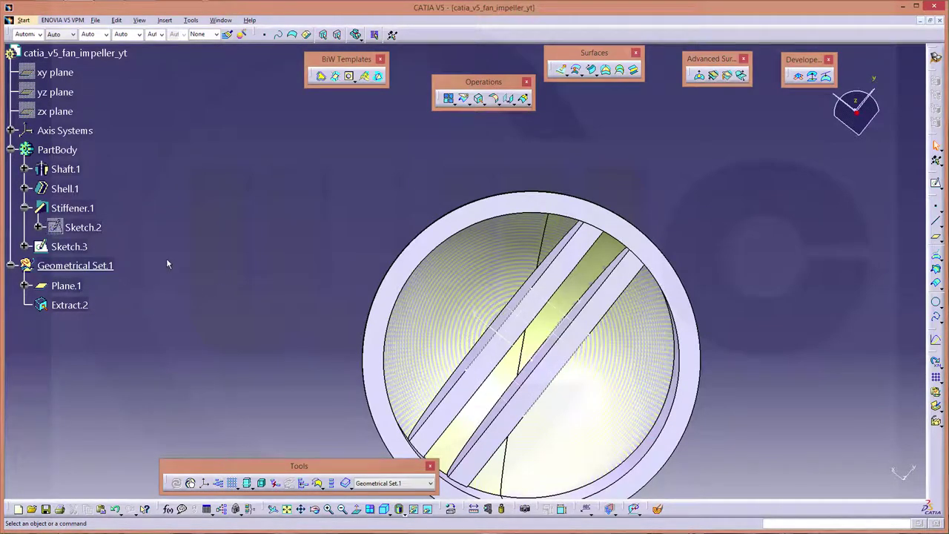
# Define PartBody as the in-work object and switch back to Part Design.
pyautogui.rightClick(67, 154)
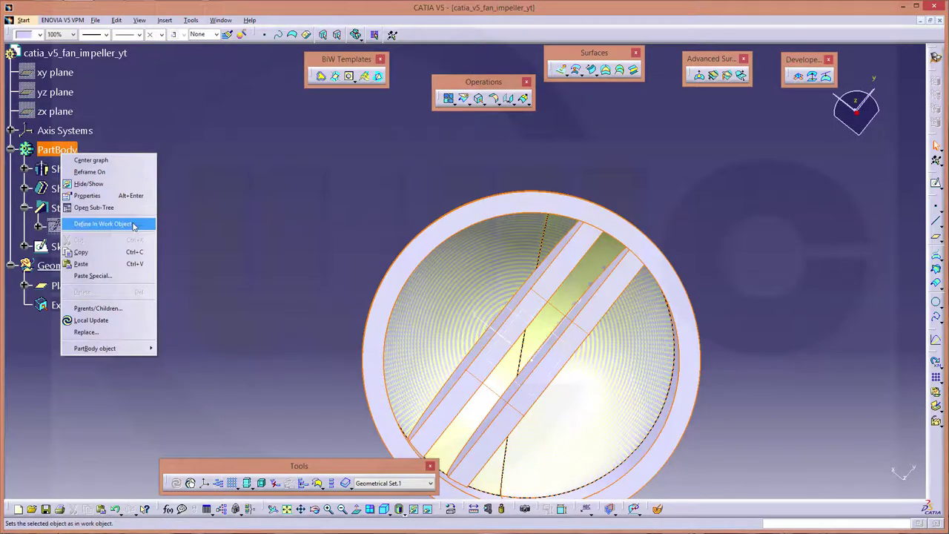
pyautogui.click(130, 224)
pyautogui.moveTo(326, 229)
pyautogui.mouseDown(button='middle')
pyautogui.moveTo(366, 204)
pyautogui.moveTo(279, 221)
pyautogui.mouseUp(button='middle')
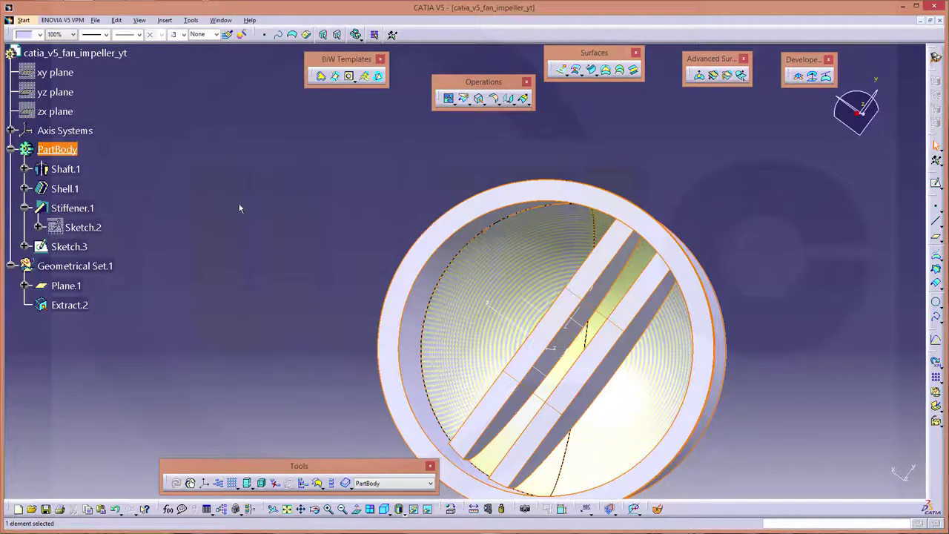
pyautogui.click(936, 57)
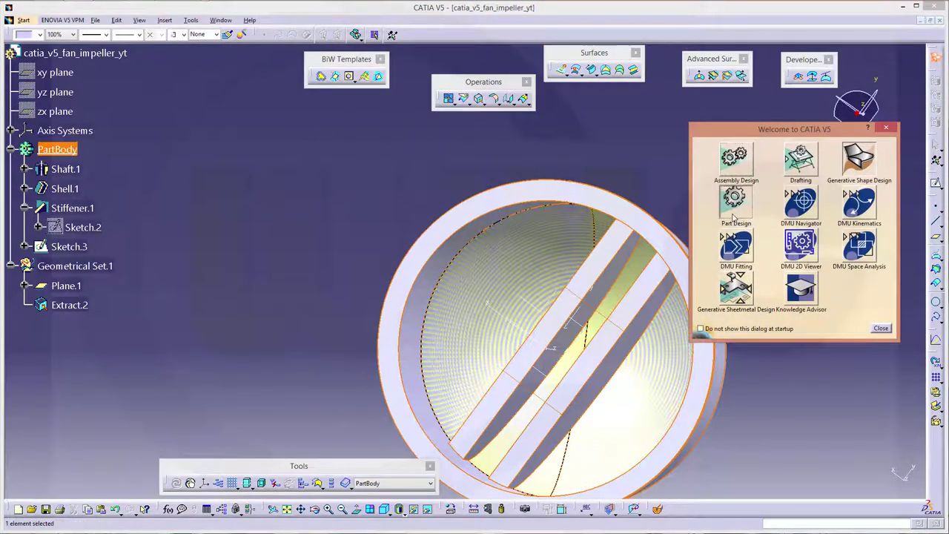
pyautogui.click(734, 216)
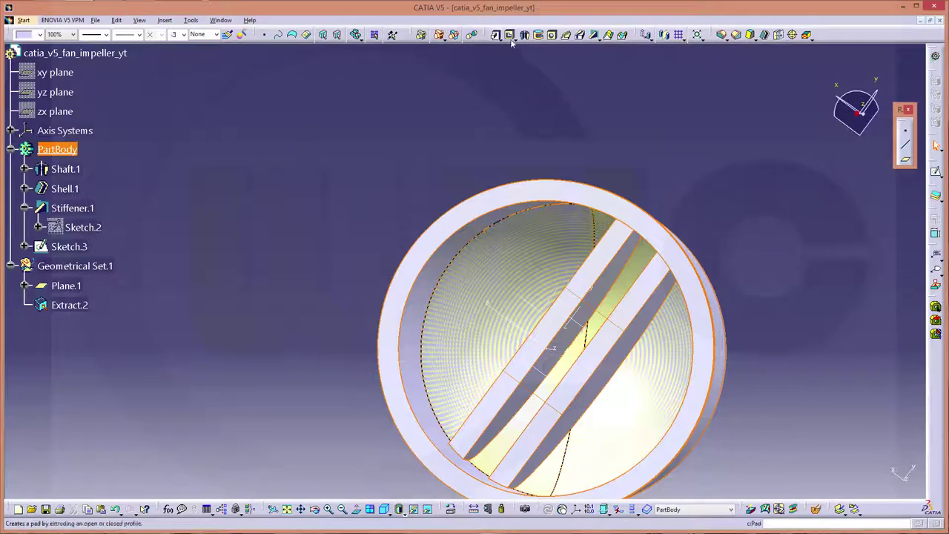
# Pocket Sketch.3, reversed, up to the Extract.2 surface to notch both ribs.
pyautogui.click(510, 35)
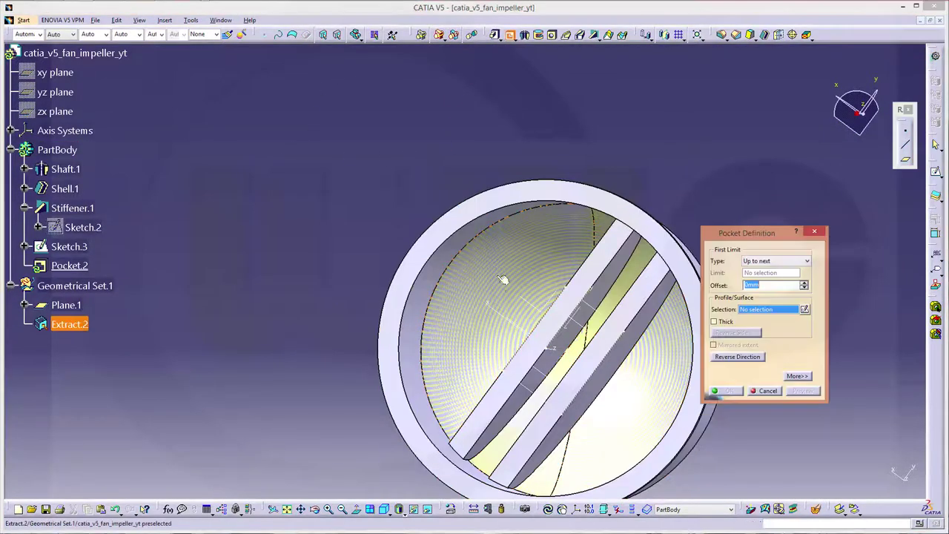
pyautogui.click(69, 246)
pyautogui.moveTo(258, 252)
pyautogui.mouseDown(button='middle')
pyautogui.moveTo(294, 279)
pyautogui.moveTo(219, 322)
pyautogui.mouseUp(button='middle')
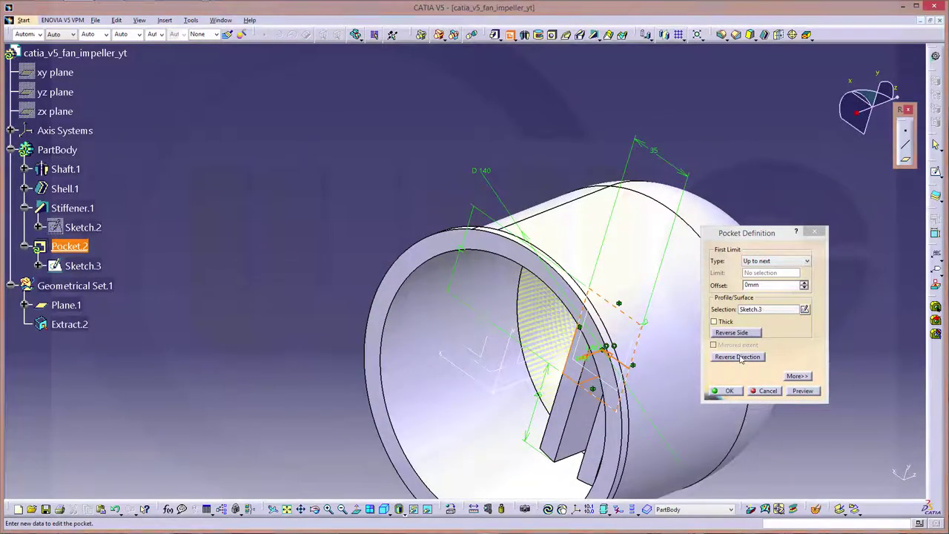
pyautogui.click(740, 358)
pyautogui.click(808, 261)
pyautogui.click(763, 306)
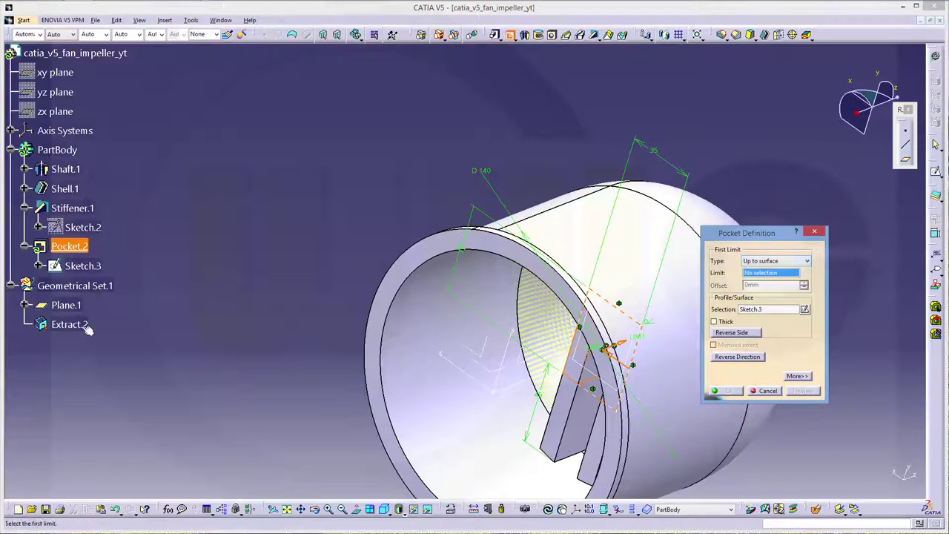
pyautogui.click(78, 327)
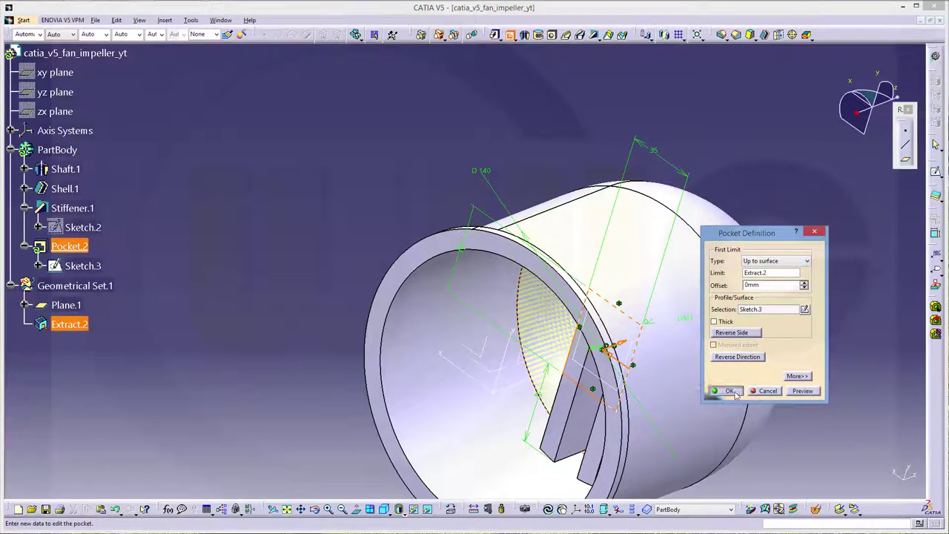
pyautogui.click(729, 391)
# Hide the Extract.2 surface.
pyautogui.moveTo(293, 300); pyautogui.dragTo(393, 260, button='middle')
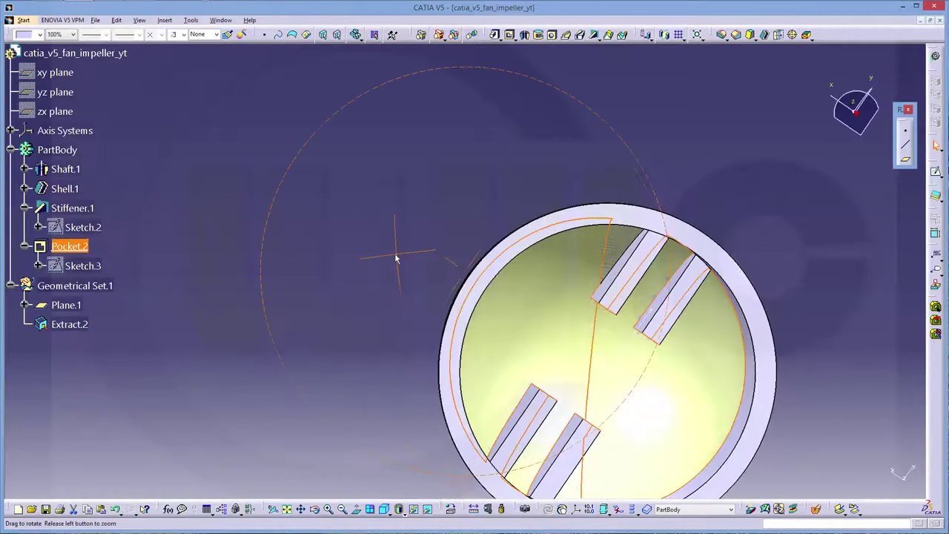
pyautogui.click(74, 324)
pyautogui.rightClick(75, 322)
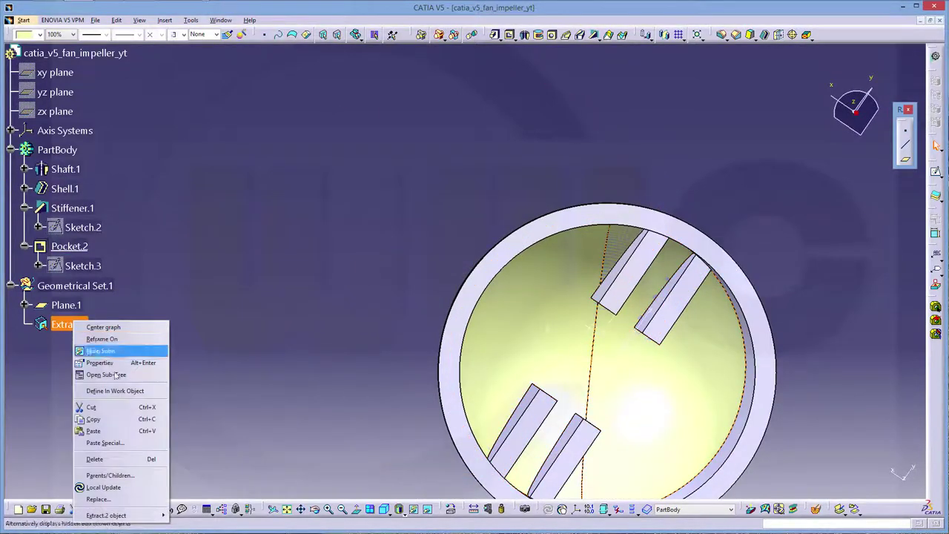
pyautogui.click(130, 350)
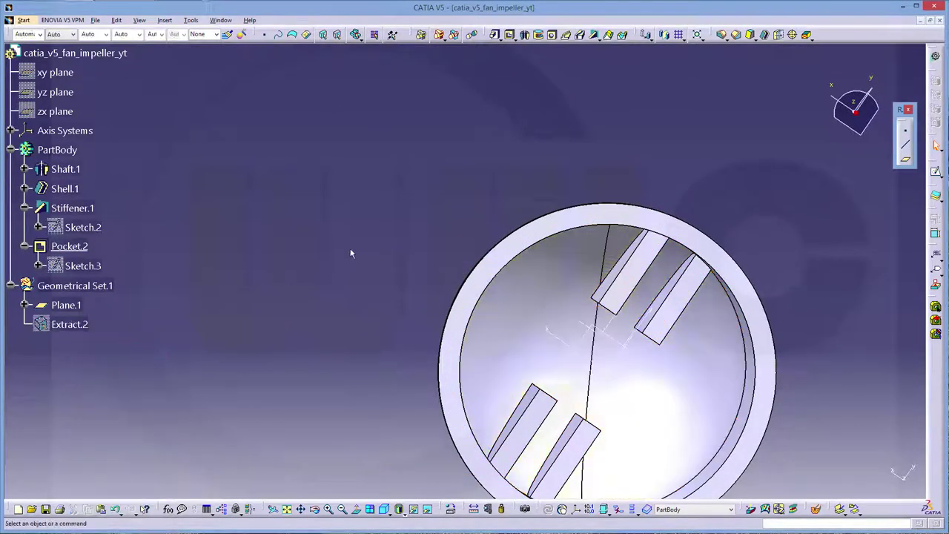
# Create a positioned Sketch.4 on Plane.1.
pyautogui.moveTo(357, 249)
pyautogui.mouseDown(button='middle')
pyautogui.moveTo(358, 363)
pyautogui.moveTo(375, 200)
pyautogui.moveTo(372, 242)
pyautogui.moveTo(382, 245)
pyautogui.mouseUp(button='middle')
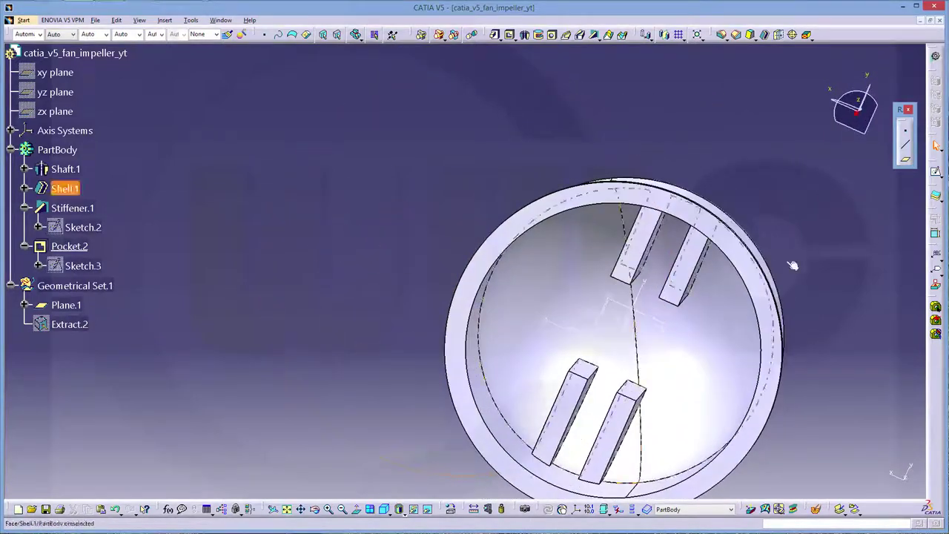
pyautogui.click(940, 175)
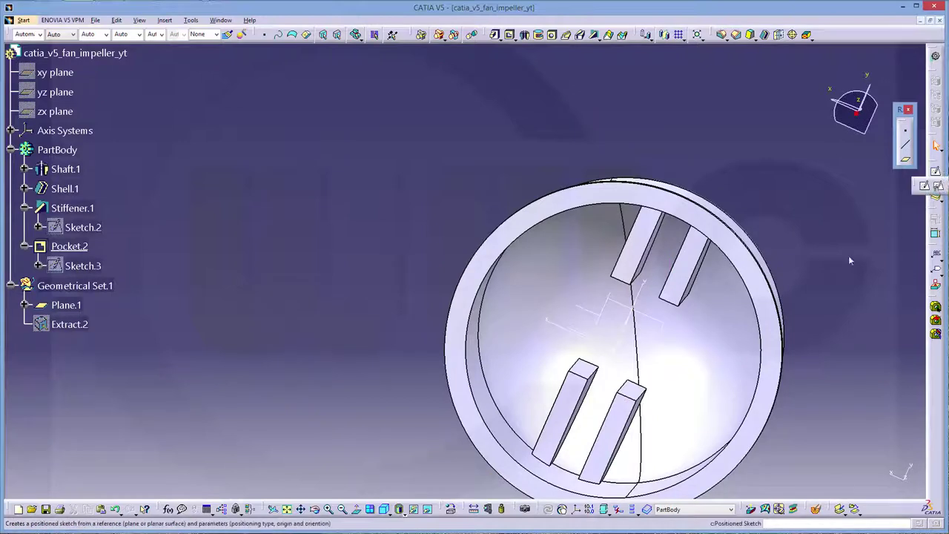
pyautogui.click(625, 318)
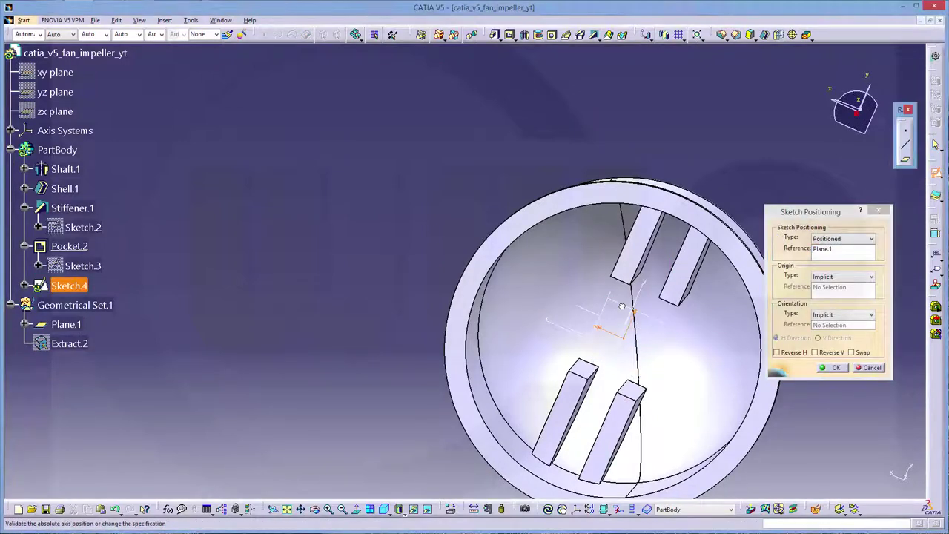
pyautogui.moveTo(553, 352); pyautogui.dragTo(550, 323, button='middle')
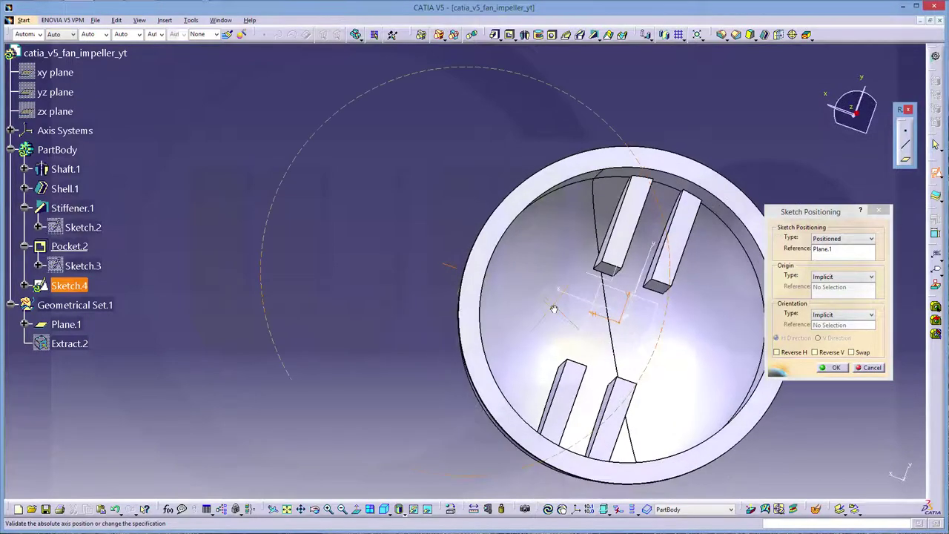
pyautogui.click(837, 368)
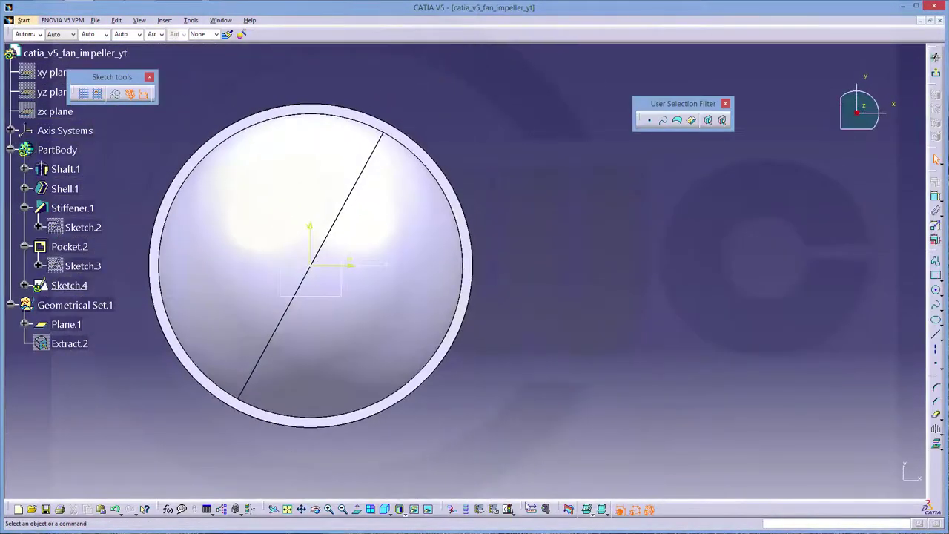
# Cut the part by the sketch plane and centre the hub section in view.
pyautogui.click(569, 509)
pyautogui.moveTo(532, 403); pyautogui.dragTo(676, 407, button='middle')
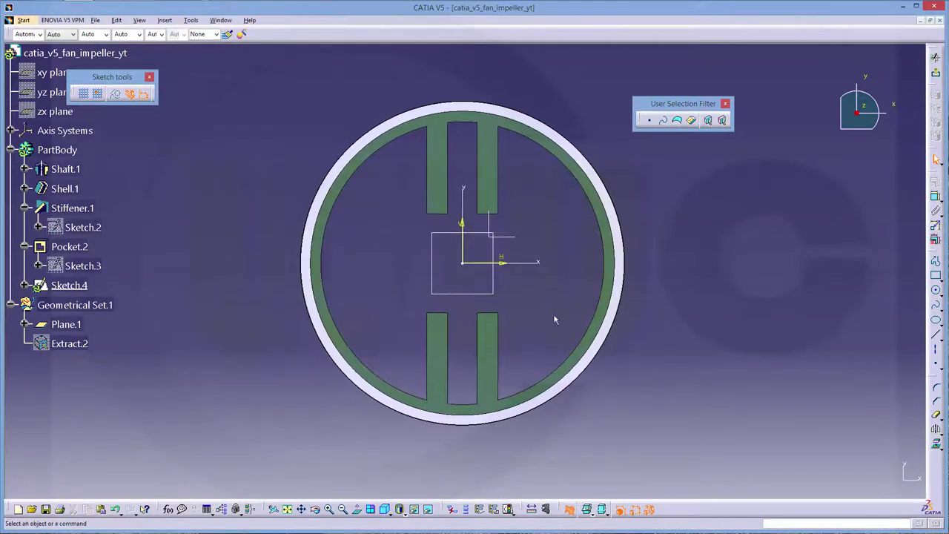
pyautogui.click(456, 232)
pyautogui.click(457, 210)
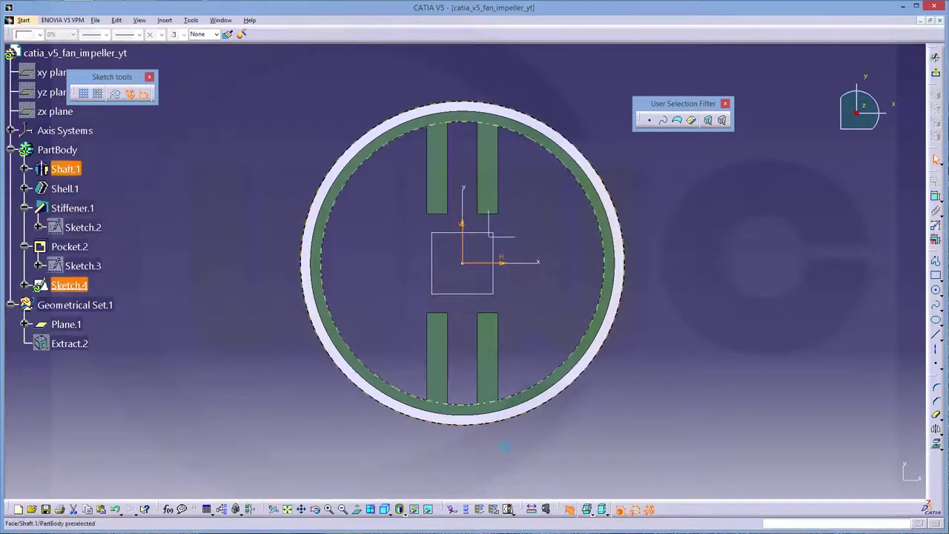
pyautogui.press('Escape')
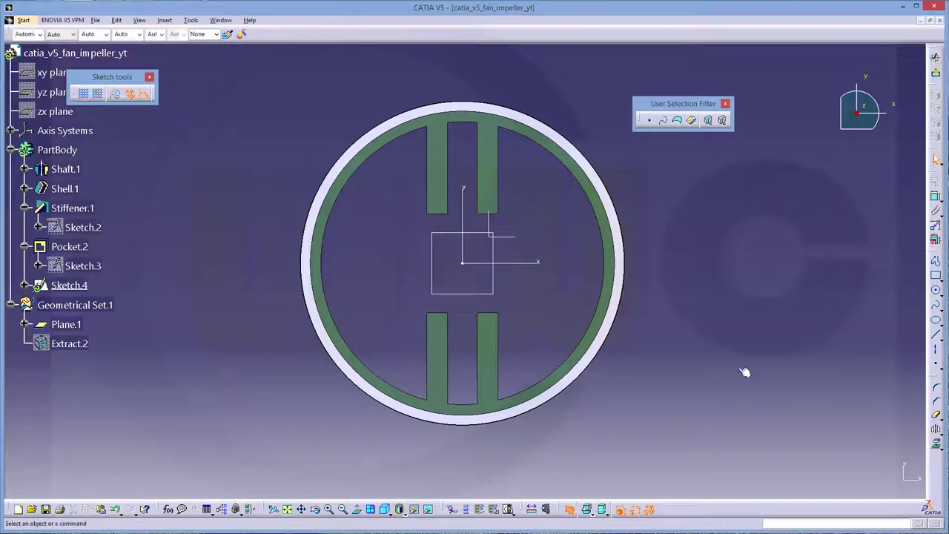
# Draw a circle right of the hub with a tall rectangle crossing it.
pyautogui.click(935, 291)
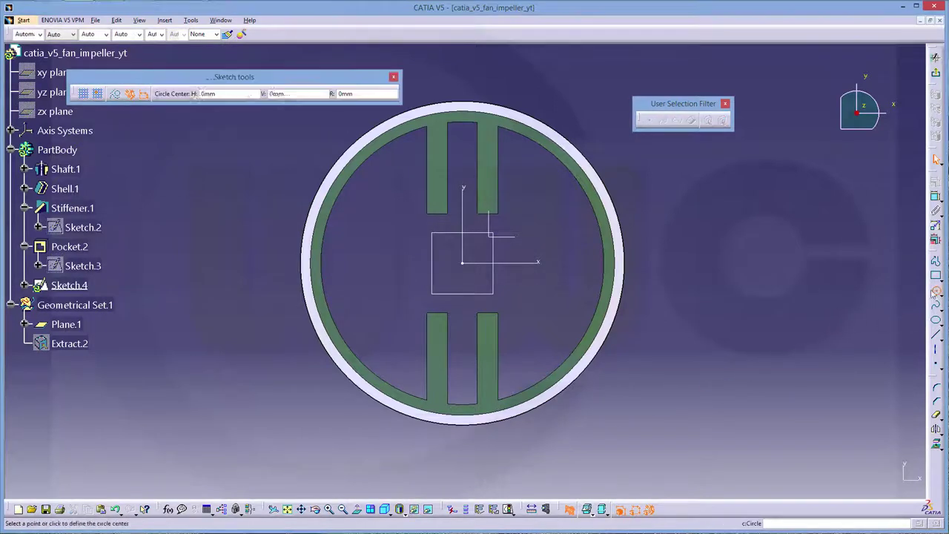
pyautogui.click(675, 237)
pyautogui.click(707, 253)
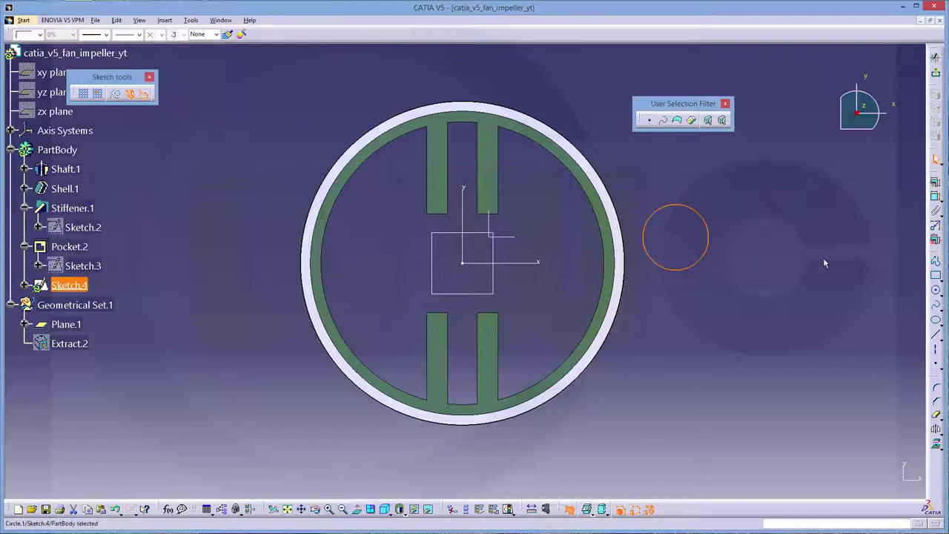
pyautogui.click(935, 275)
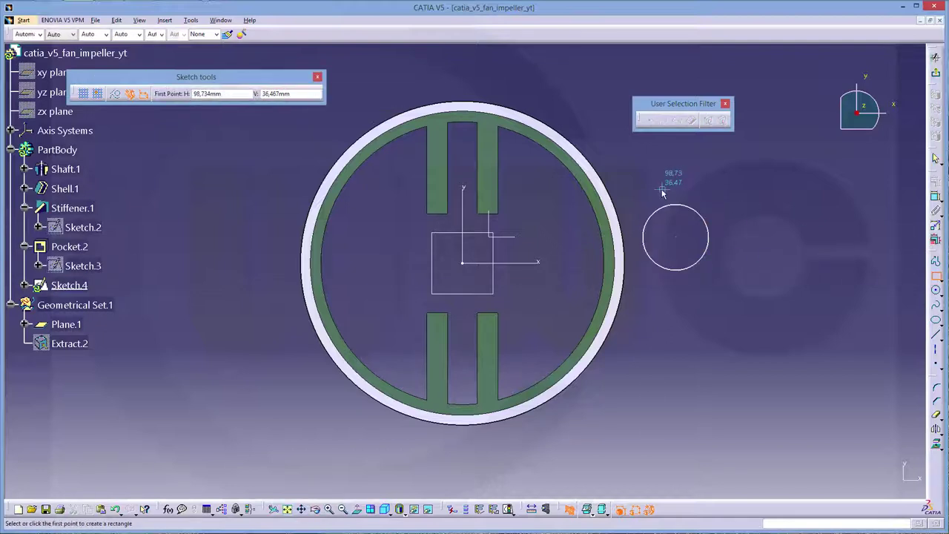
pyautogui.click(665, 190)
pyautogui.click(697, 287)
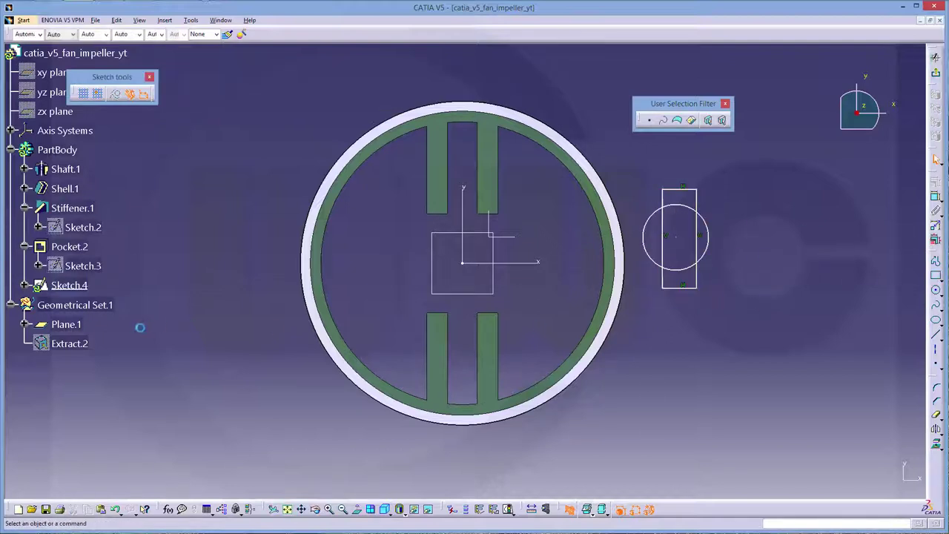
# Delete the rectangle's four constraints, Parallelism.56 to Parallelism.59.
pyautogui.click(25, 286)
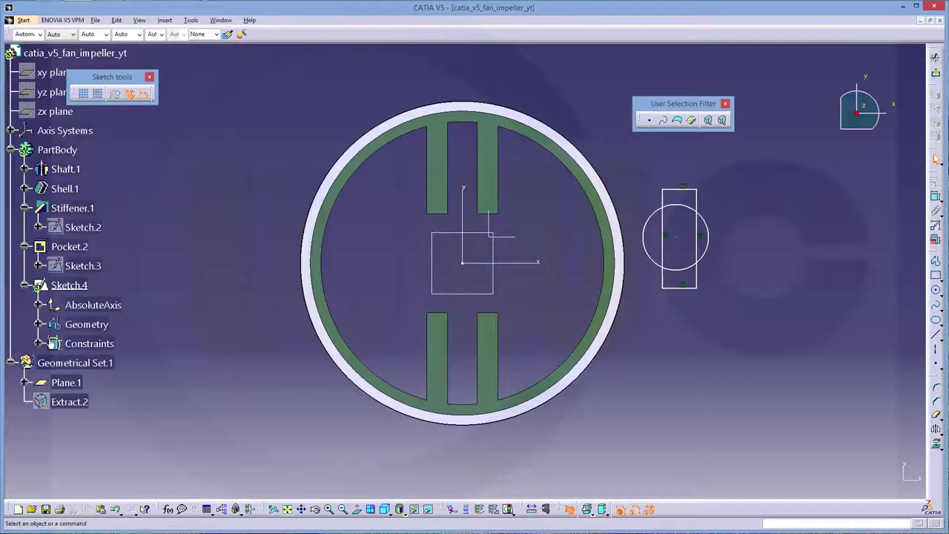
pyautogui.click(40, 344)
pyautogui.click(105, 365)
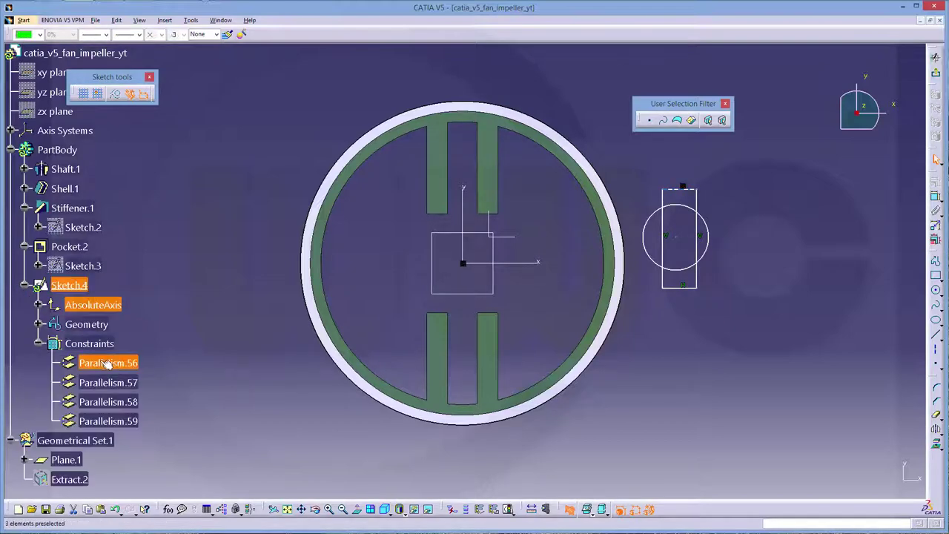
pyautogui.keyDown('shift'); pyautogui.click(111, 421); pyautogui.keyUp('shift')
pyautogui.rightClick(122, 421)
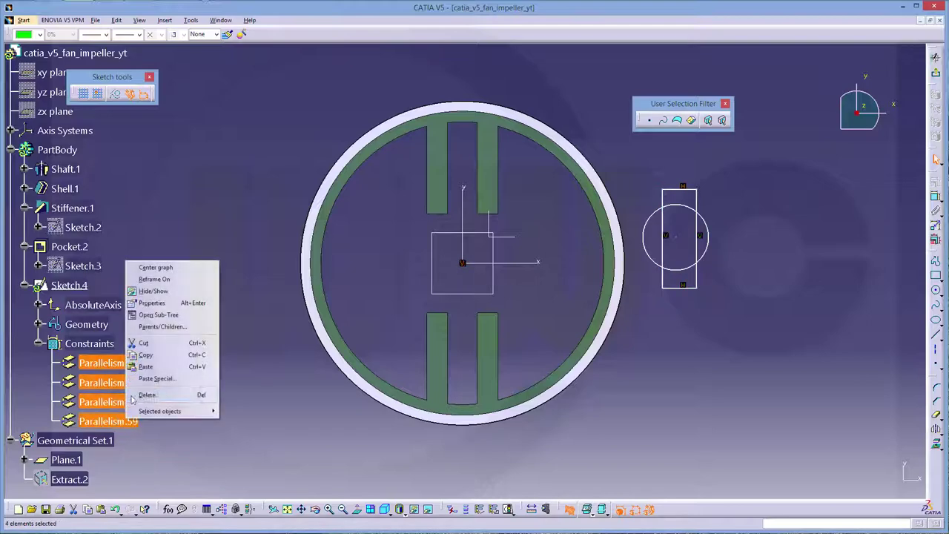
pyautogui.click(147, 395)
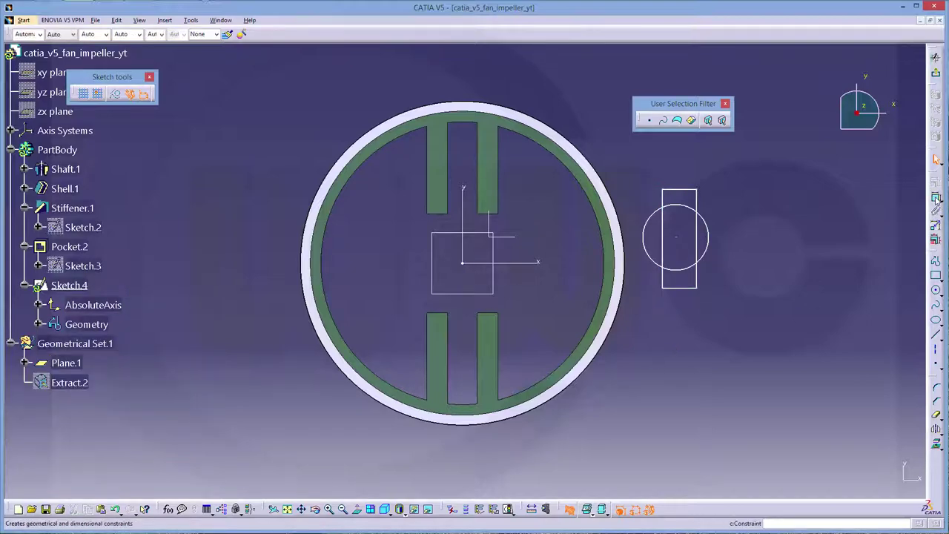
# Dimension the circle to a 40 diameter.
pyautogui.click(936, 199)
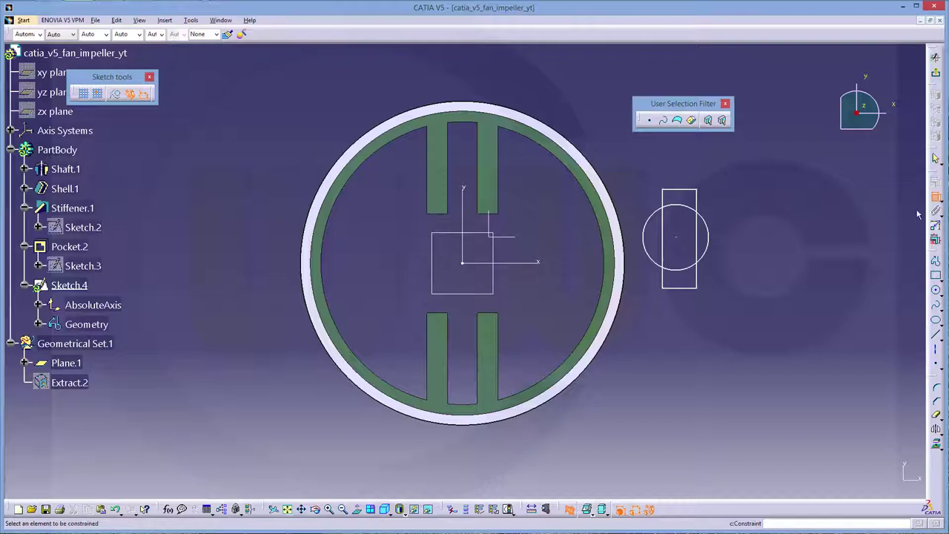
pyautogui.click(708, 256)
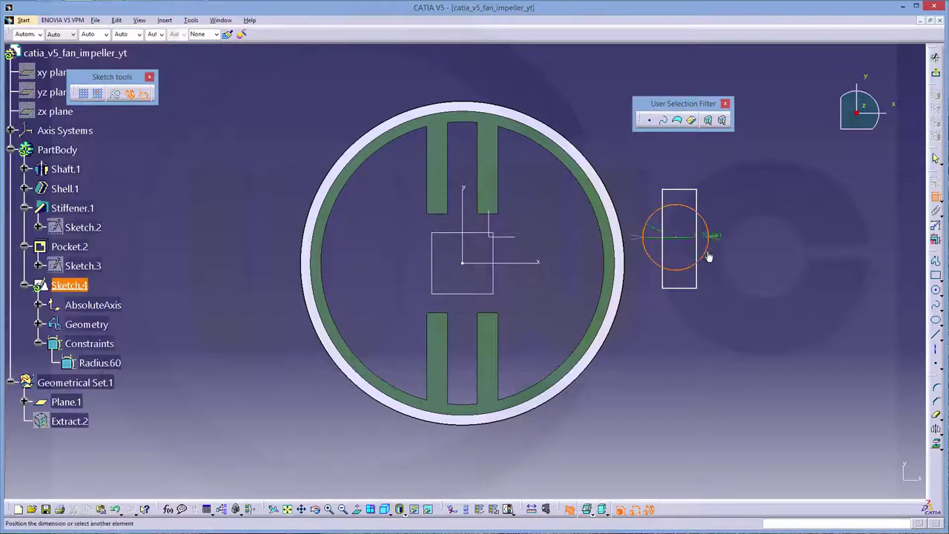
pyautogui.click(744, 258)
pyautogui.doubleClick(744, 256)
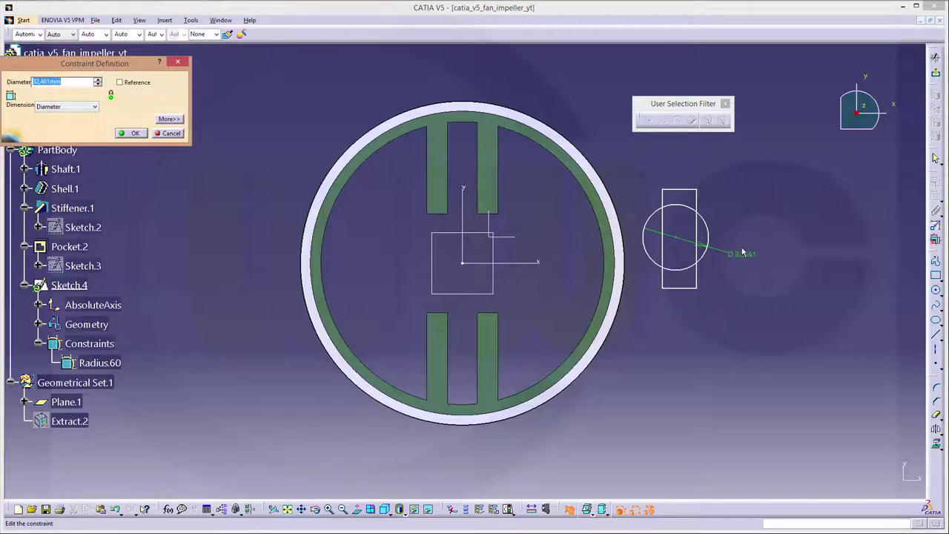
pyautogui.write('40')
pyautogui.press('Return')
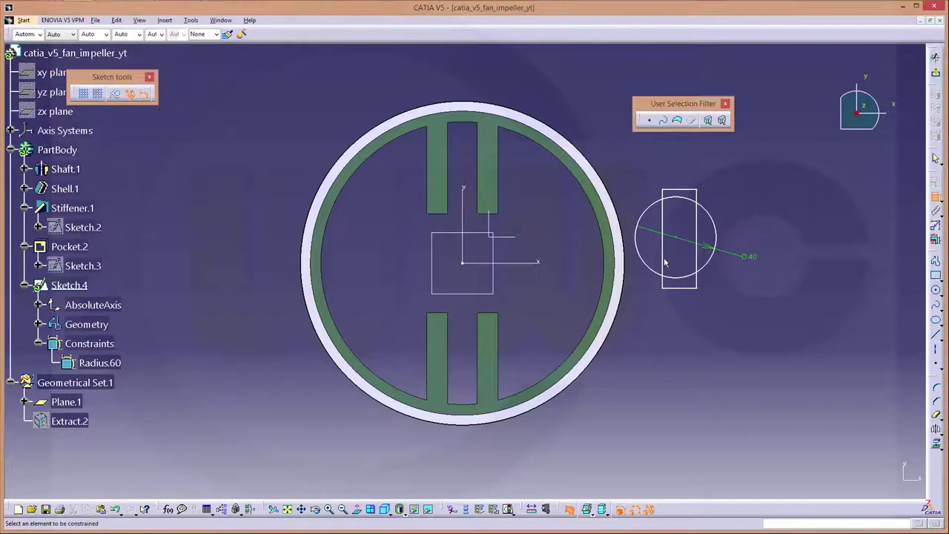
# Dimension the rectangle to 10 wide and 60 tall.
pyautogui.click(662, 260)
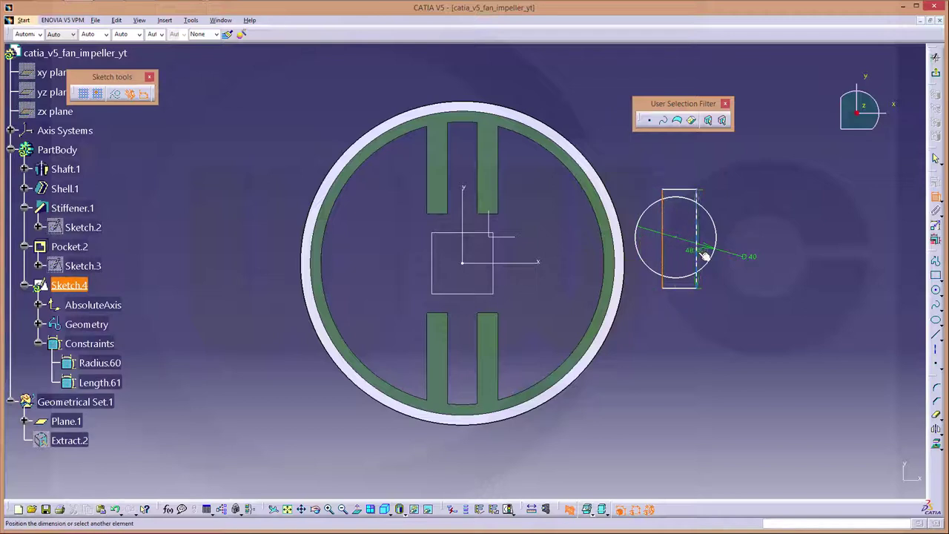
pyautogui.click(696, 259)
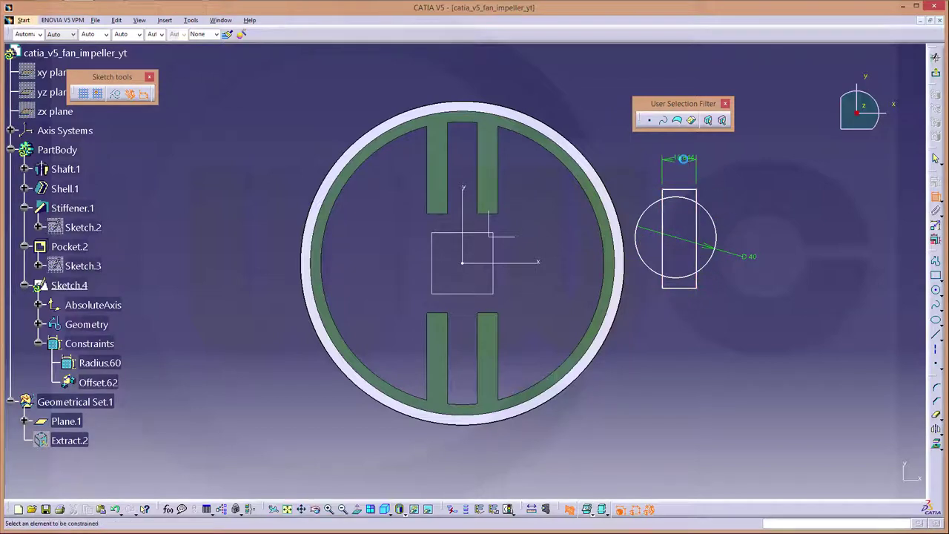
pyautogui.click(685, 163)
pyautogui.doubleClick(686, 159)
pyautogui.write('1')
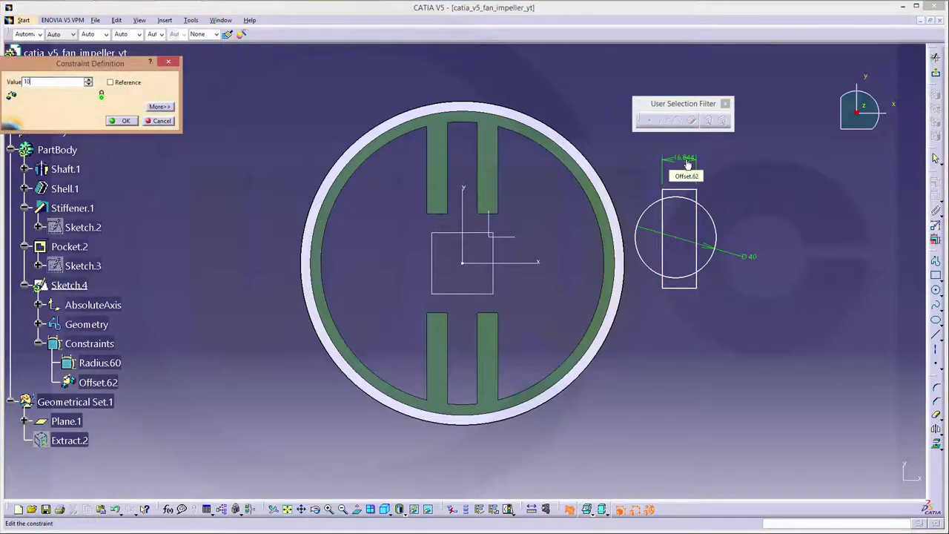
pyautogui.write('0')
pyautogui.press('Return')
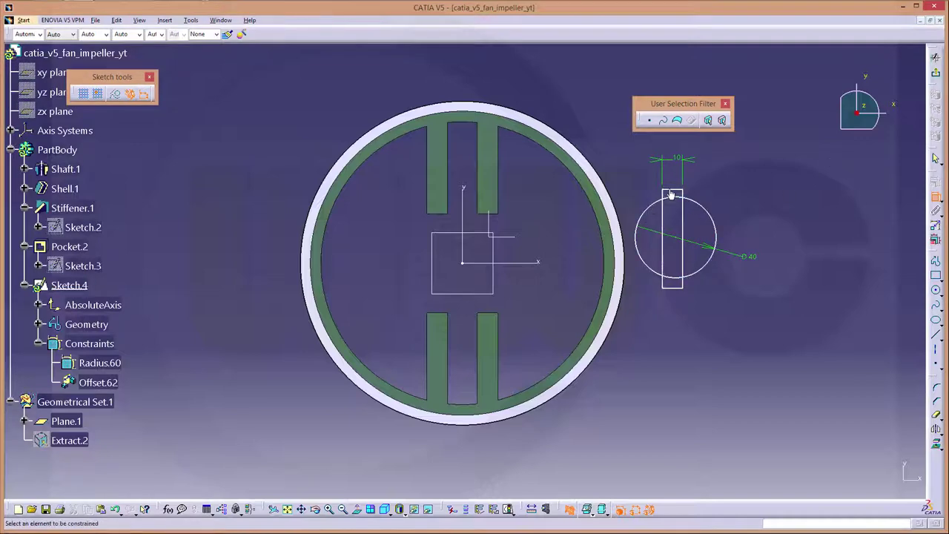
pyautogui.click(672, 192)
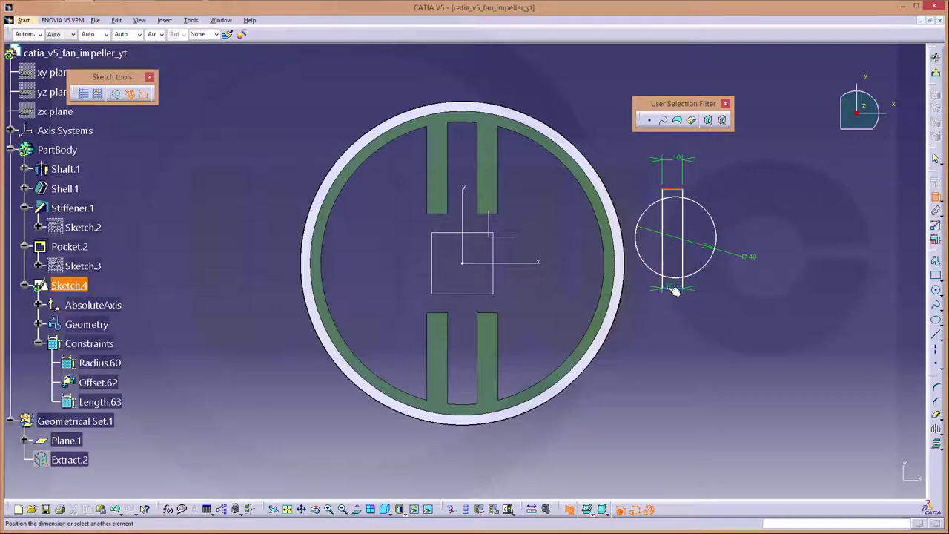
pyautogui.click(673, 289)
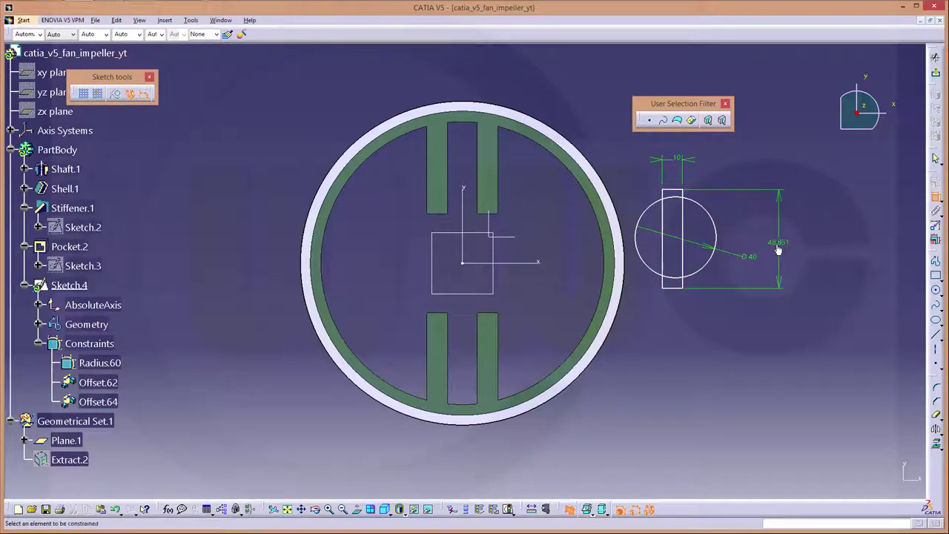
pyautogui.doubleClick(778, 249)
pyautogui.write('60')
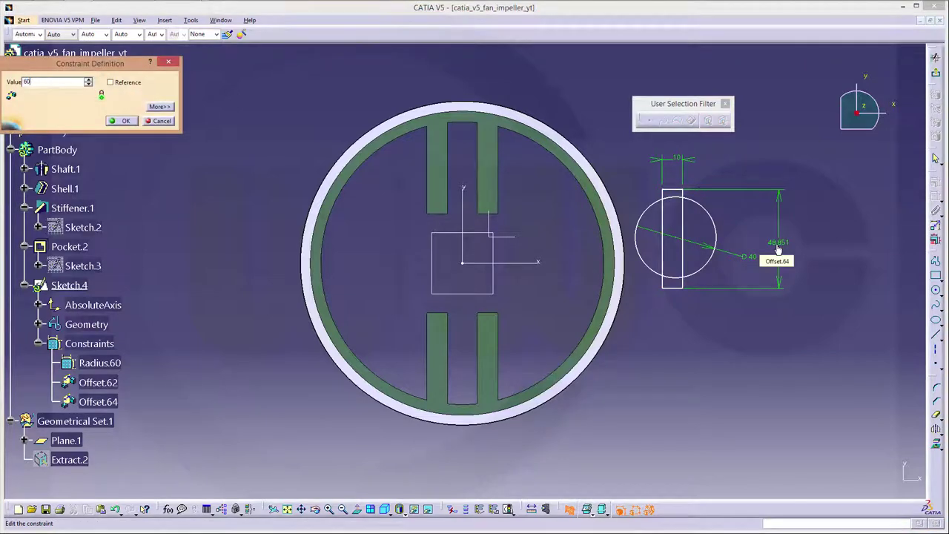
pyautogui.press('Return')
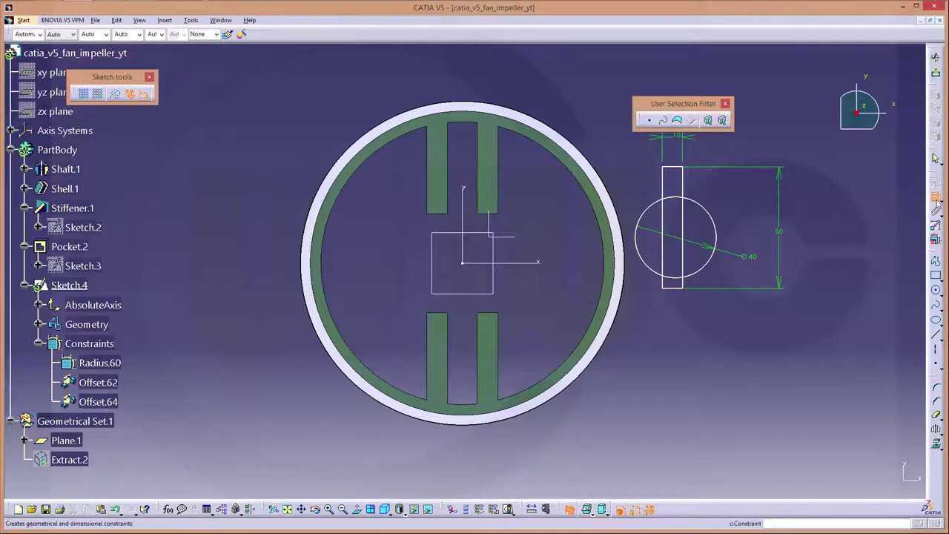
pyautogui.click(935, 196)
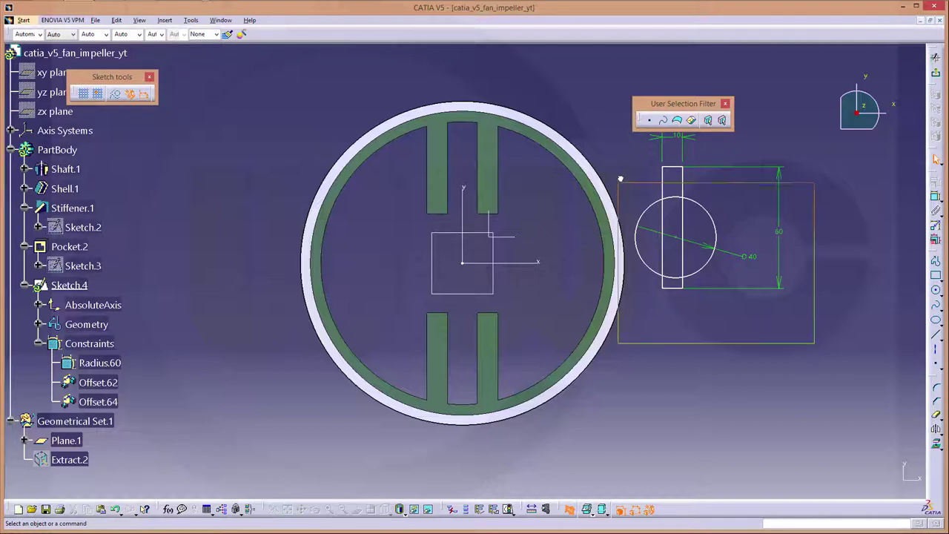
# Move the whole circle-and-bar profile onto the wheel centre.
pyautogui.moveTo(725, 275); pyautogui.dragTo(617, 174)
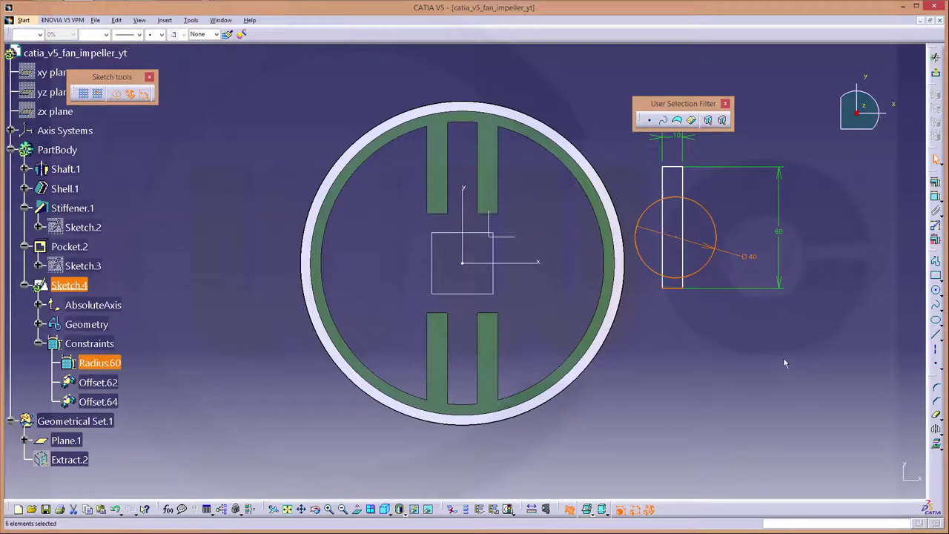
pyautogui.moveTo(817, 351); pyautogui.dragTo(632, 154)
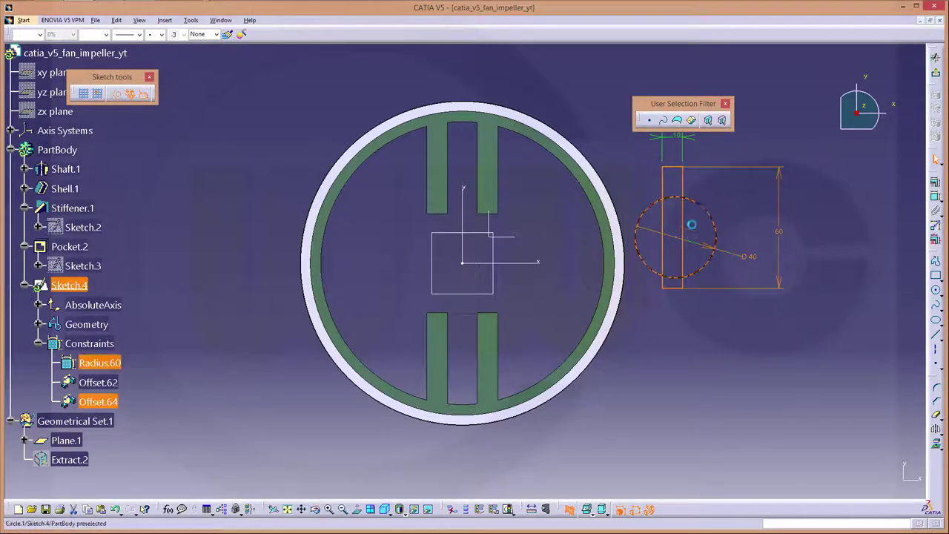
pyautogui.moveTo(656, 226); pyautogui.dragTo(444, 248)
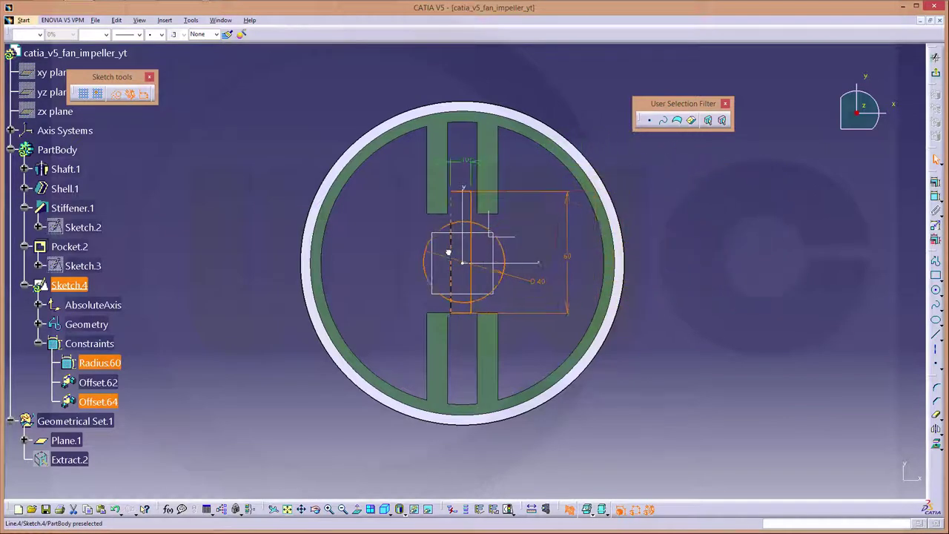
pyautogui.click(718, 269)
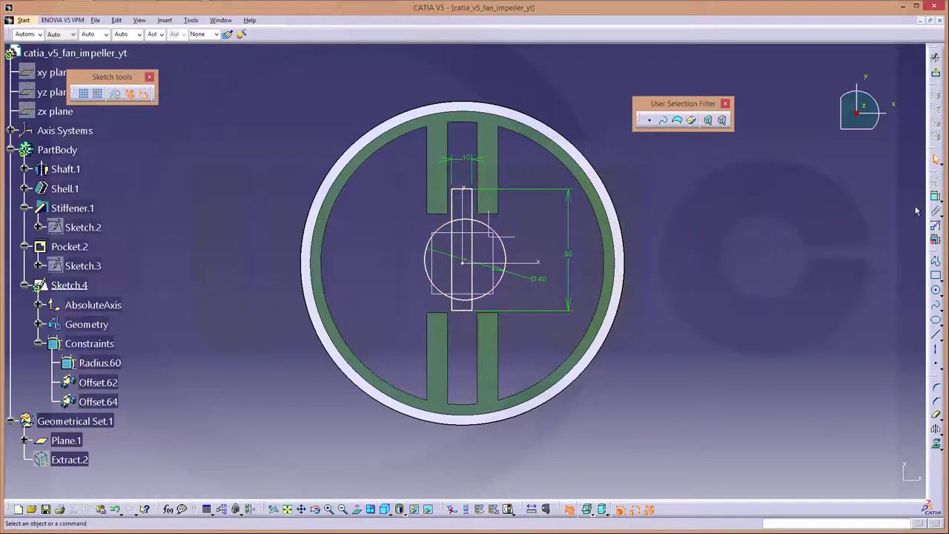
# Constrain the bar's side edges symmetric about the vertical axis.
pyautogui.click(935, 195)
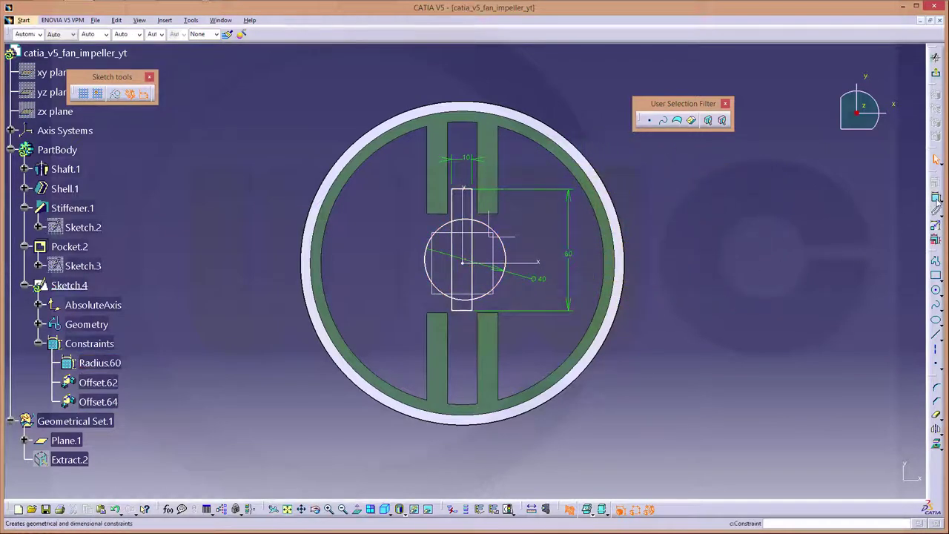
pyautogui.click(452, 250)
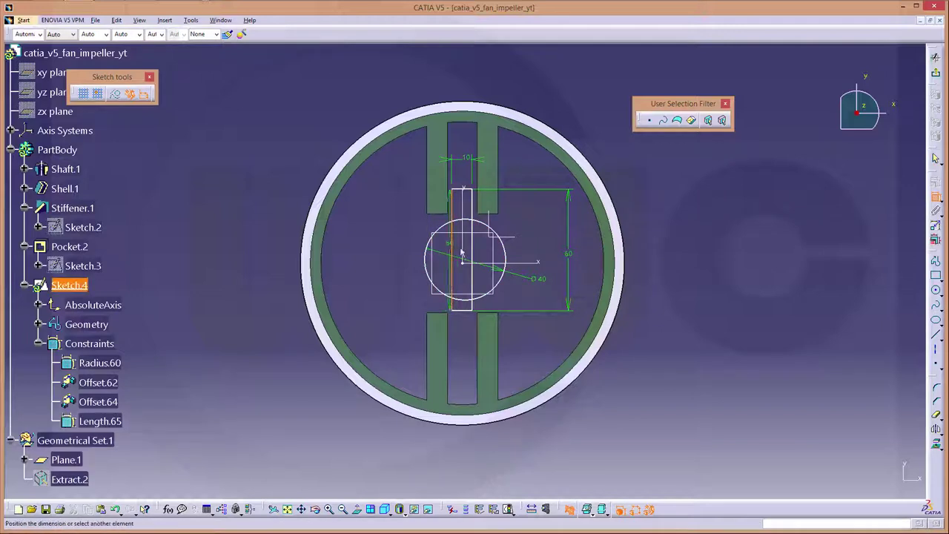
pyautogui.click(473, 256)
pyautogui.rightClick(470, 283)
pyautogui.click(515, 381)
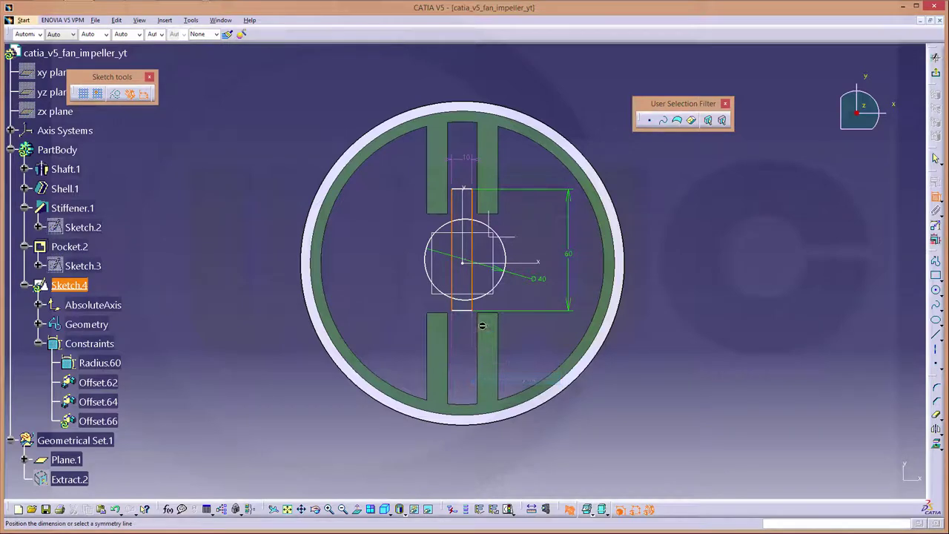
pyautogui.click(466, 213)
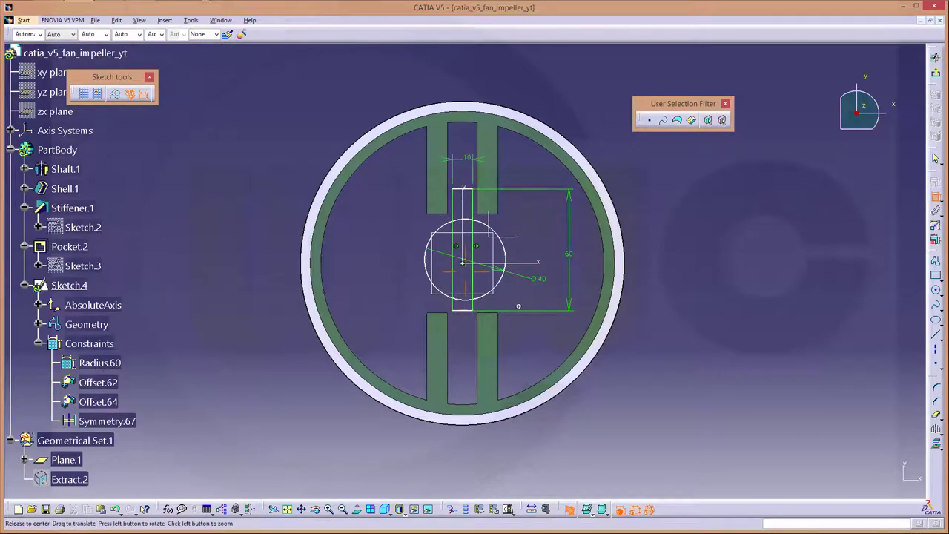
pyautogui.moveTo(466, 212); pyautogui.dragTo(470, 117, button='middle')
# Constrain the bar's top and bottom edges symmetric about the horizontal axis.
pyautogui.click(467, 105)
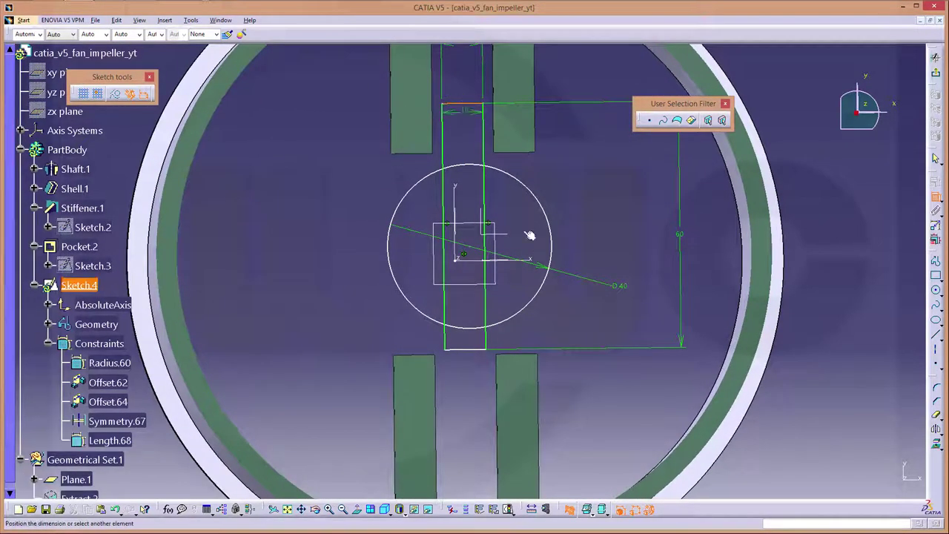
pyautogui.click(468, 353)
pyautogui.rightClick(455, 362)
pyautogui.click(491, 458)
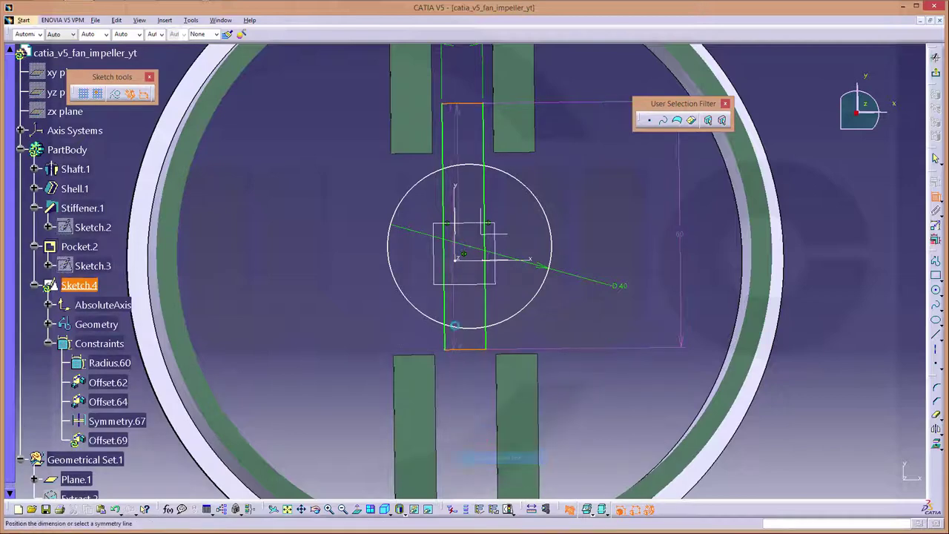
pyautogui.click(530, 257)
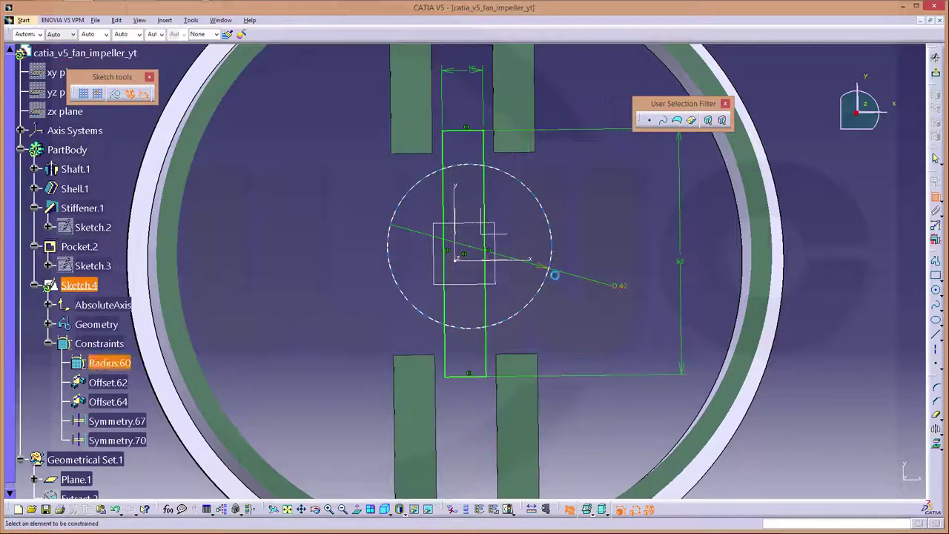
pyautogui.moveTo(545, 268)
pyautogui.mouseDown(button='middle')
pyautogui.moveTo(541, 253)
pyautogui.moveTo(542, 276)
pyautogui.moveTo(541, 265)
pyautogui.mouseUp(button='middle')
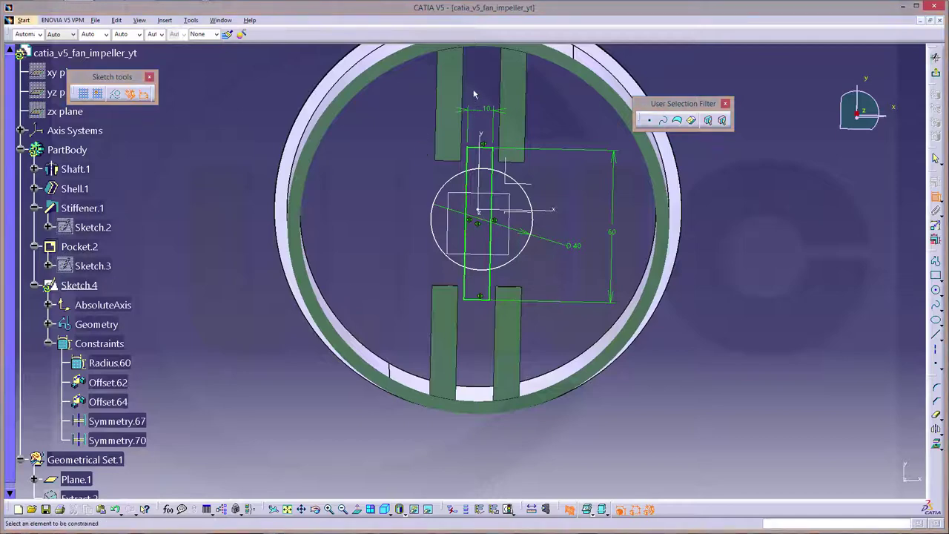
# Change the bar width from 10 to 15 and remove an extra circle dimension.
pyautogui.doubleClick(478, 112)
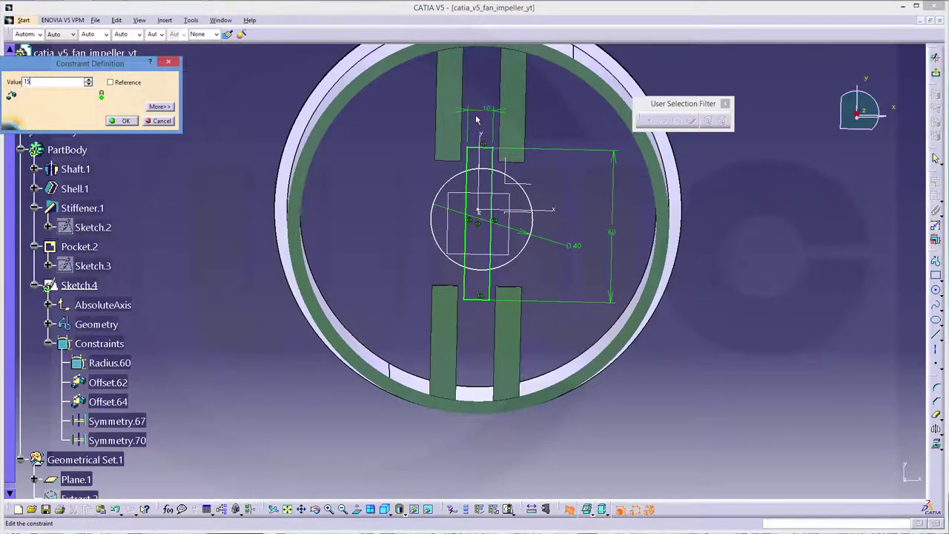
pyautogui.write('15')
pyautogui.press('Return')
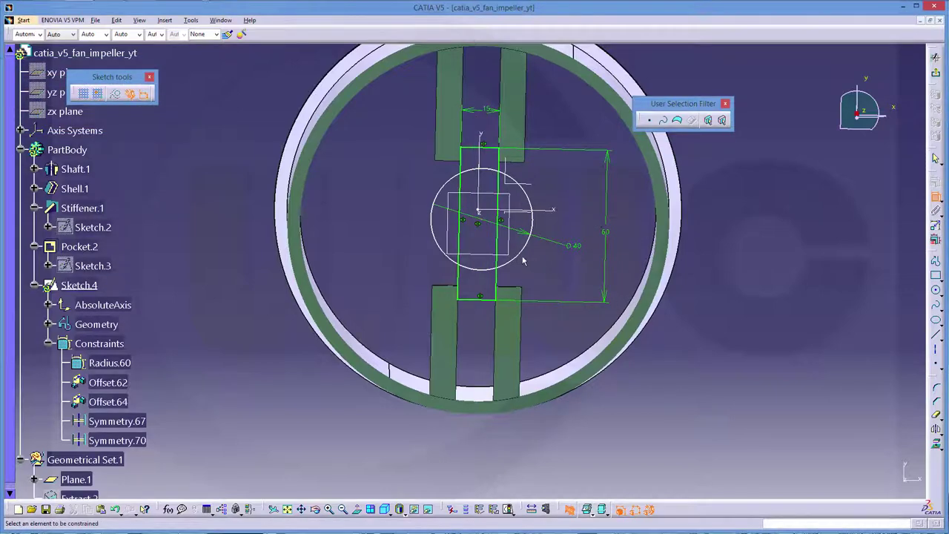
pyautogui.click(519, 258)
pyautogui.click(542, 272)
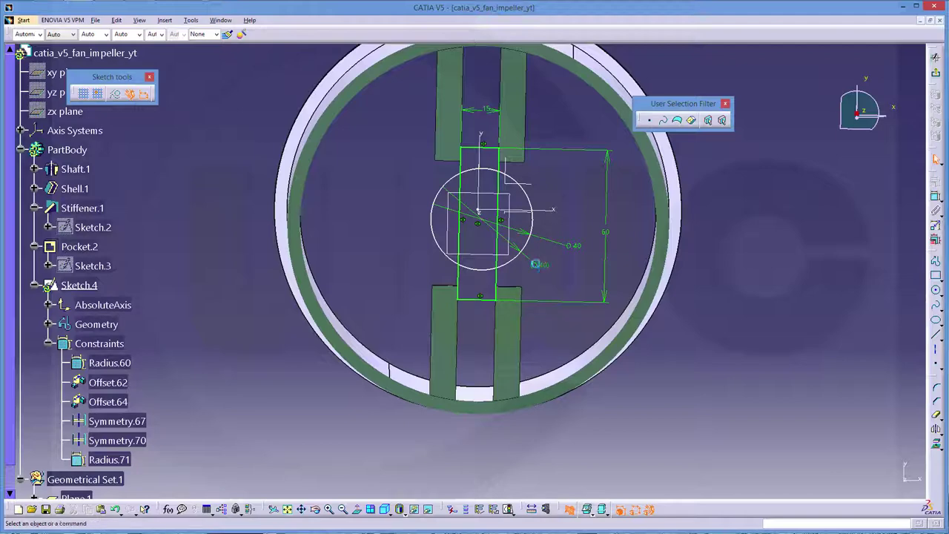
pyautogui.click(542, 261)
pyautogui.press('Delete')
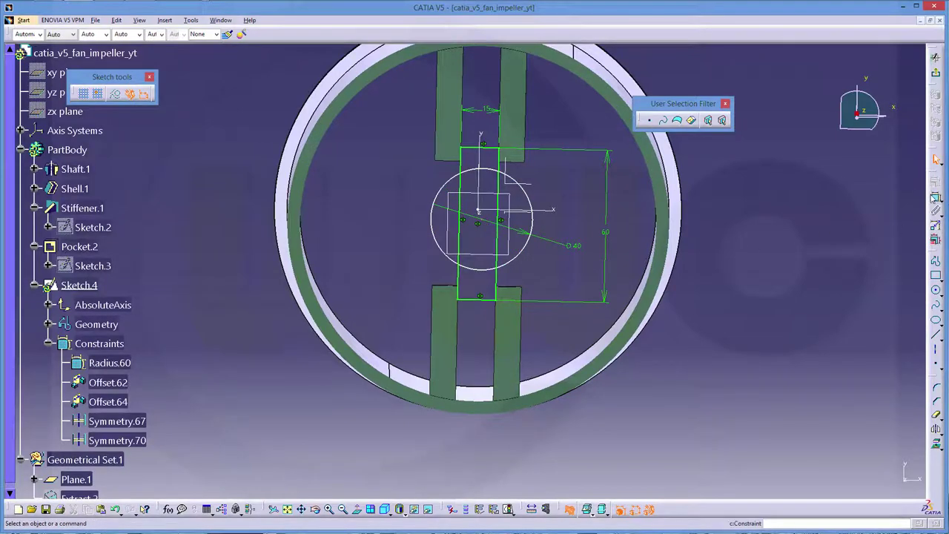
# Make the circle centre coincident with the sketch axes.
pyautogui.click(481, 221)
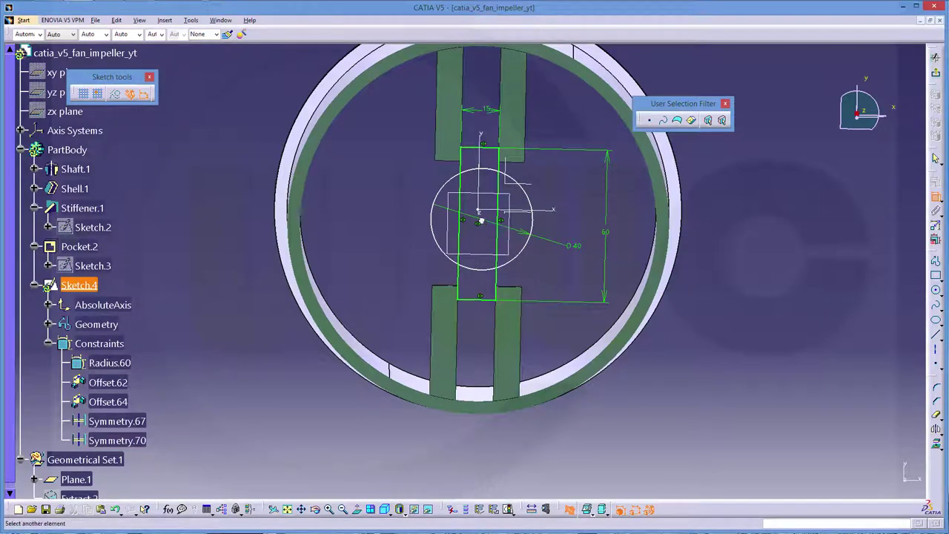
pyautogui.click(555, 214)
pyautogui.rightClick(564, 207)
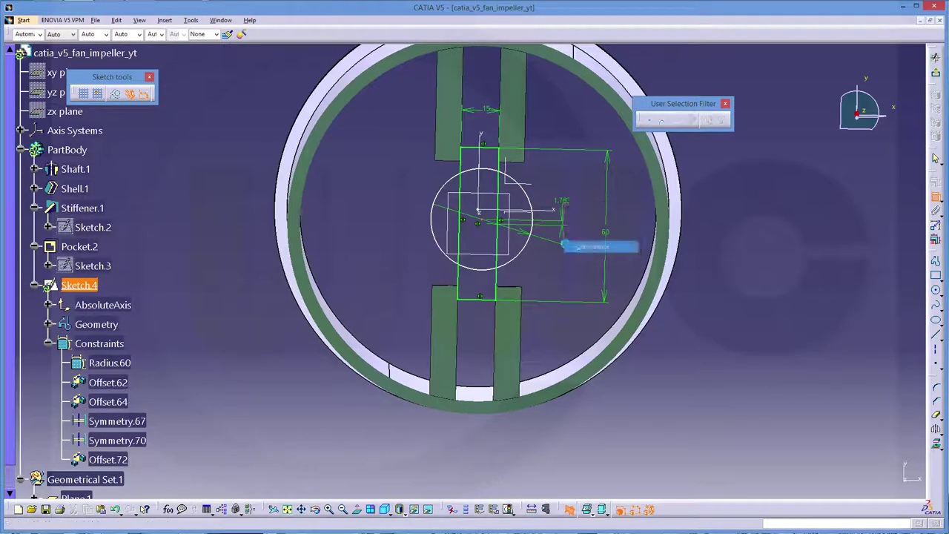
pyautogui.click(590, 244)
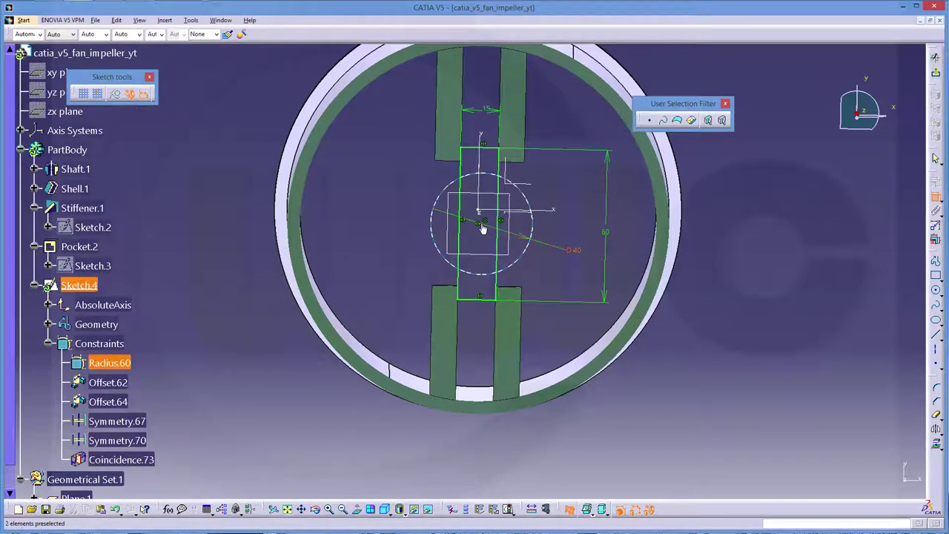
pyautogui.click(483, 158)
pyautogui.rightClick(482, 158)
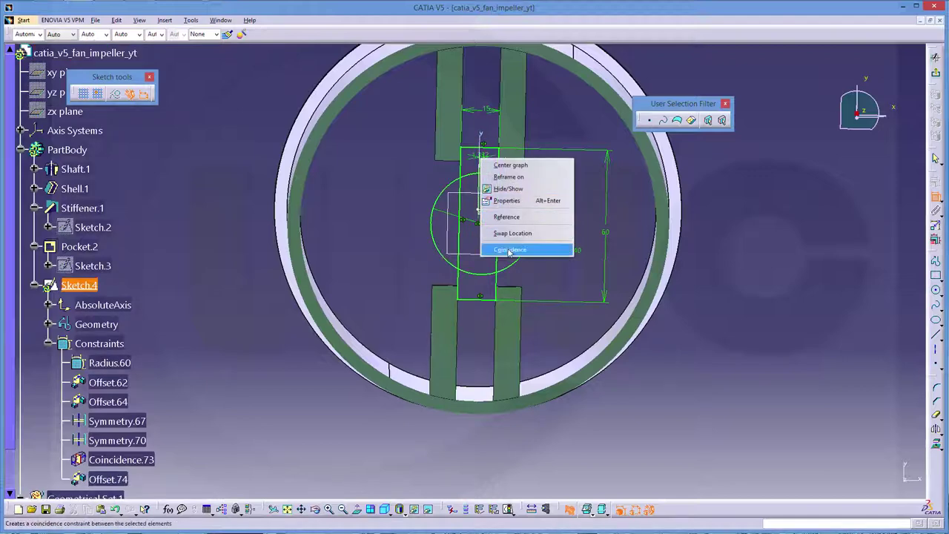
pyautogui.click(509, 250)
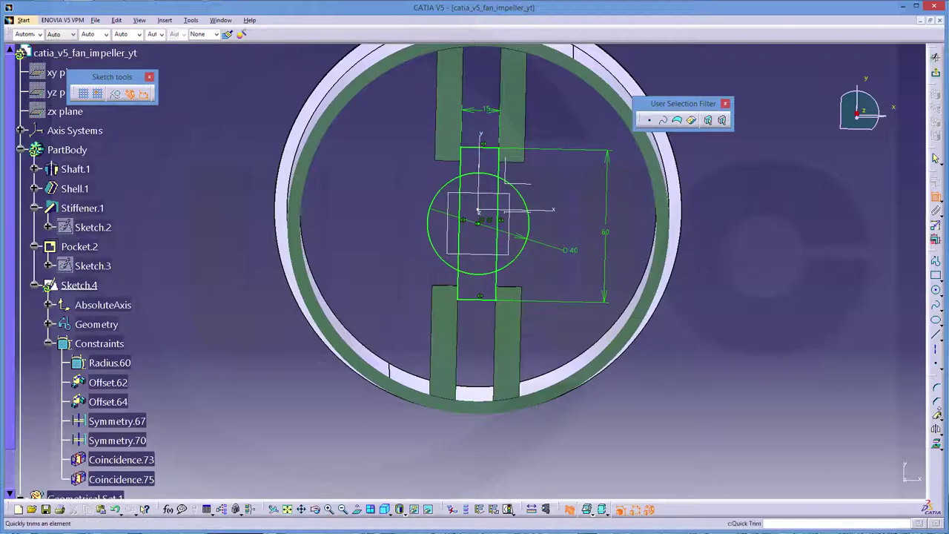
# Quick-trim the inner arcs and line into one outline and exit the sketch.
pyautogui.click(935, 415)
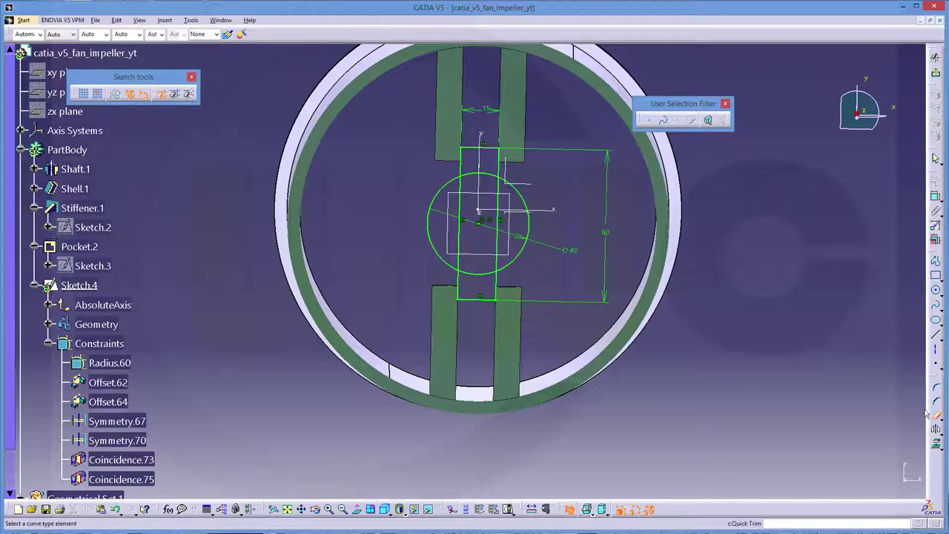
pyautogui.click(483, 275)
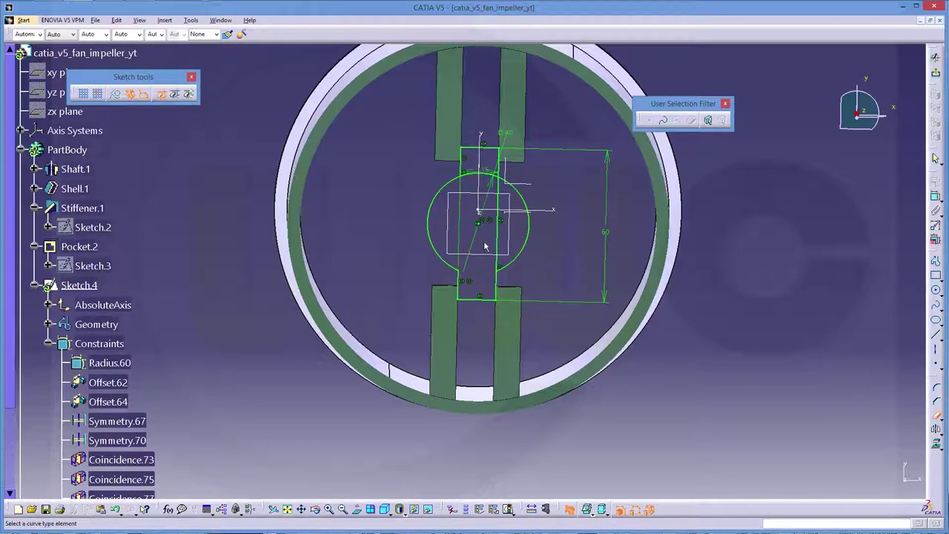
pyautogui.click(500, 236)
pyautogui.click(469, 174)
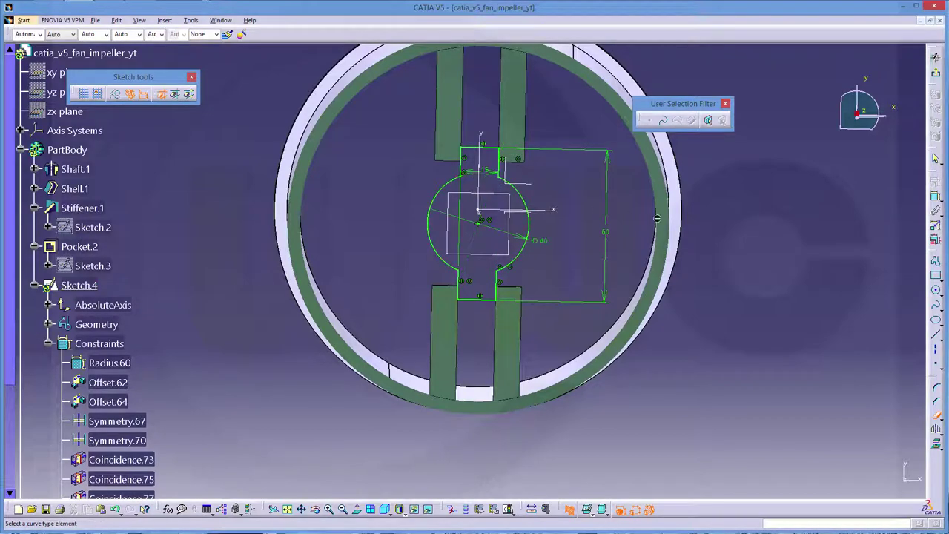
pyautogui.click(935, 72)
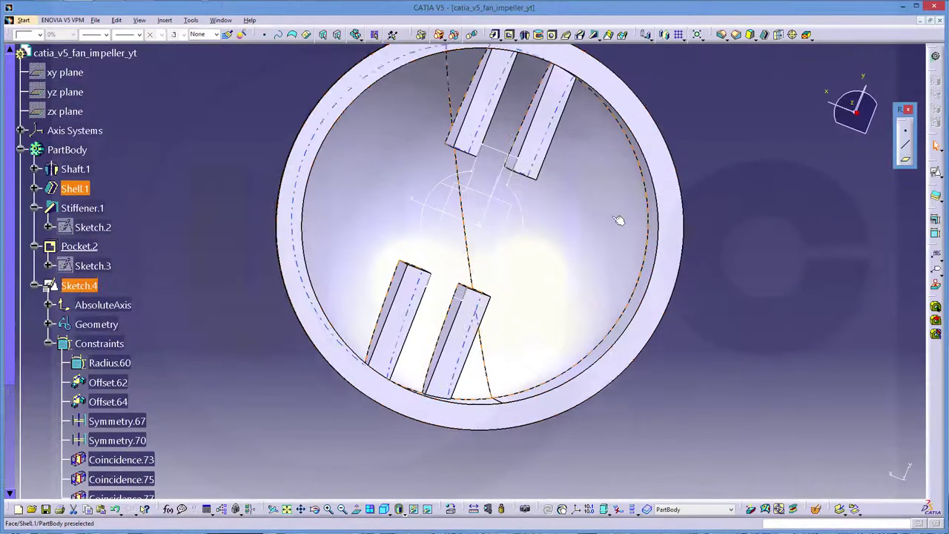
# Pocket Sketch.4 up to last, cutting a keyed shaft hole through the dome.
pyautogui.moveTo(619, 216); pyautogui.dragTo(558, 220, button='middle')
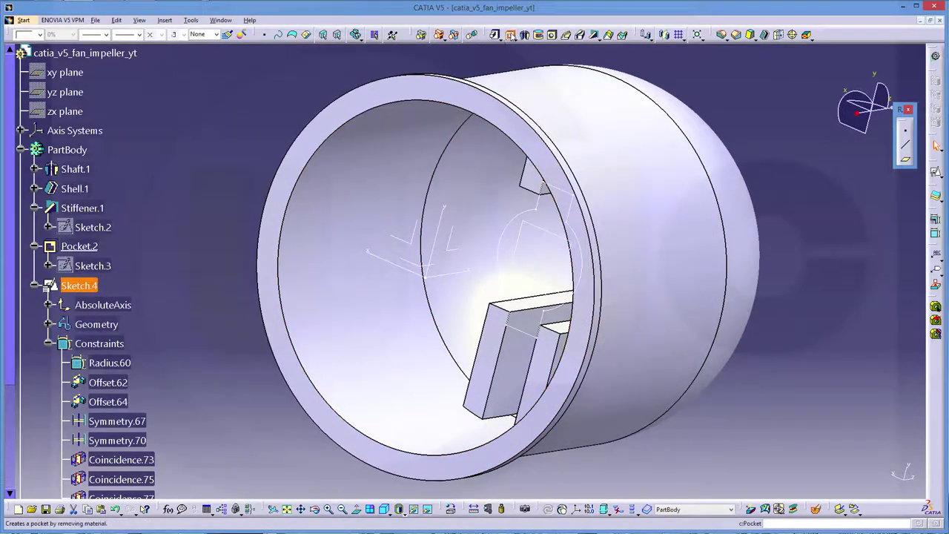
pyautogui.click(511, 35)
pyautogui.moveTo(480, 257); pyautogui.dragTo(520, 289, button='middle')
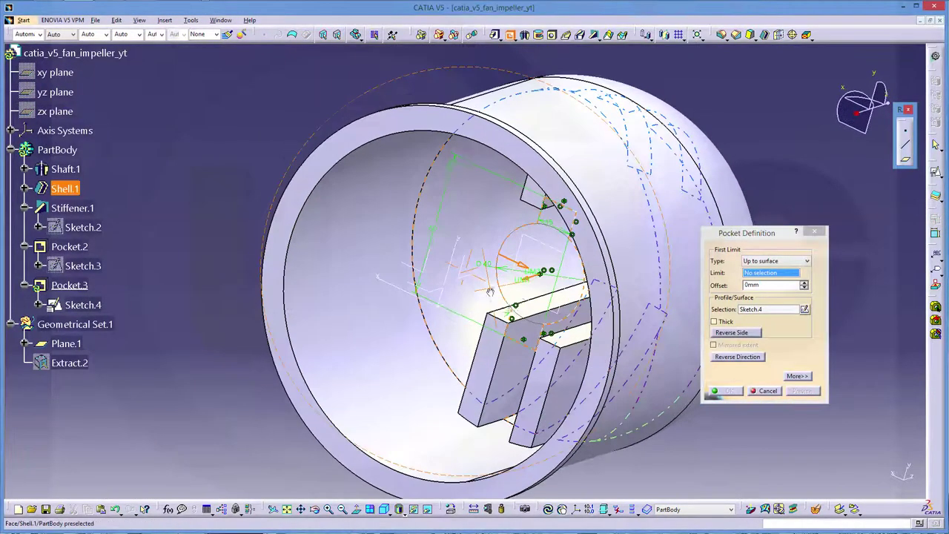
pyautogui.click(808, 261)
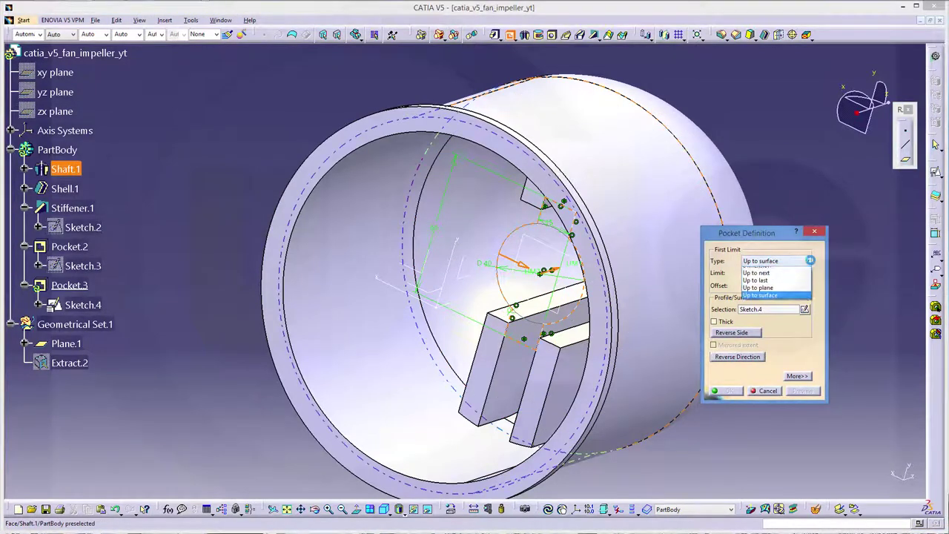
pyautogui.click(783, 286)
pyautogui.click(731, 393)
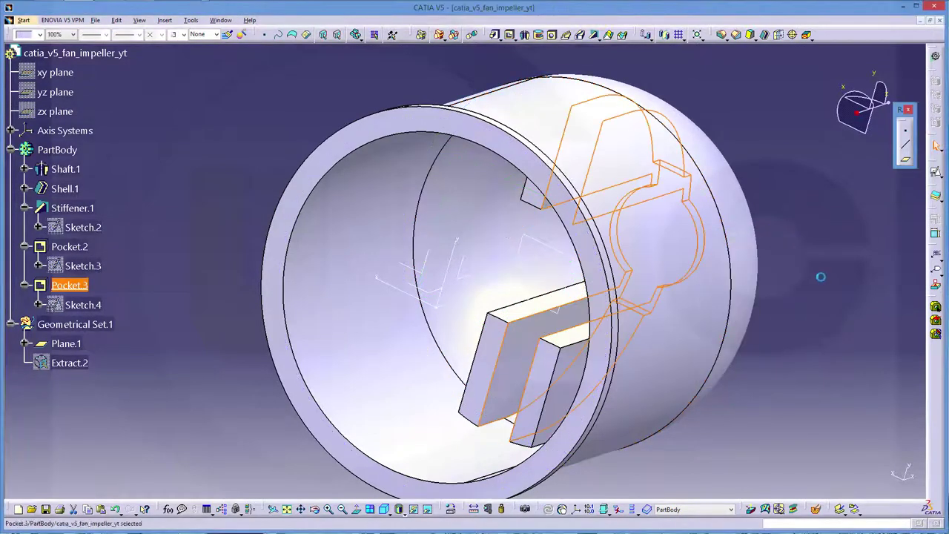
pyautogui.moveTo(635, 232)
pyautogui.mouseDown(button='middle')
pyautogui.moveTo(694, 277)
pyautogui.moveTo(676, 311)
pyautogui.moveTo(586, 300)
pyautogui.moveTo(698, 302)
pyautogui.mouseUp(button='middle')
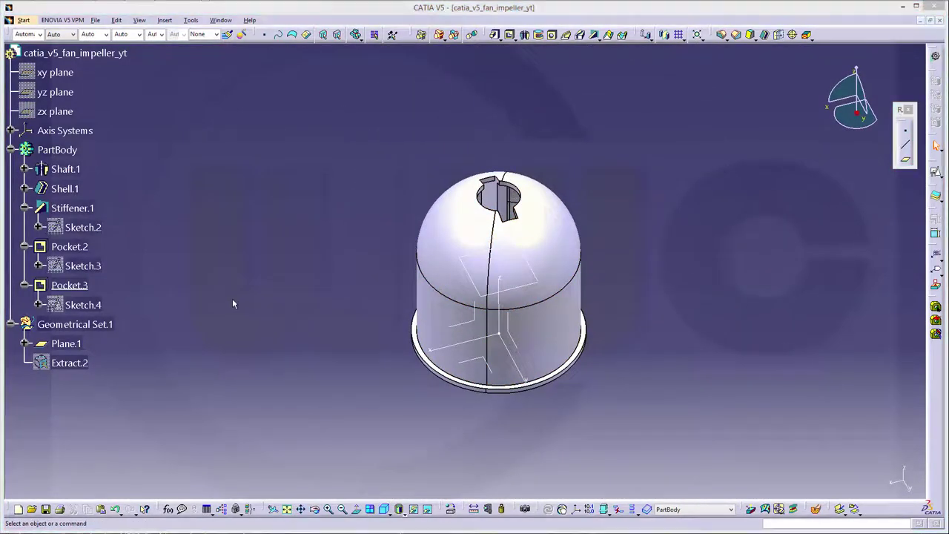
# Collapse the Pocket.2, Stiffener.1 and Pocket.3 tree branches.
pyautogui.click(25, 248)
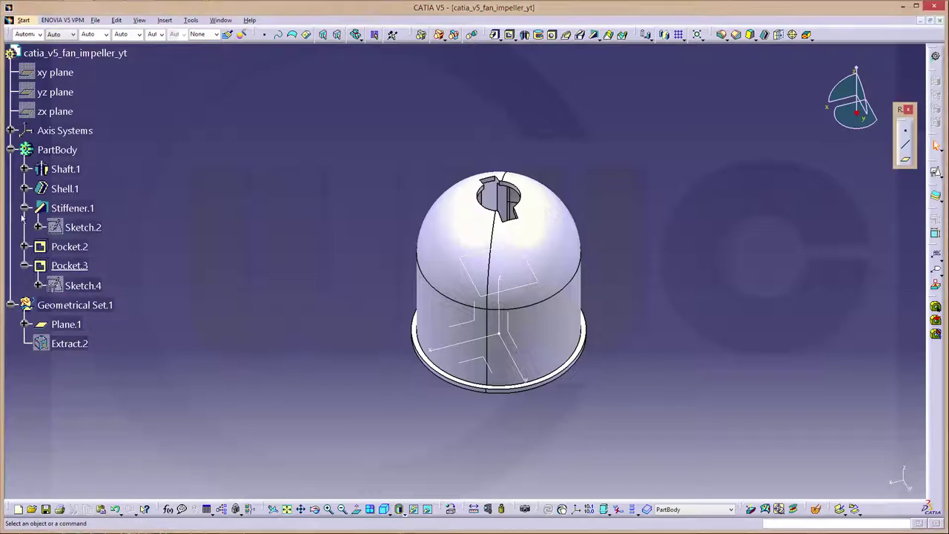
pyautogui.click(25, 208)
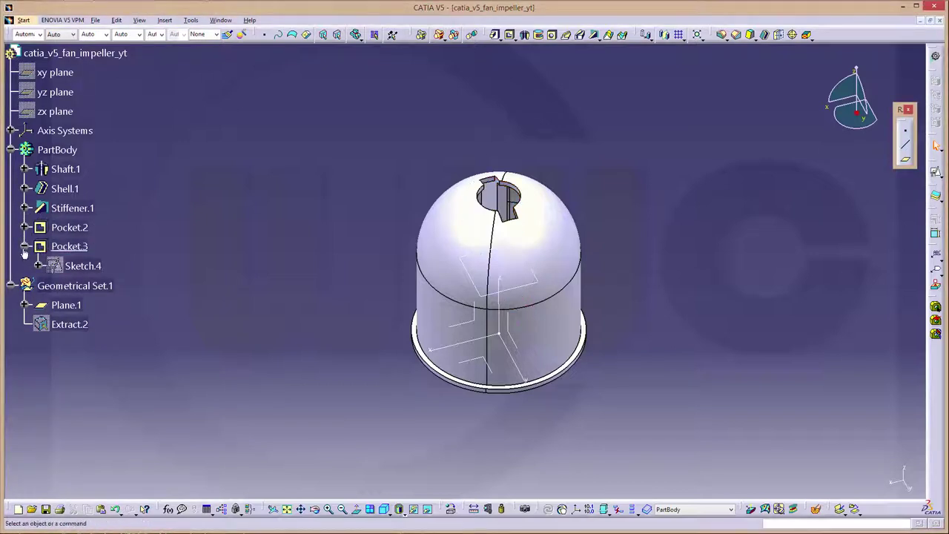
pyautogui.click(24, 247)
pyautogui.moveTo(303, 371)
pyautogui.mouseDown(button='middle')
pyautogui.moveTo(474, 233)
pyautogui.moveTo(209, 335)
pyautogui.mouseUp(button='middle')
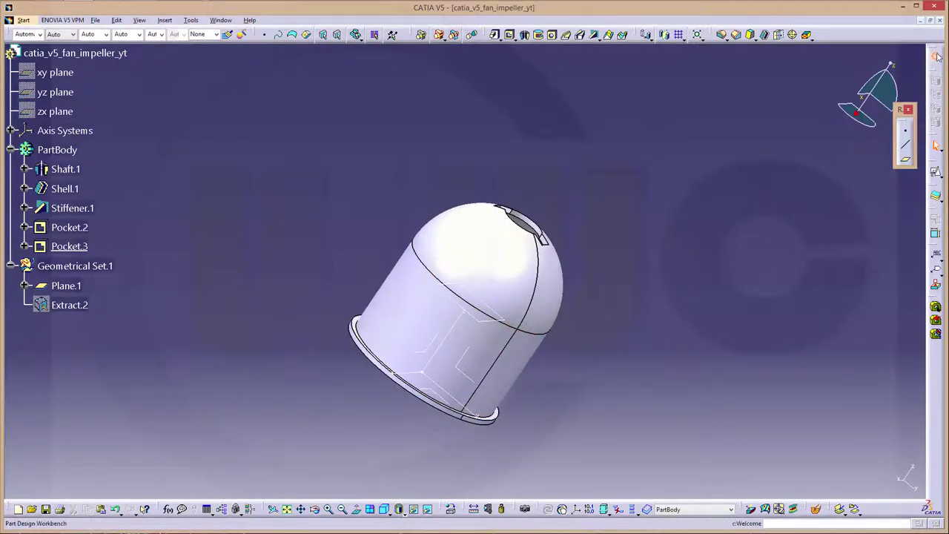
# Switch to Generative Shape Design and reorient the hub upright.
pyautogui.click(935, 56)
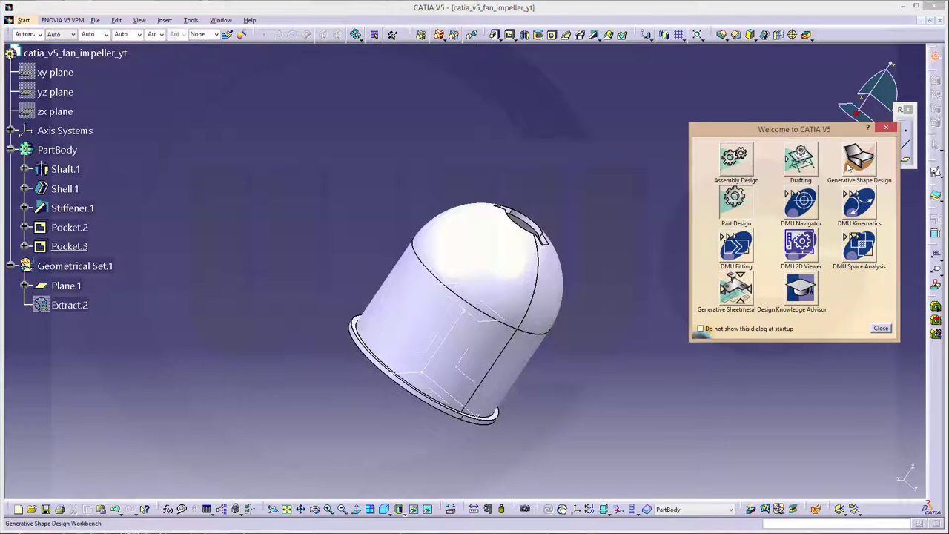
pyautogui.click(849, 168)
pyautogui.moveTo(740, 184)
pyautogui.mouseDown(button='middle')
pyautogui.moveTo(513, 181)
pyautogui.moveTo(552, 185)
pyautogui.moveTo(531, 190)
pyautogui.moveTo(545, 171)
pyautogui.mouseUp(button='middle')
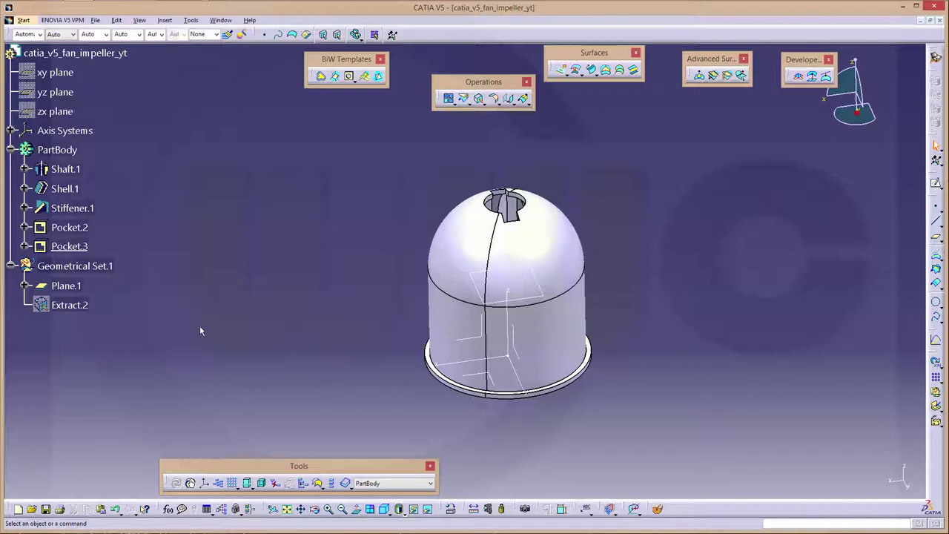
pyautogui.moveTo(296, 316); pyautogui.dragTo(353, 297, button='middle')
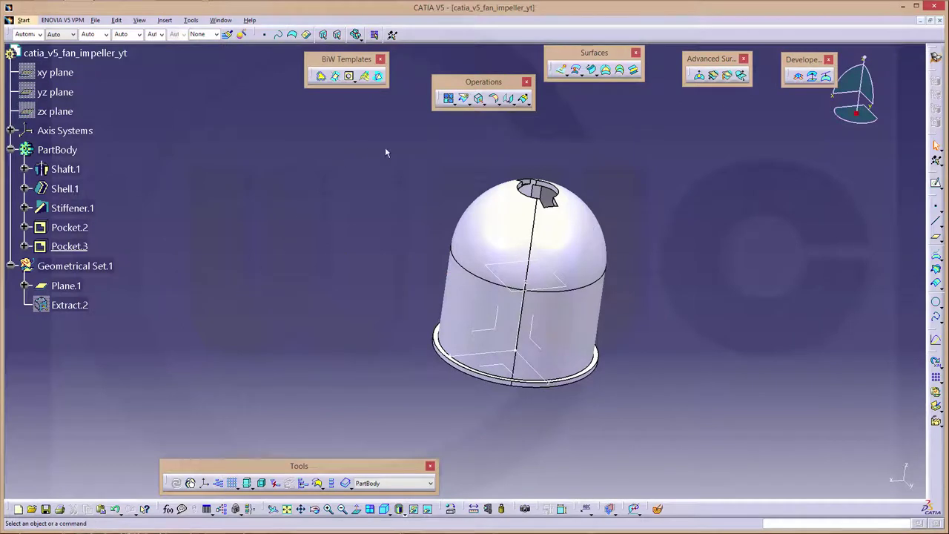
# Extract the hub's dome face as Extract.3 with tangent-continuity propagation.
pyautogui.click(480, 99)
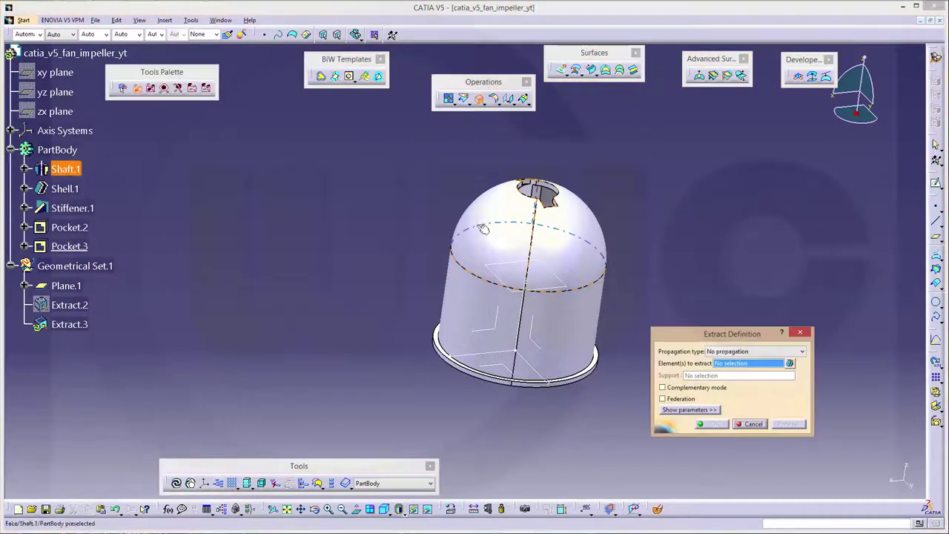
pyautogui.click(802, 351)
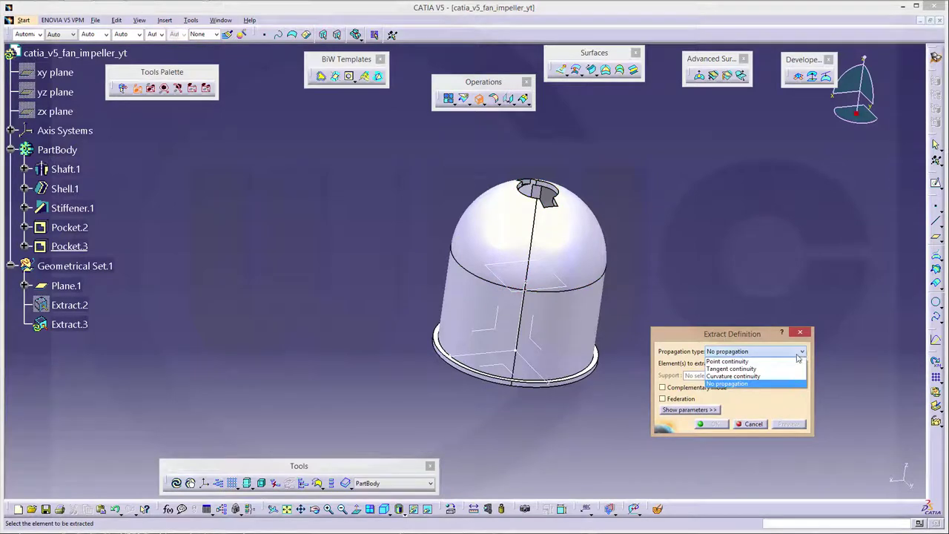
pyautogui.click(742, 368)
pyautogui.click(482, 211)
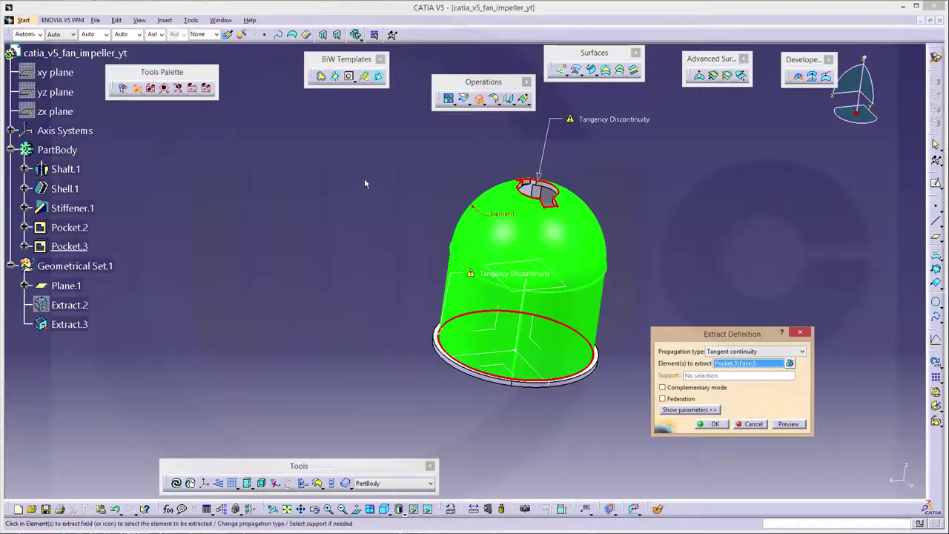
pyautogui.click(712, 424)
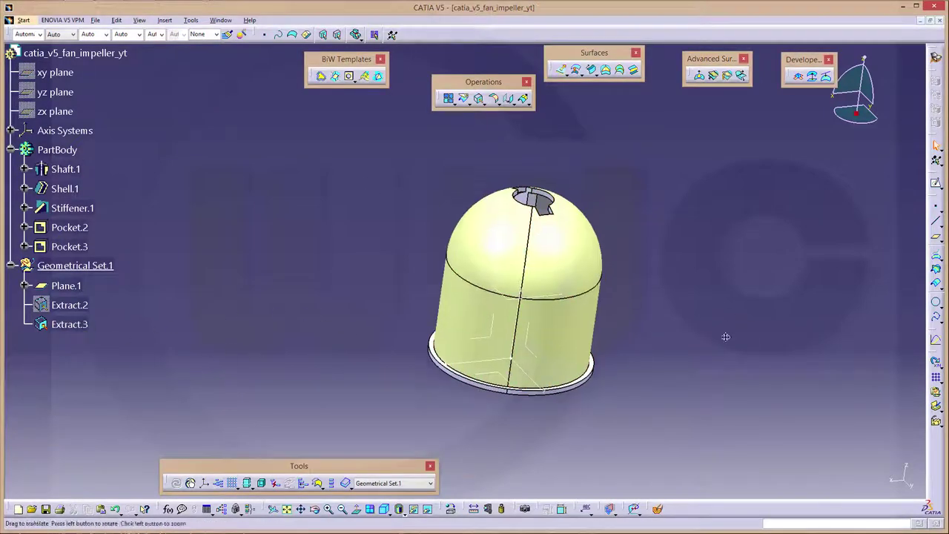
pyautogui.moveTo(635, 297); pyautogui.dragTo(681, 296, button='middle')
pyautogui.moveTo(322, 233)
pyautogui.mouseDown(button='middle')
pyautogui.moveTo(369, 290)
pyautogui.moveTo(390, 288)
pyautogui.moveTo(370, 318)
pyautogui.moveTo(370, 262)
pyautogui.moveTo(344, 346)
pyautogui.moveTo(356, 381)
pyautogui.mouseUp(button='middle')
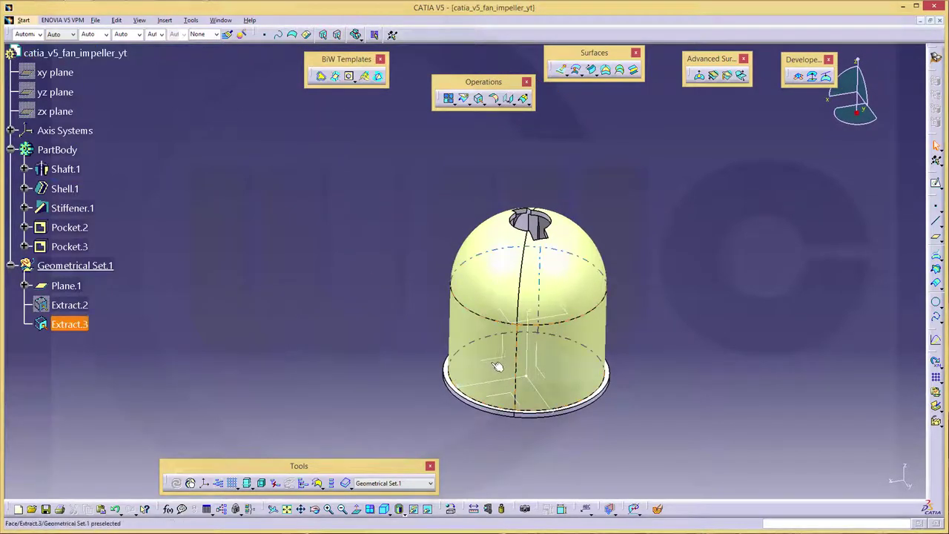
# Create Sketch.5 as a positioned sketch and cut the part by the sketch plane.
pyautogui.click(833, 328)
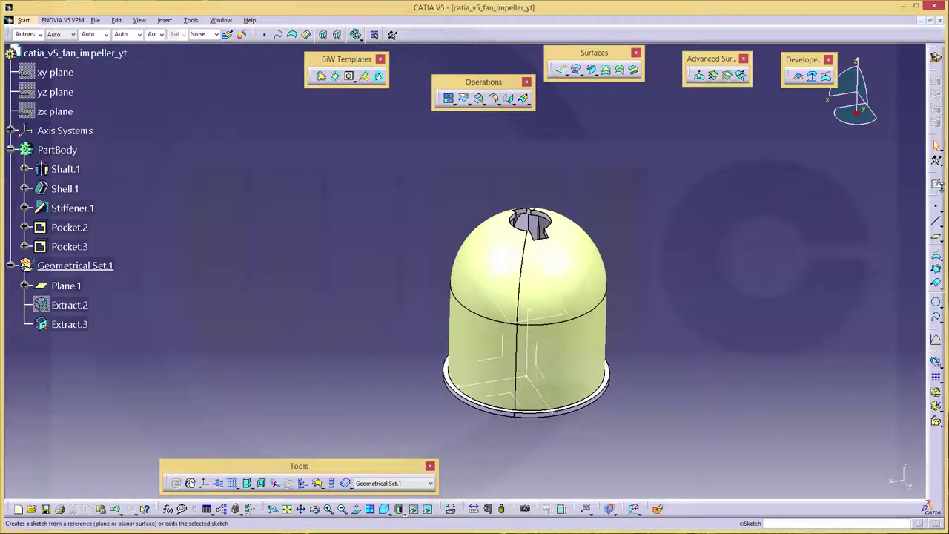
pyautogui.click(939, 192)
pyautogui.click(938, 196)
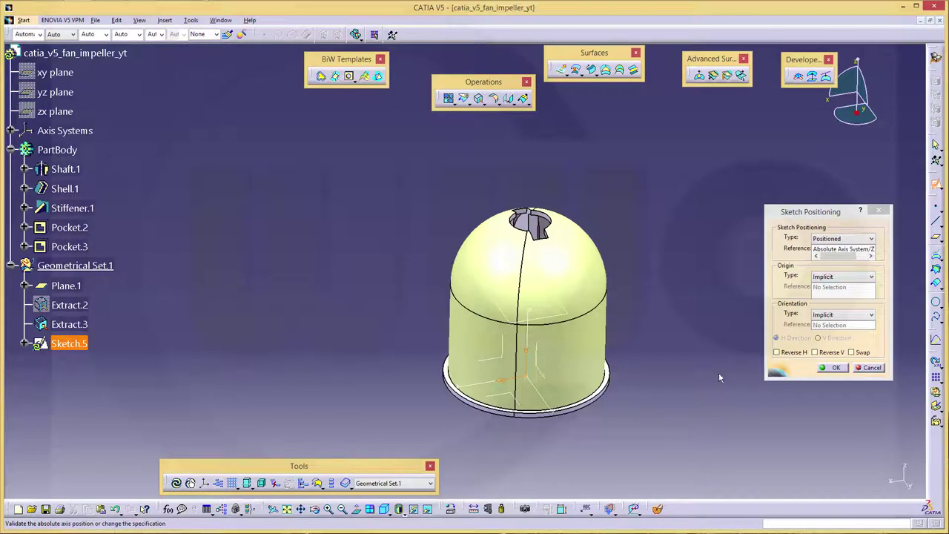
pyautogui.click(851, 353)
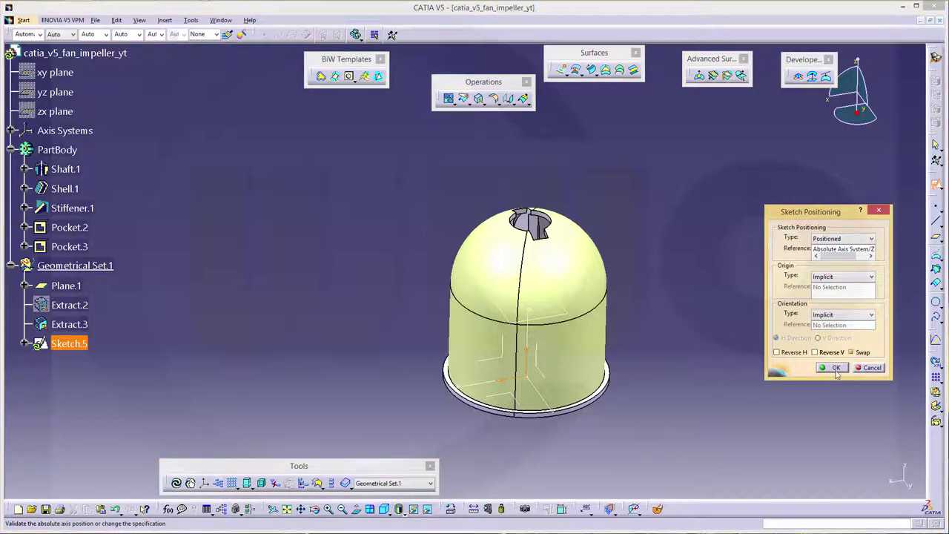
pyautogui.click(835, 368)
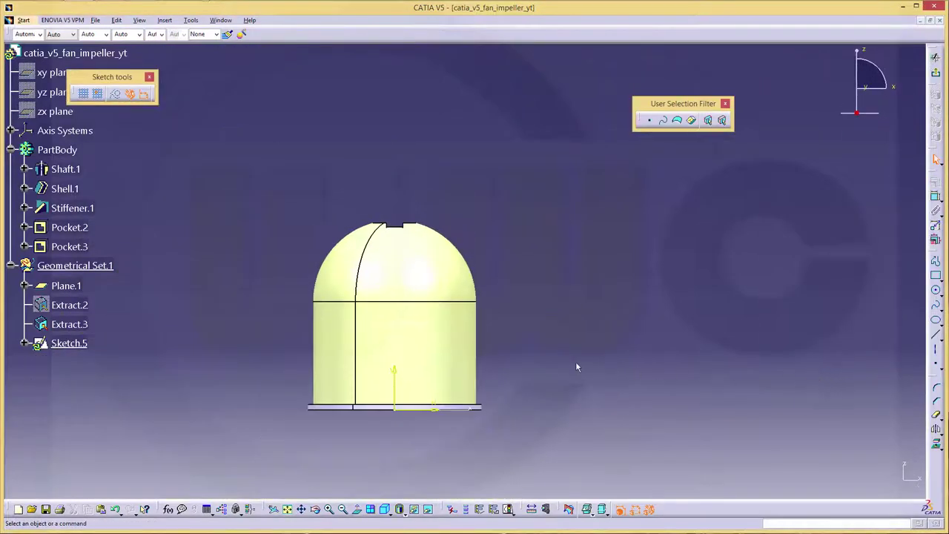
pyautogui.moveTo(452, 425); pyautogui.dragTo(387, 353)
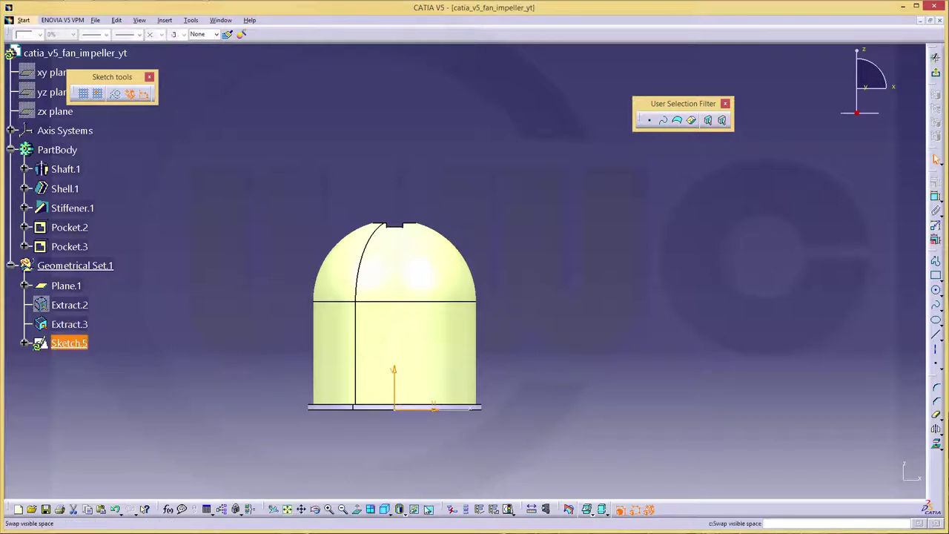
pyautogui.click(535, 430)
pyautogui.moveTo(619, 396); pyautogui.dragTo(703, 363, button='middle')
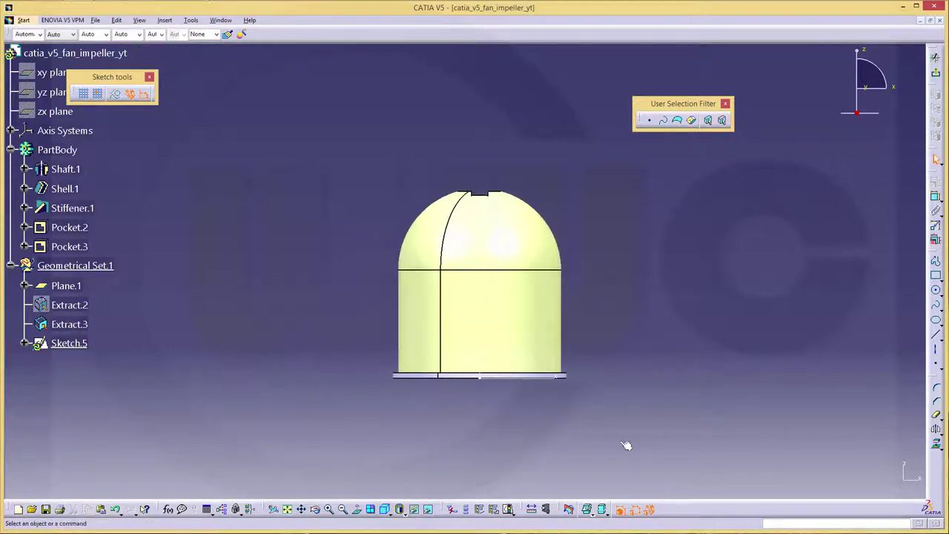
pyautogui.click(567, 509)
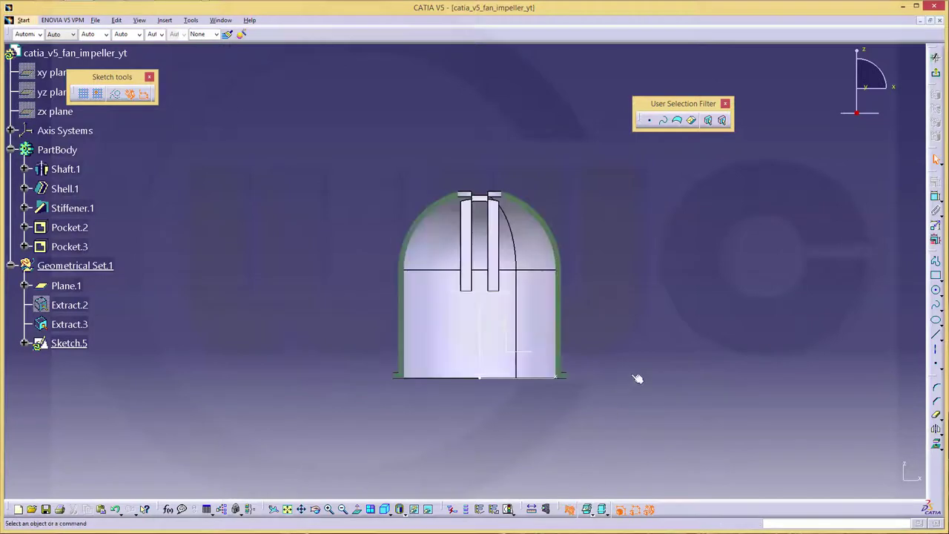
pyautogui.moveTo(642, 378); pyautogui.dragTo(809, 316, button='middle')
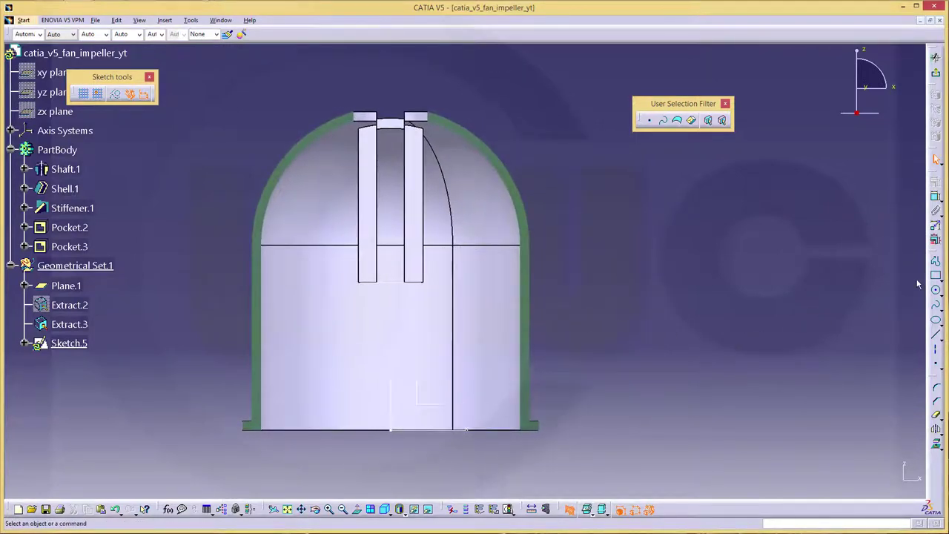
# Draw an inclined line flowing into a tangent arc across the hub, removing the trailing line.
pyautogui.click(936, 267)
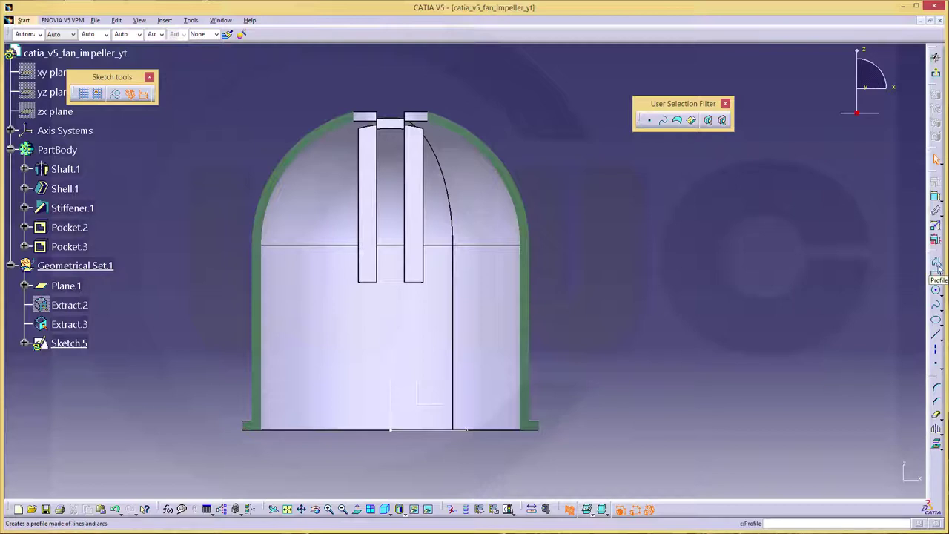
pyautogui.click(936, 265)
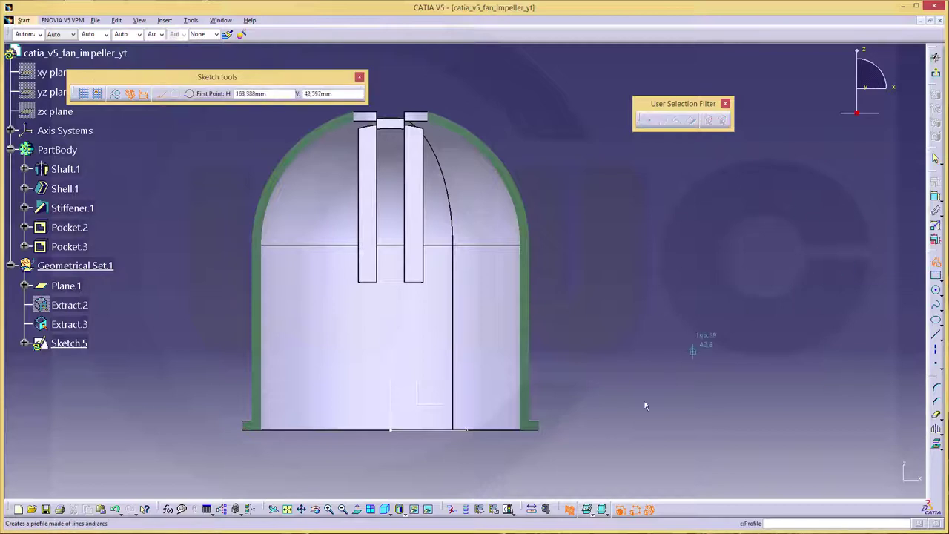
pyautogui.click(365, 453)
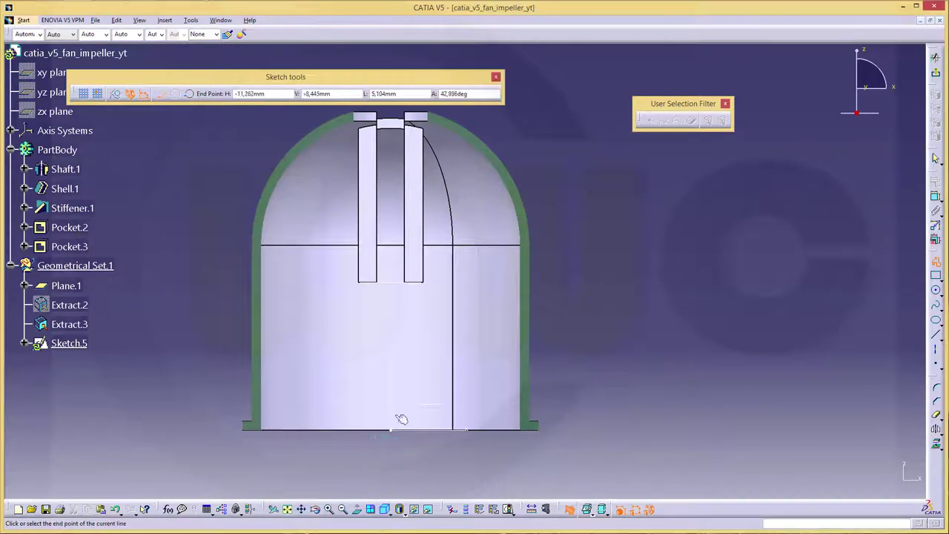
pyautogui.click(437, 278)
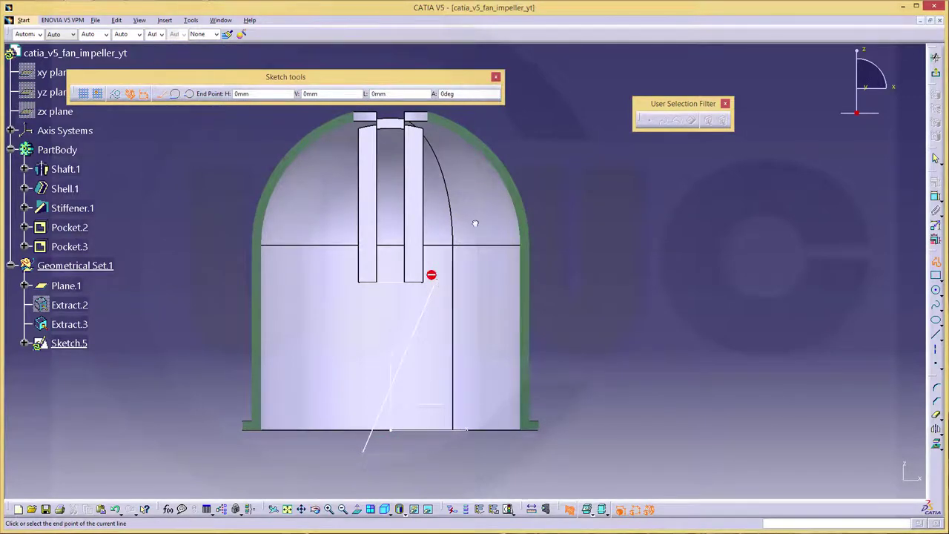
pyautogui.moveTo(499, 215); pyautogui.dragTo(588, 227)
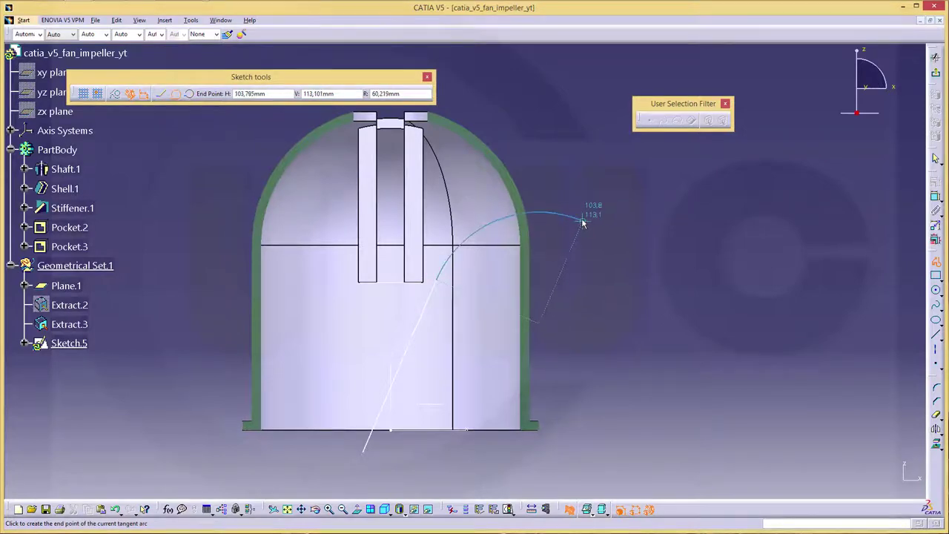
pyautogui.click(583, 222)
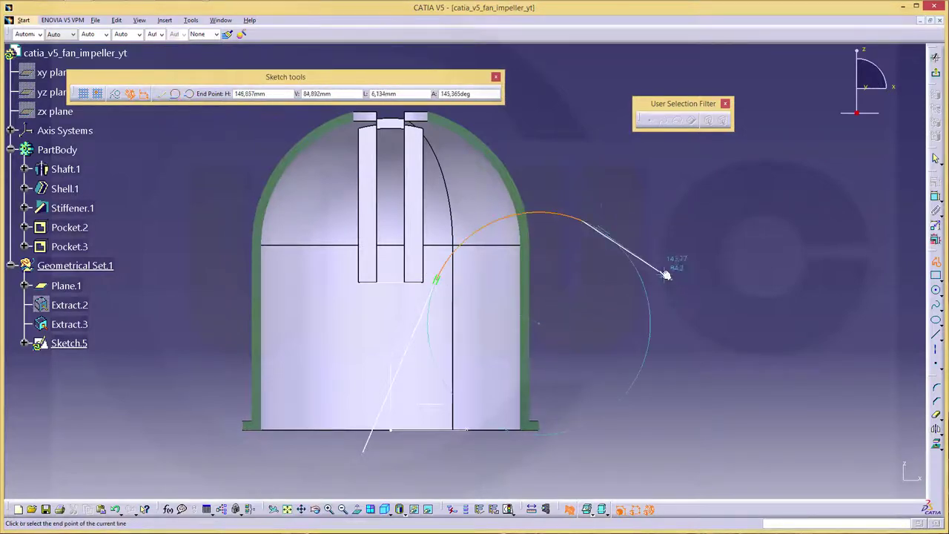
pyautogui.doubleClick(671, 279)
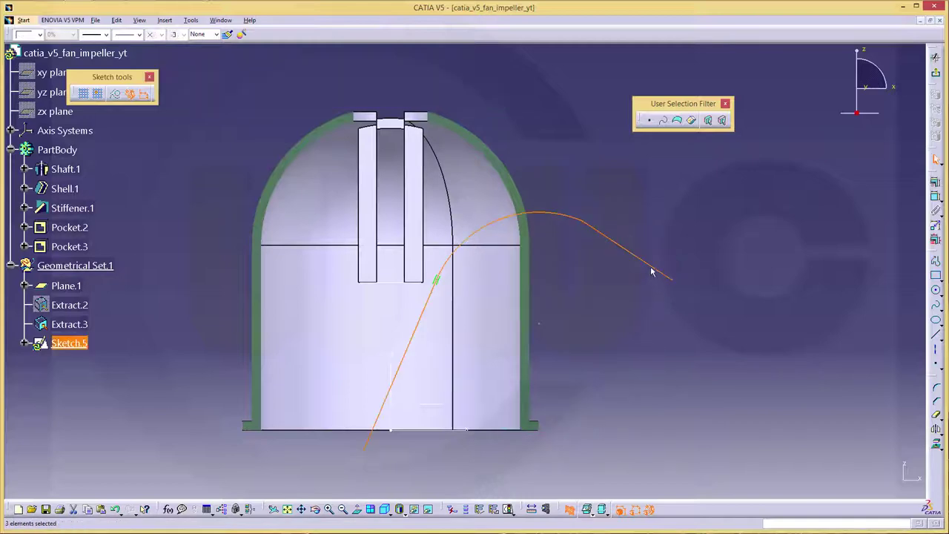
pyautogui.click(708, 281)
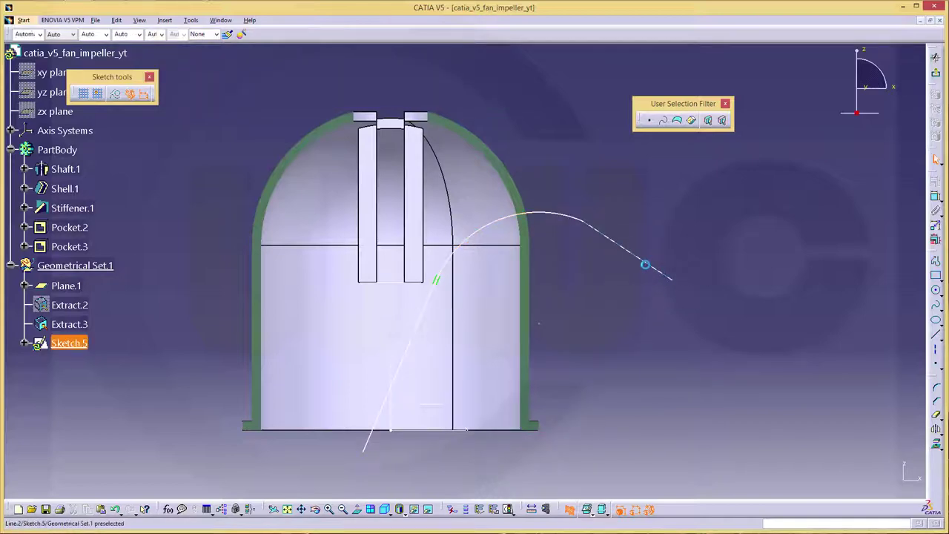
pyautogui.click(645, 265)
pyautogui.press('Delete')
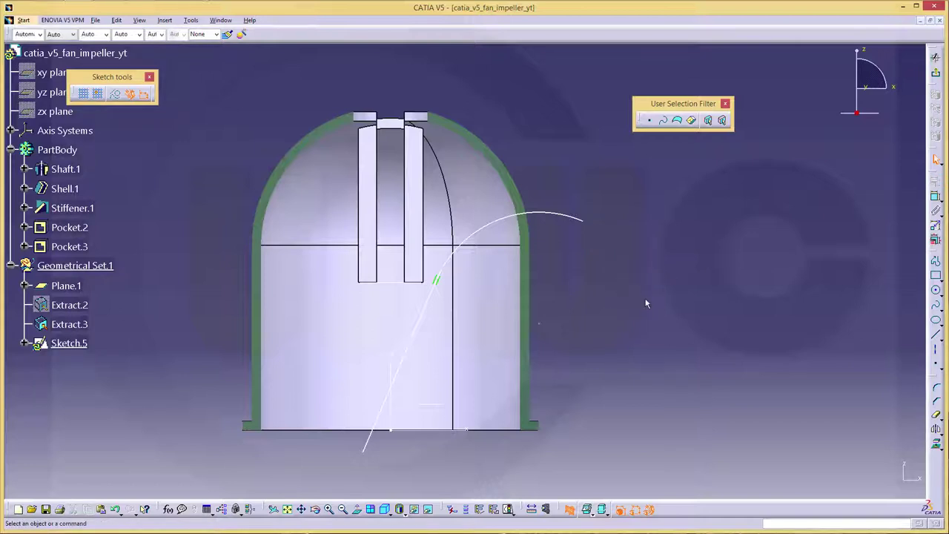
# Make the slanted line's base coincide with the horizontal axis and set its angle to 95°.
pyautogui.click(937, 198)
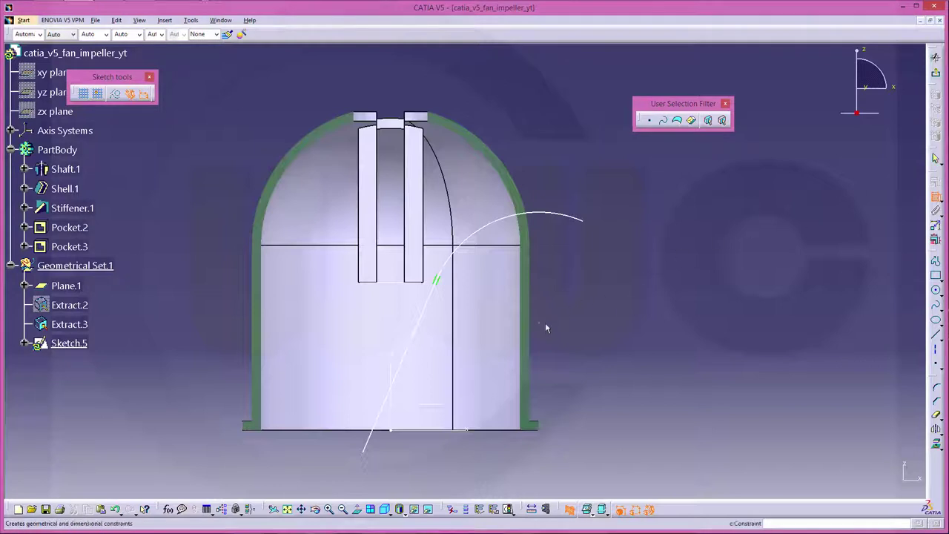
pyautogui.click(367, 454)
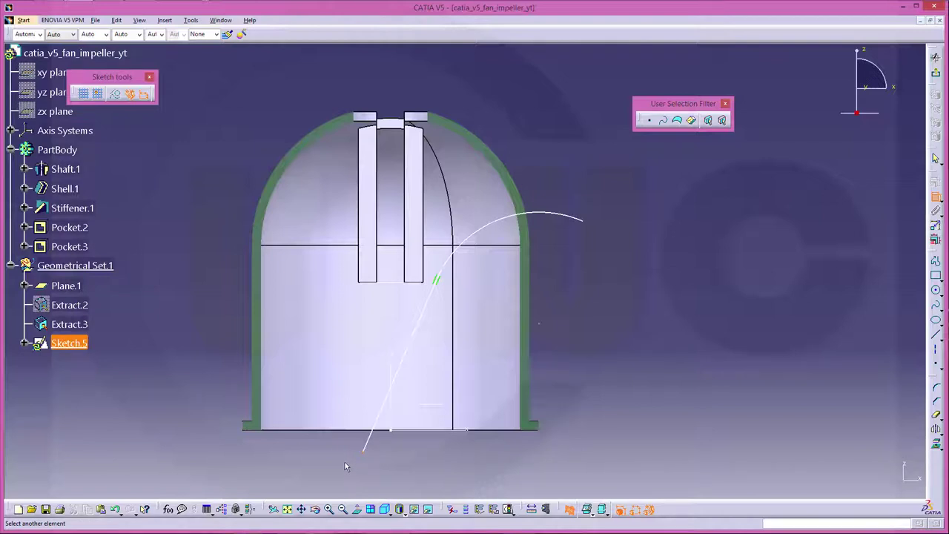
pyautogui.click(470, 431)
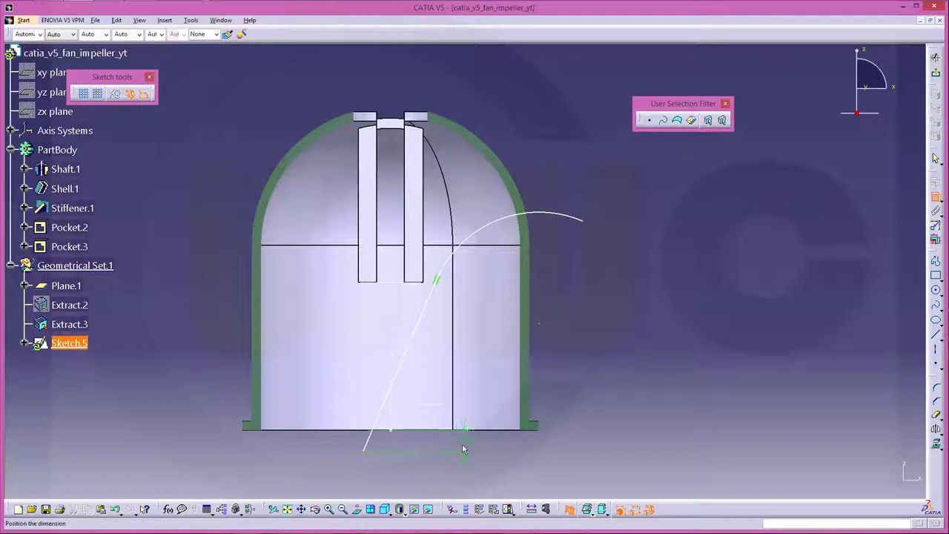
pyautogui.rightClick(465, 446)
pyautogui.click(498, 490)
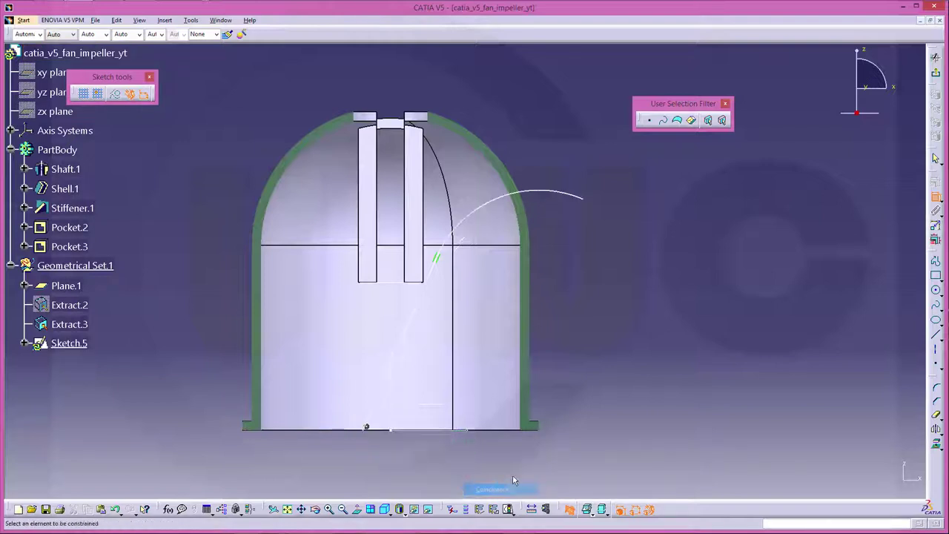
pyautogui.click(380, 400)
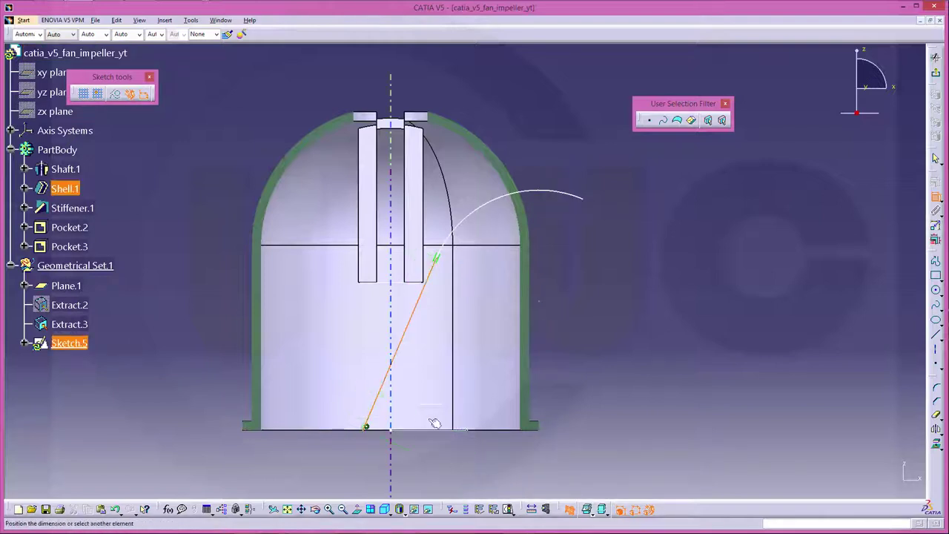
pyautogui.click(470, 431)
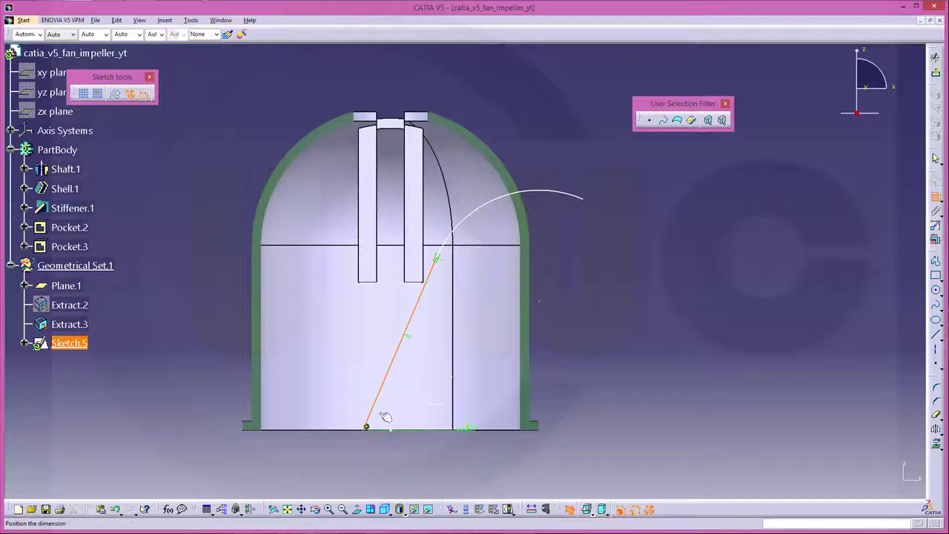
pyautogui.click(341, 410)
pyautogui.doubleClick(348, 409)
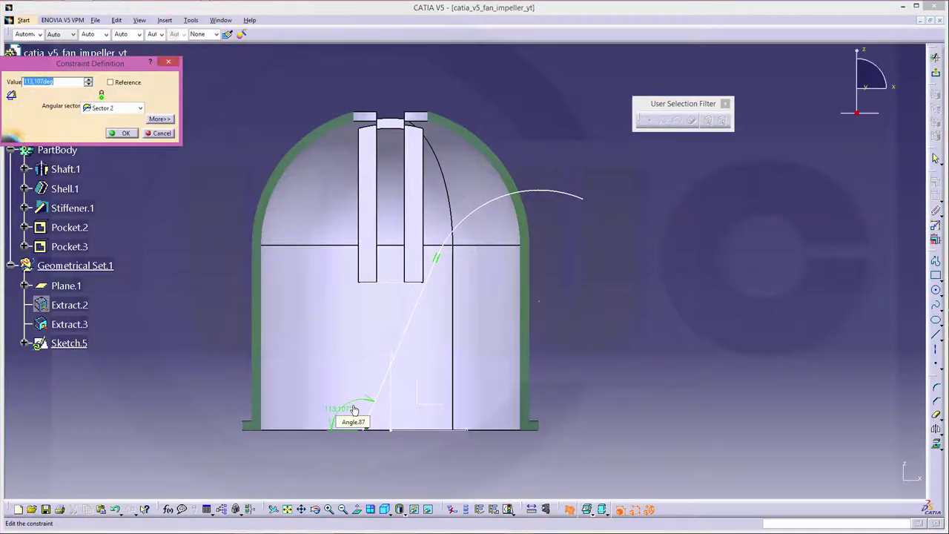
pyautogui.write('95')
pyautogui.press('Return')
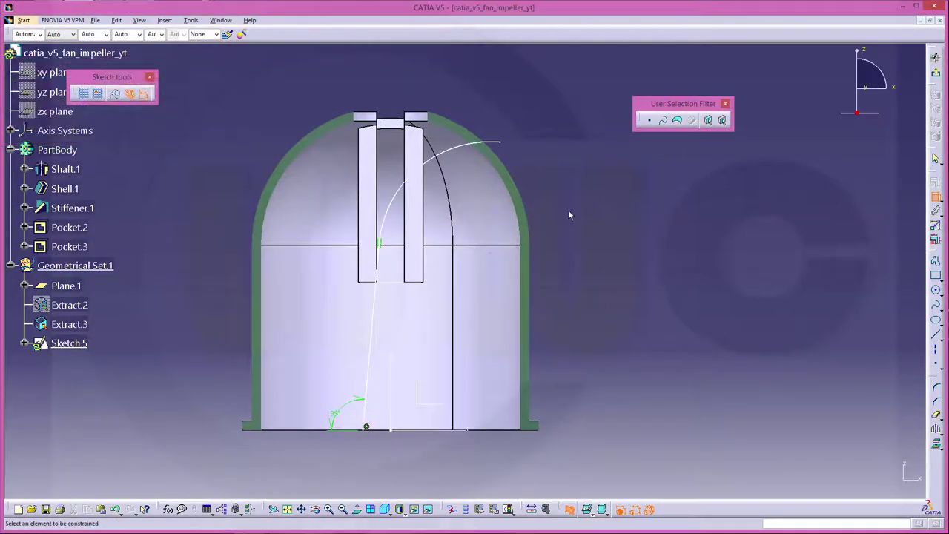
# Dimension the arc radius to 30.
pyautogui.click(457, 151)
pyautogui.click(486, 97)
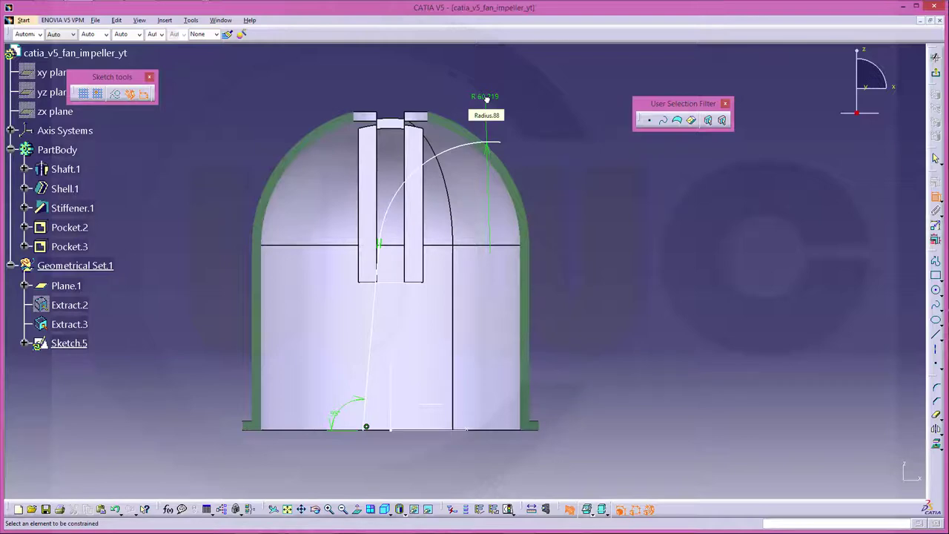
pyautogui.write('30')
pyautogui.press('Return')
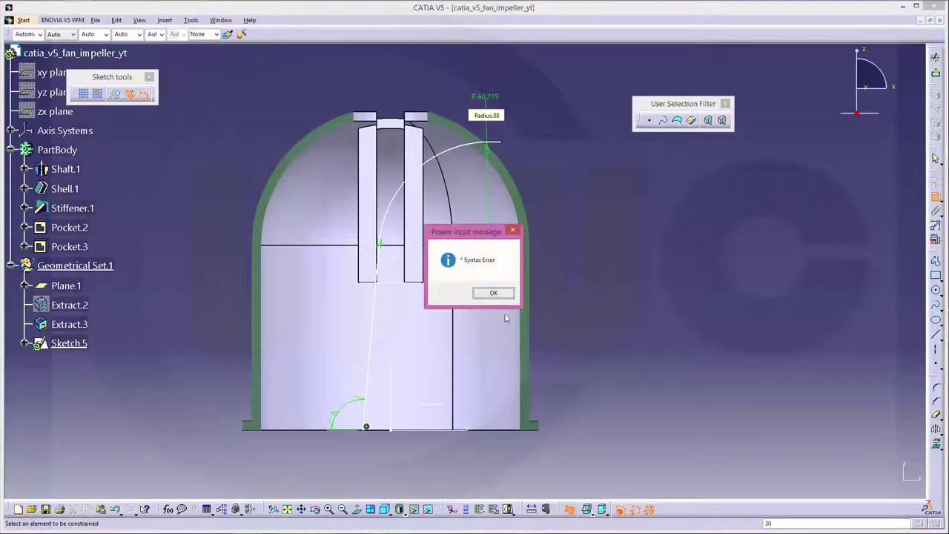
pyautogui.click(493, 293)
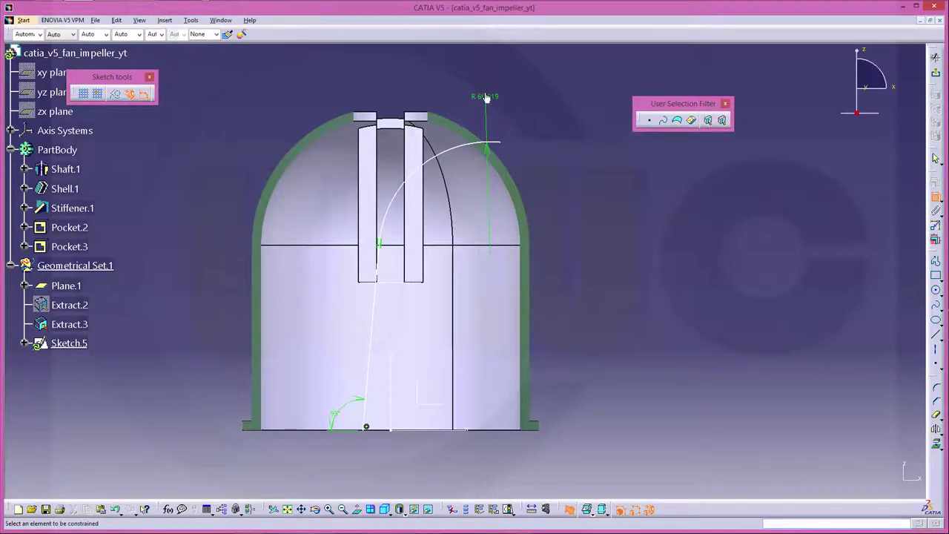
pyautogui.doubleClick(486, 97)
pyautogui.write('30mm')
pyautogui.press('Return')
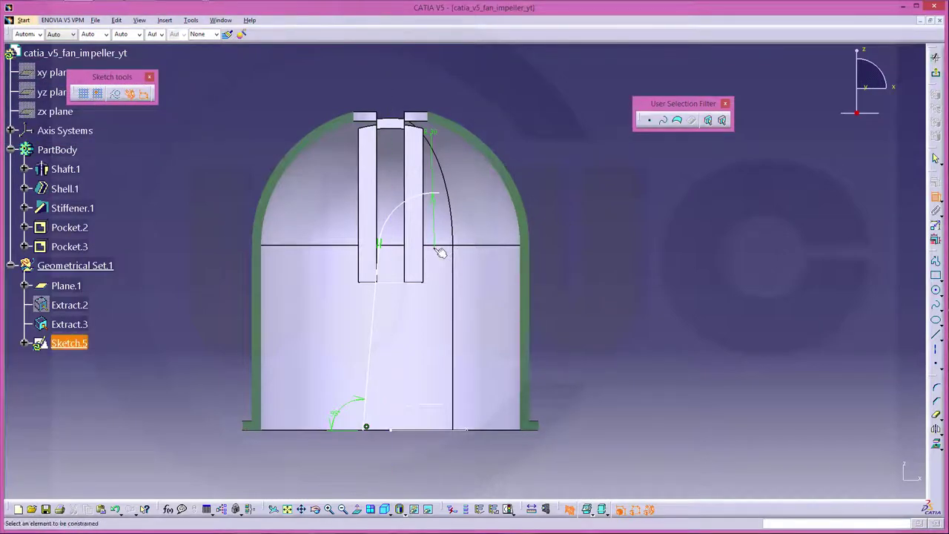
# Dimension the profile's height to 105.
pyautogui.click(416, 434)
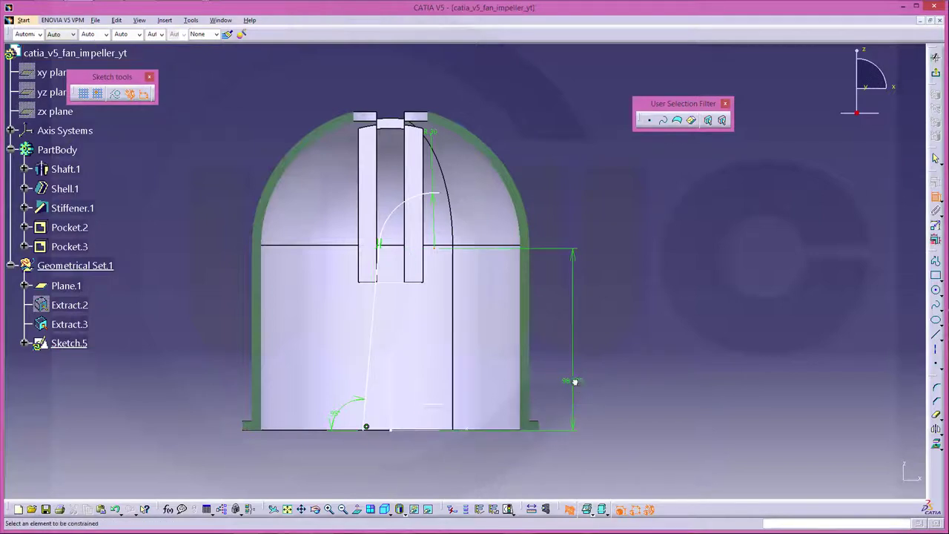
pyautogui.doubleClick(576, 385)
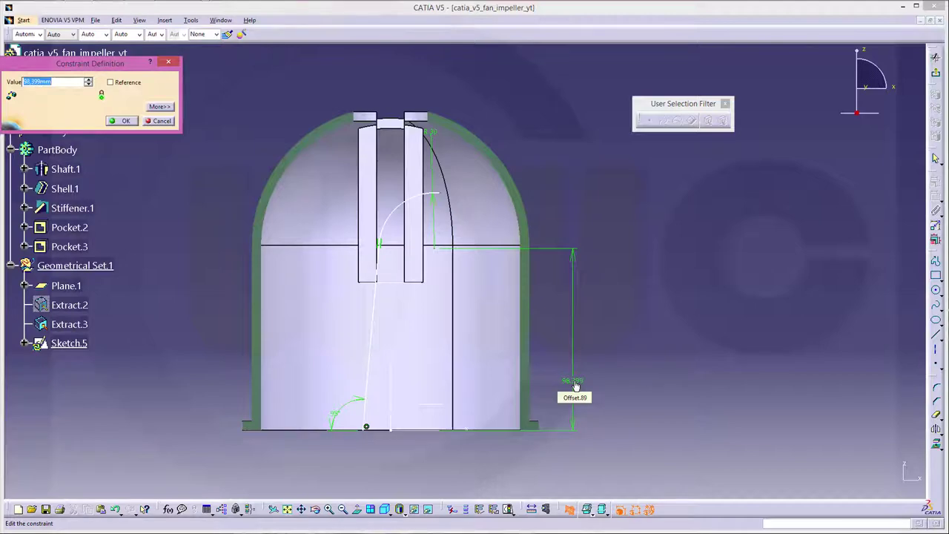
pyautogui.write('105')
pyautogui.press('Return')
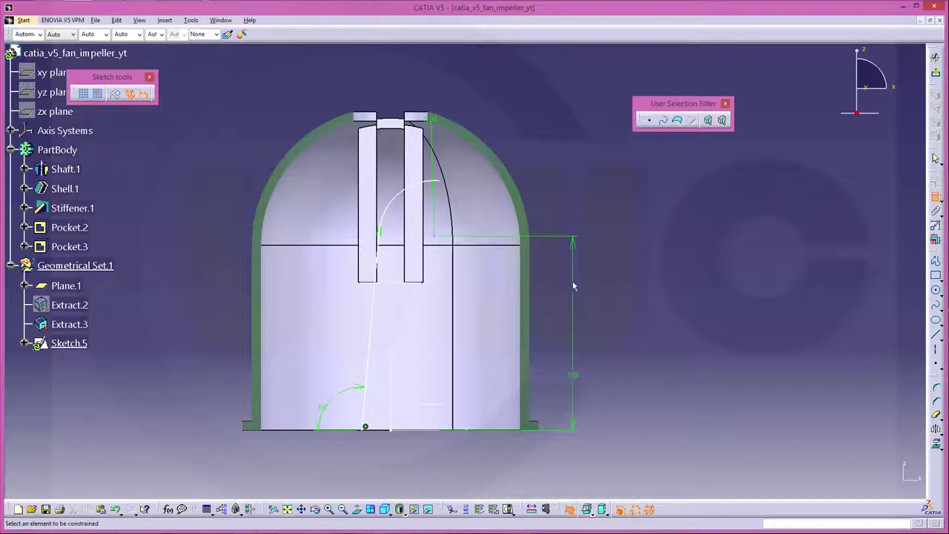
# Add a point on the slanted line dimensioned 100 above the base.
pyautogui.moveTo(603, 344)
pyautogui.mouseDown(button='middle')
pyautogui.moveTo(616, 321)
pyautogui.moveTo(796, 248)
pyautogui.mouseUp(button='middle')
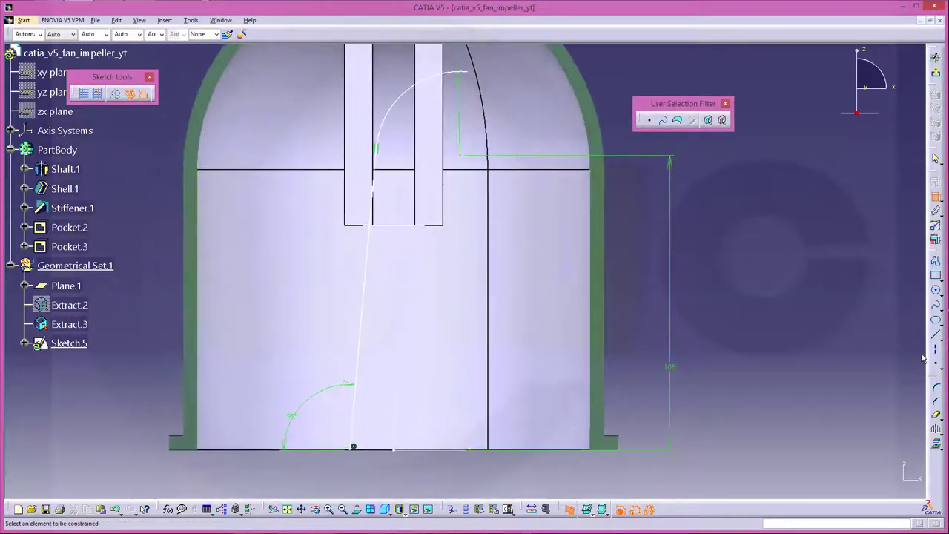
pyautogui.click(937, 368)
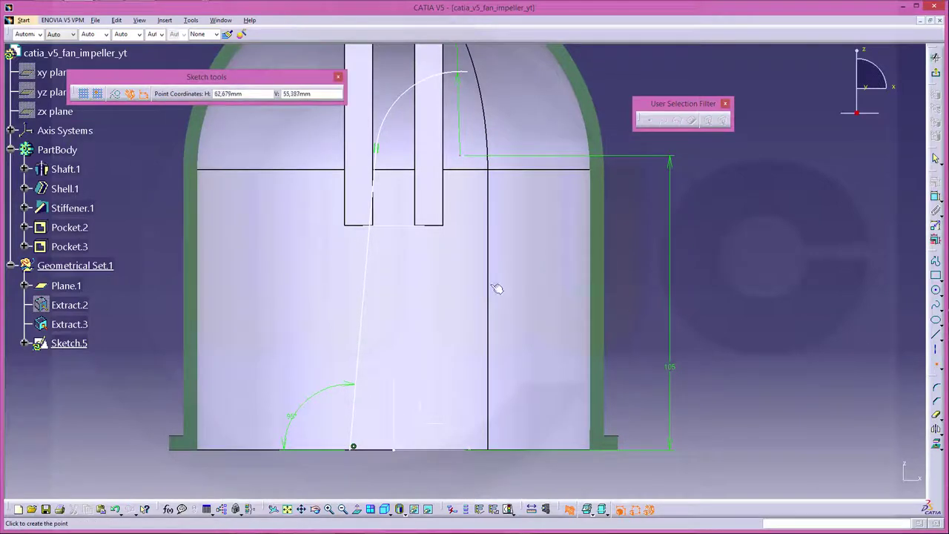
pyautogui.click(370, 253)
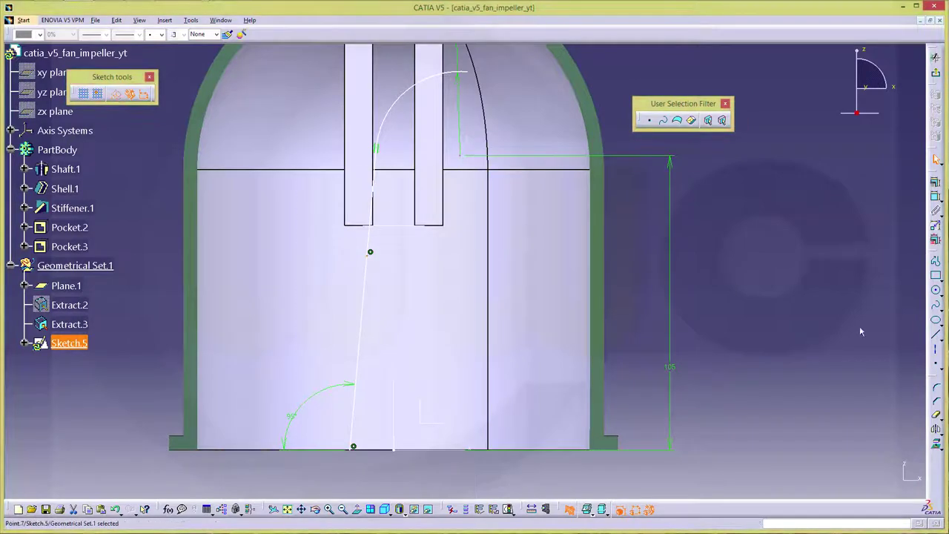
pyautogui.click(838, 308)
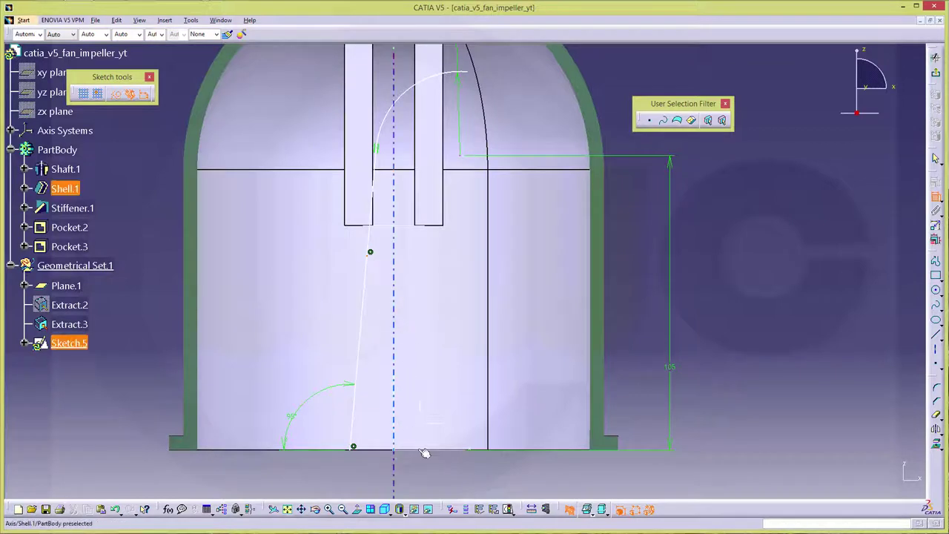
pyautogui.click(475, 453)
pyautogui.click(731, 387)
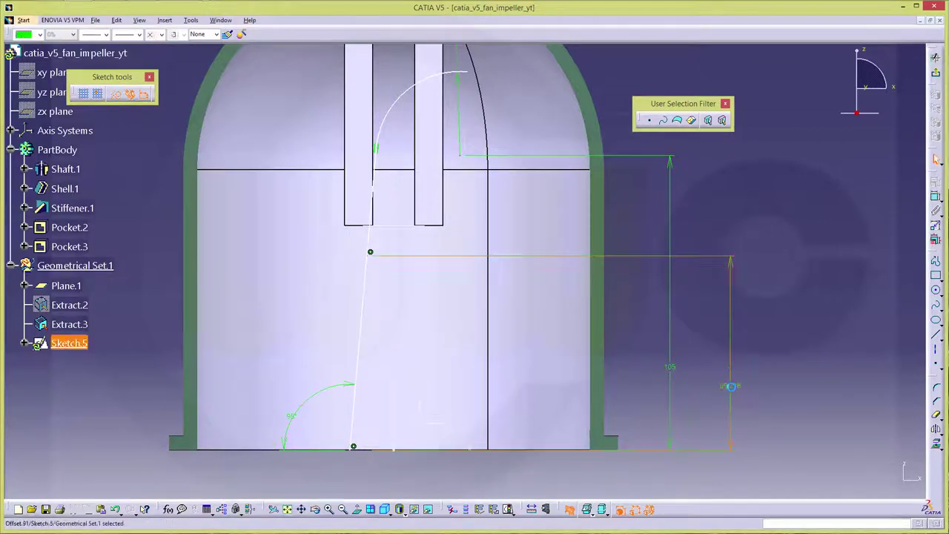
pyautogui.doubleClick(731, 386)
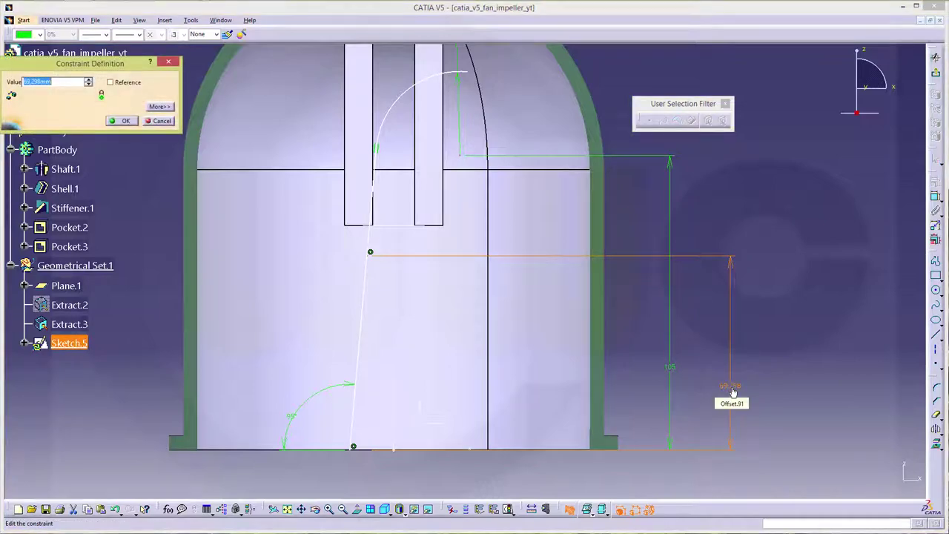
pyautogui.write('100')
pyautogui.press('Return')
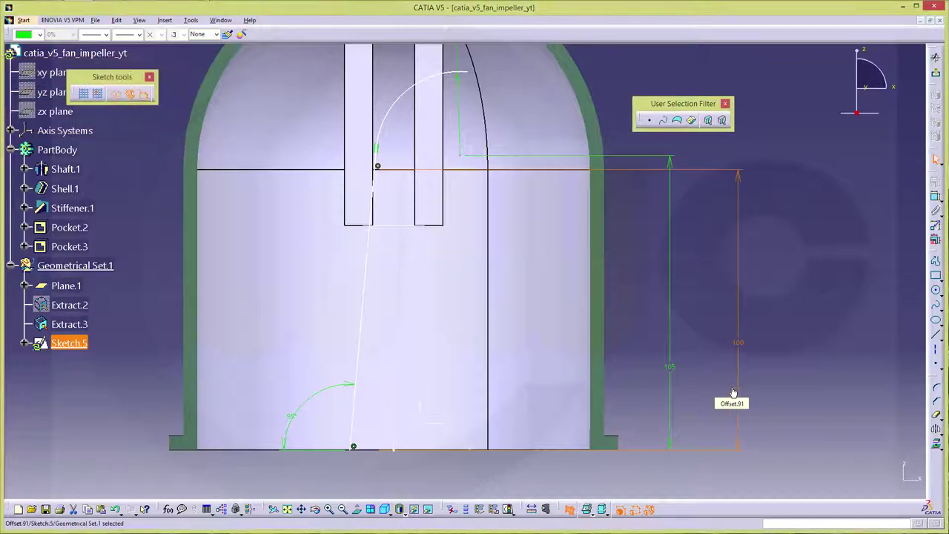
# Make the curve's end coincide with the line and exit to the 3D part.
pyautogui.keyDown('ctrl'); pyautogui.moveTo(400, 199); pyautogui.dragTo(399, 170, button='middle'); pyautogui.keyUp('ctrl')
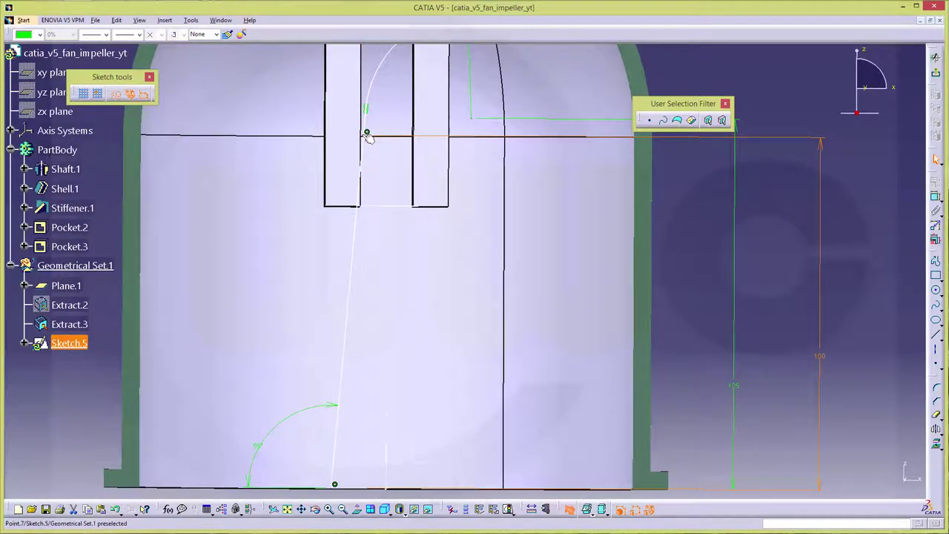
pyautogui.click(389, 415)
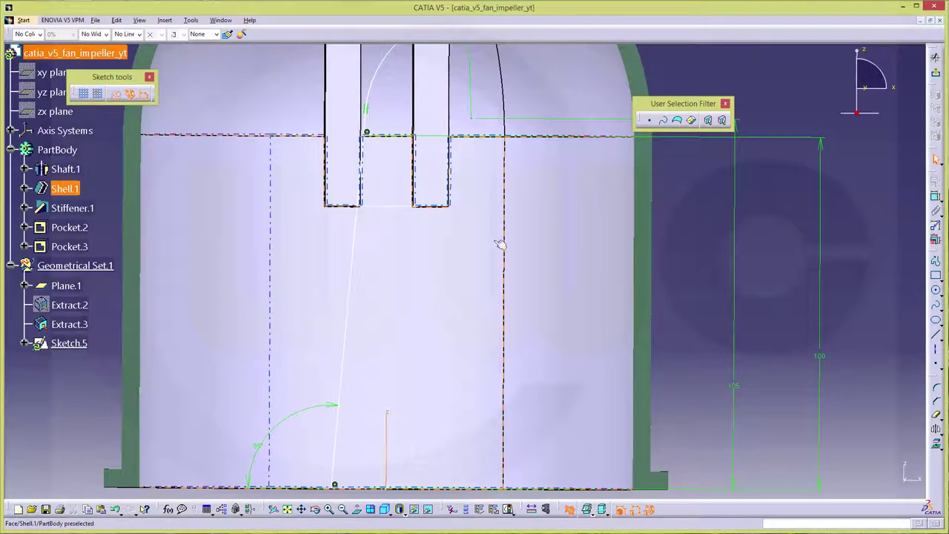
pyautogui.click(936, 159)
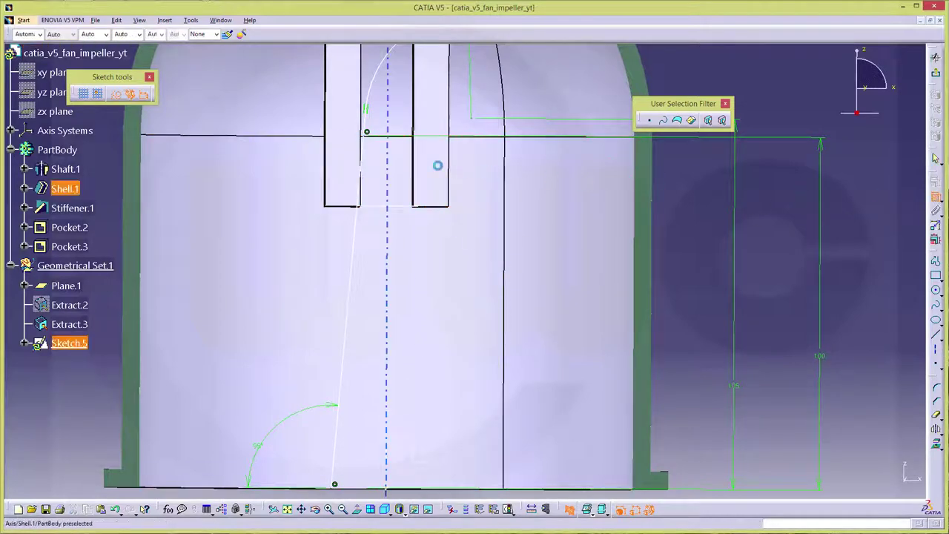
pyautogui.click(366, 133)
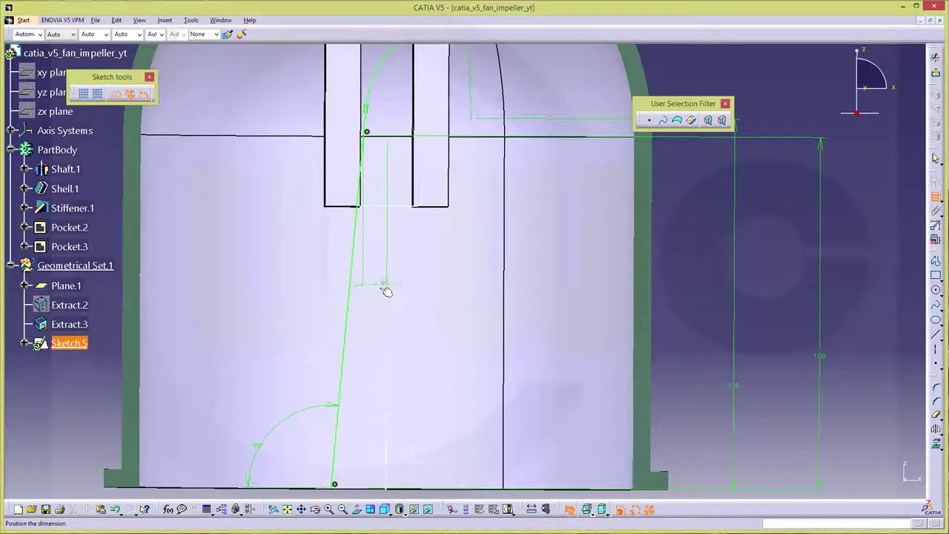
pyautogui.rightClick(383, 301)
pyautogui.click(414, 393)
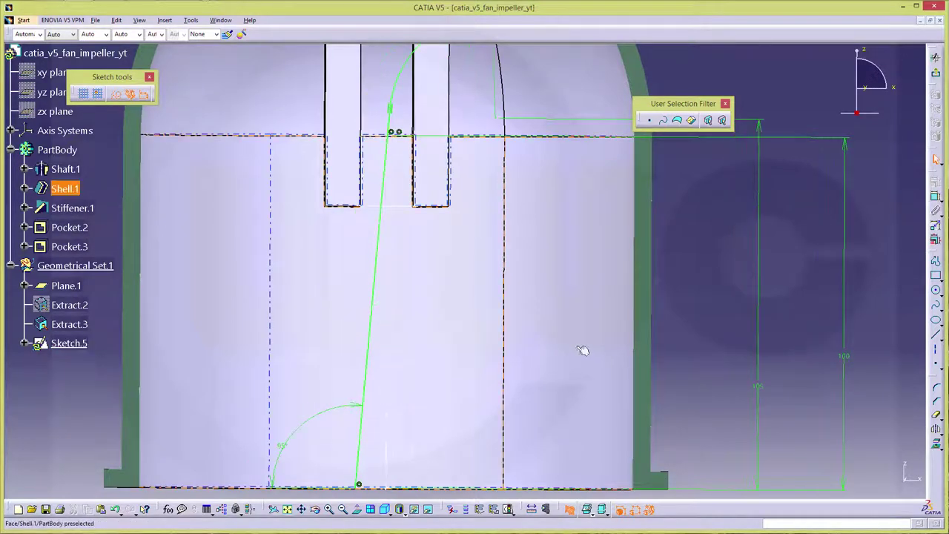
pyautogui.click(925, 94)
pyautogui.moveTo(794, 214)
pyautogui.mouseDown(button='middle')
pyautogui.moveTo(666, 341)
pyautogui.moveTo(505, 392)
pyautogui.moveTo(672, 273)
pyautogui.moveTo(375, 333)
pyautogui.moveTo(282, 313)
pyautogui.mouseUp(button='middle')
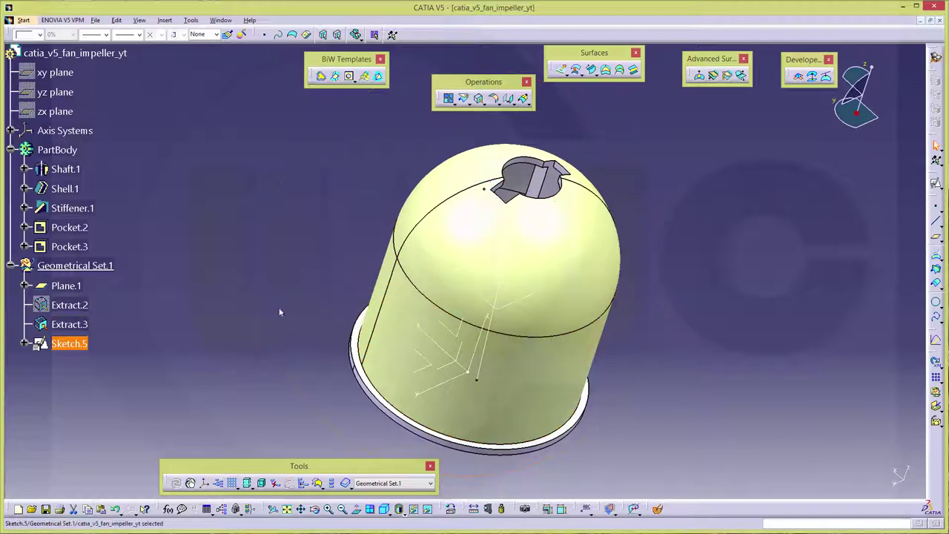
# Colour Sketch.5 magenta and give it a heavier line thickness.
pyautogui.click(71, 345)
pyautogui.click(39, 35)
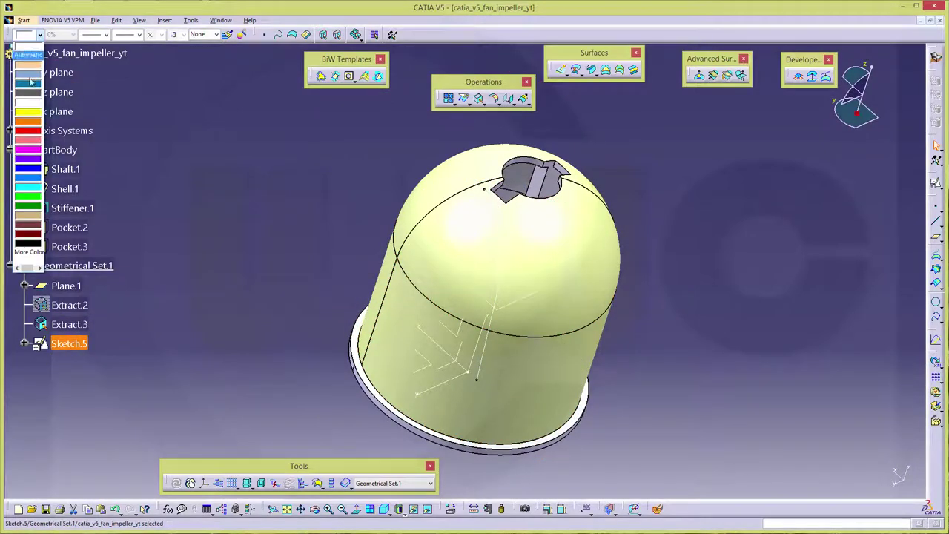
pyautogui.click(27, 152)
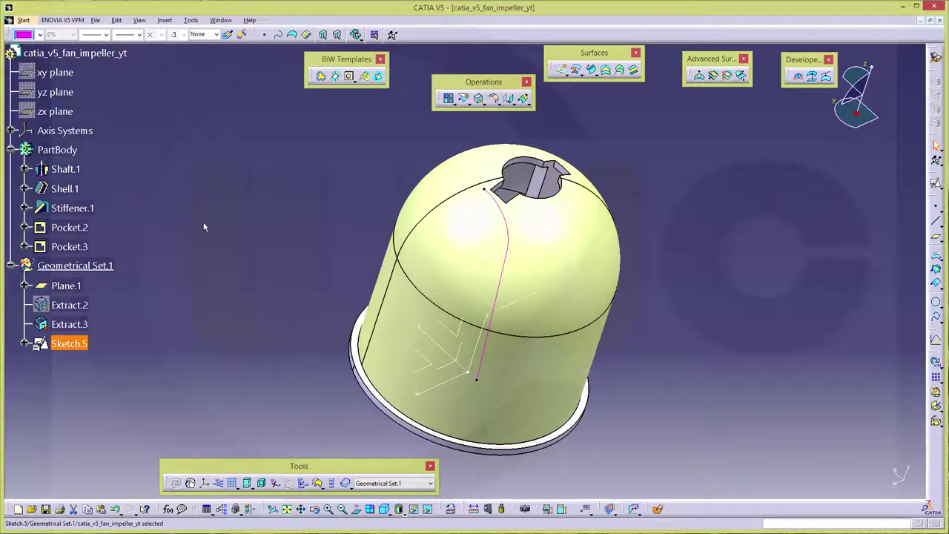
pyautogui.click(107, 35)
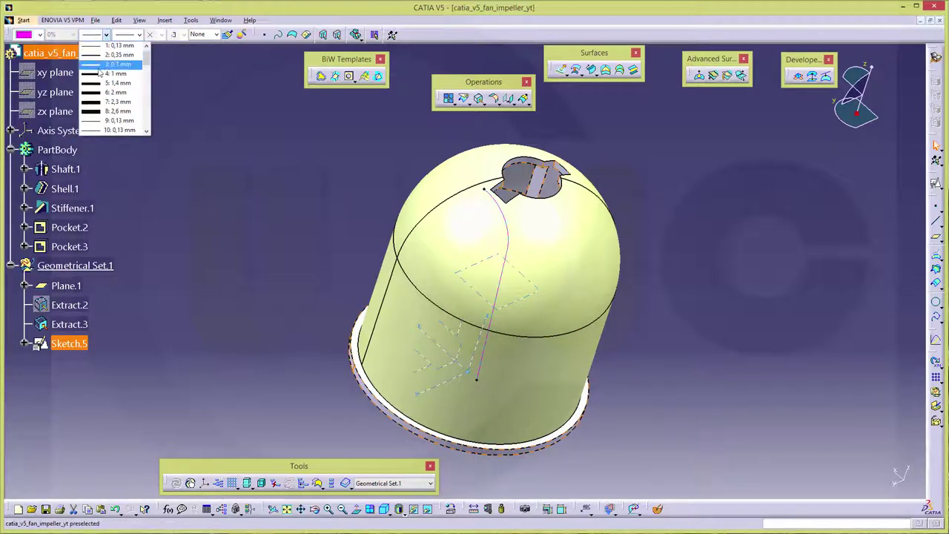
pyautogui.click(114, 92)
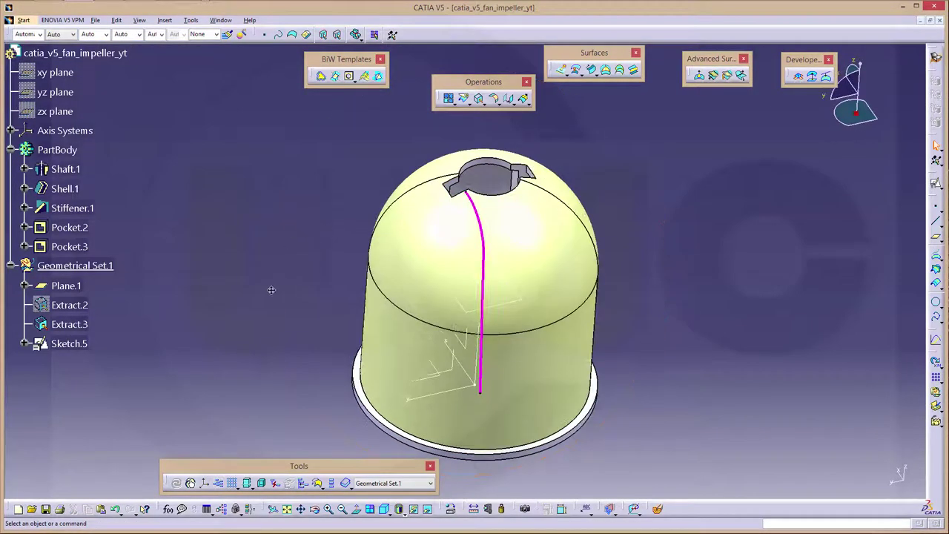
pyautogui.moveTo(353, 234); pyautogui.dragTo(651, 408, button='middle')
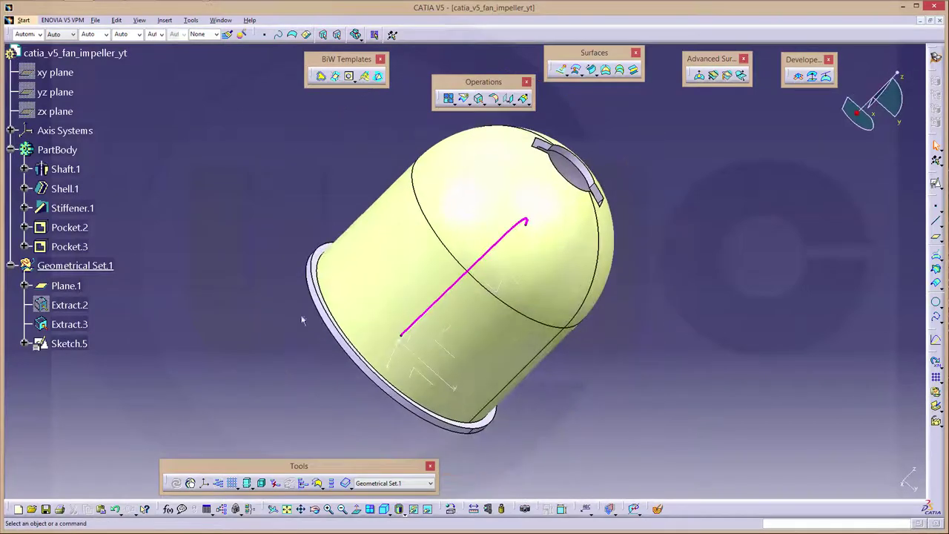
pyautogui.moveTo(651, 407)
pyautogui.mouseDown(button='middle')
pyautogui.moveTo(647, 365)
pyautogui.moveTo(640, 405)
pyautogui.mouseUp(button='middle')
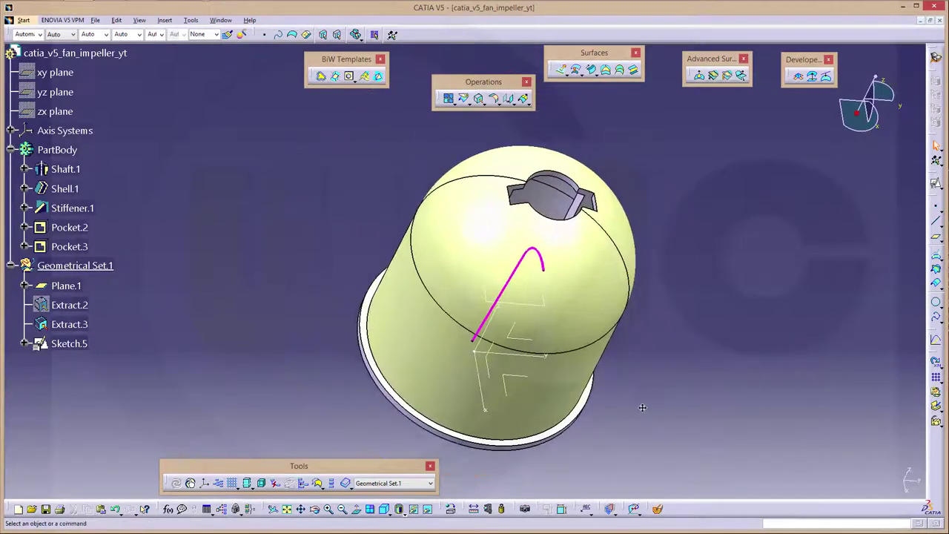
# Project Sketch.5 onto Extract.3 along the ZX plane with Nearest solution turned off.
pyautogui.click(937, 264)
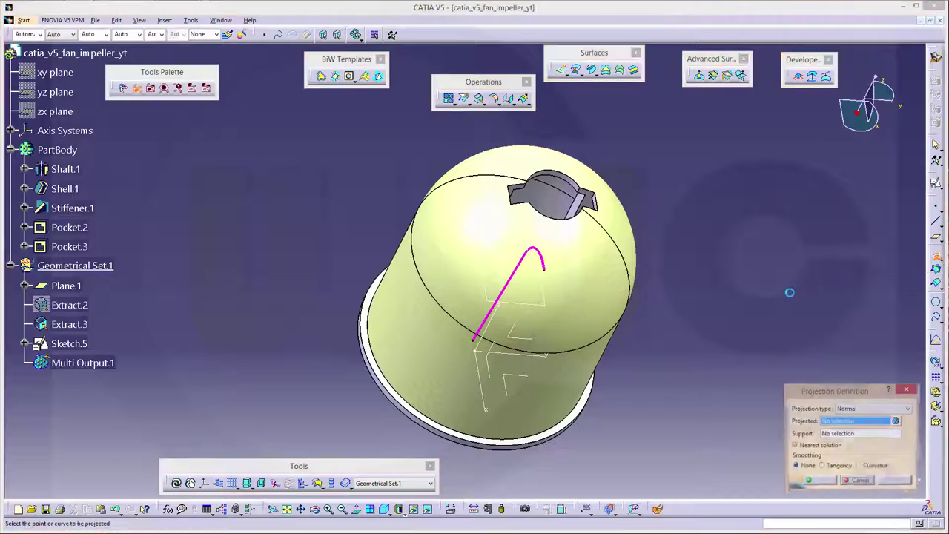
pyautogui.click(541, 260)
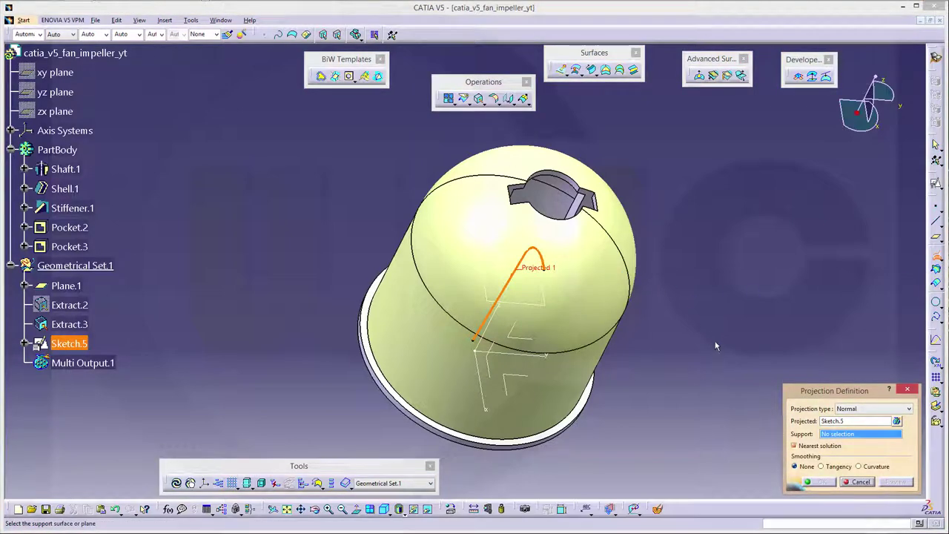
pyautogui.click(910, 409)
pyautogui.click(868, 428)
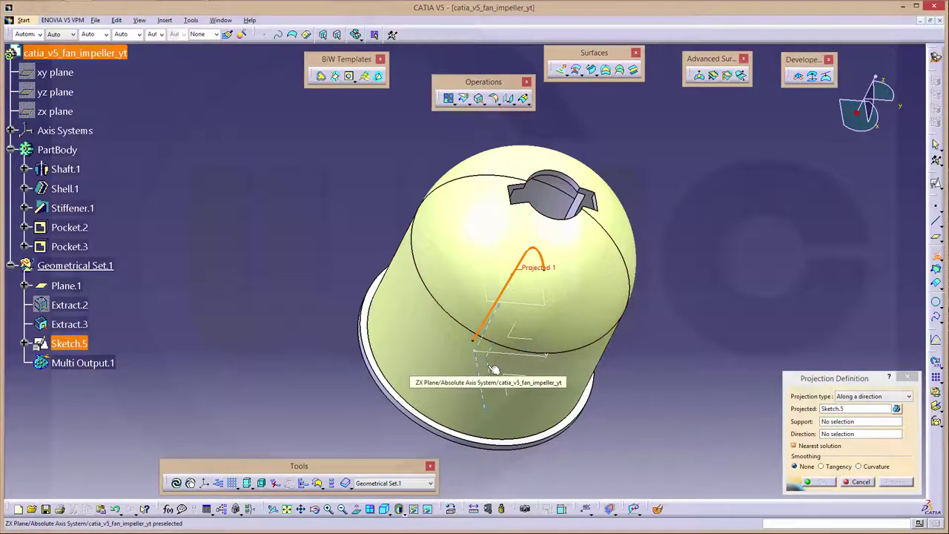
pyautogui.click(494, 370)
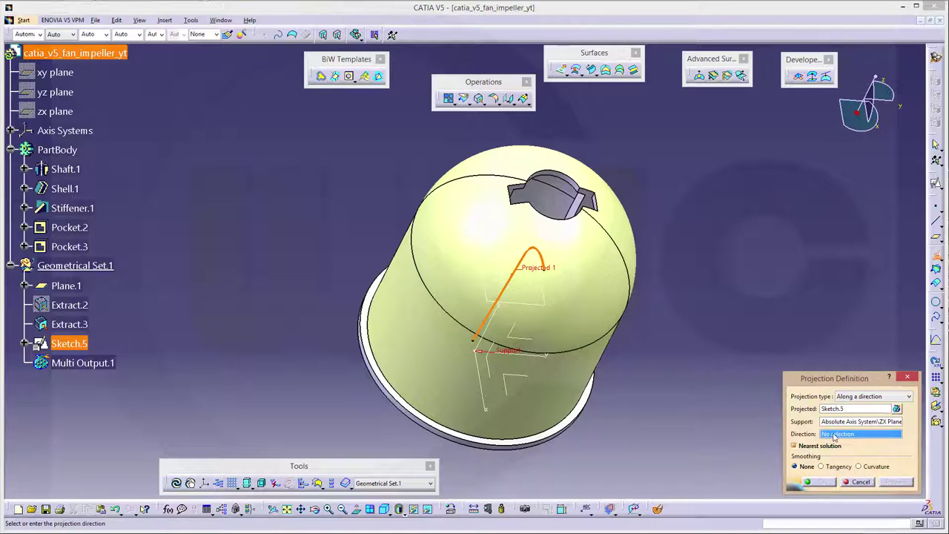
pyautogui.click(836, 422)
pyautogui.click(603, 366)
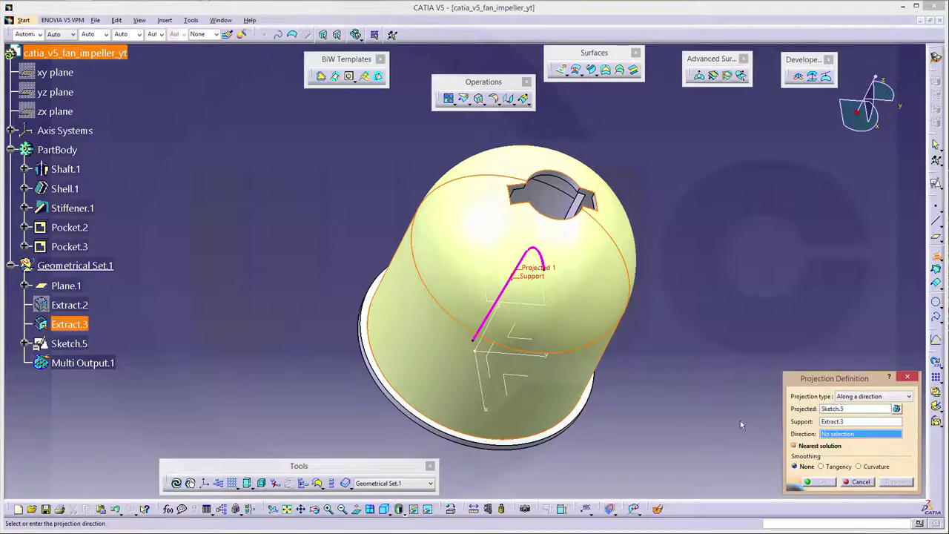
pyautogui.click(499, 382)
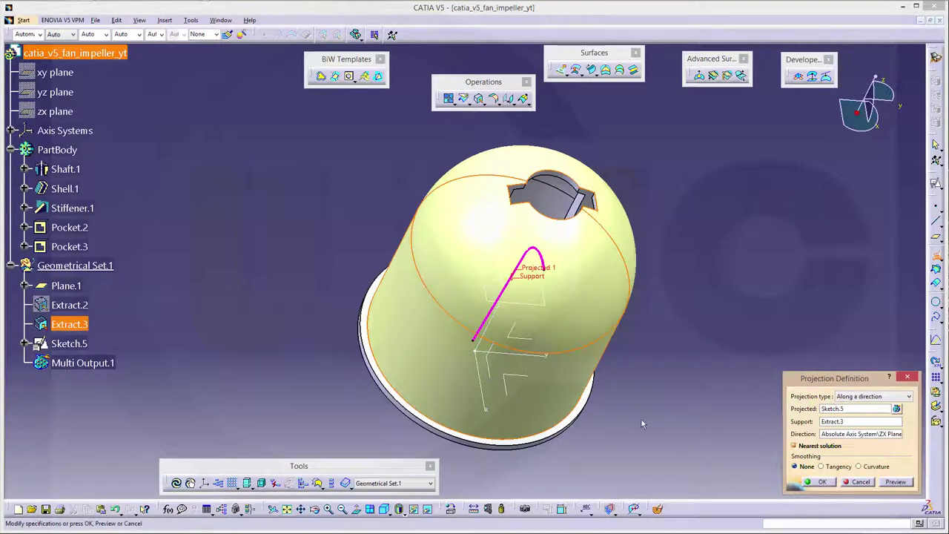
pyautogui.click(822, 483)
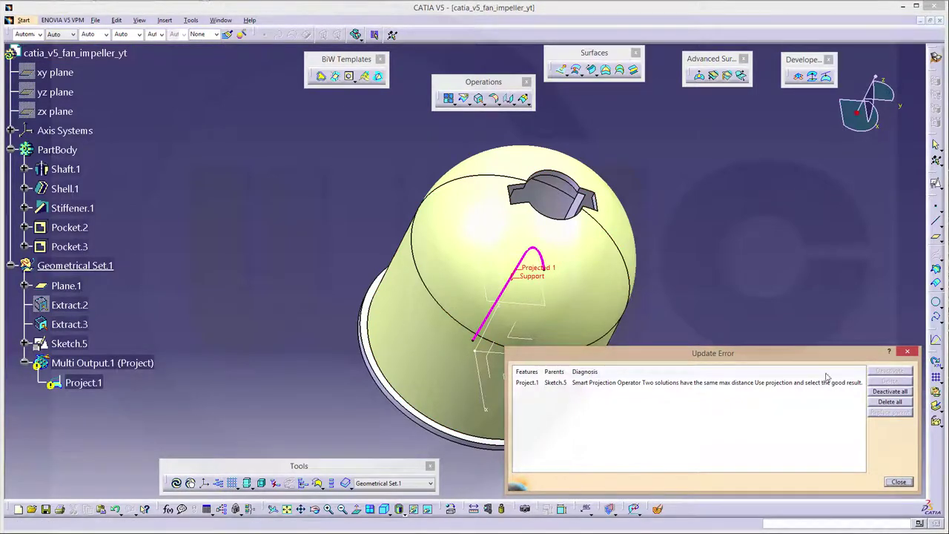
pyautogui.click(898, 483)
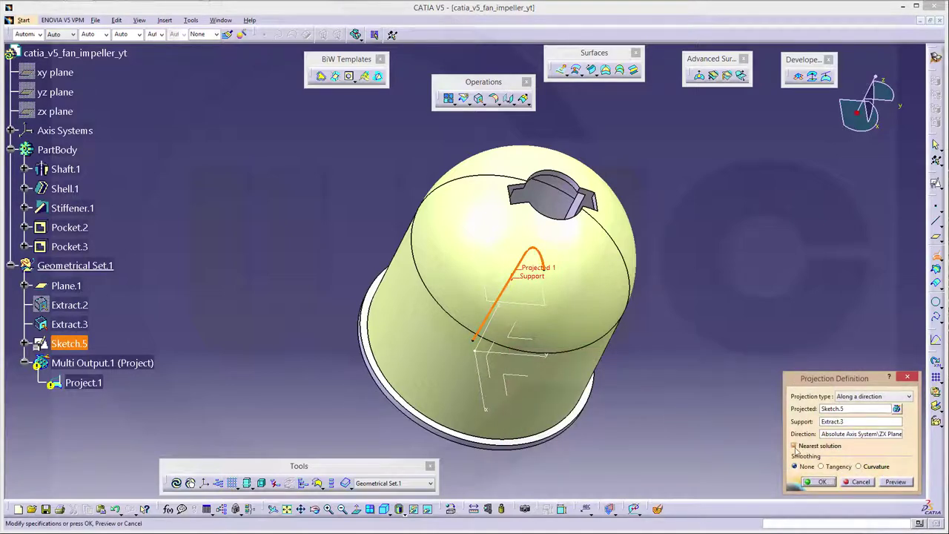
pyautogui.click(795, 445)
pyautogui.click(824, 482)
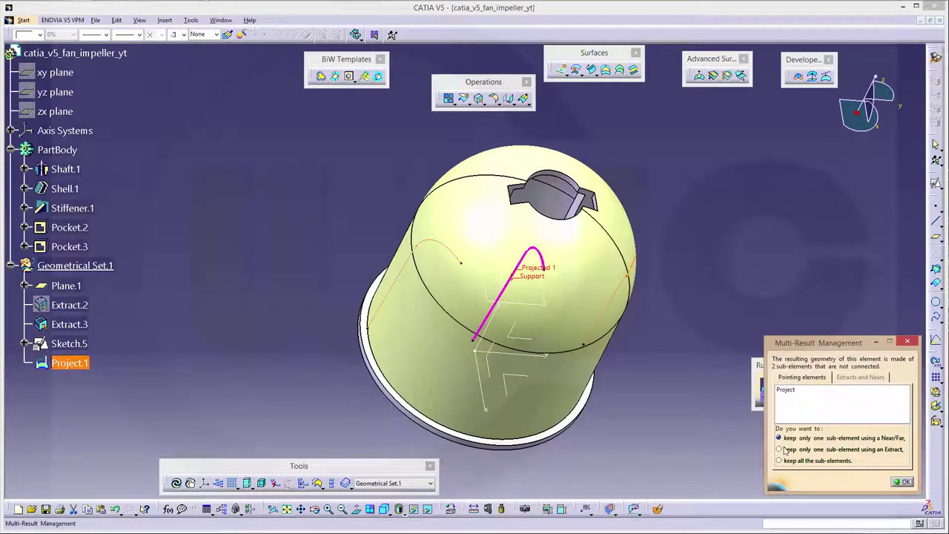
# Keep a single continuous projected piece as Extract.4.
pyautogui.click(784, 449)
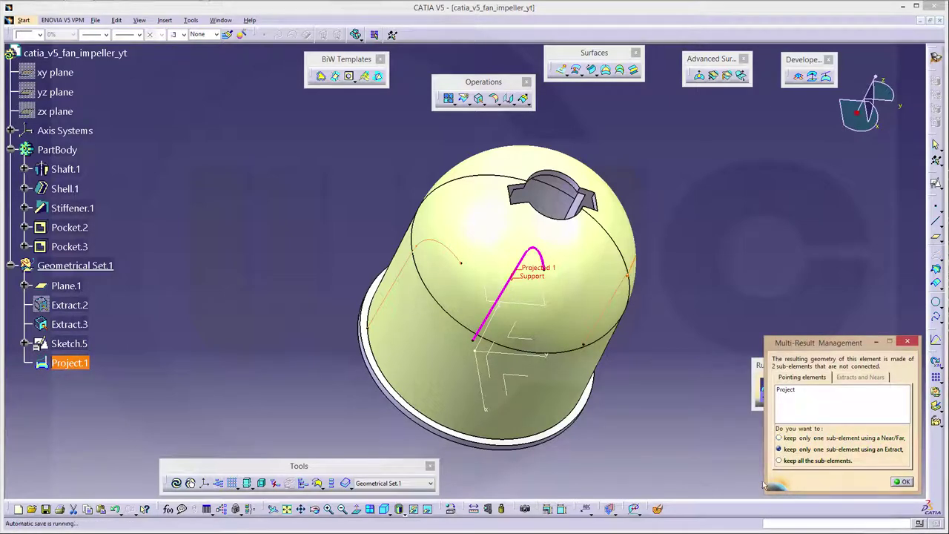
pyautogui.click(905, 483)
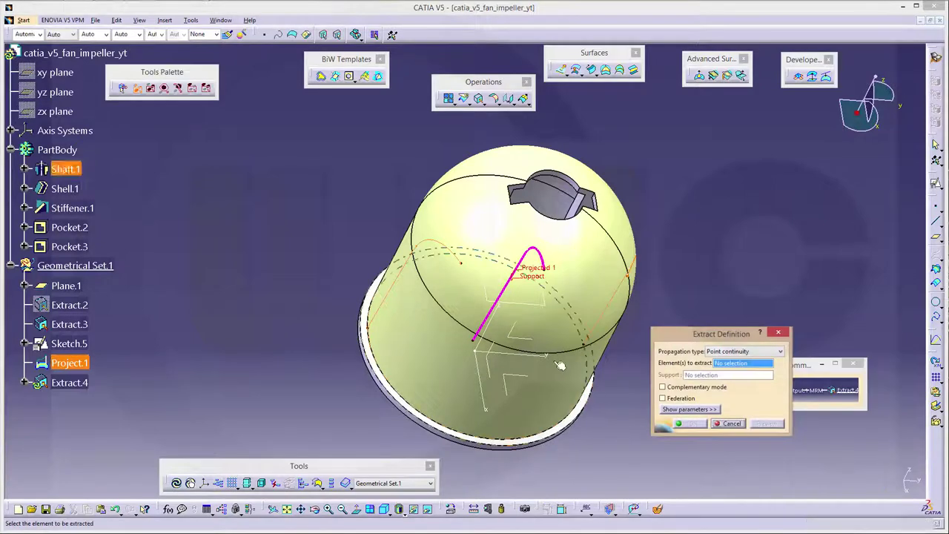
pyautogui.click(460, 263)
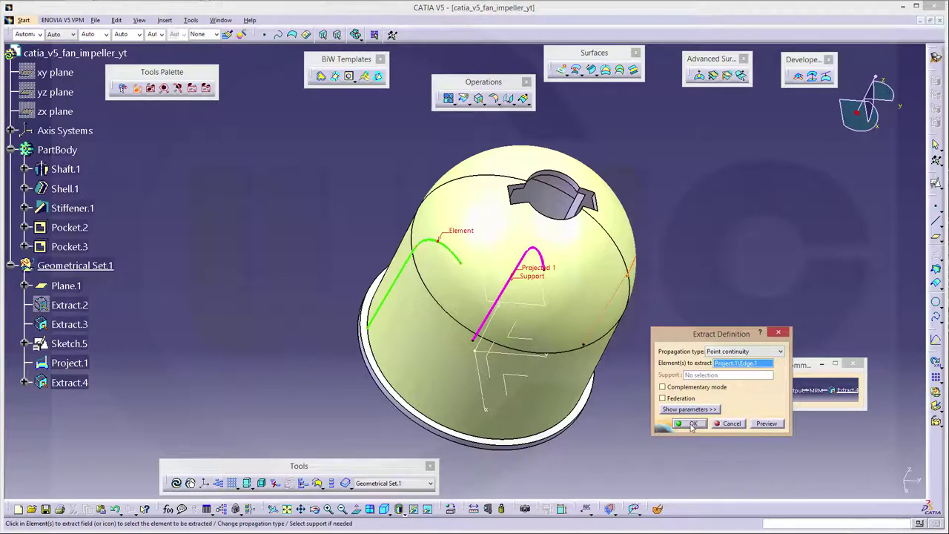
pyautogui.click(692, 425)
pyautogui.moveTo(339, 296)
pyautogui.mouseDown(button='middle')
pyautogui.moveTo(483, 342)
pyautogui.moveTo(478, 239)
pyautogui.mouseUp(button='middle')
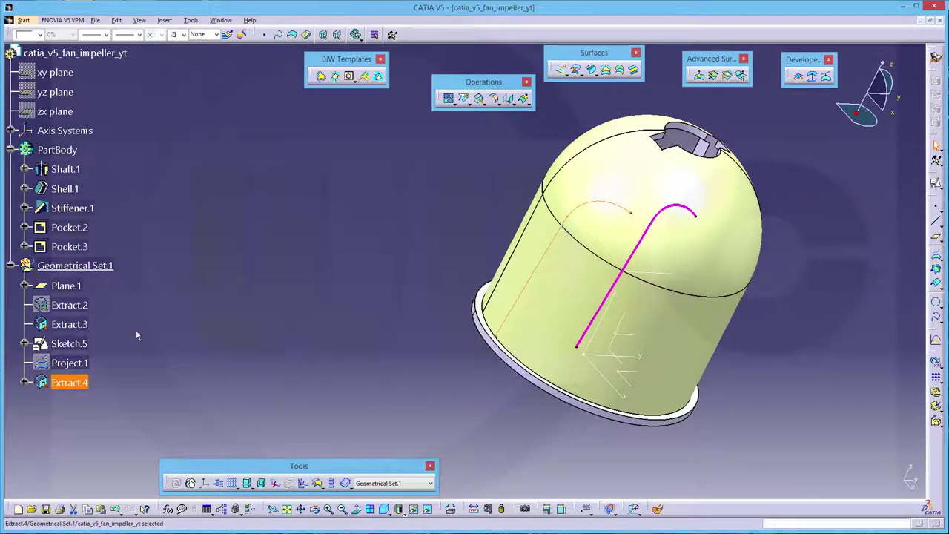
# Hide Sketch.5 and insert a new geometrical set named surface under the part.
pyautogui.rightClick(79, 342)
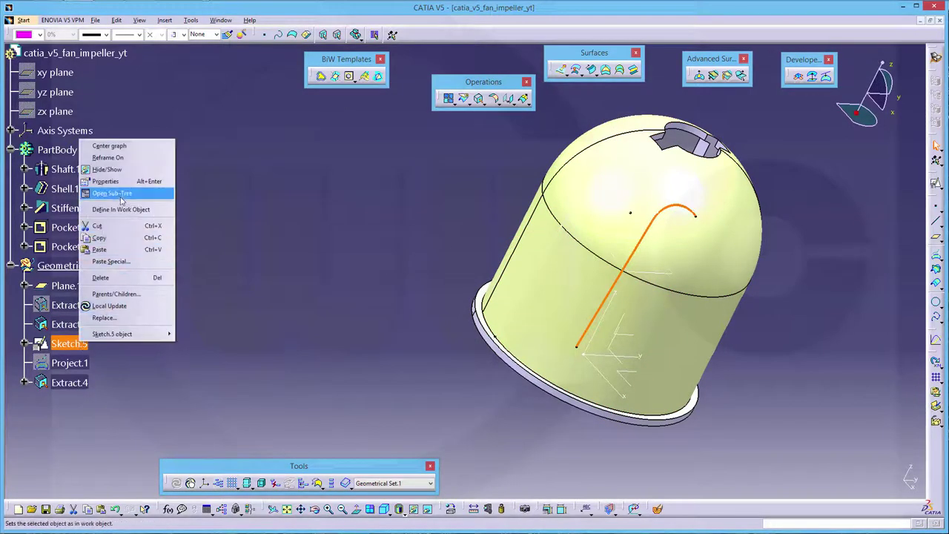
pyautogui.click(108, 169)
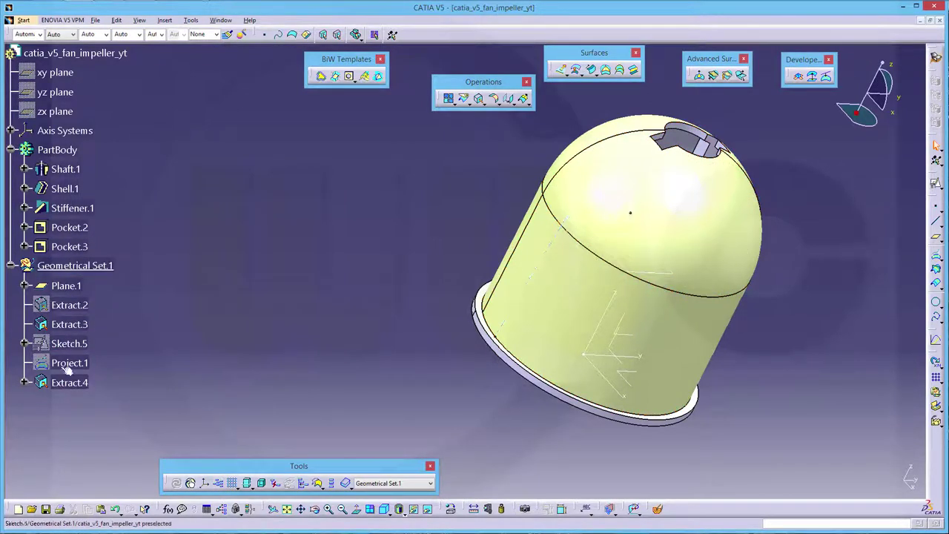
pyautogui.click(165, 20)
pyautogui.click(185, 55)
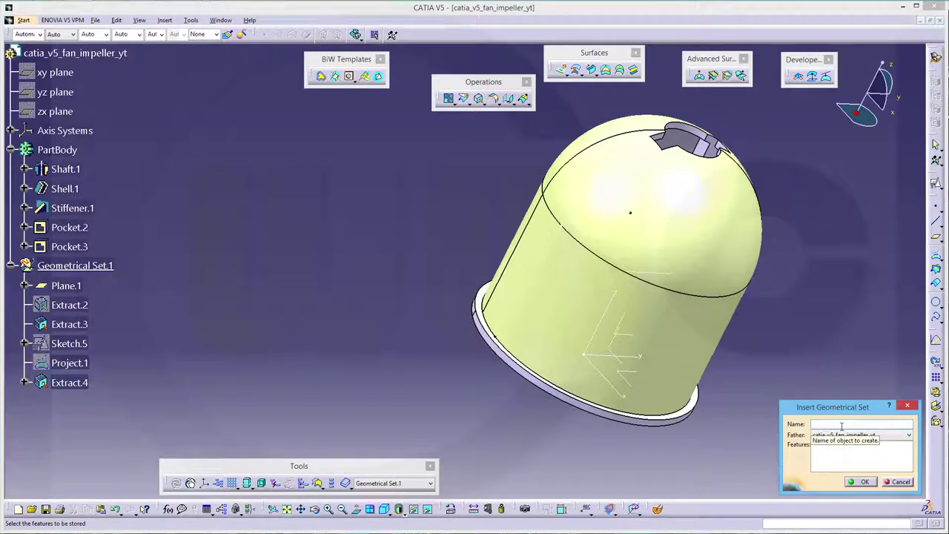
pyautogui.write('surface')
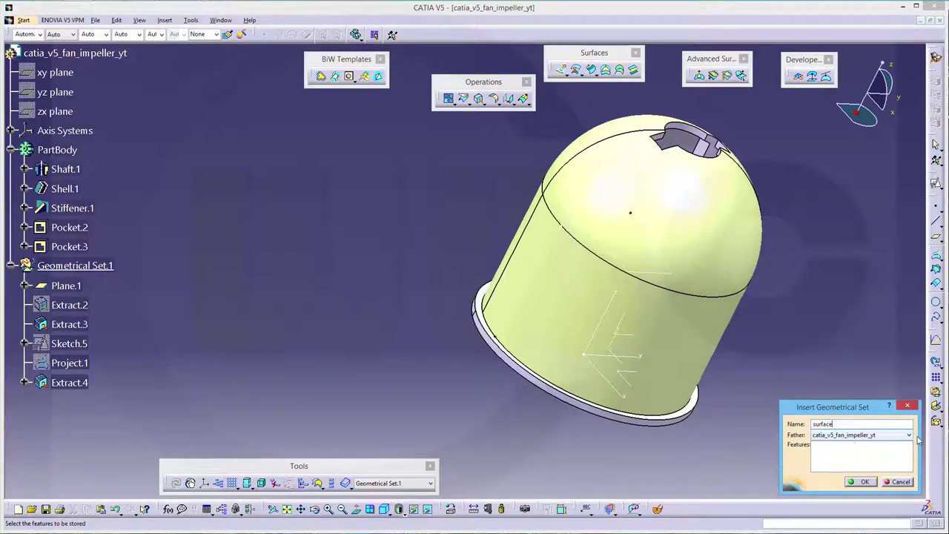
pyautogui.click(910, 436)
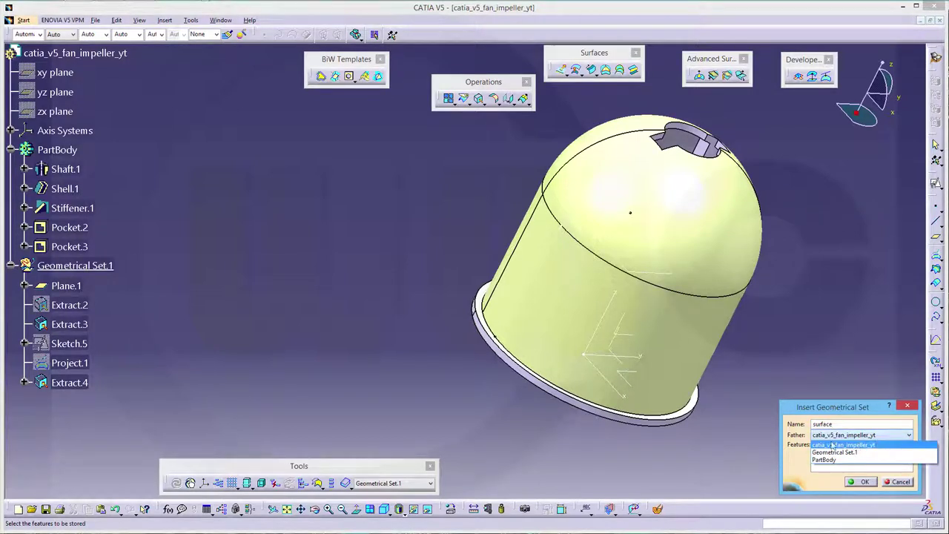
pyautogui.click(825, 445)
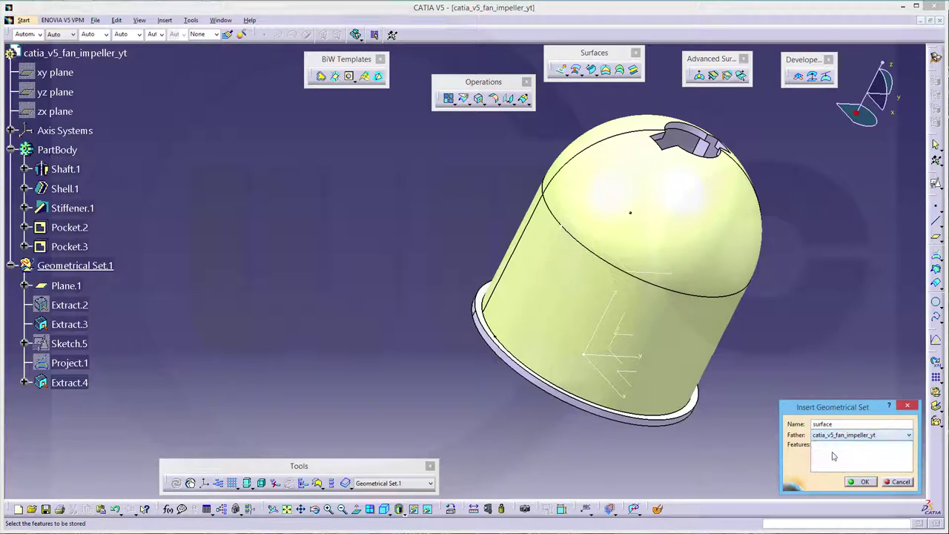
pyautogui.click(864, 482)
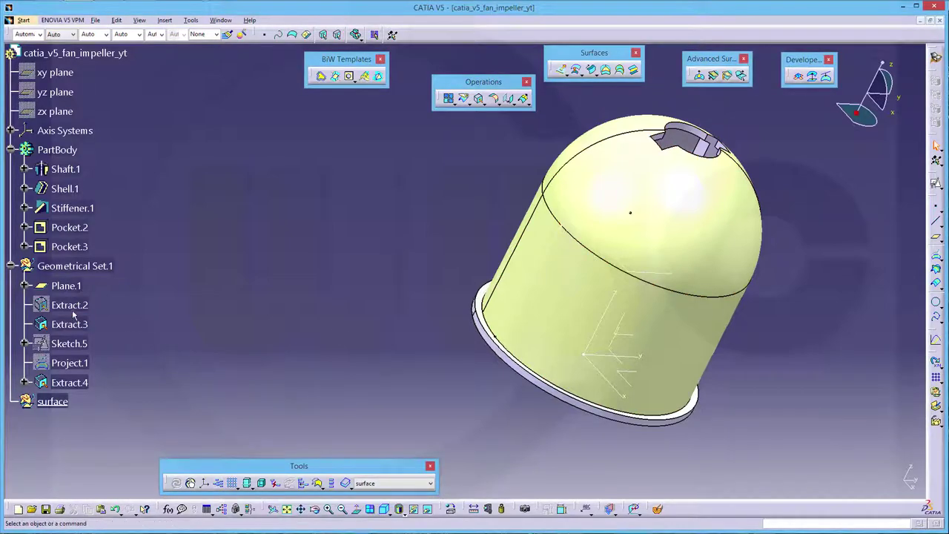
# Move Extract.4 and Extract.3 into the surface set.
pyautogui.click(68, 382)
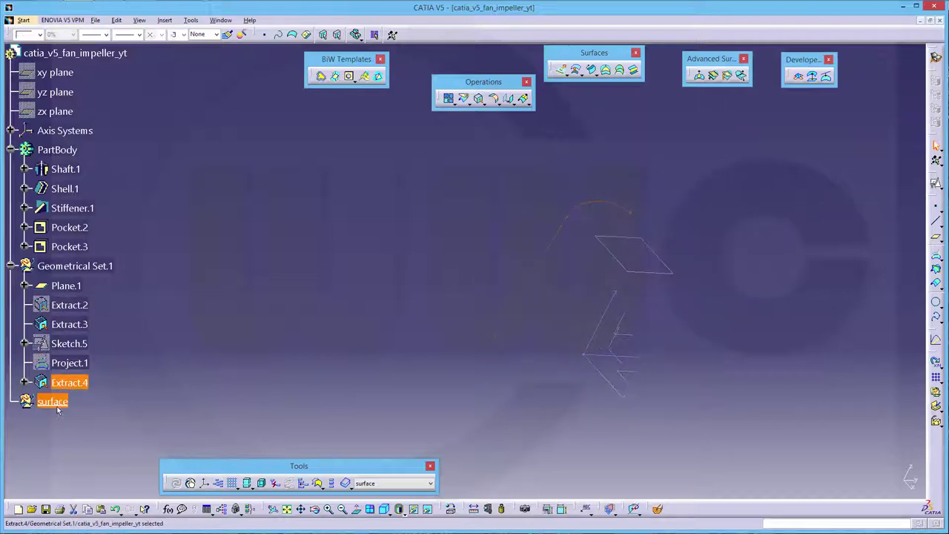
pyautogui.moveTo(64, 387); pyautogui.dragTo(52, 401)
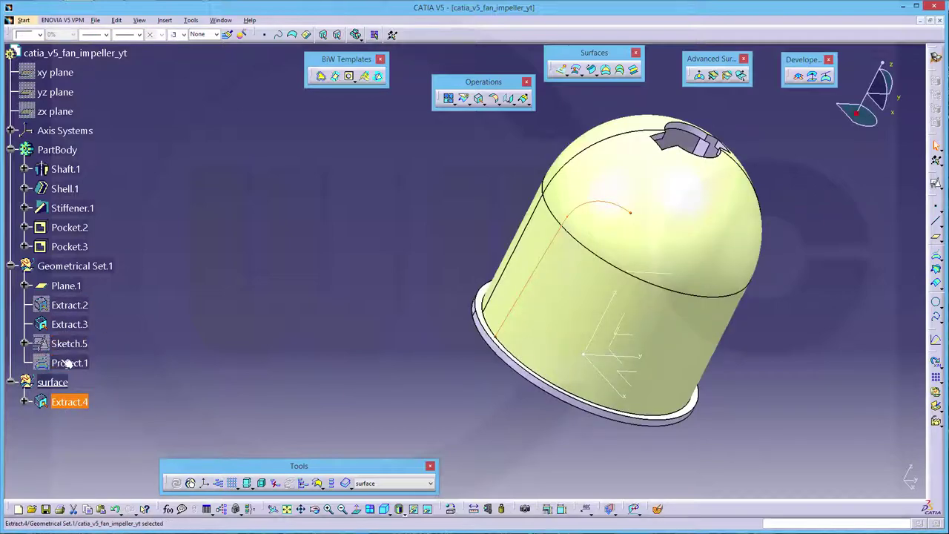
pyautogui.click(70, 325)
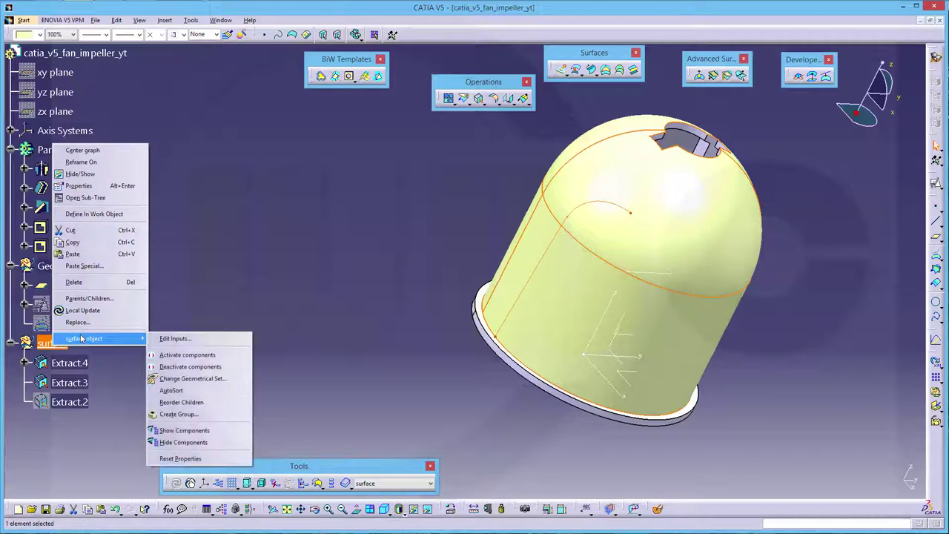
# AutoSort the surface set so it lists Extract.2, Extract.3, Extract.4.
pyautogui.click(181, 404)
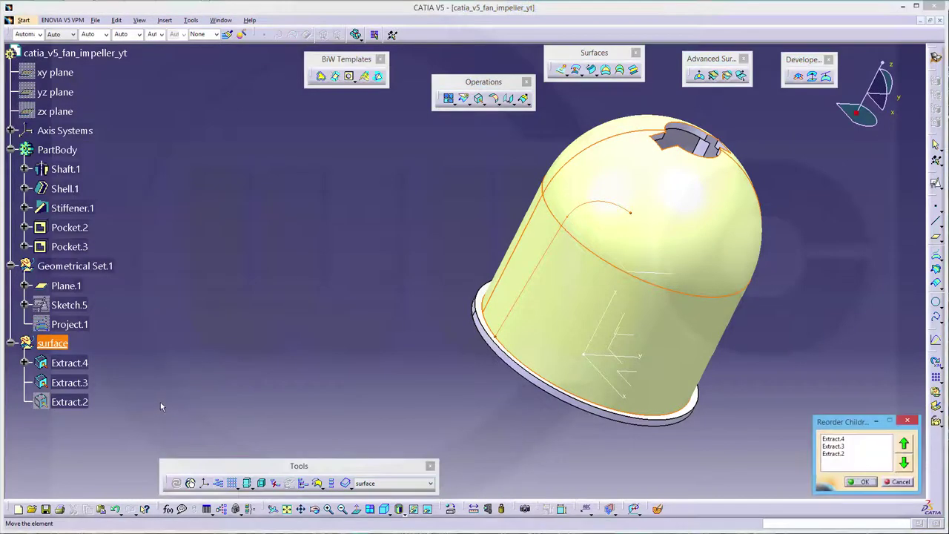
pyautogui.click(897, 483)
pyautogui.rightClick(60, 344)
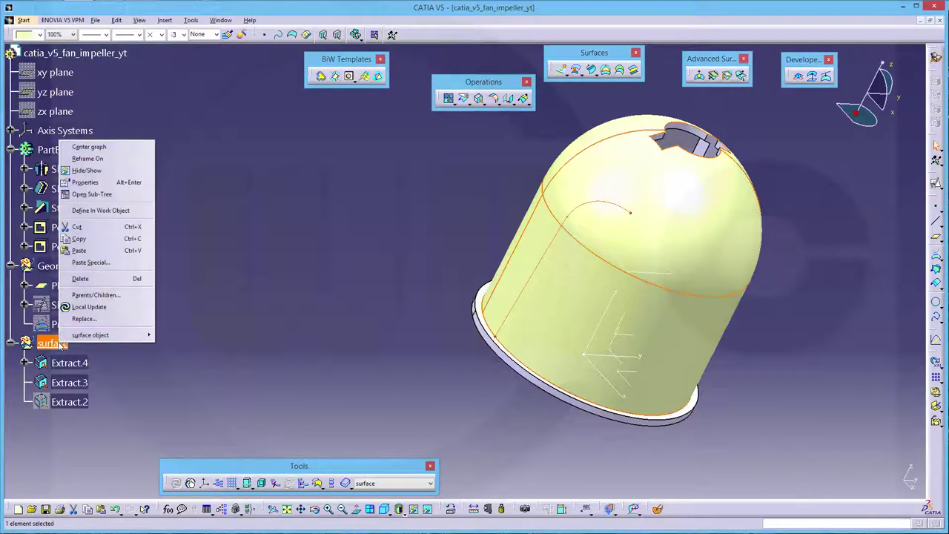
pyautogui.moveTo(93, 336)
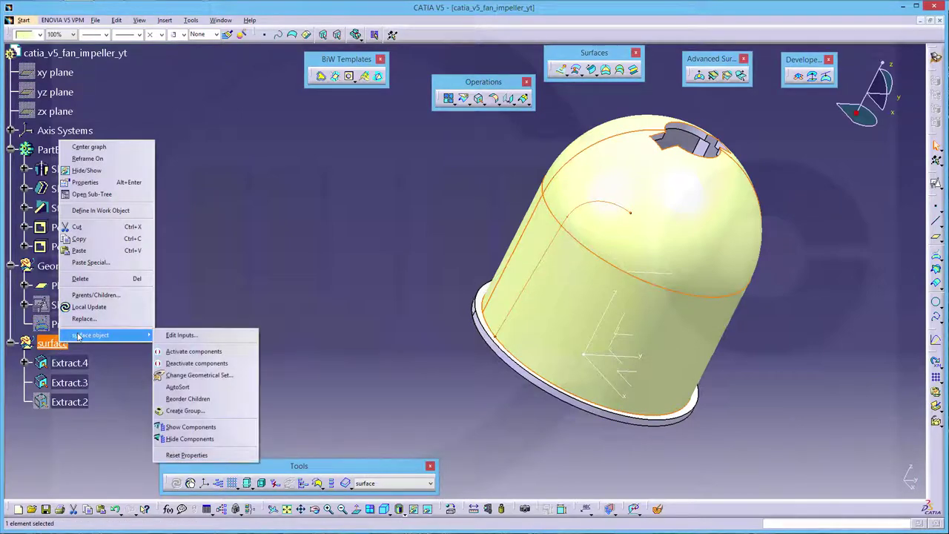
pyautogui.click(175, 387)
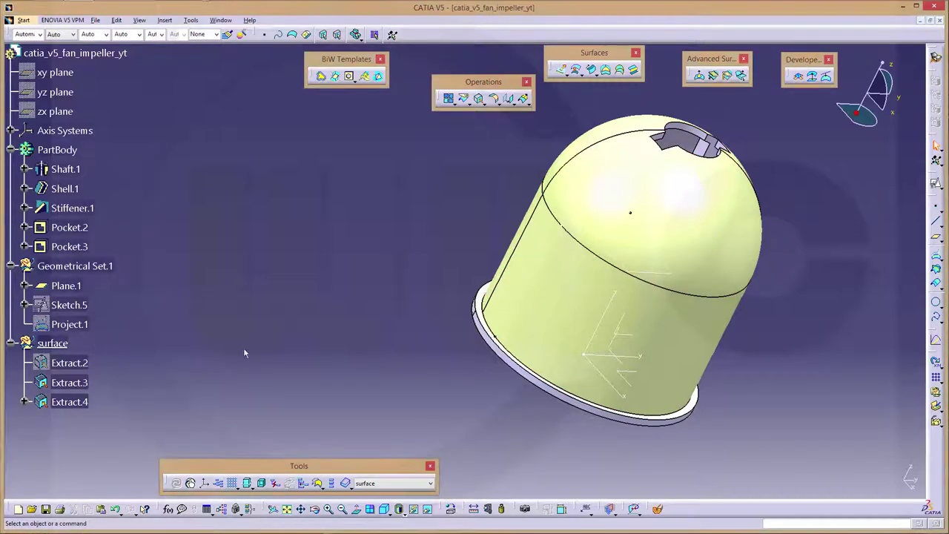
pyautogui.moveTo(386, 313)
pyautogui.mouseDown(button='middle')
pyautogui.moveTo(751, 289)
pyautogui.moveTo(463, 295)
pyautogui.moveTo(454, 359)
pyautogui.moveTo(608, 376)
pyautogui.moveTo(601, 388)
pyautogui.moveTo(593, 356)
pyautogui.moveTo(636, 304)
pyautogui.moveTo(755, 309)
pyautogui.moveTo(681, 310)
pyautogui.mouseUp(button='middle')
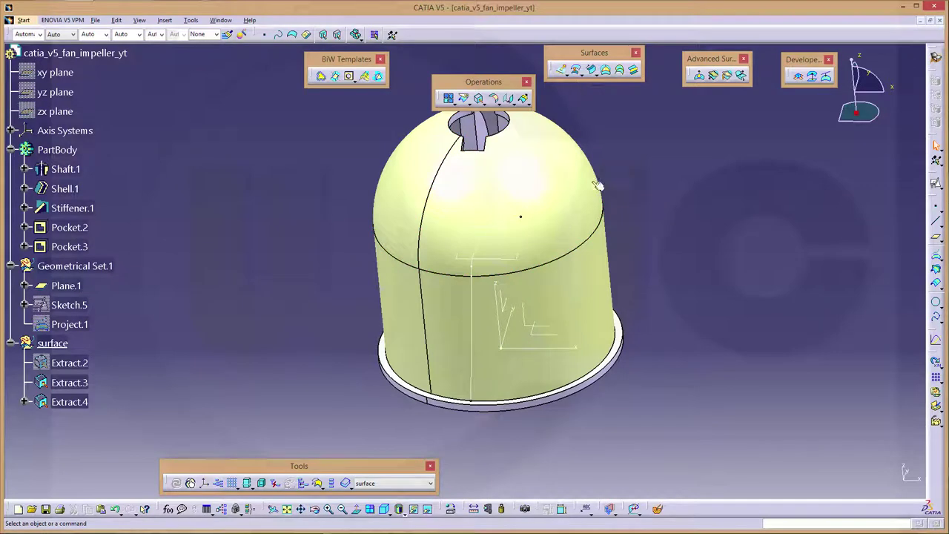
pyautogui.moveTo(608, 297)
pyautogui.mouseDown(button='middle')
pyautogui.moveTo(619, 317)
pyautogui.moveTo(457, 215)
pyautogui.moveTo(592, 234)
pyautogui.moveTo(451, 188)
pyautogui.moveTo(509, 223)
pyautogui.mouseUp(button='middle')
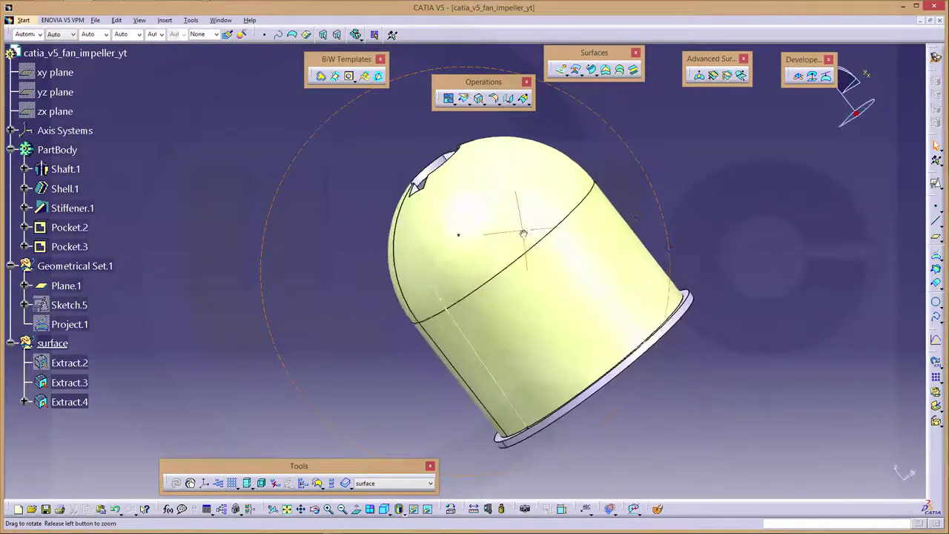
# Sweep a line-profile blade along Extract.4 with Extract.3 as reference surface at 90°.
pyautogui.click(591, 70)
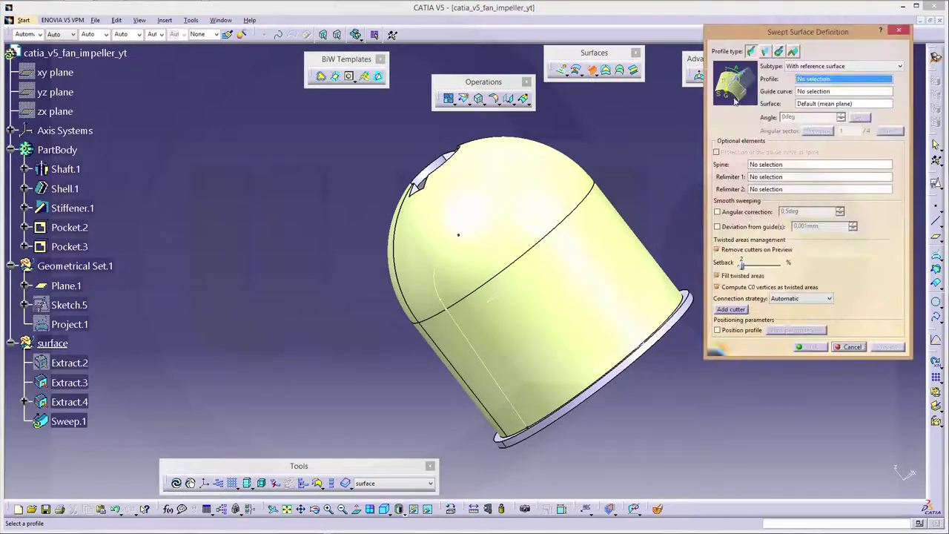
pyautogui.click(766, 51)
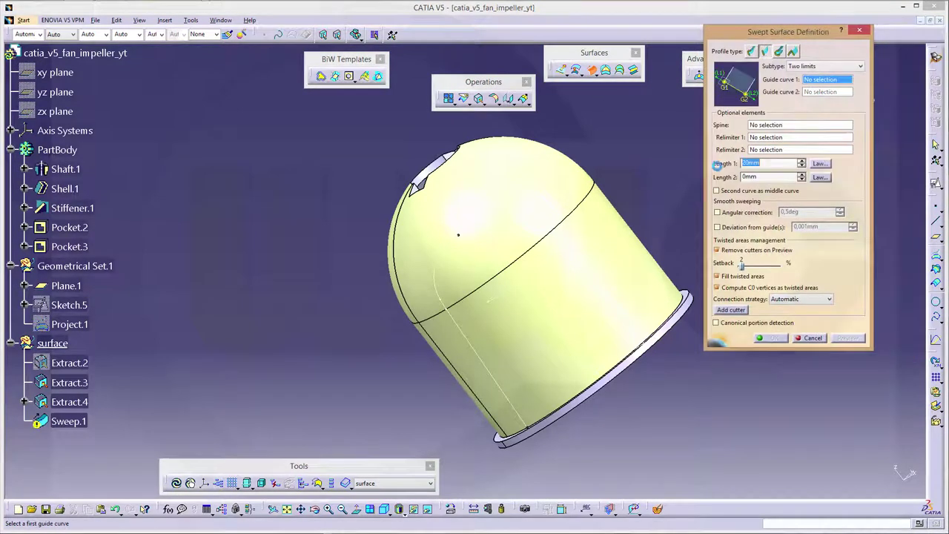
pyautogui.click(861, 66)
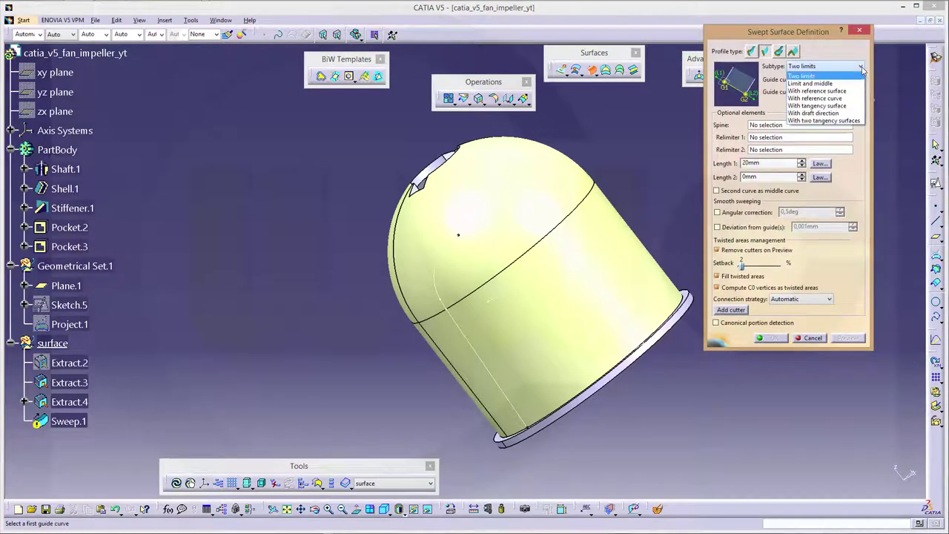
pyautogui.click(830, 91)
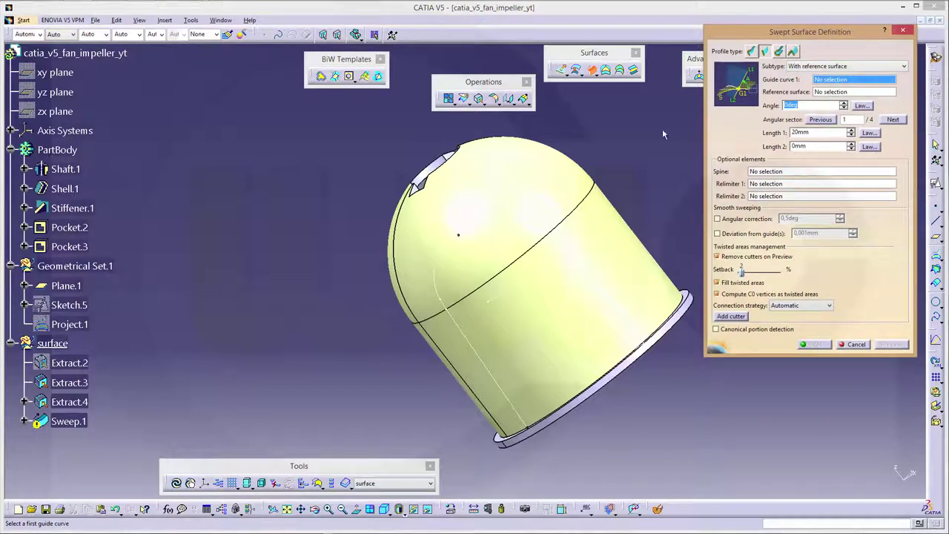
pyautogui.click(438, 290)
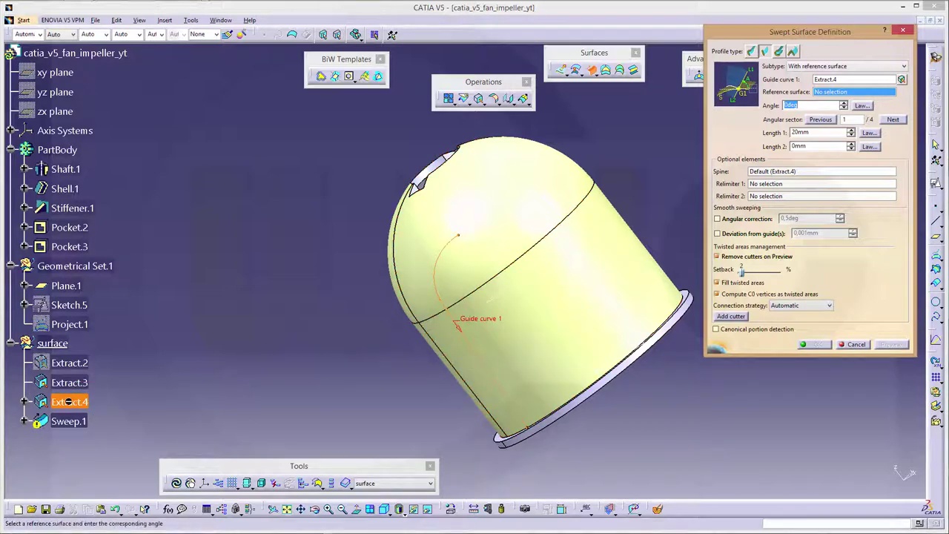
pyautogui.click(840, 91)
pyautogui.click(521, 351)
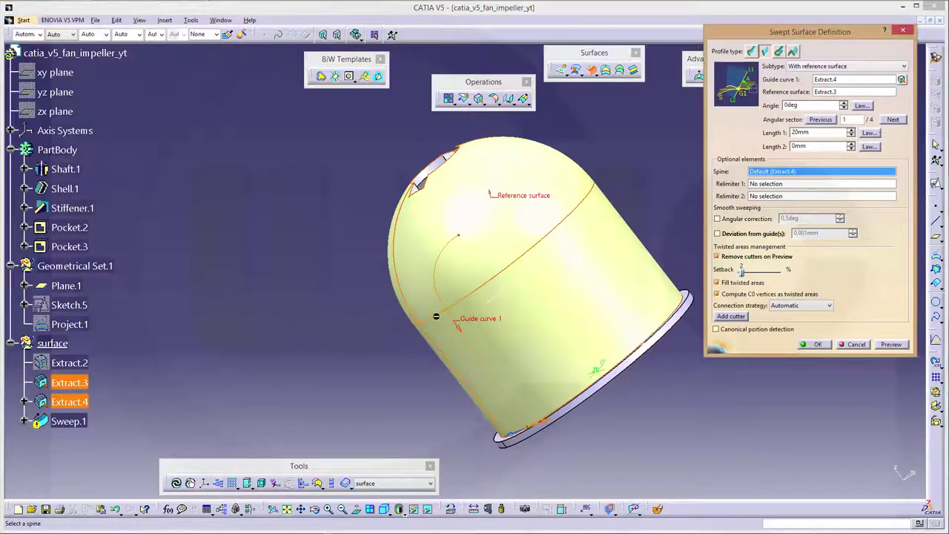
pyautogui.moveTo(283, 227)
pyautogui.mouseDown(button='middle')
pyautogui.moveTo(356, 237)
pyautogui.moveTo(367, 303)
pyautogui.mouseUp(button='middle')
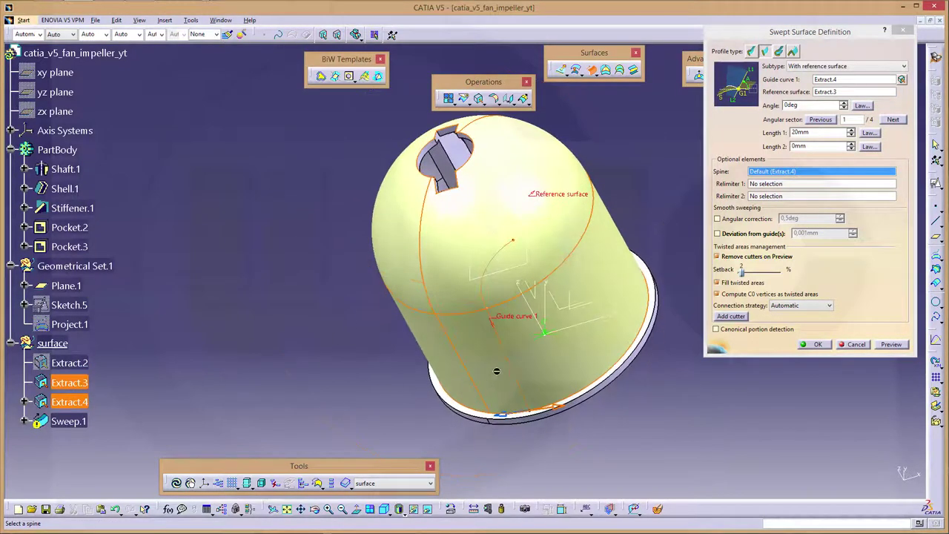
pyautogui.moveTo(500, 355)
pyautogui.mouseDown(button='middle')
pyautogui.moveTo(643, 422)
pyautogui.moveTo(582, 447)
pyautogui.mouseUp(button='middle')
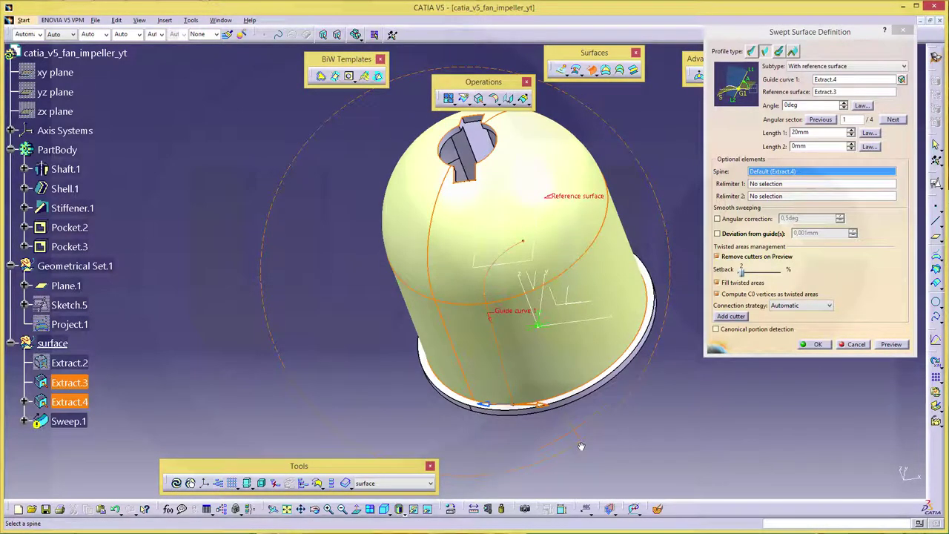
pyautogui.doubleClick(805, 104)
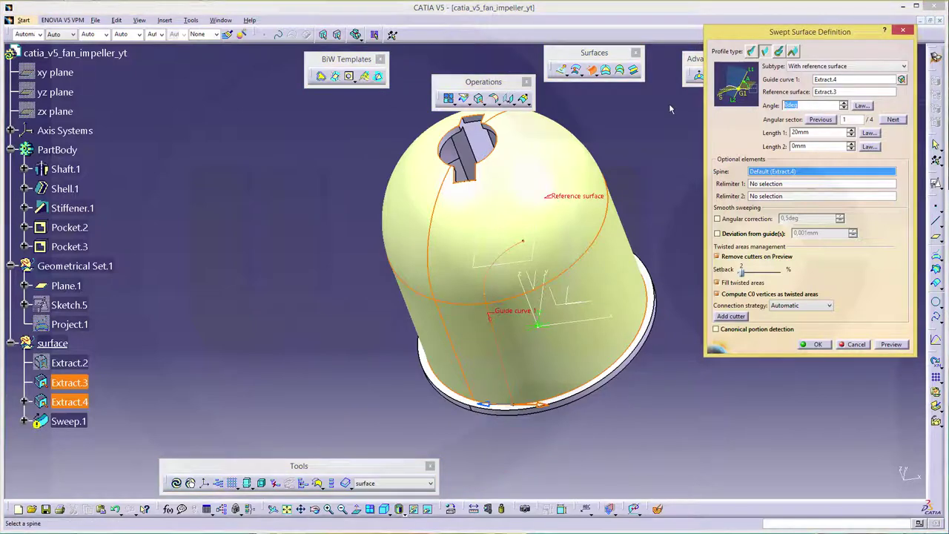
pyautogui.write('90')
pyautogui.press('Return')
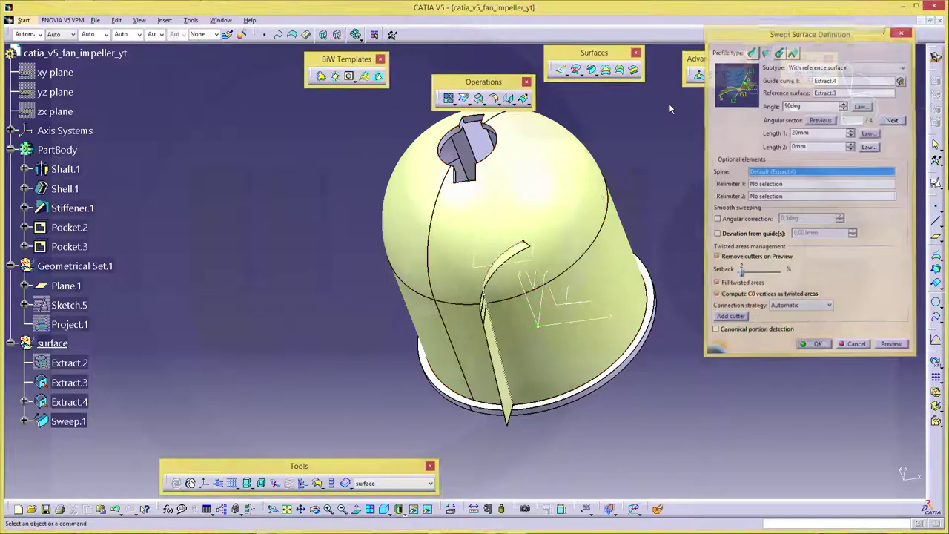
pyautogui.moveTo(430, 318)
pyautogui.mouseDown(button='middle')
pyautogui.moveTo(409, 329)
pyautogui.moveTo(360, 257)
pyautogui.mouseUp(button='middle')
pyautogui.click(325, 240)
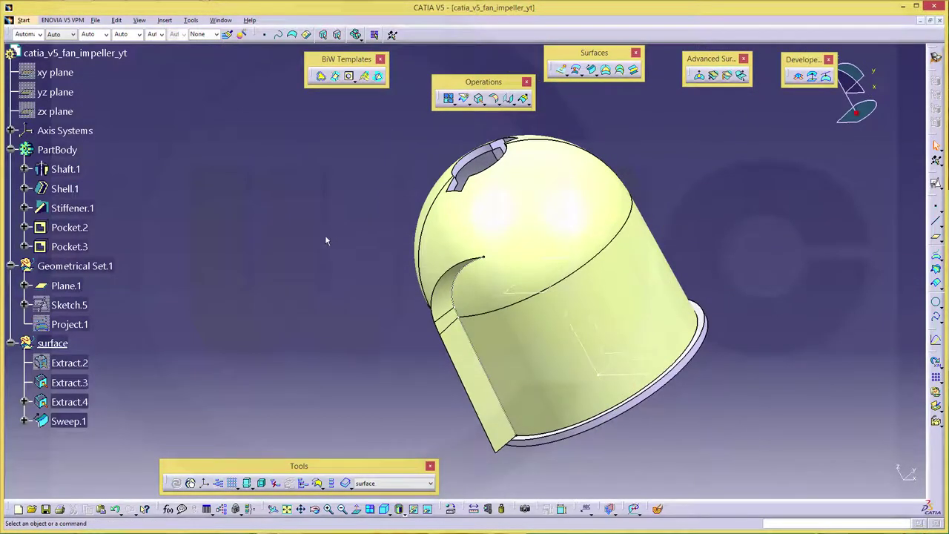
# Change Sweep.1's Length 1 from 20mm to 55mm.
pyautogui.doubleClick(67, 421)
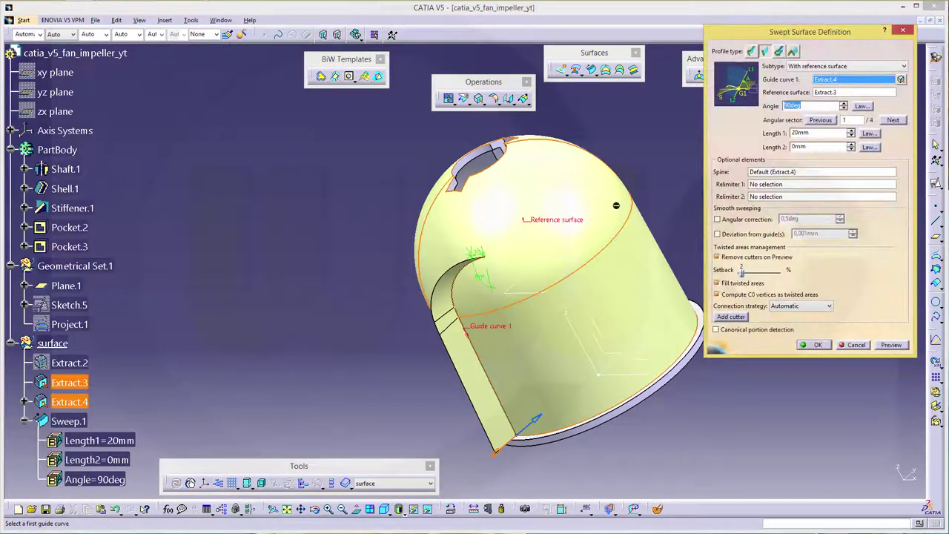
pyautogui.doubleClick(801, 133)
pyautogui.write('55')
pyautogui.press('Return')
pyautogui.moveTo(261, 307); pyautogui.dragTo(541, 308, button='middle')
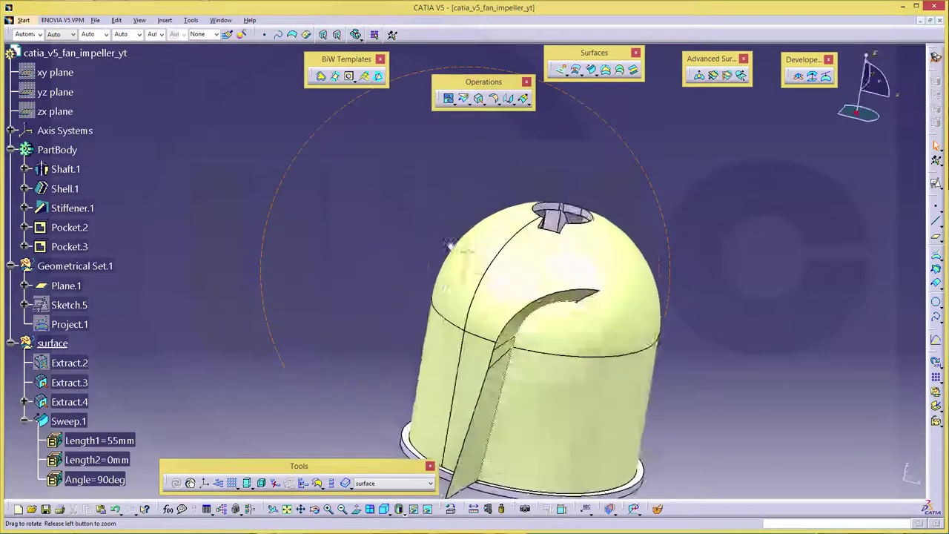
pyautogui.moveTo(541, 308); pyautogui.dragTo(254, 316, button='middle')
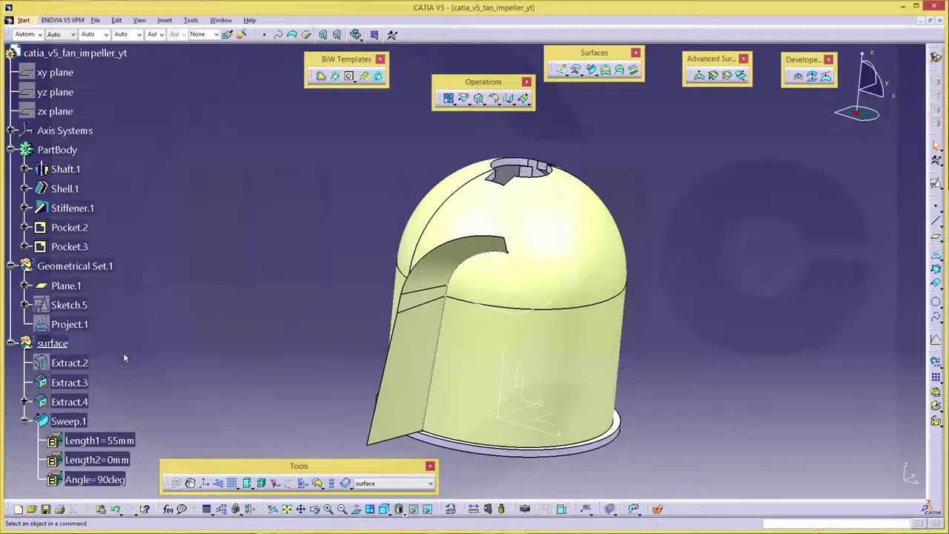
# Hide the extracted surfaces Extract.3 and Extract.4 through their context menus.
pyautogui.click(78, 382)
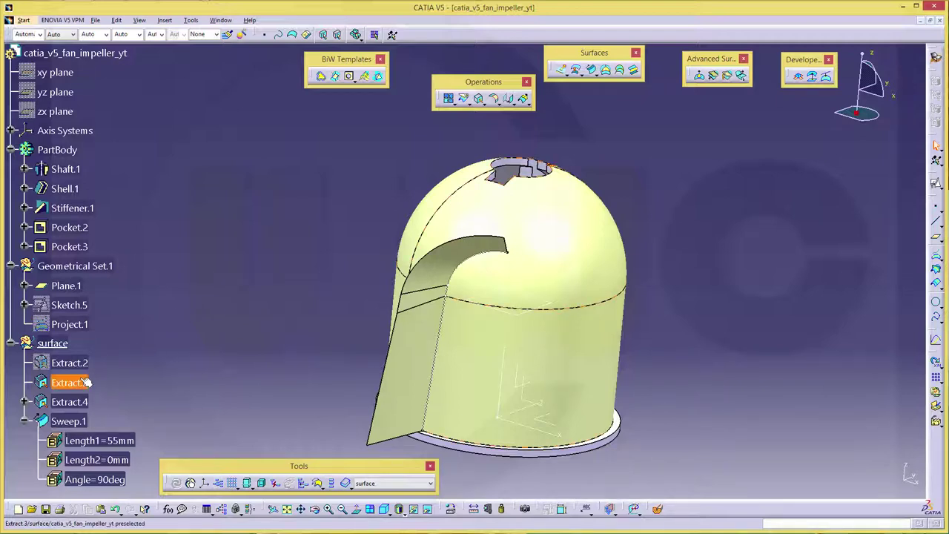
pyautogui.rightClick(82, 381)
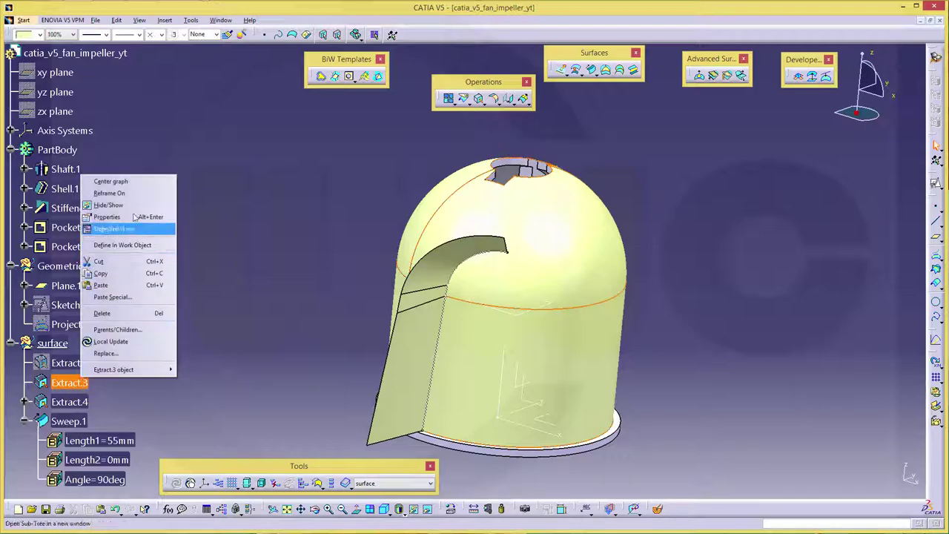
pyautogui.click(112, 205)
pyautogui.click(77, 402)
pyautogui.rightClick(81, 401)
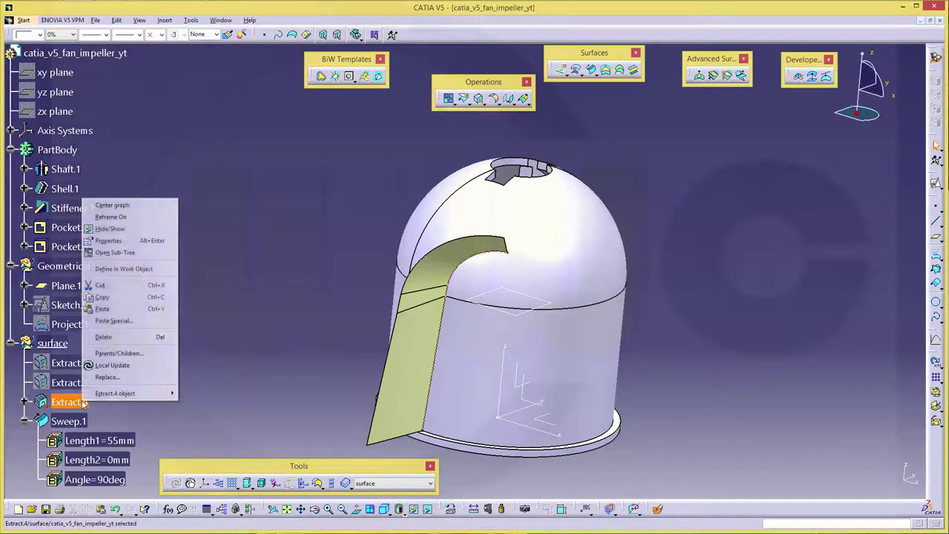
pyautogui.click(111, 229)
# Reorient the view onto the swept blade and bring up the workbench list.
pyautogui.moveTo(286, 275)
pyautogui.mouseDown(button='middle')
pyautogui.moveTo(359, 333)
pyautogui.moveTo(629, 353)
pyautogui.mouseUp(button='middle')
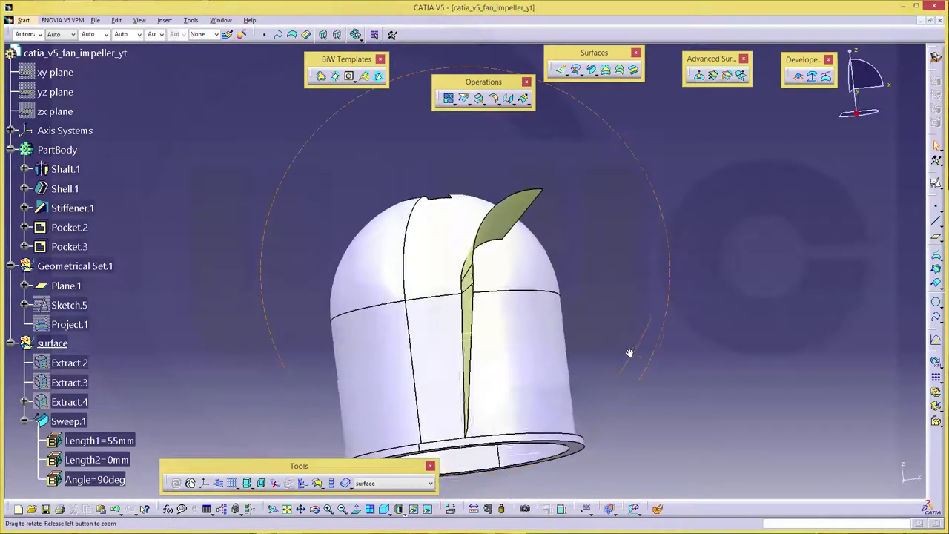
pyautogui.moveTo(601, 301); pyautogui.dragTo(616, 284, button='middle')
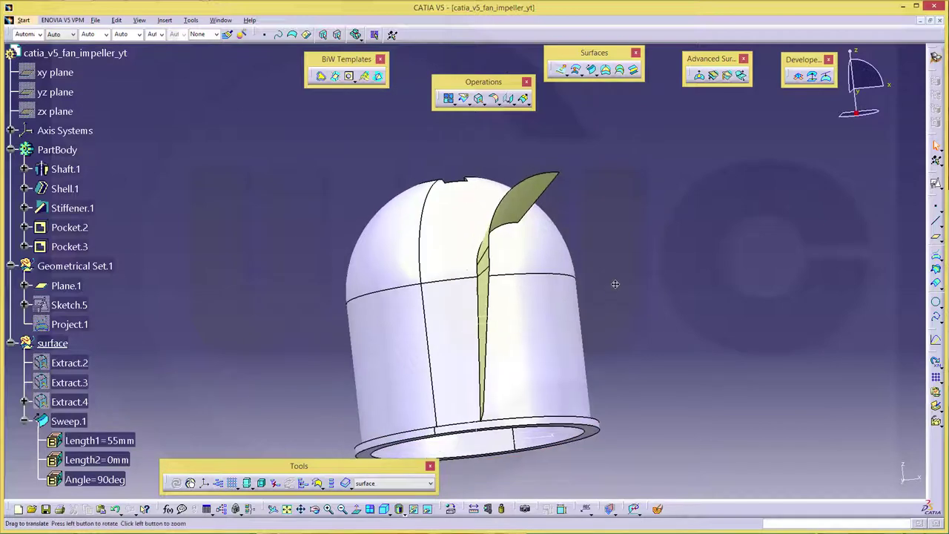
pyautogui.click(936, 57)
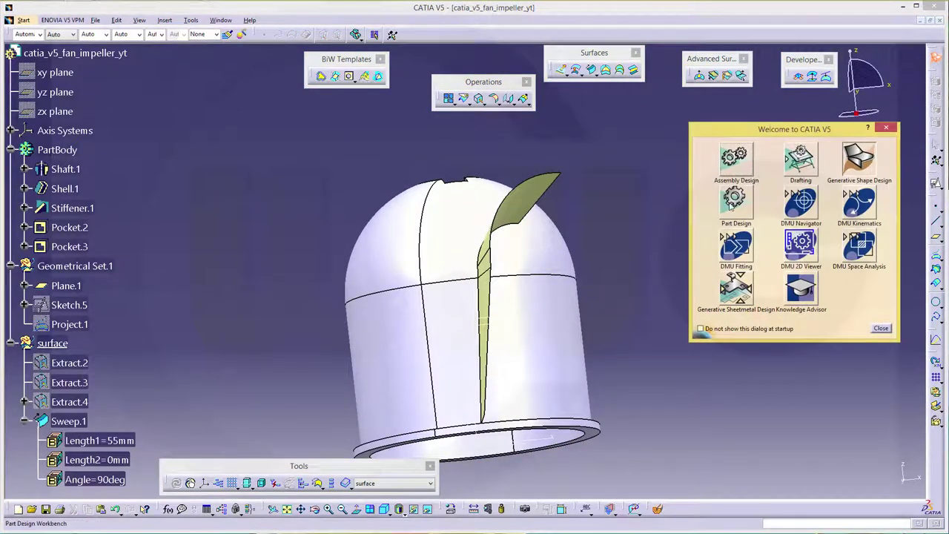
# Switch to Part Design and start a Thick Surface, accepting the work-object warning.
pyautogui.click(735, 201)
pyautogui.moveTo(595, 185); pyautogui.dragTo(564, 292, button='middle')
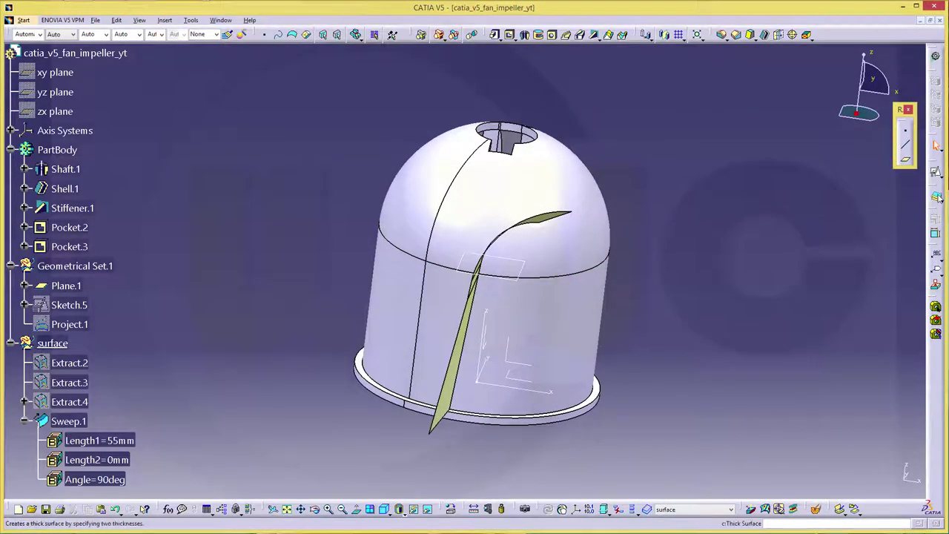
pyautogui.click(936, 198)
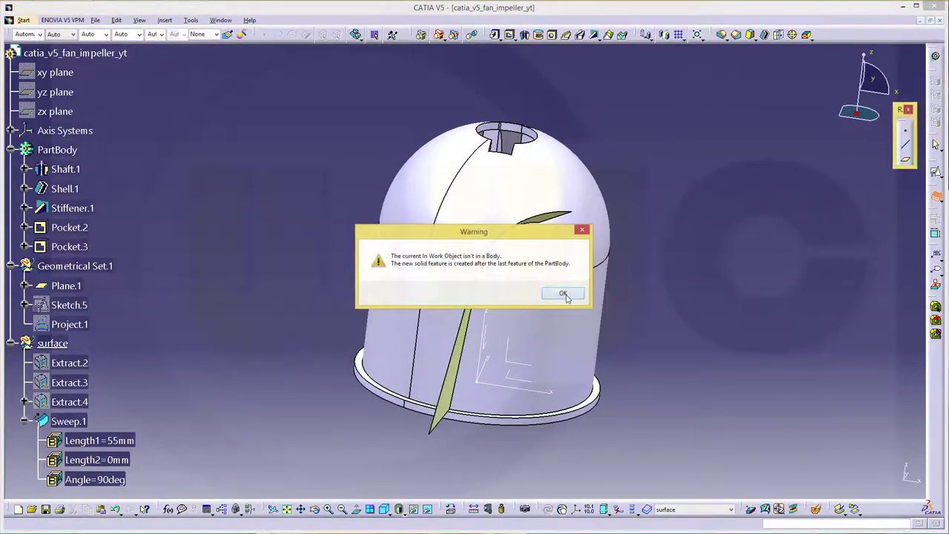
pyautogui.click(563, 294)
pyautogui.moveTo(619, 377); pyautogui.dragTo(622, 345, button='middle')
# Thicken Sweep.1 by 1 mm on each side into ThickSurface.1.
pyautogui.click(772, 250)
pyautogui.write('1')
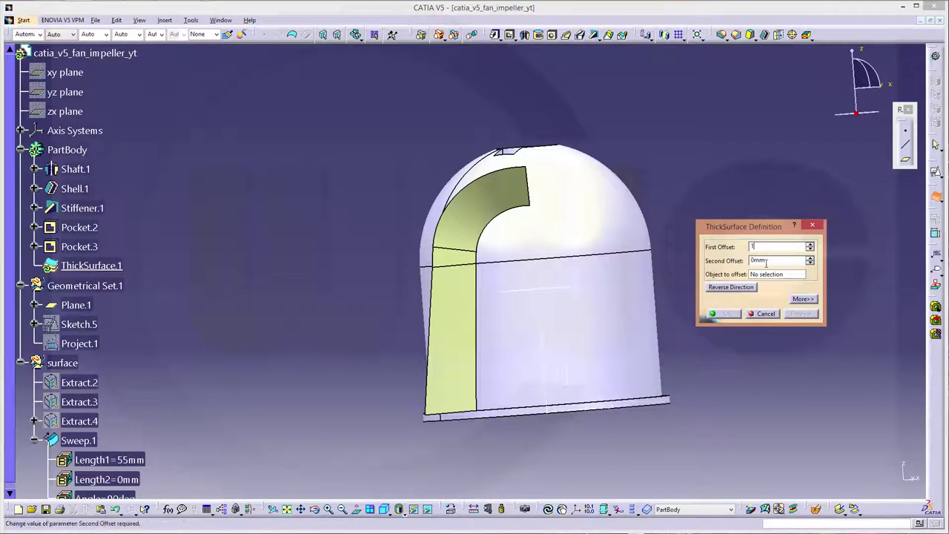
pyautogui.press('Tab')
pyautogui.write('1')
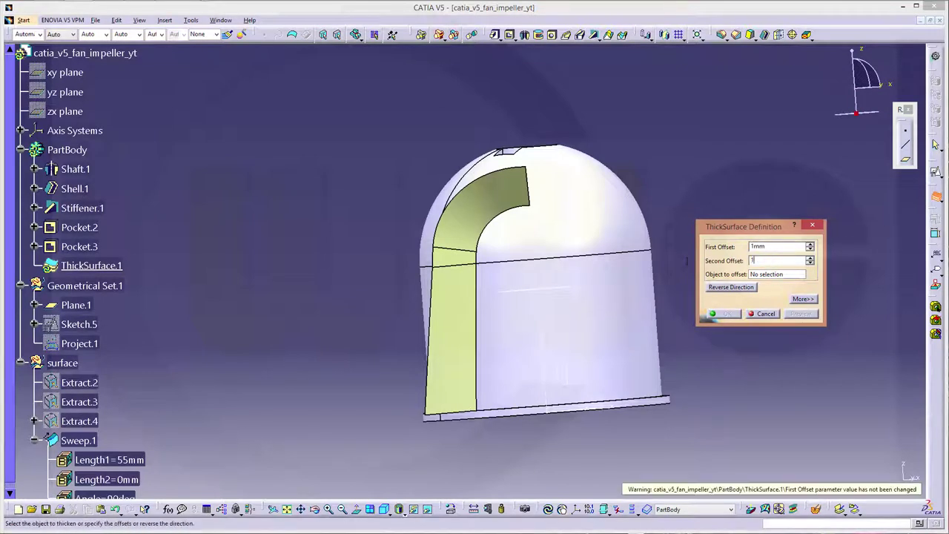
pyautogui.click(448, 327)
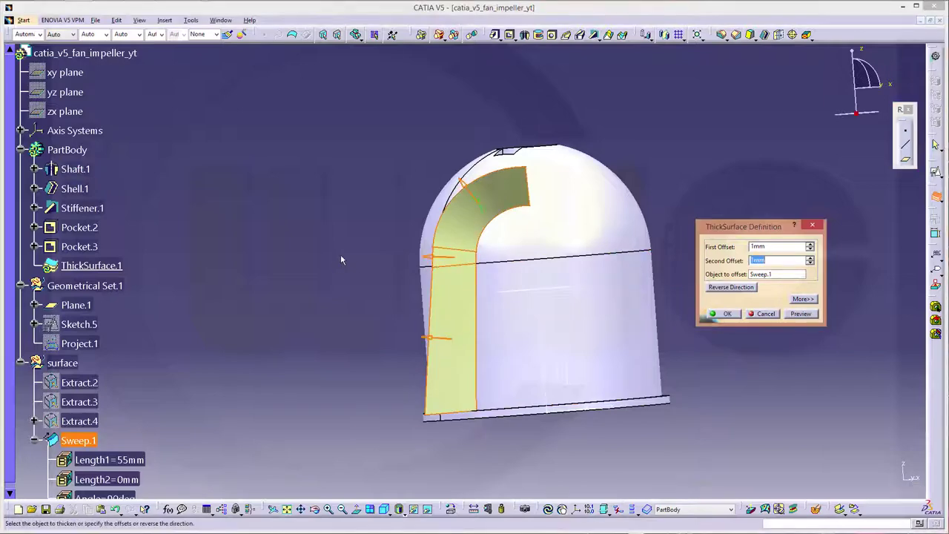
pyautogui.moveTo(340, 259); pyautogui.dragTo(492, 339, button='middle')
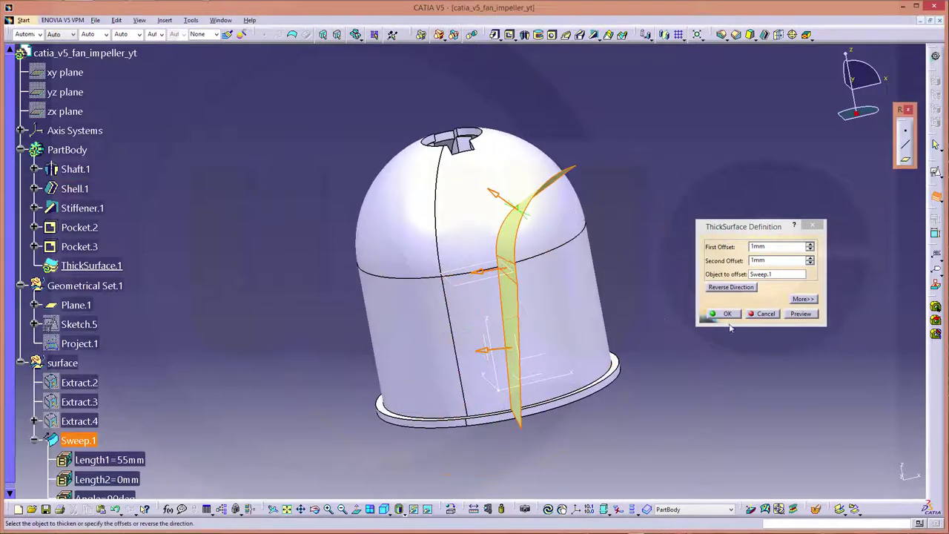
pyautogui.click(725, 314)
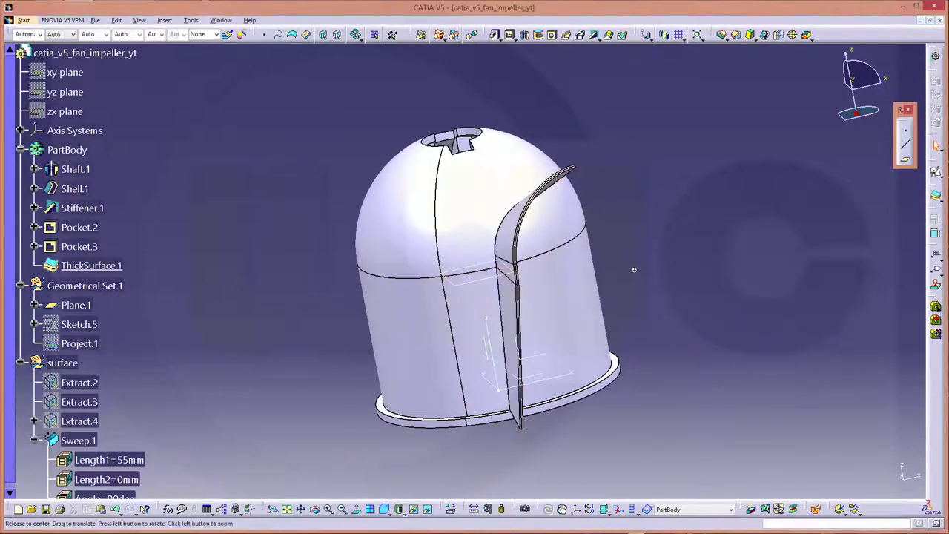
pyautogui.moveTo(635, 273)
pyautogui.mouseDown(button='middle')
pyautogui.moveTo(639, 327)
pyautogui.moveTo(510, 212)
pyautogui.moveTo(368, 397)
pyautogui.mouseUp(button='middle')
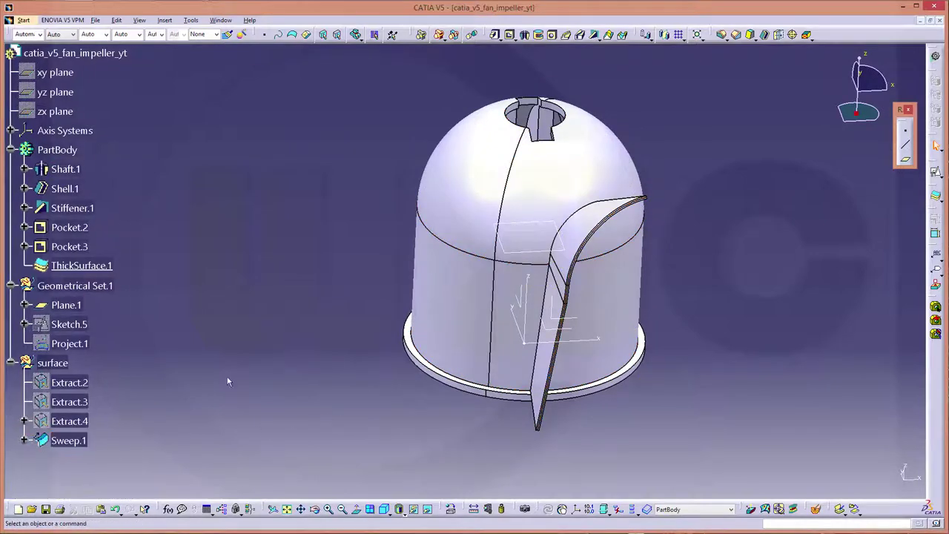
pyautogui.moveTo(231, 379); pyautogui.dragTo(272, 359, button='middle')
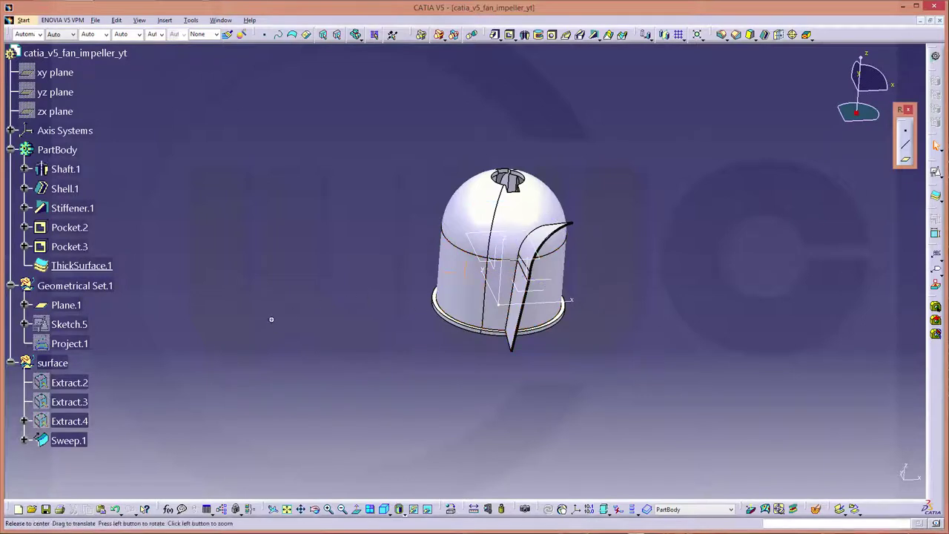
# Insert ThickSurface.1 into a new body, Body.2.
pyautogui.moveTo(419, 307); pyautogui.dragTo(153, 287, button='middle')
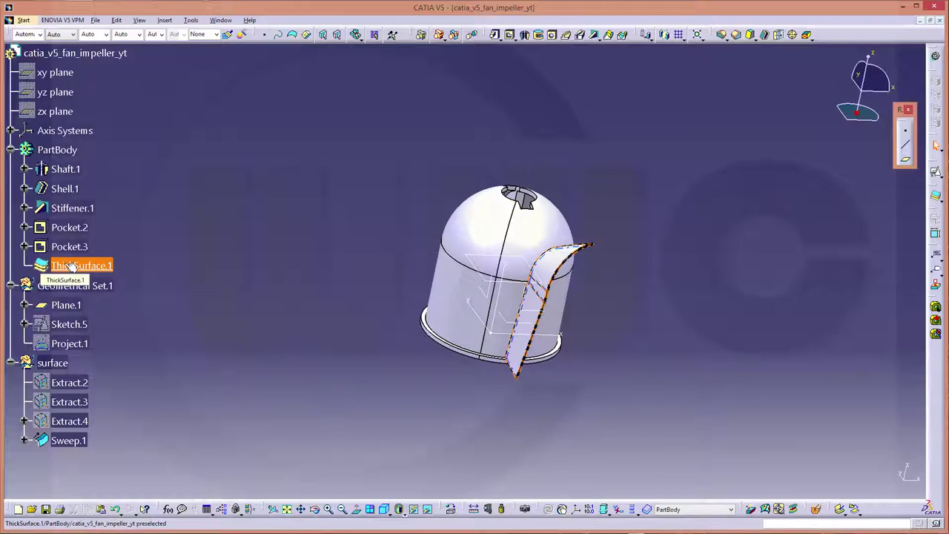
pyautogui.rightClick(71, 265)
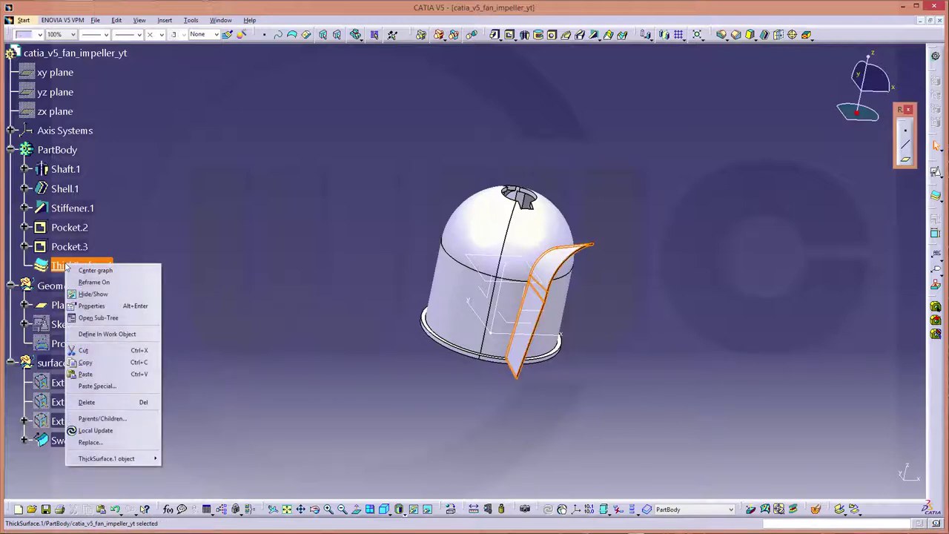
pyautogui.press('Escape')
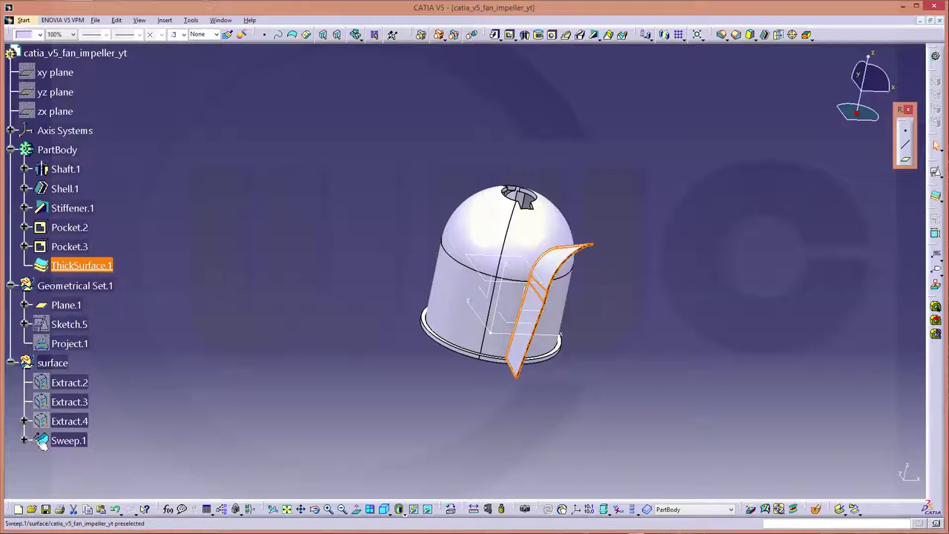
pyautogui.rightClick(81, 265)
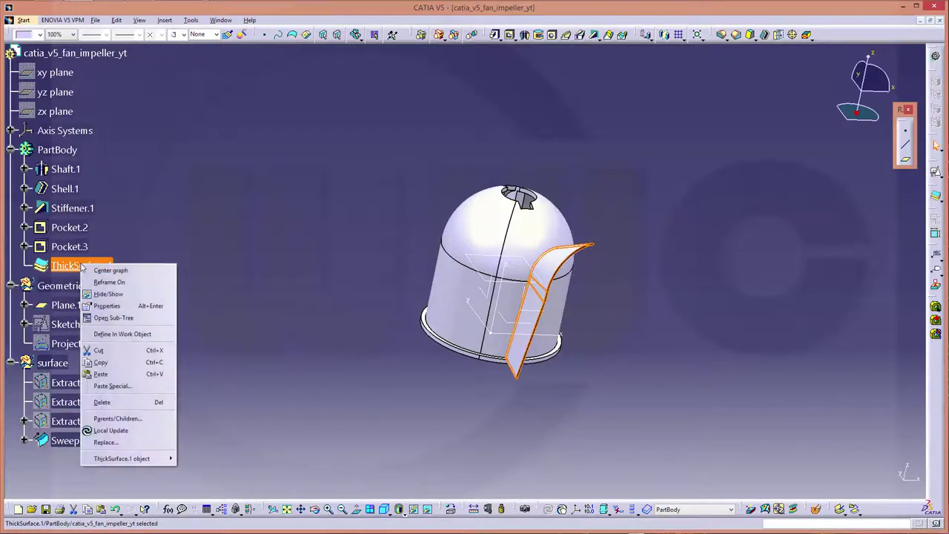
pyautogui.moveTo(122, 458)
pyautogui.click(204, 402)
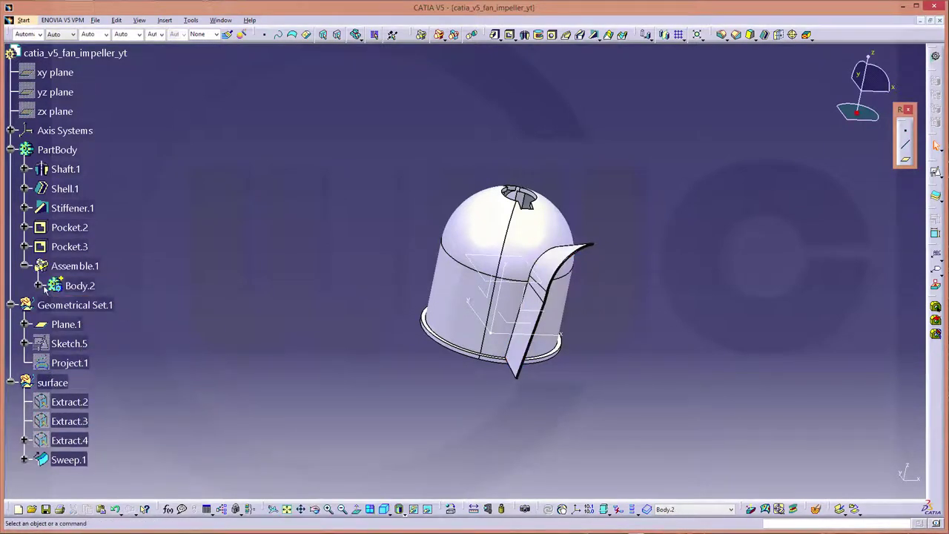
# Make Body.2 the in-work object and orbit to view the thin blade.
pyautogui.click(38, 286)
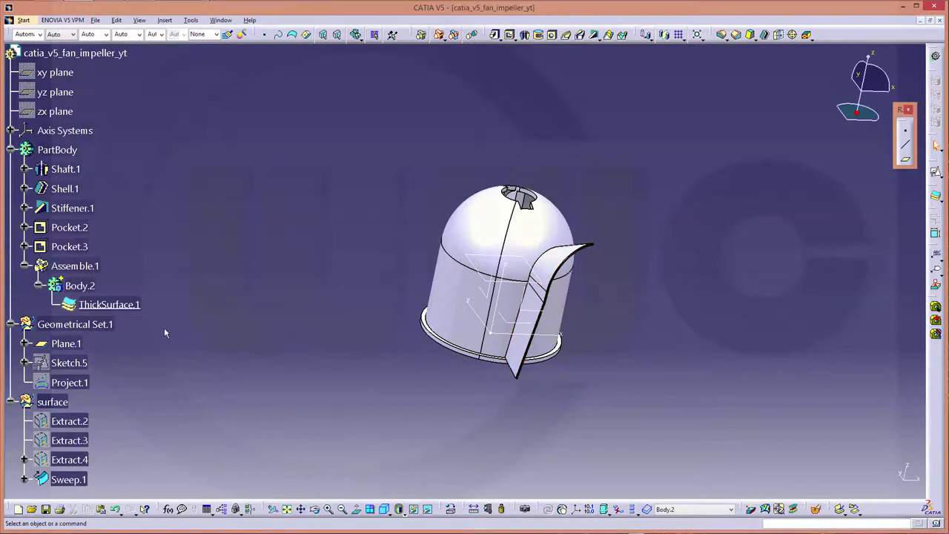
pyautogui.rightClick(83, 288)
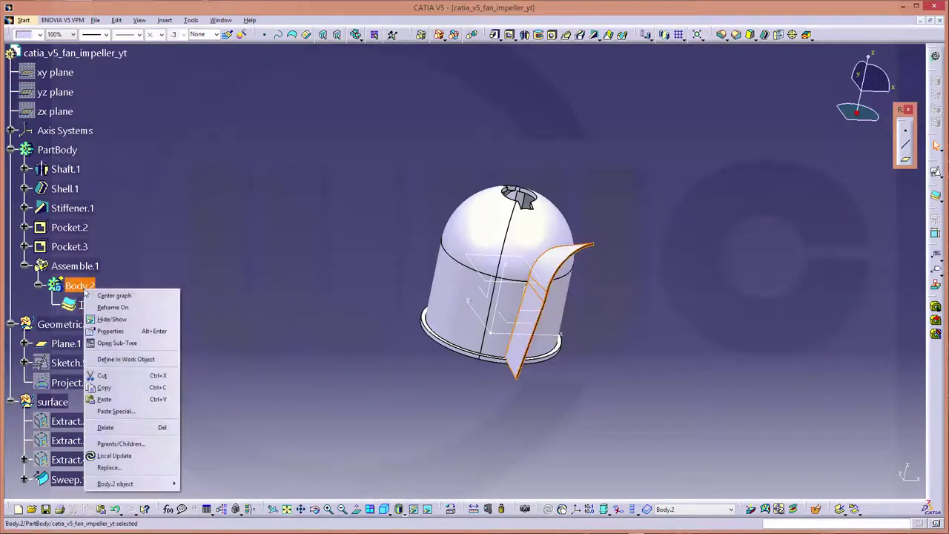
pyautogui.click(124, 359)
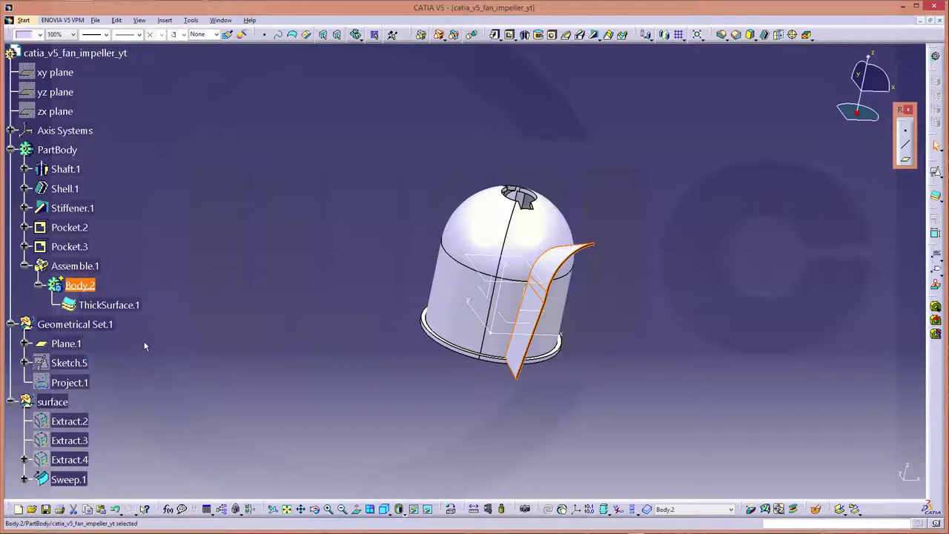
pyautogui.click(242, 336)
pyautogui.moveTo(308, 342); pyautogui.dragTo(288, 384, button='middle')
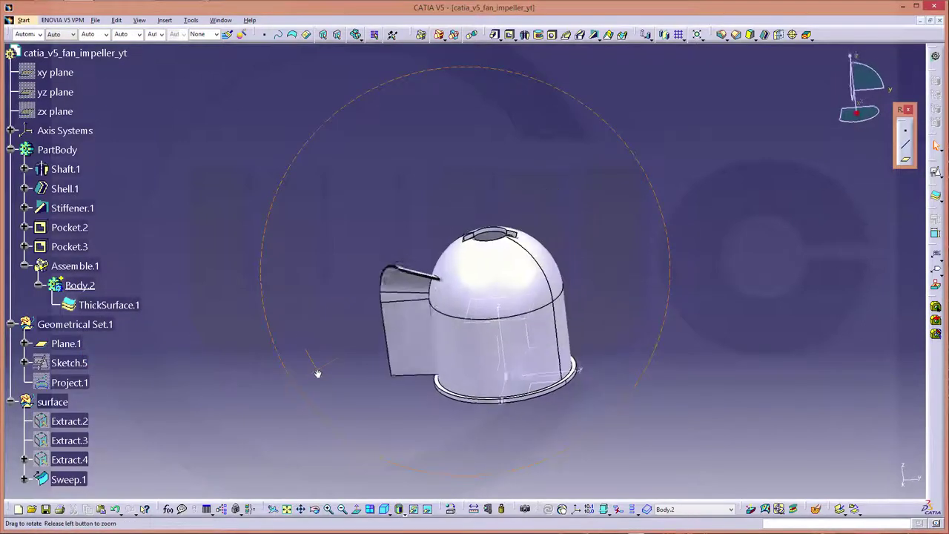
pyautogui.moveTo(288, 384)
pyautogui.mouseDown(button='middle')
pyautogui.moveTo(469, 380)
pyautogui.moveTo(580, 333)
pyautogui.moveTo(564, 347)
pyautogui.moveTo(563, 327)
pyautogui.mouseUp(button='middle')
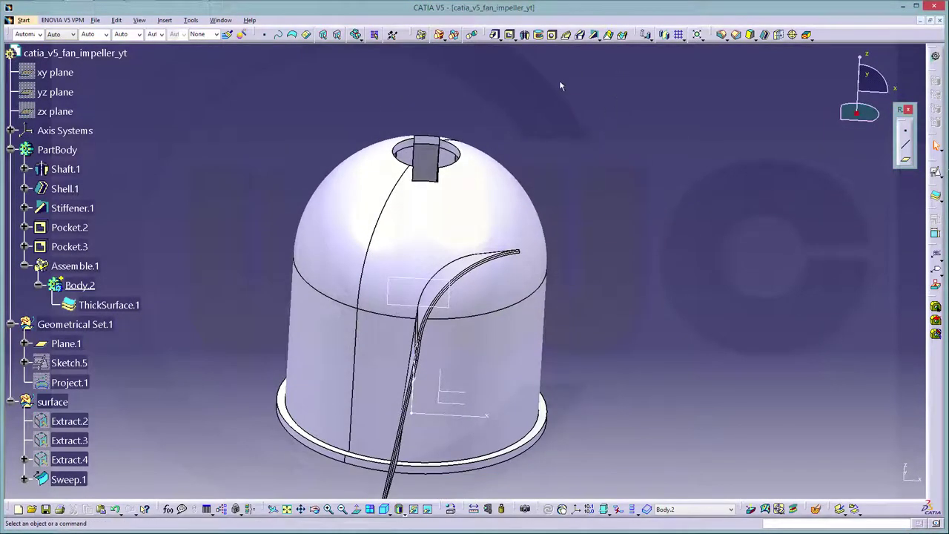
# Locally update Sweep.1, then start an Edge Fillet with the proposed 20 mm radius.
pyautogui.click(68, 480)
pyautogui.rightClick(68, 480)
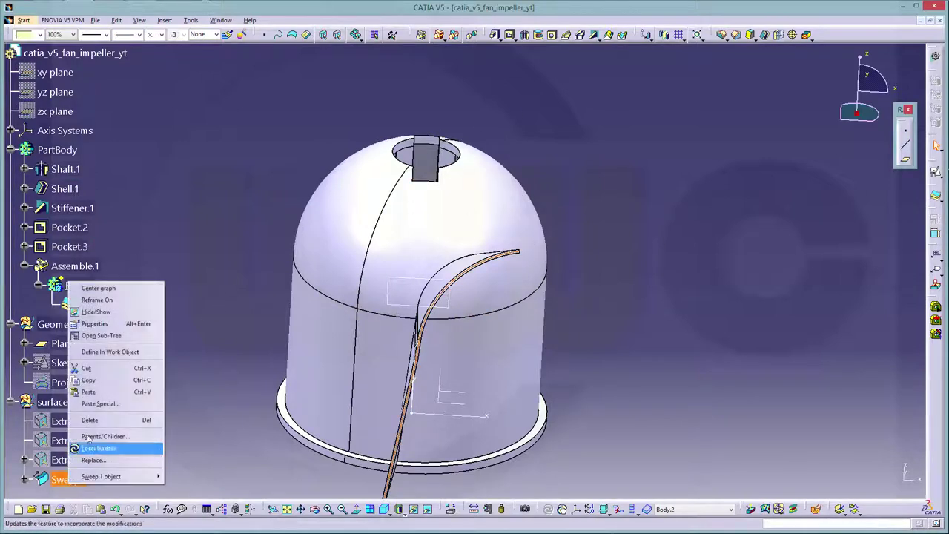
pyautogui.click(117, 312)
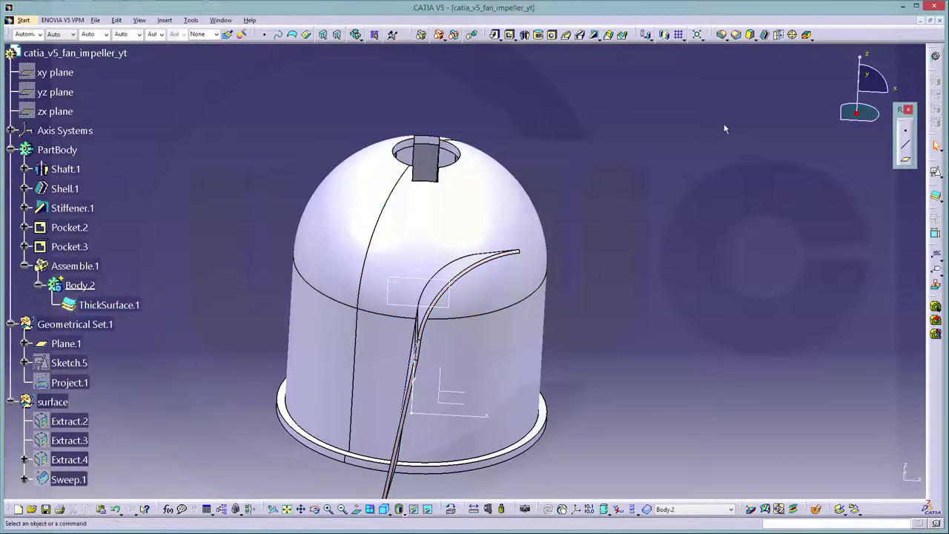
pyautogui.click(723, 35)
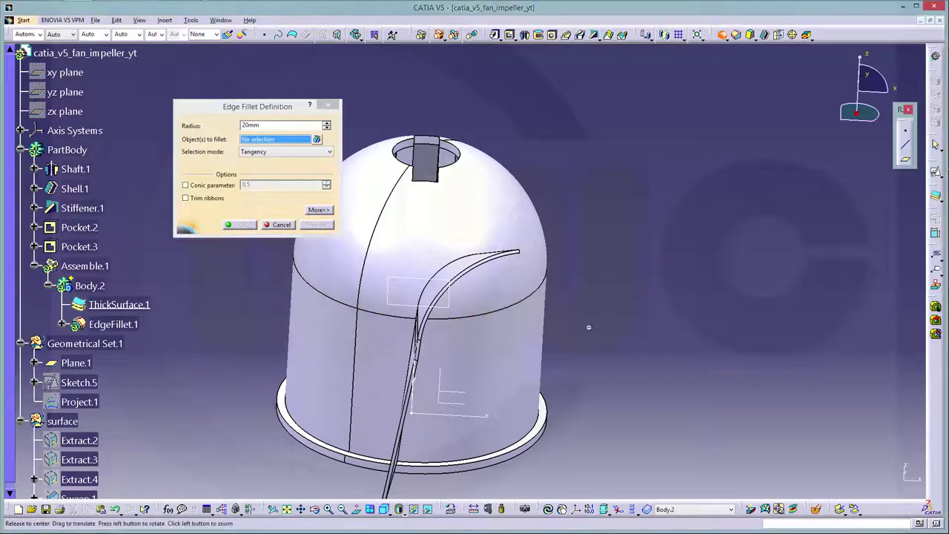
# Round two blade-tip corner edges with a 20 mm fillet and dismiss the warning.
pyautogui.moveTo(589, 329)
pyautogui.mouseDown(button='middle')
pyautogui.moveTo(618, 219)
pyautogui.moveTo(519, 282)
pyautogui.moveTo(242, 352)
pyautogui.mouseUp(button='middle')
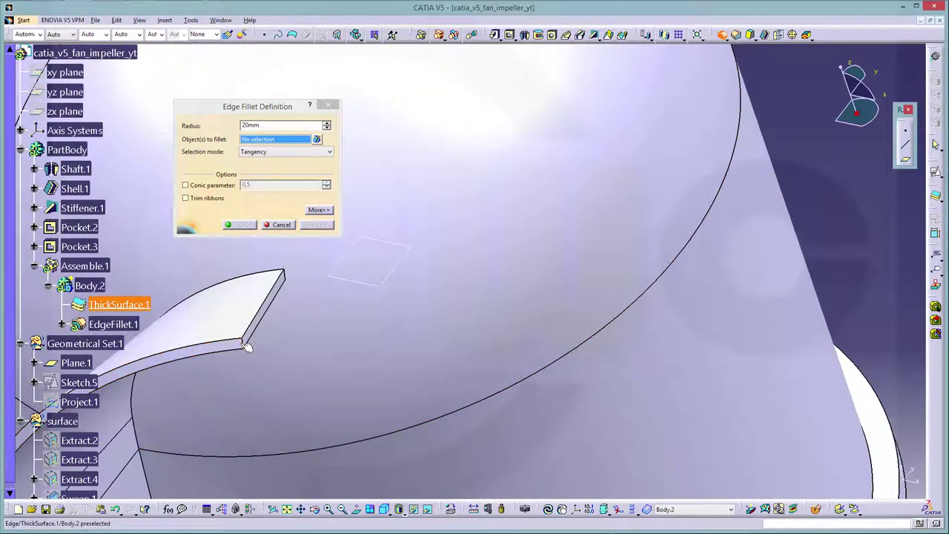
pyautogui.click(248, 345)
pyautogui.moveTo(286, 390); pyautogui.dragTo(759, 170, button='middle')
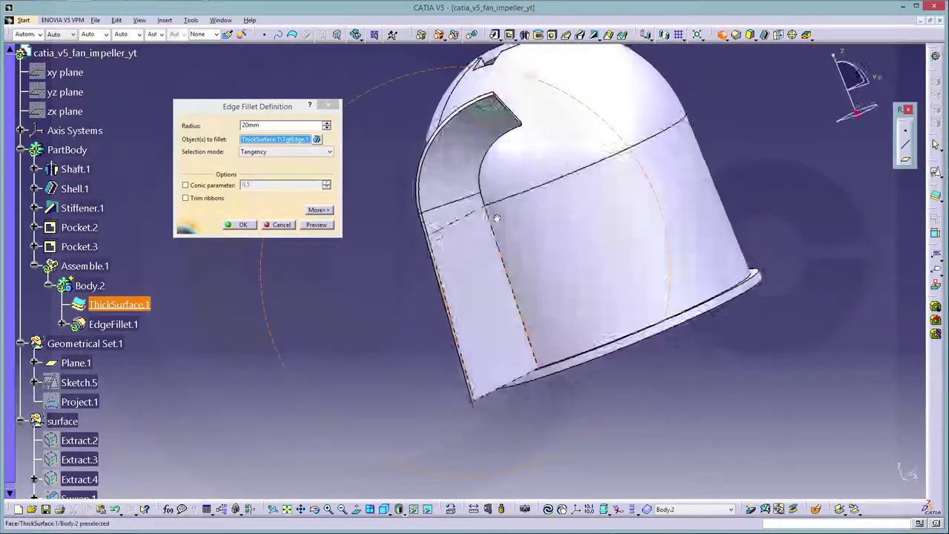
pyautogui.moveTo(535, 353)
pyautogui.mouseDown(button='middle')
pyautogui.moveTo(568, 271)
pyautogui.moveTo(605, 275)
pyautogui.mouseUp(button='middle')
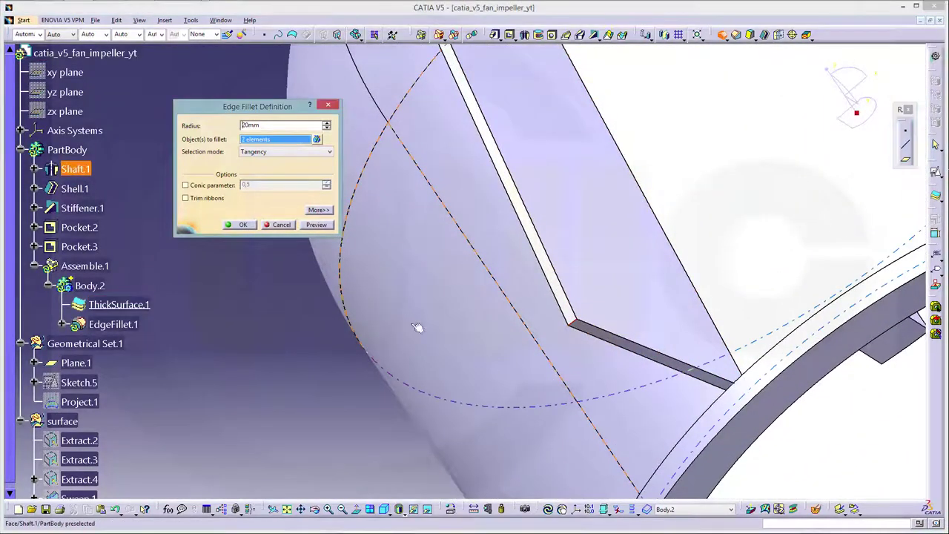
pyautogui.click(242, 225)
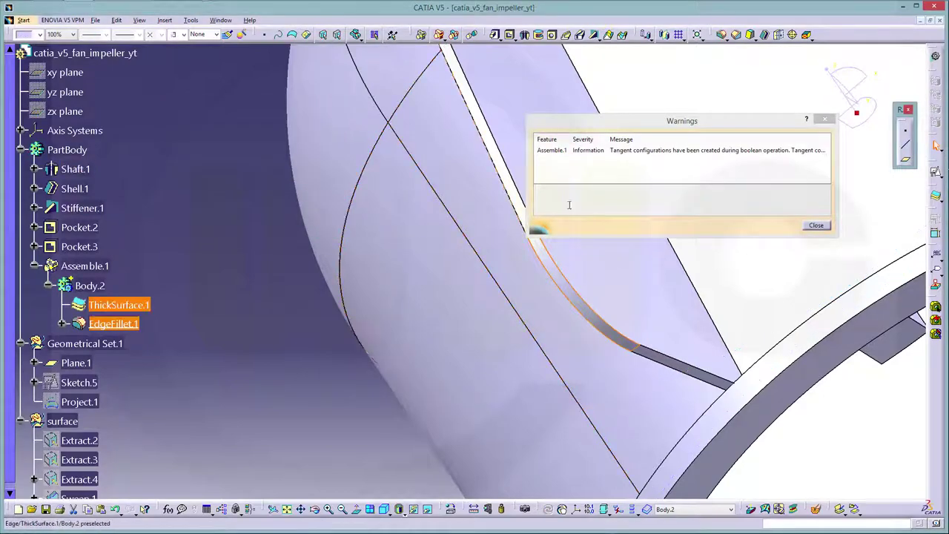
pyautogui.click(816, 225)
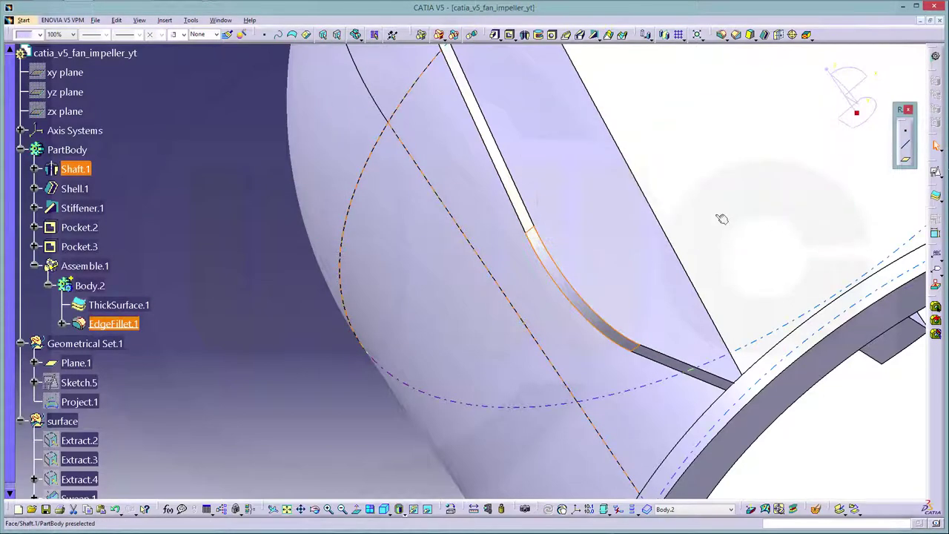
pyautogui.moveTo(668, 207)
pyautogui.mouseDown(button='middle')
pyautogui.moveTo(647, 218)
pyautogui.moveTo(583, 166)
pyautogui.mouseUp(button='middle')
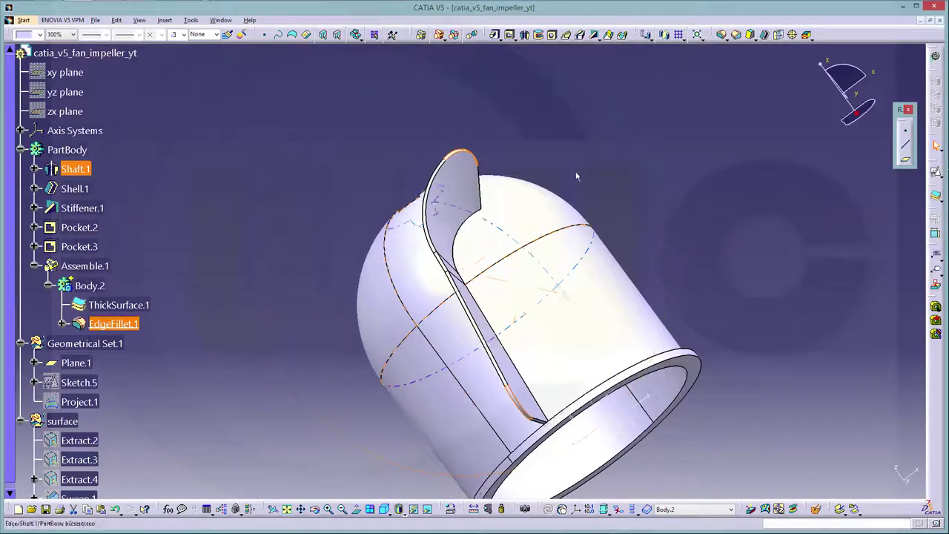
pyautogui.moveTo(430, 140)
pyautogui.mouseDown(button='middle')
pyautogui.moveTo(386, 136)
pyautogui.moveTo(342, 236)
pyautogui.mouseUp(button='middle')
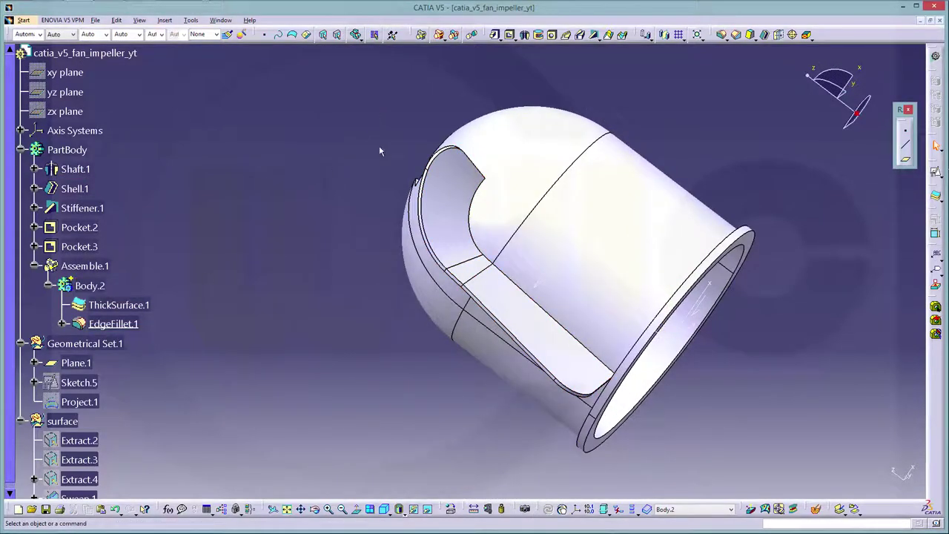
# Start a circular pattern of the blade as a Complete crown with 12 instances.
pyautogui.click(683, 40)
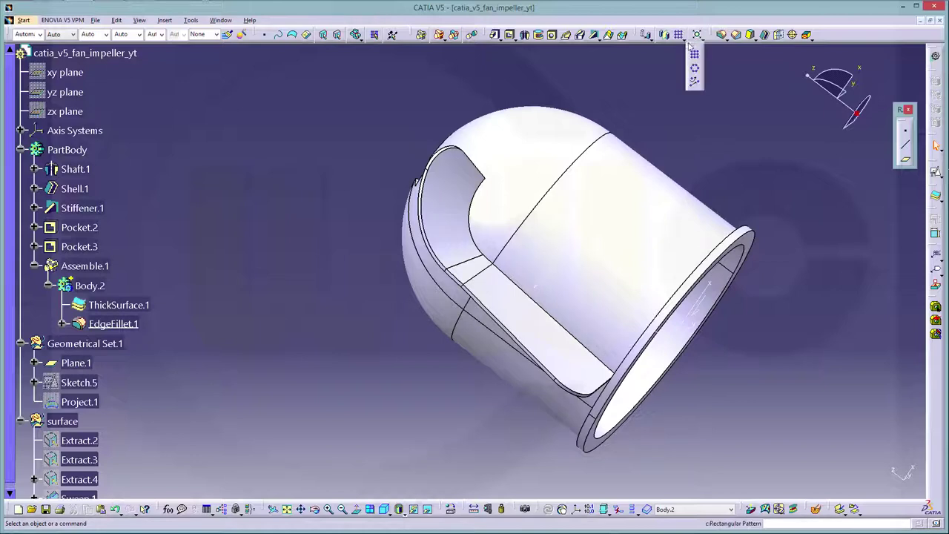
pyautogui.click(695, 68)
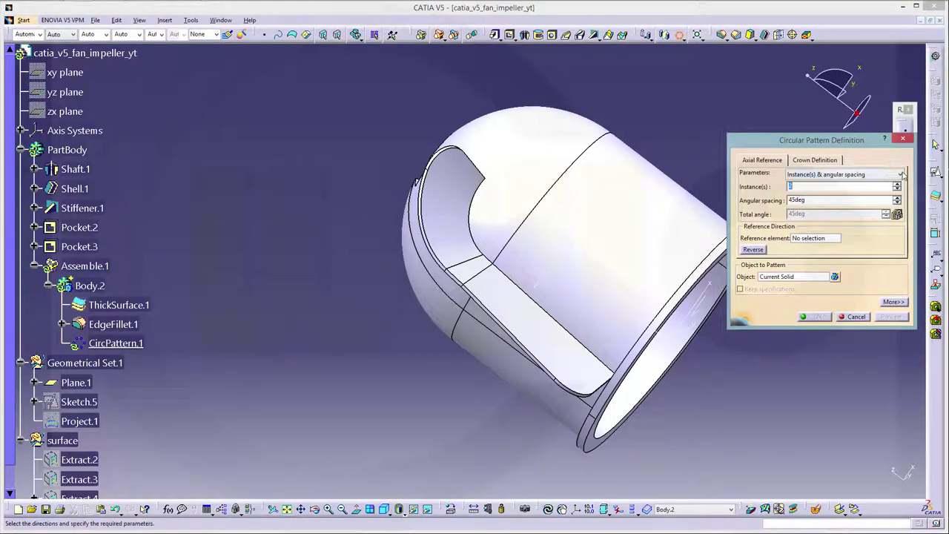
pyautogui.click(899, 173)
pyautogui.click(838, 209)
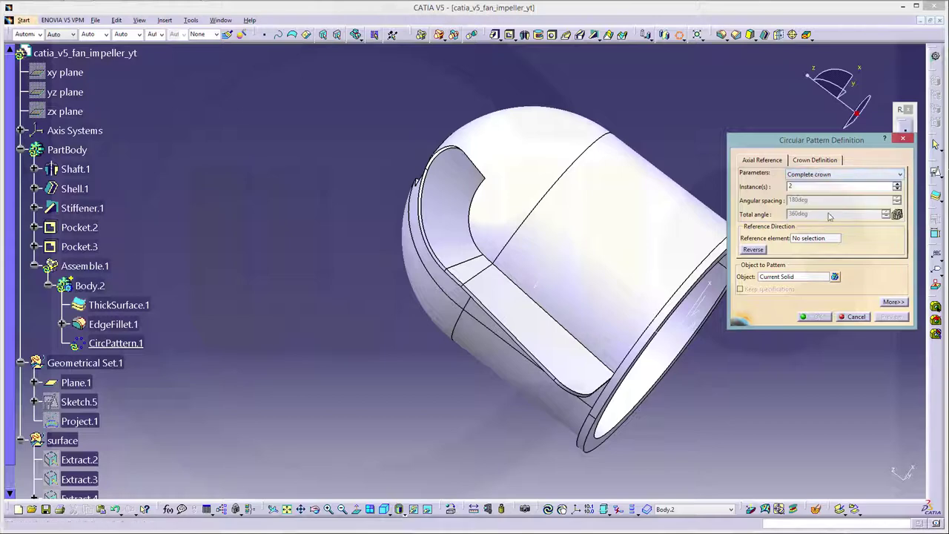
pyautogui.doubleClick(790, 186)
pyautogui.write('12')
# Use the absolute Z axis as pattern reference and confirm the twelve blades.
pyautogui.click(804, 239)
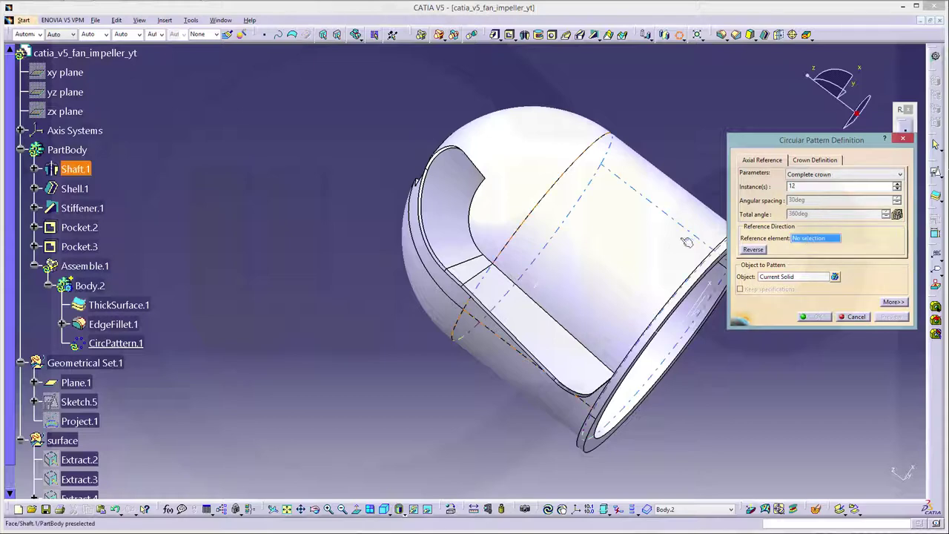
pyautogui.moveTo(719, 374)
pyautogui.mouseDown(button='middle')
pyautogui.moveTo(599, 356)
pyautogui.moveTo(583, 436)
pyautogui.mouseUp(button='middle')
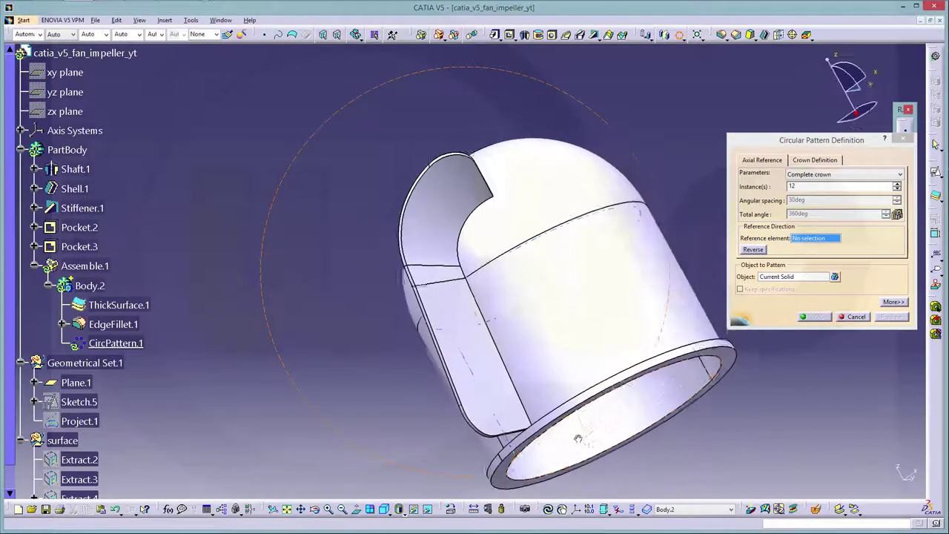
pyautogui.click(611, 409)
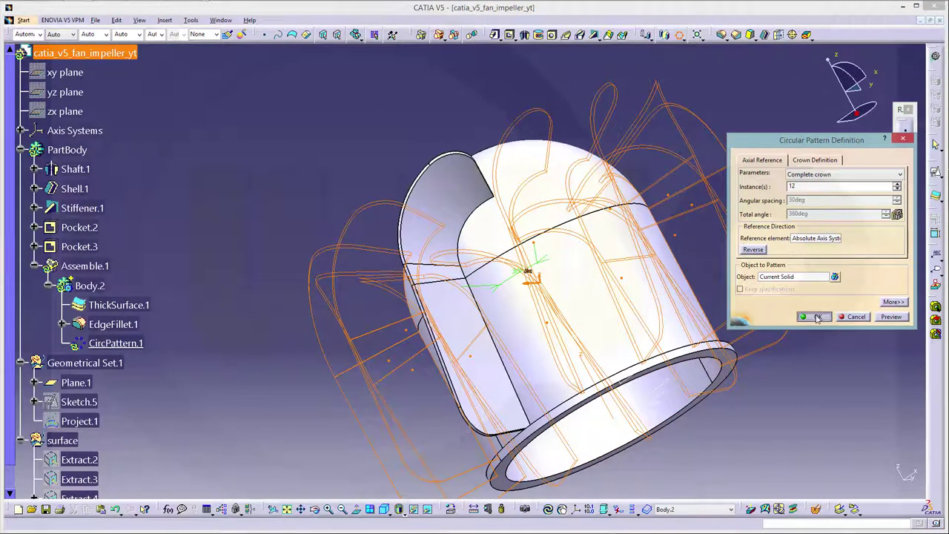
pyautogui.click(815, 316)
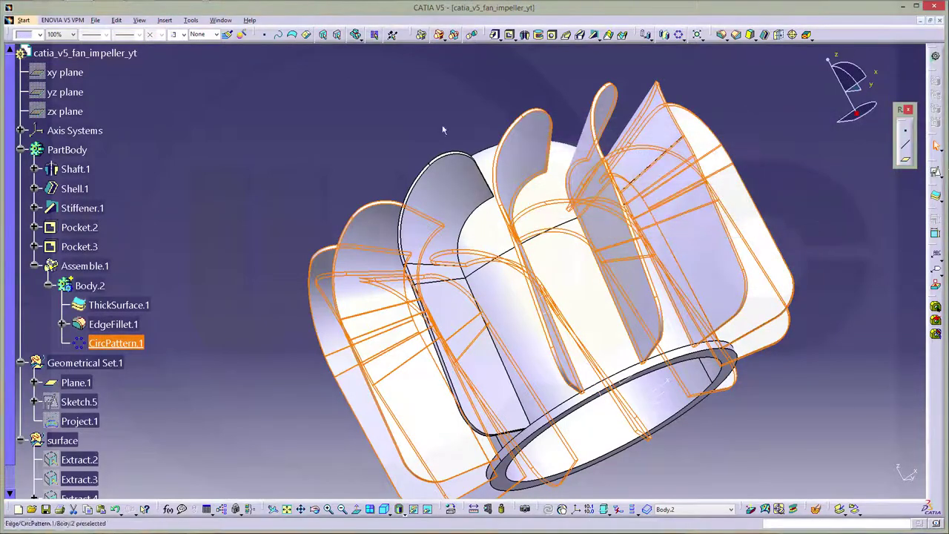
pyautogui.moveTo(415, 148)
pyautogui.mouseDown(button='middle')
pyautogui.moveTo(399, 127)
pyautogui.moveTo(277, 251)
pyautogui.mouseUp(button='middle')
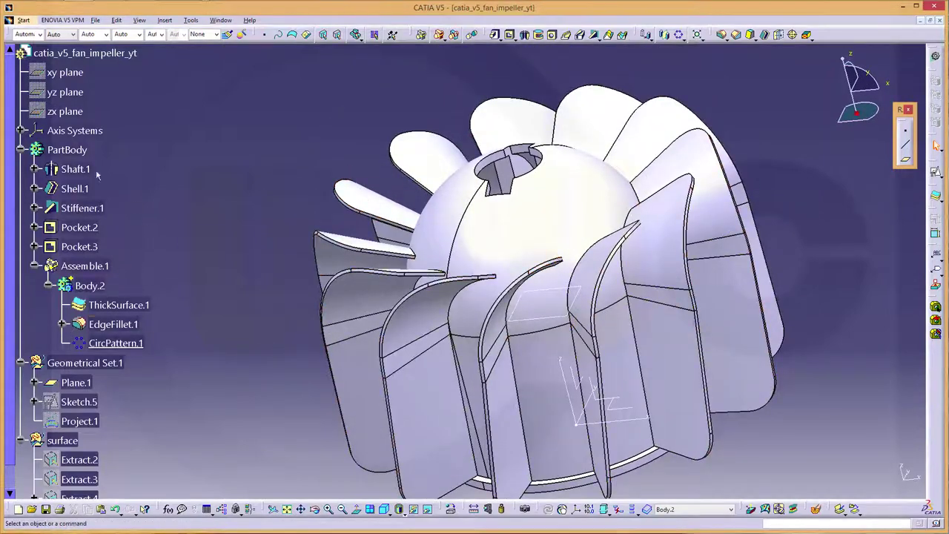
# Define PartBody as the in-work object and collapse the Assemble.1 branch.
pyautogui.rightClick(69, 150)
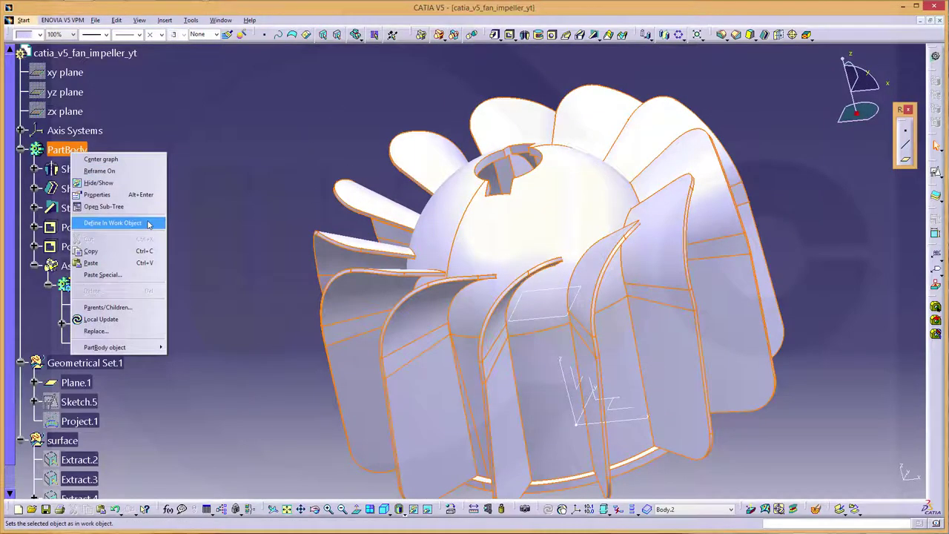
pyautogui.click(148, 224)
pyautogui.click(34, 266)
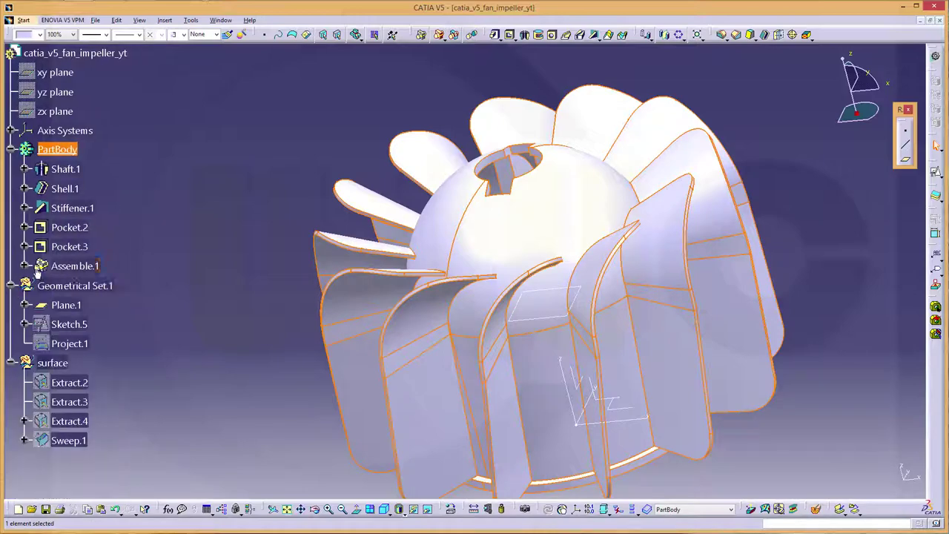
pyautogui.moveTo(302, 167)
pyautogui.mouseDown(button='middle')
pyautogui.moveTo(594, 369)
pyautogui.moveTo(456, 253)
pyautogui.mouseUp(button='middle')
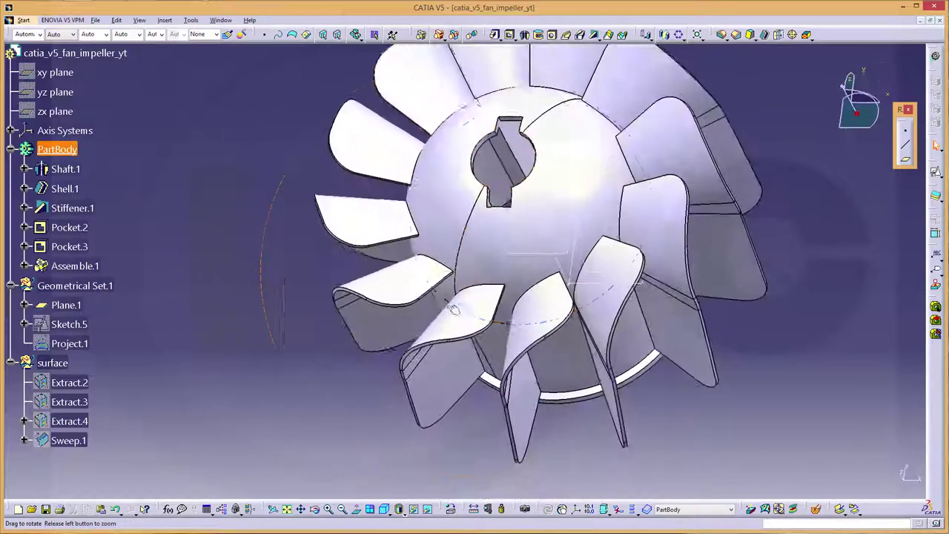
pyautogui.moveTo(457, 253)
pyautogui.mouseDown(button='middle')
pyautogui.moveTo(529, 259)
pyautogui.moveTo(529, 222)
pyautogui.mouseUp(button='middle')
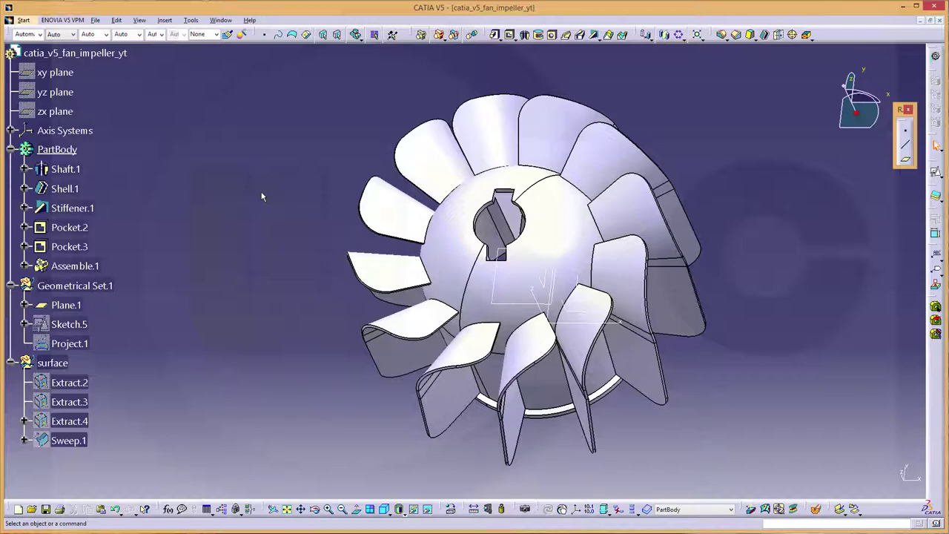
pyautogui.moveTo(261, 196)
pyautogui.mouseDown(button='middle')
pyautogui.moveTo(482, 158)
pyautogui.moveTo(551, 294)
pyautogui.mouseUp(button='middle')
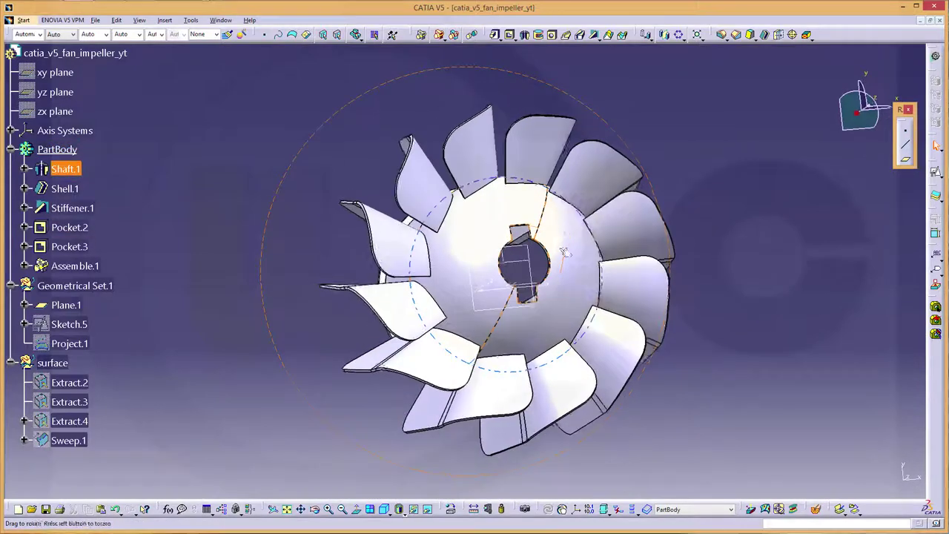
pyautogui.moveTo(551, 294)
pyautogui.mouseDown(button='middle')
pyautogui.moveTo(822, 341)
pyautogui.moveTo(816, 367)
pyautogui.mouseUp(button='middle')
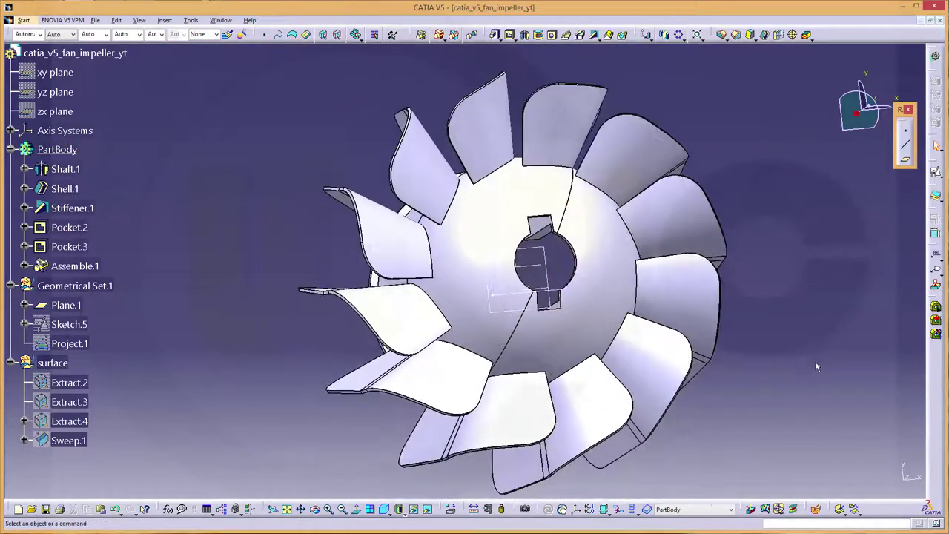